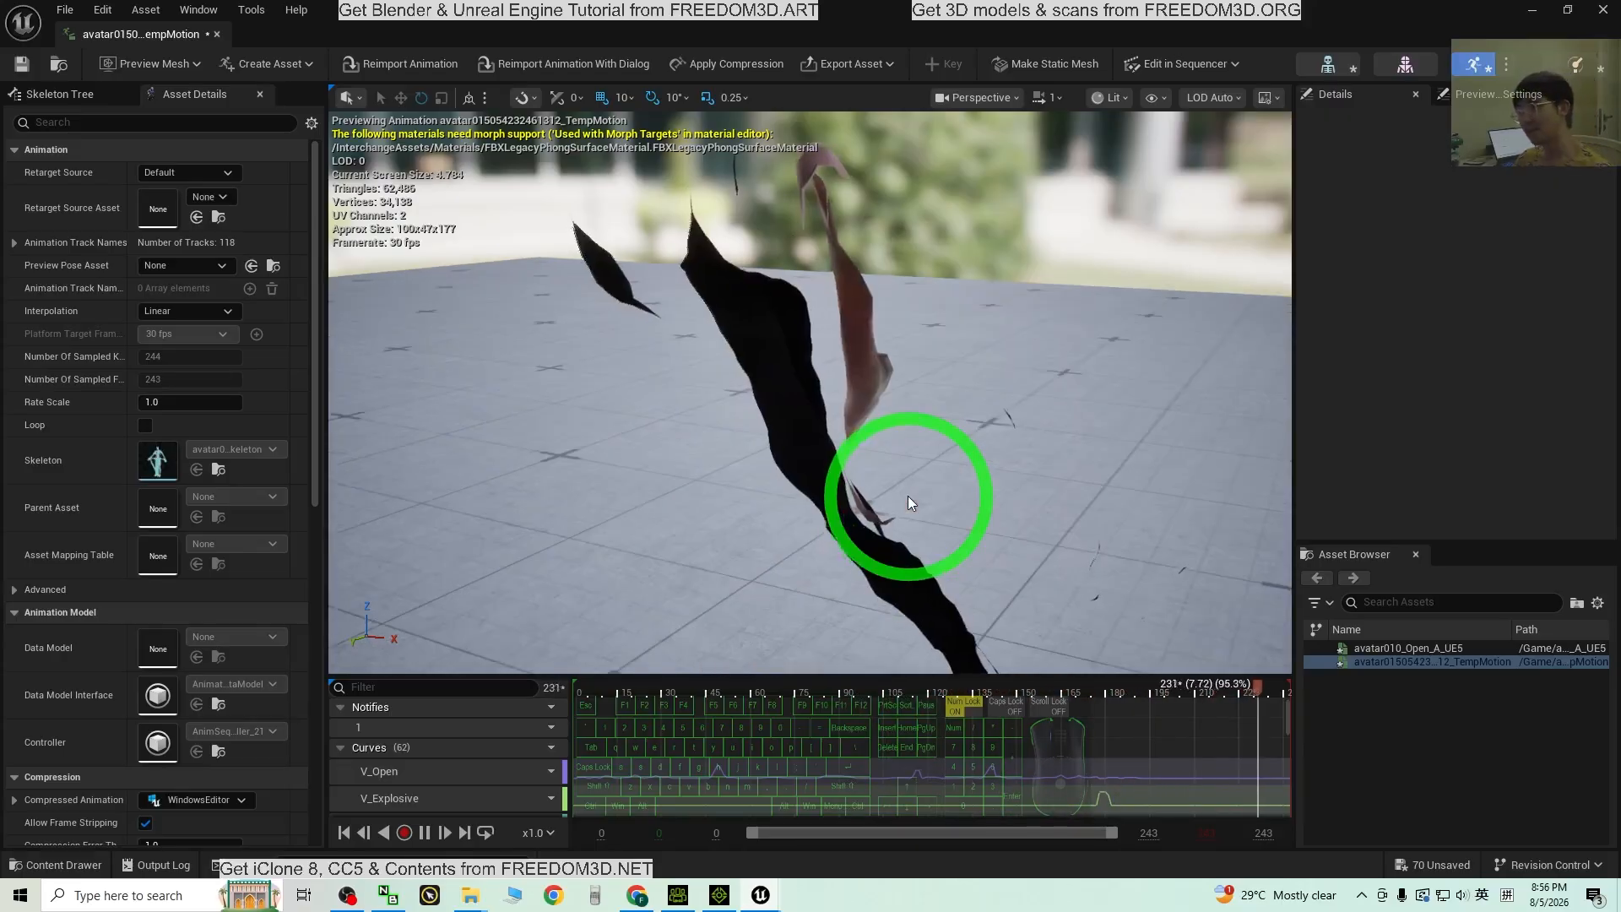
Step: Preview the character's facial animation in Unreal's animation editor, then switch to Character Creator 5
scroll(844, 718, "down", 1)
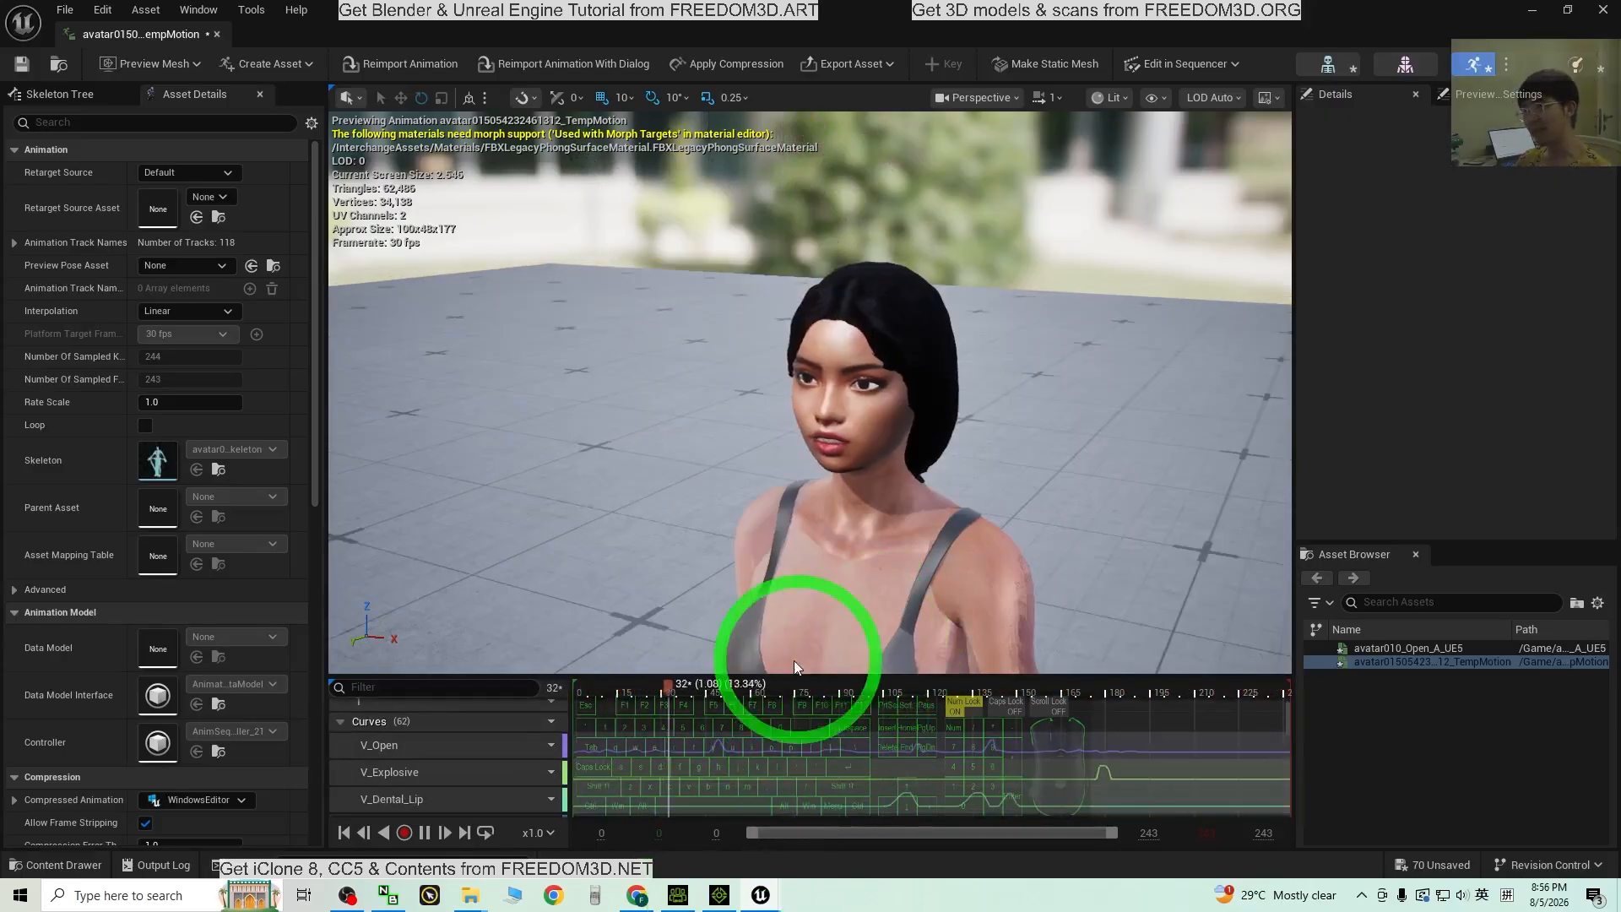
left_click(678, 895)
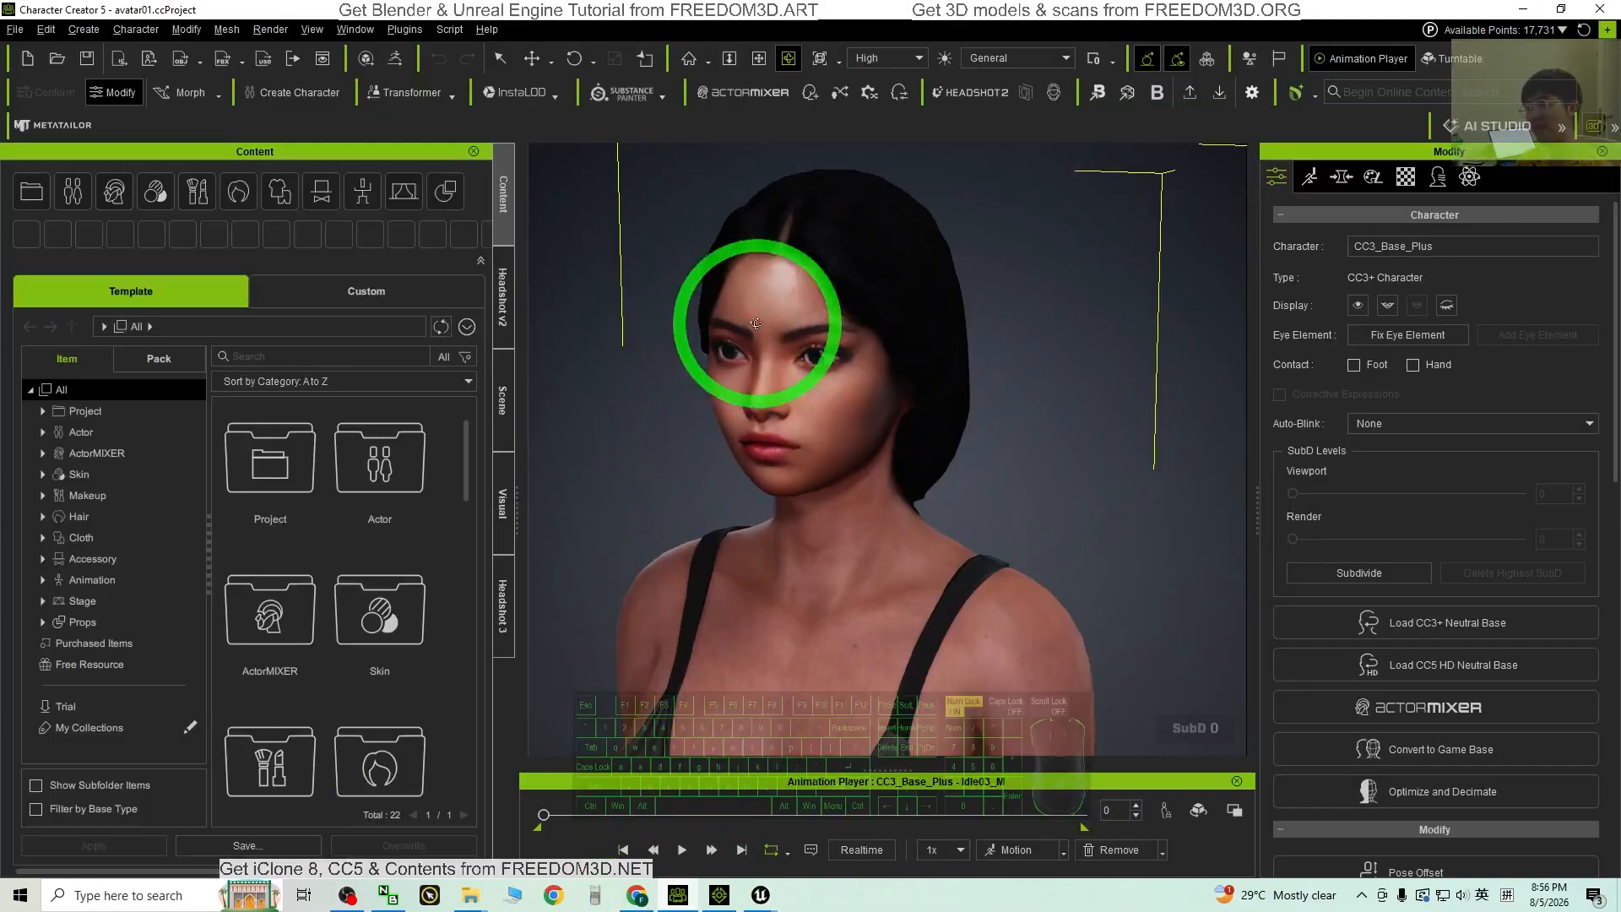
Step: View the same character in iClone 8, then bring Unreal's facial animation preview back
left_click(720, 894)
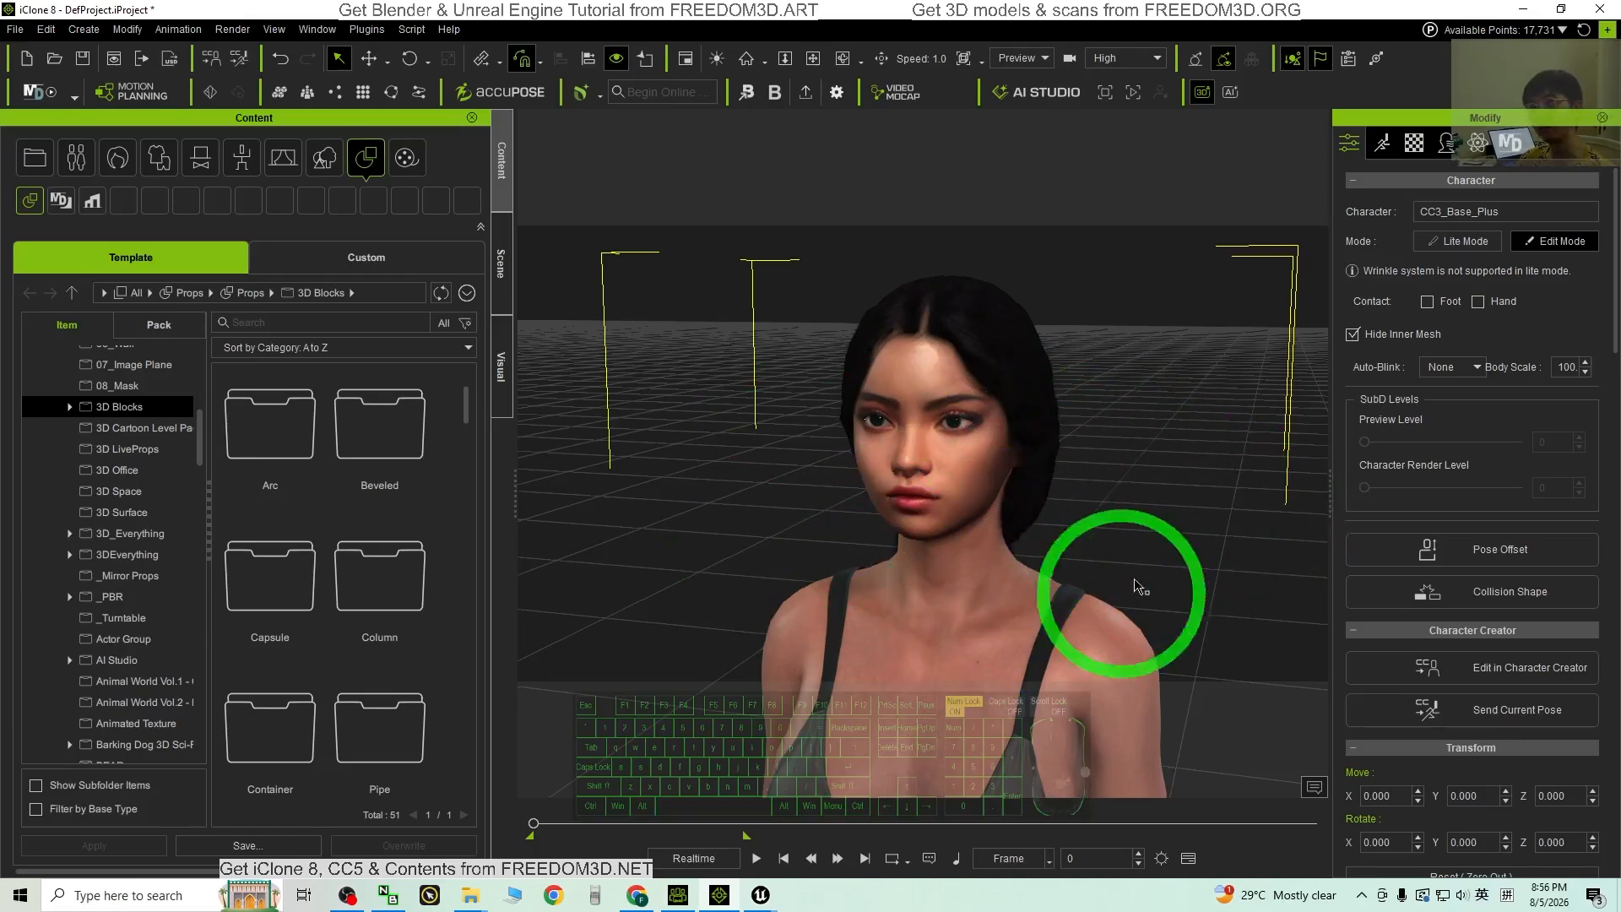
left_click(1526, 9)
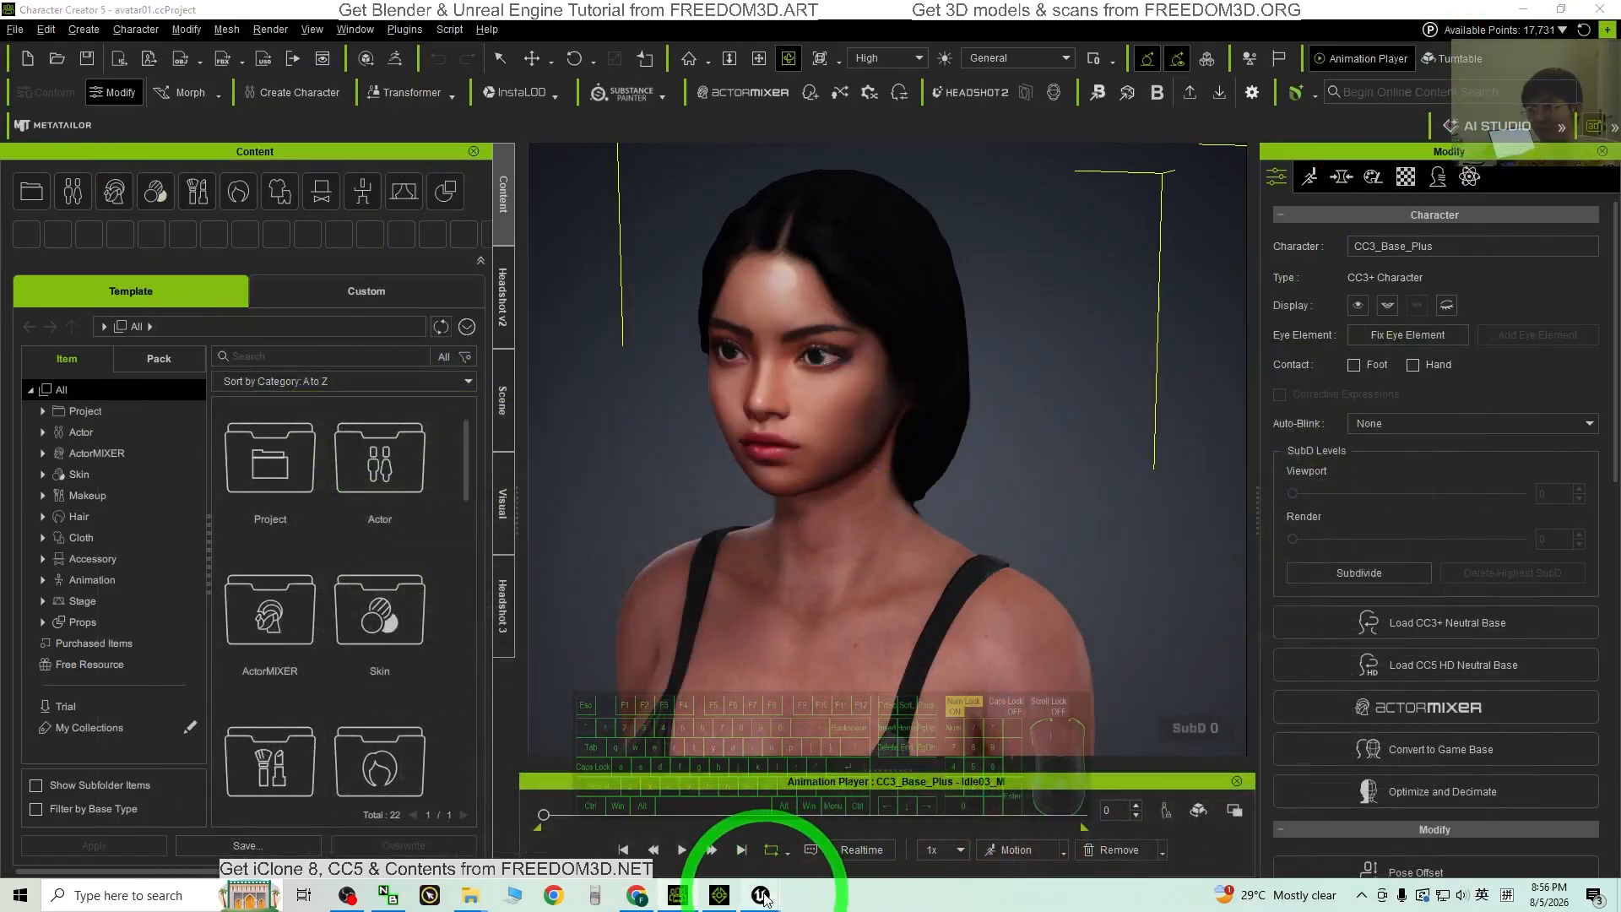
mouse_move(763, 898)
left_click(868, 835)
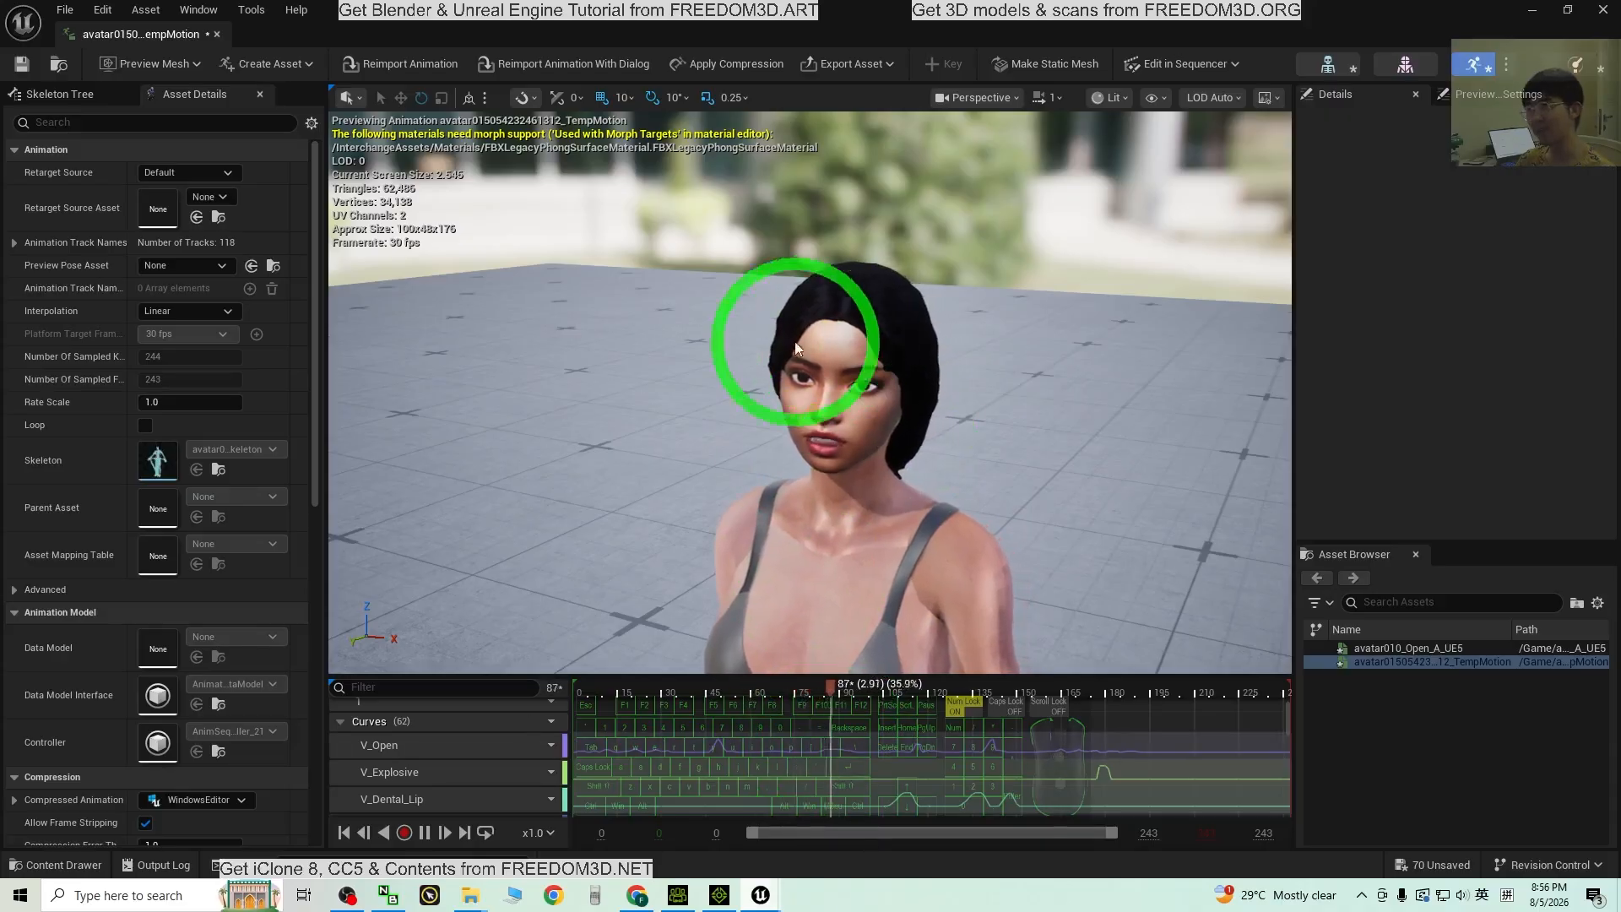
Step: Orbit the viewport camera around the animating character in the Unreal animation editor
left_click_drag(994, 454, 749, 365, "alt")
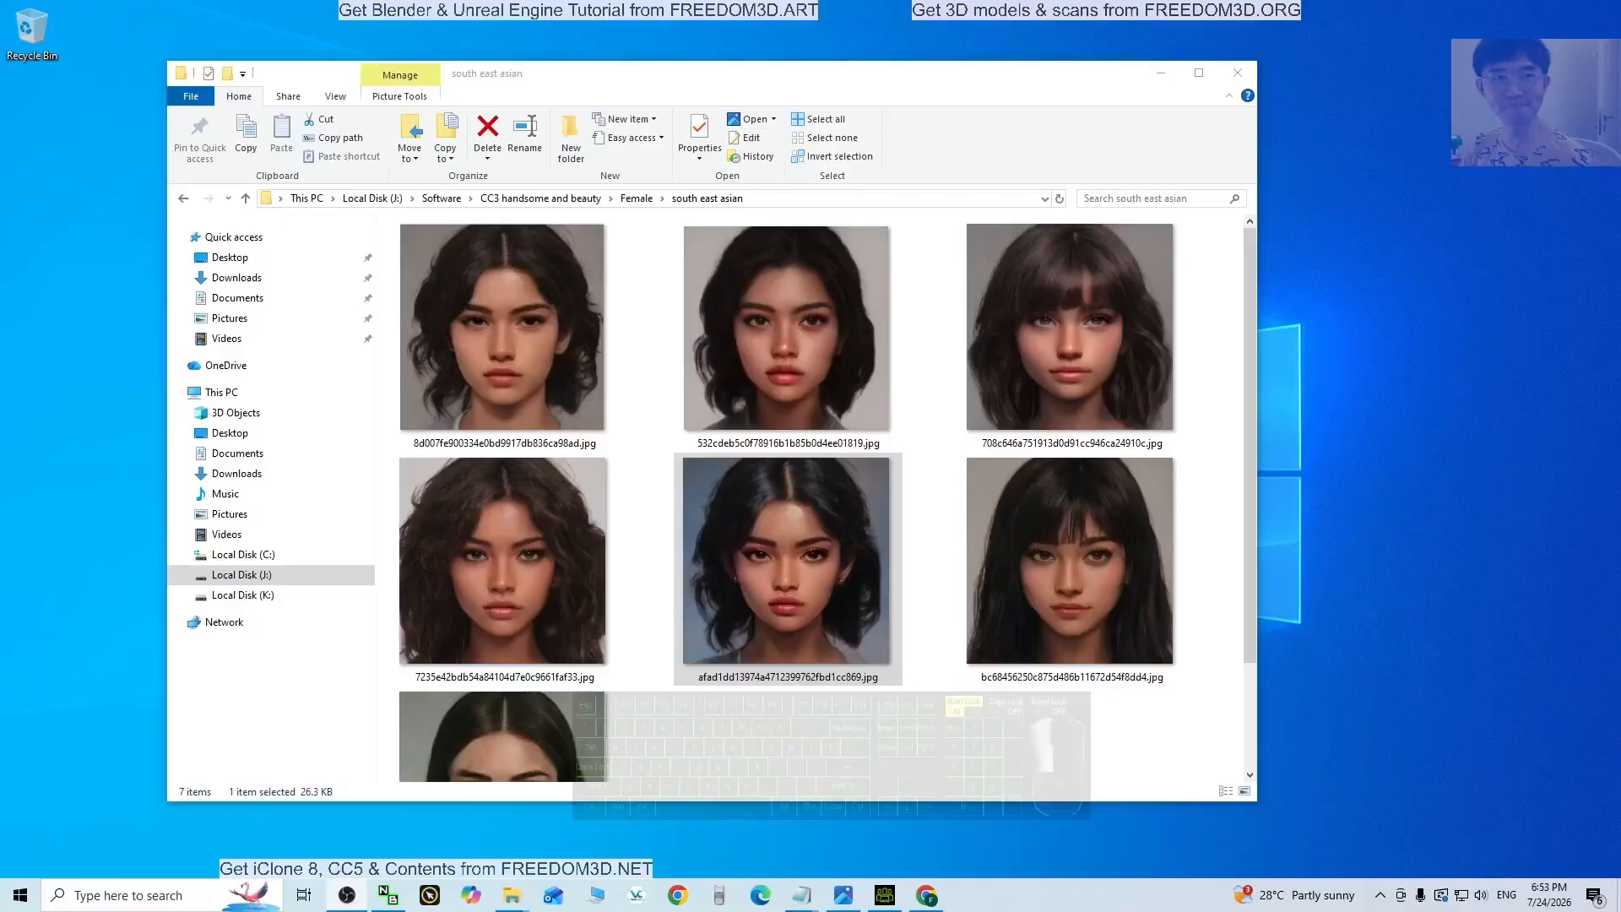
Step: Preview the dark-haired afad1dd face photo full size, close it, and return to Character Creator
left_click(1051, 604)
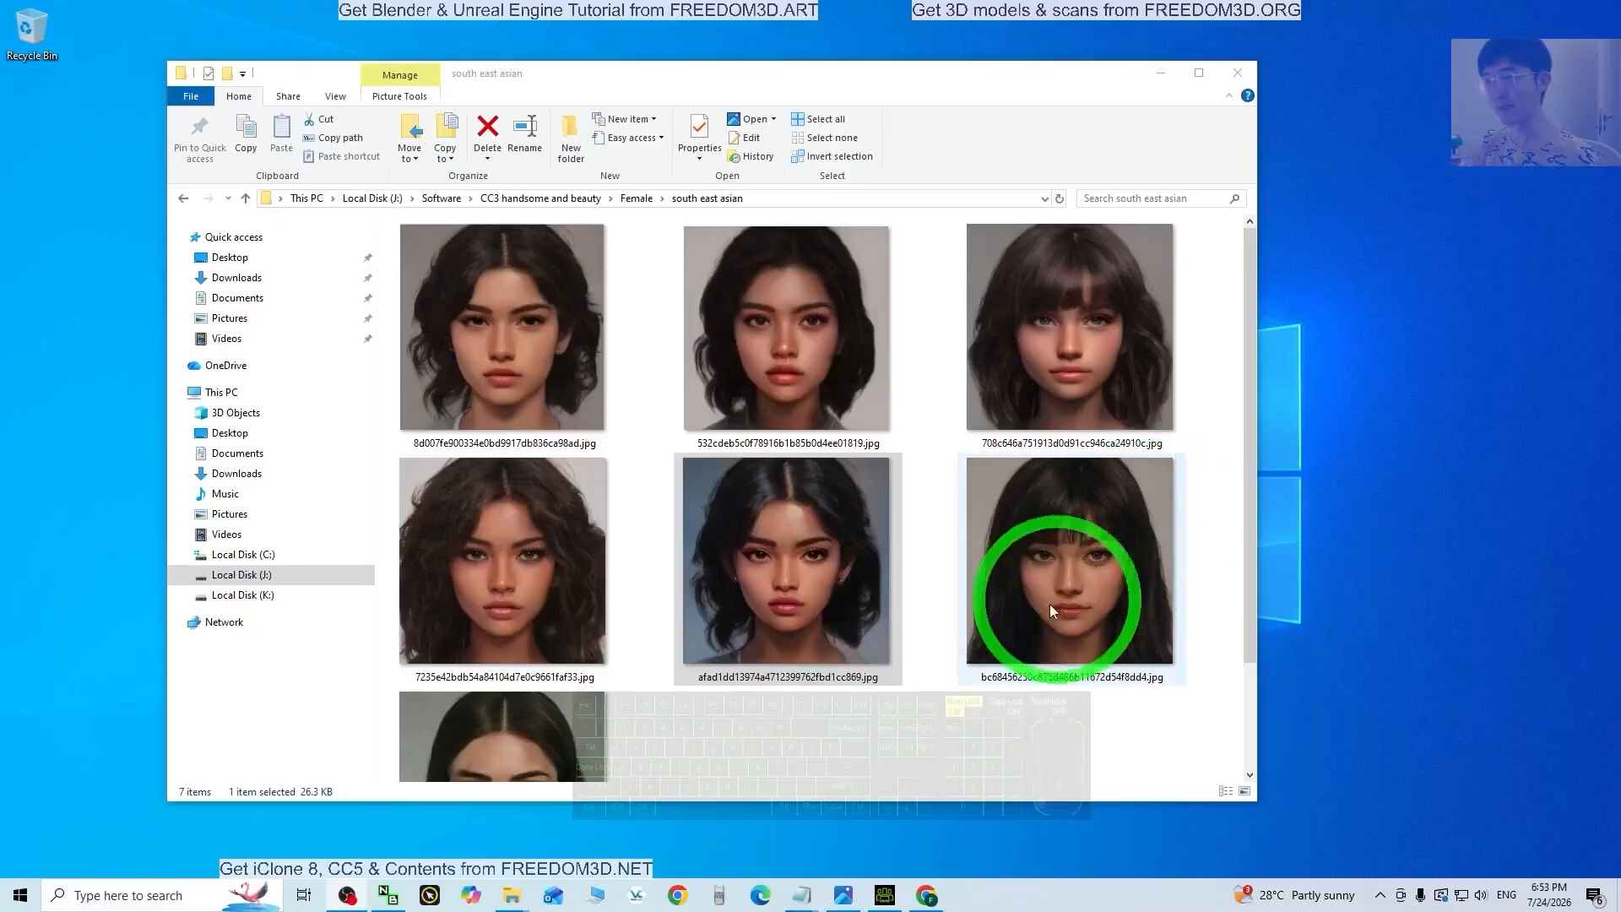
double_click(802, 558)
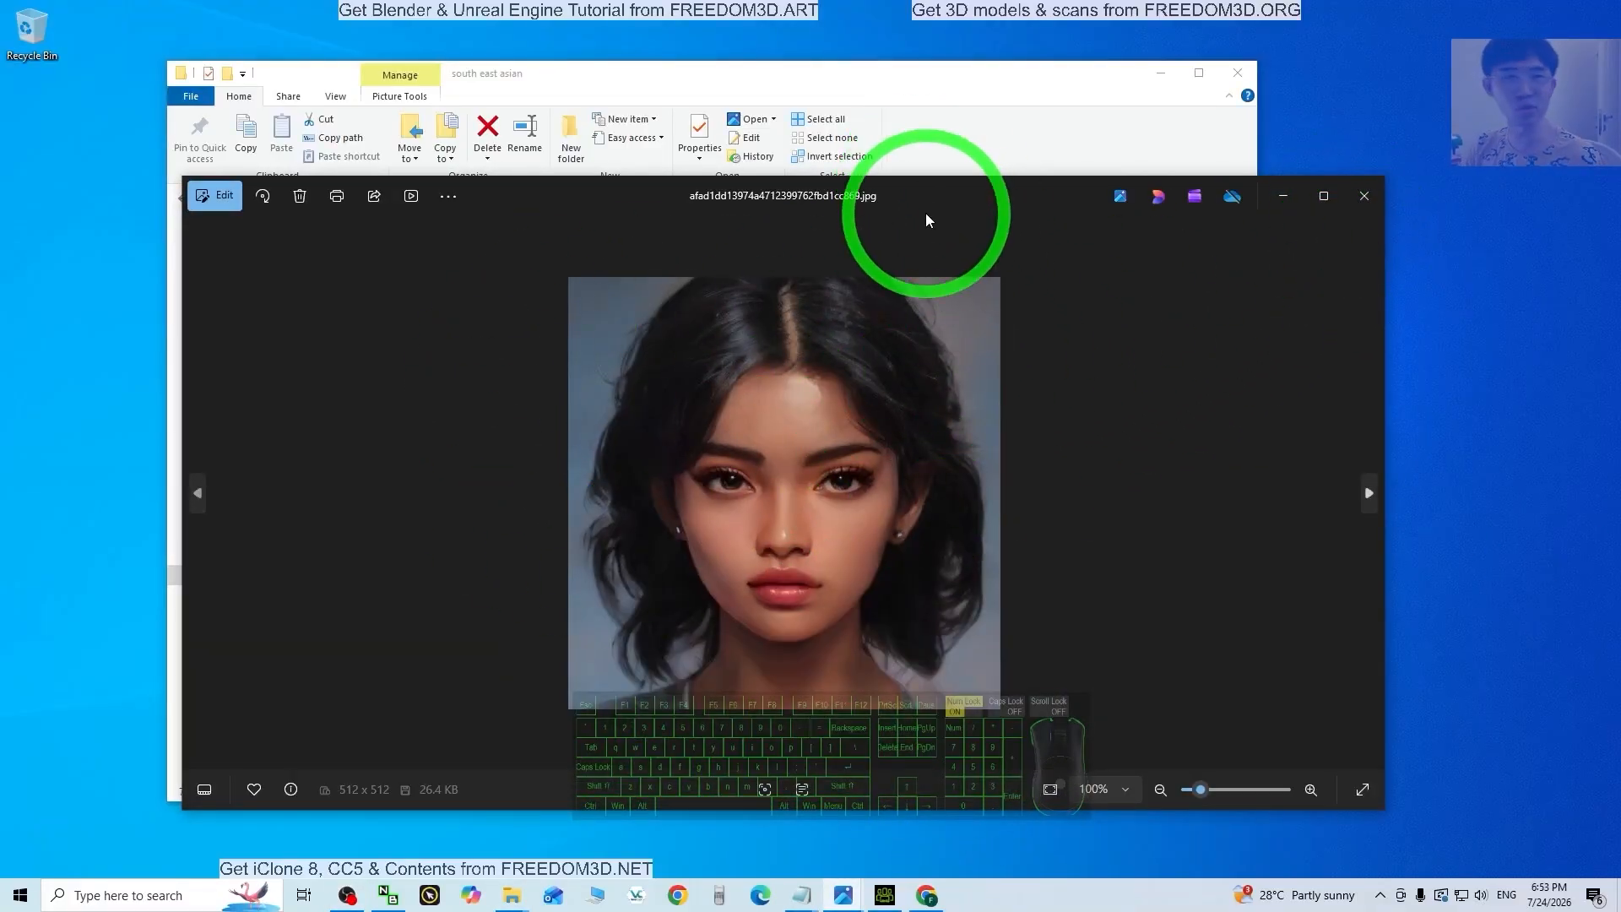
left_click(1422, 265)
left_click(1371, 201)
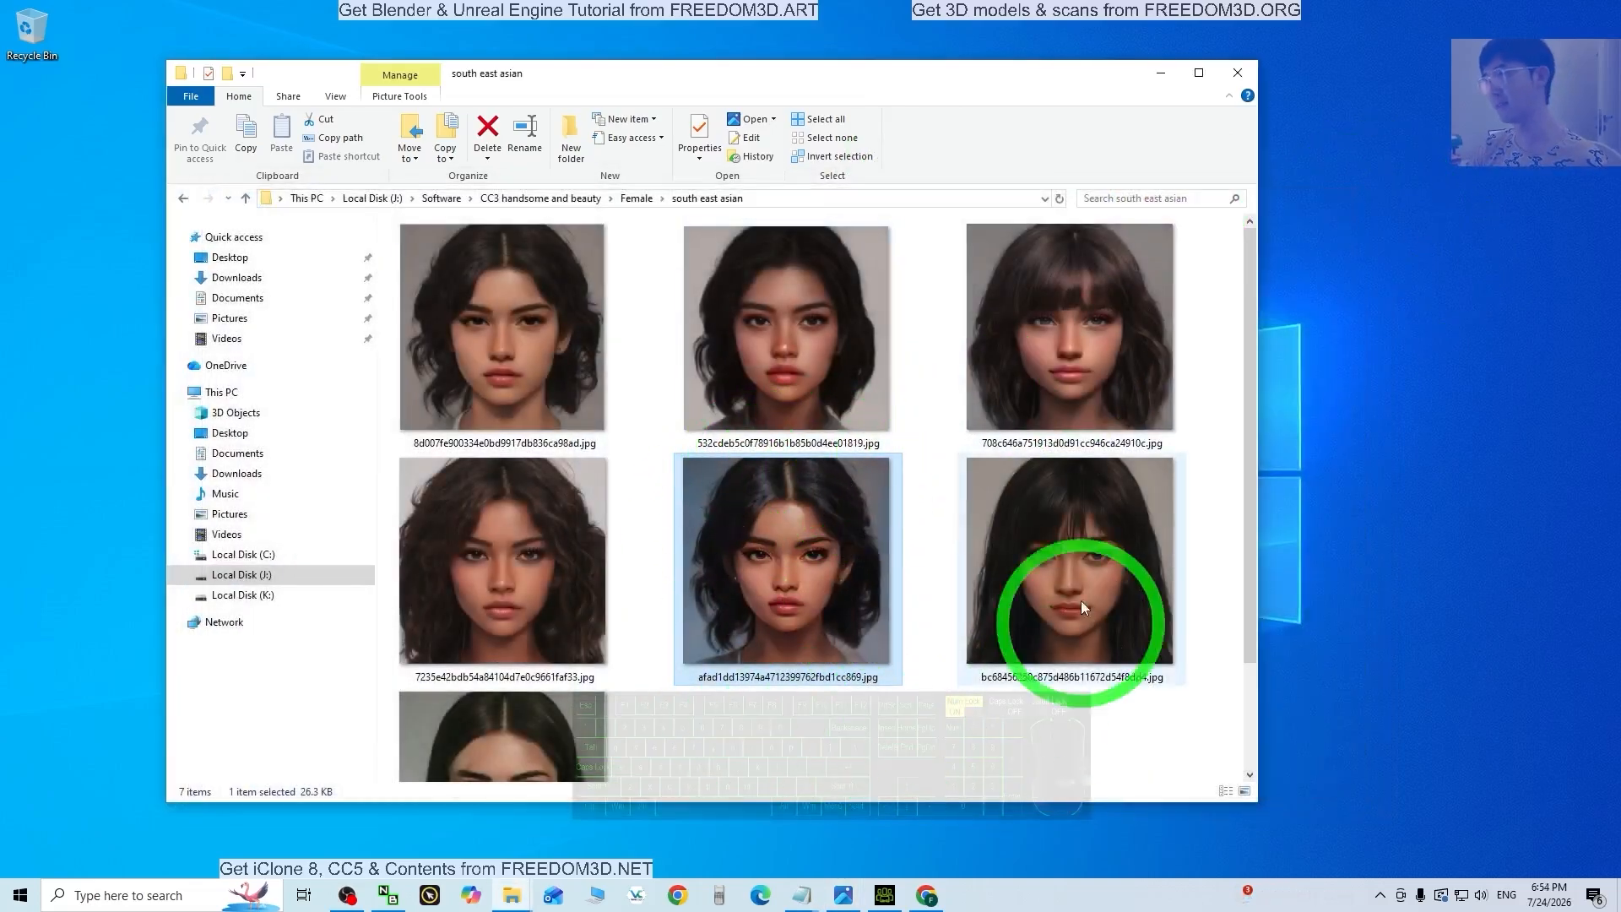
left_click(908, 764)
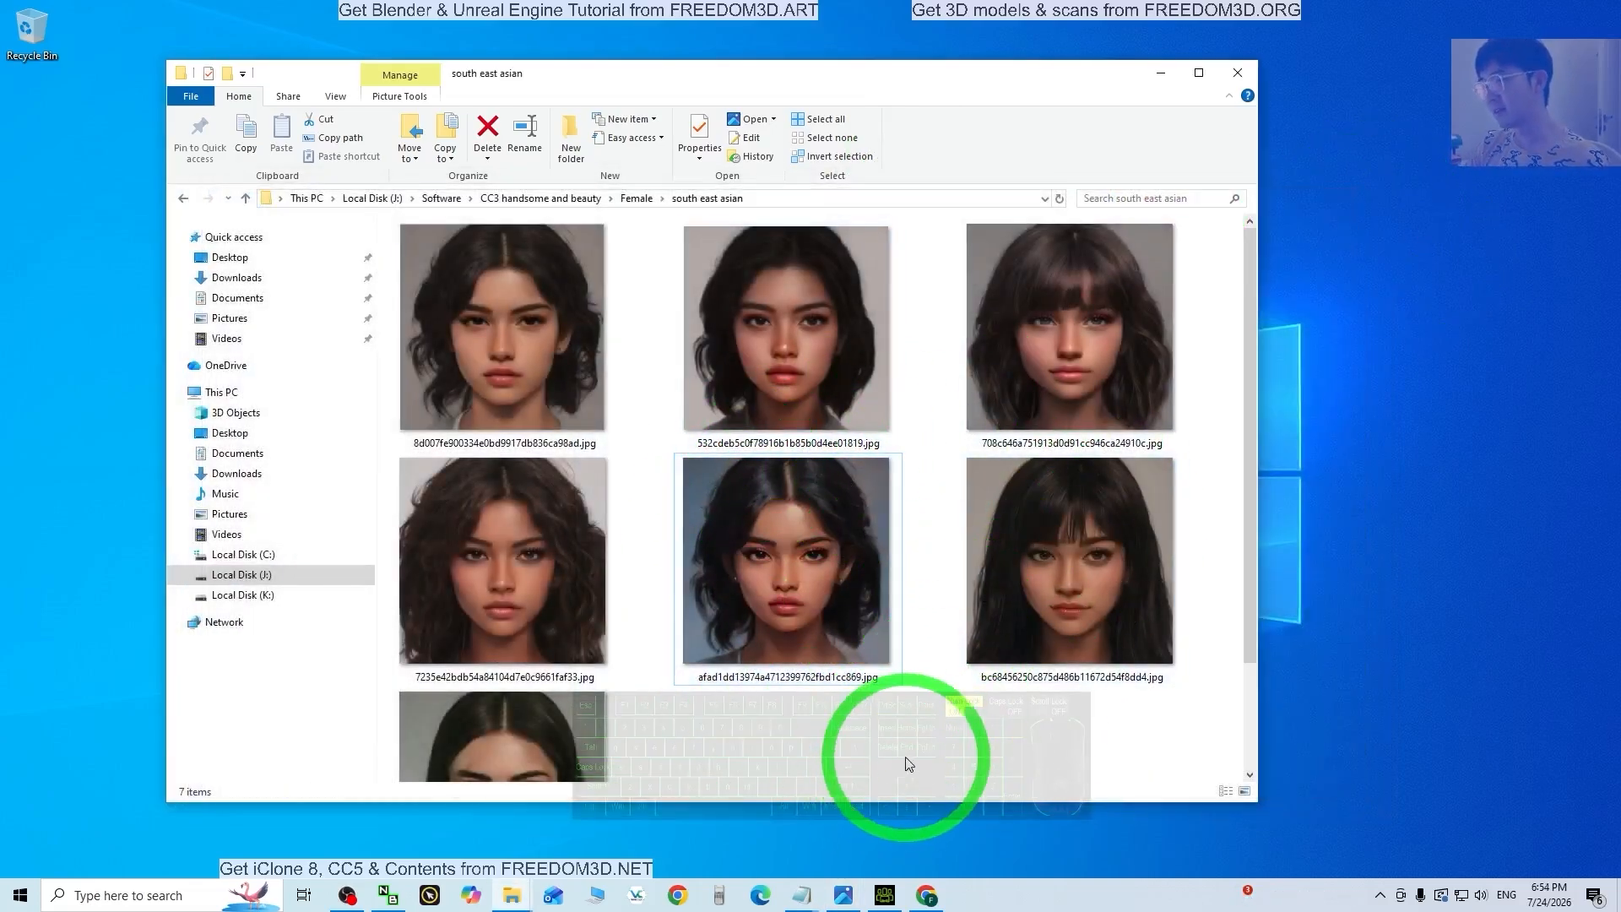
left_click(897, 900)
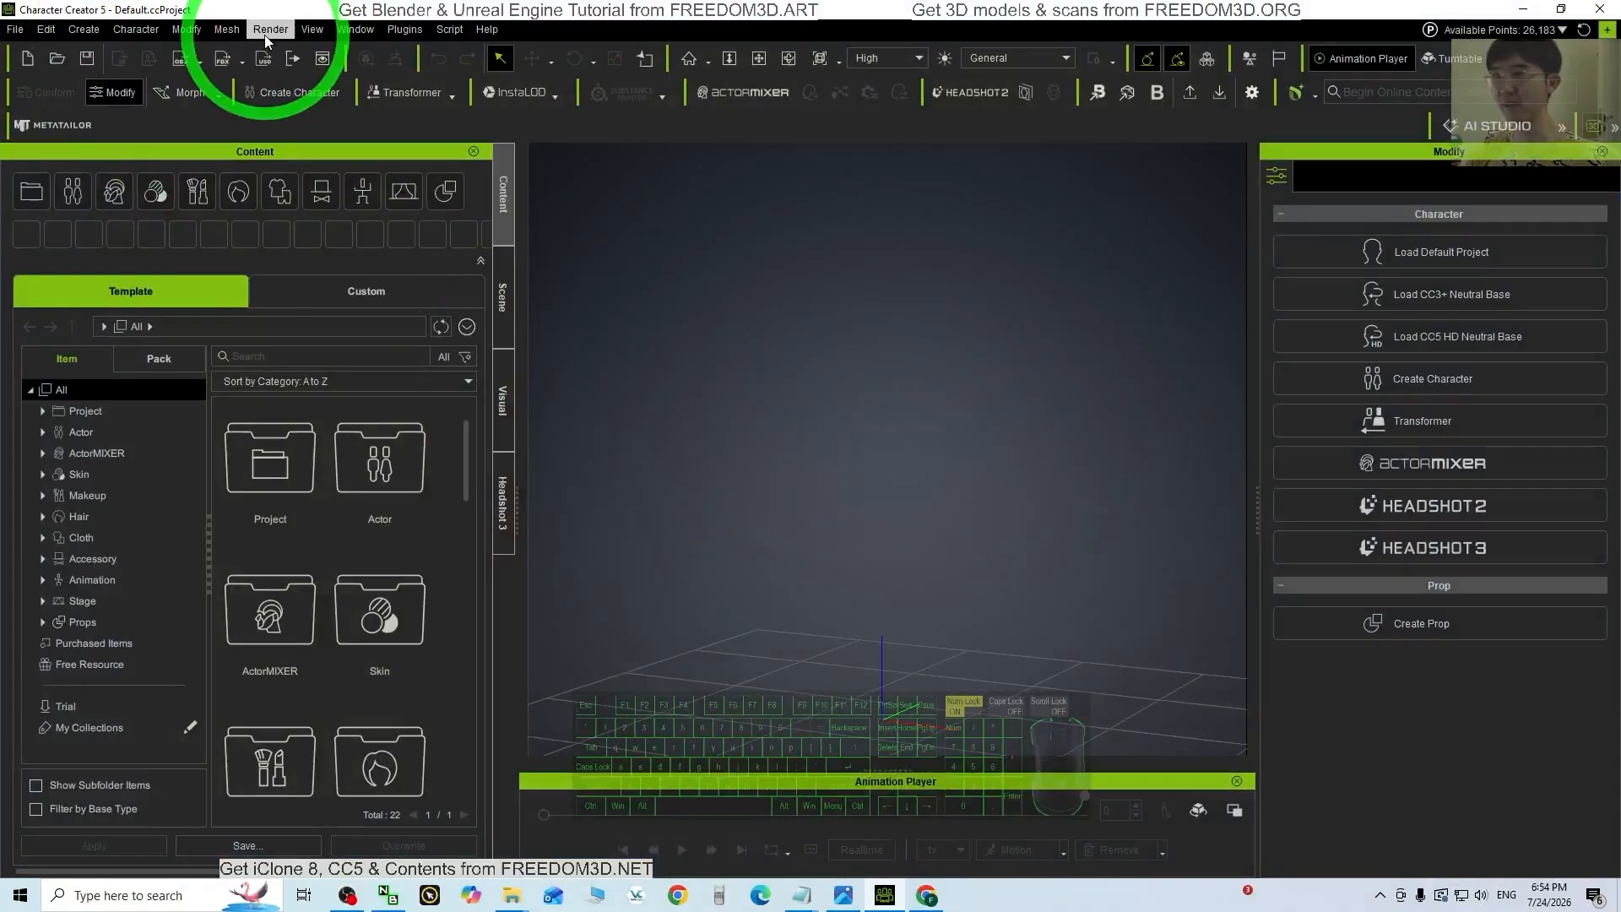
Step: Open Headshot v2 in Image Auto mode, then bring the south east asian photo folder forward
left_click(980, 91)
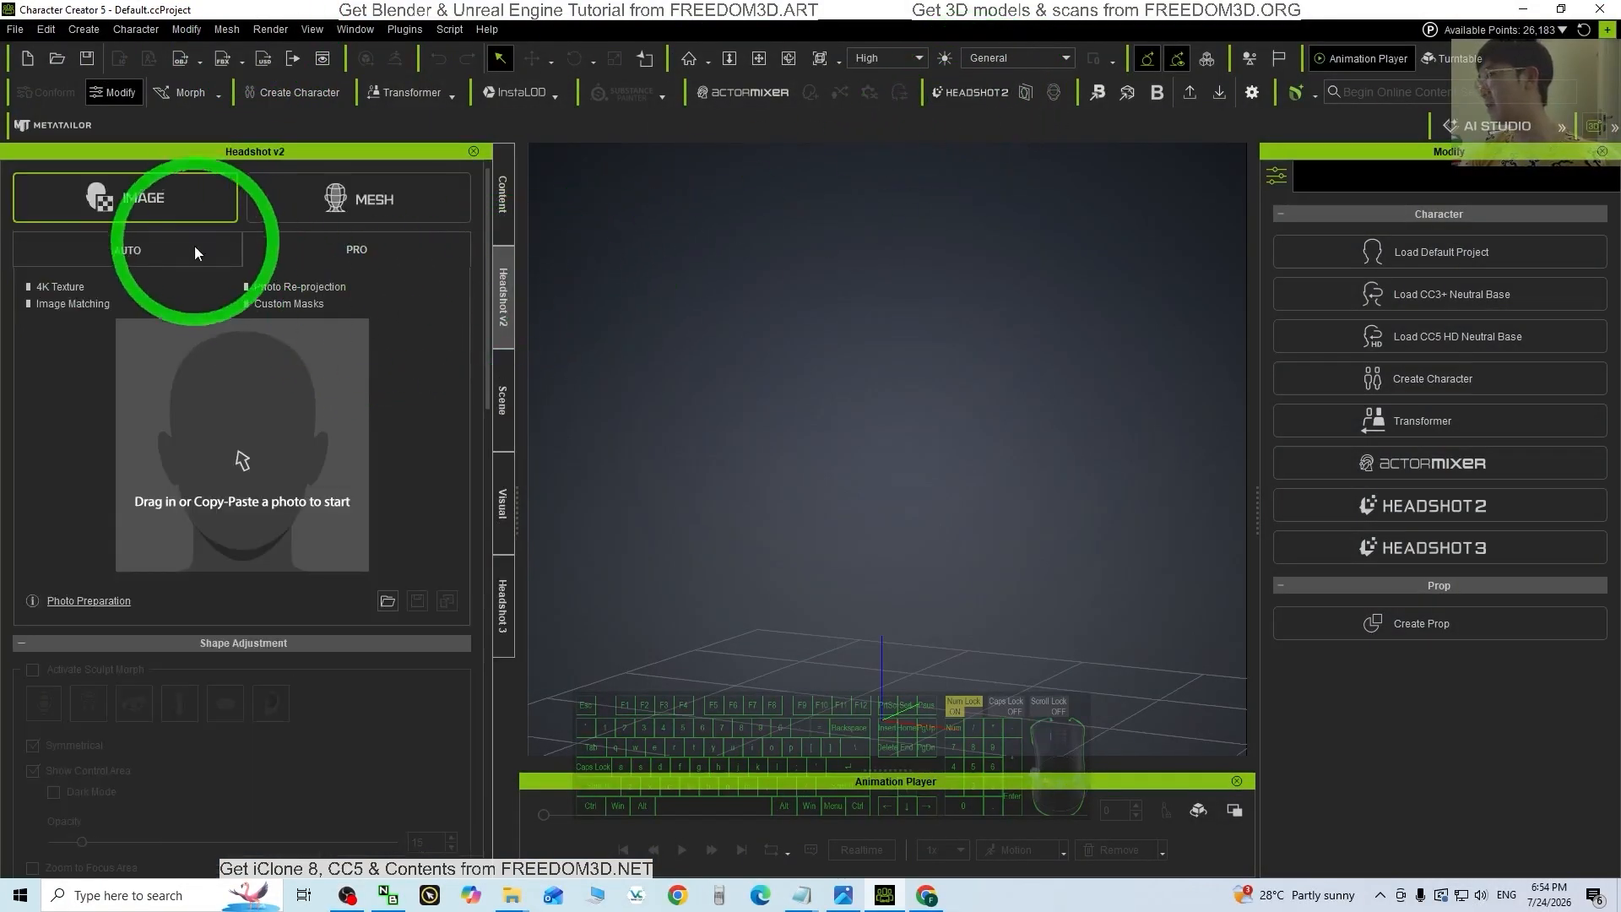
left_click(100, 250)
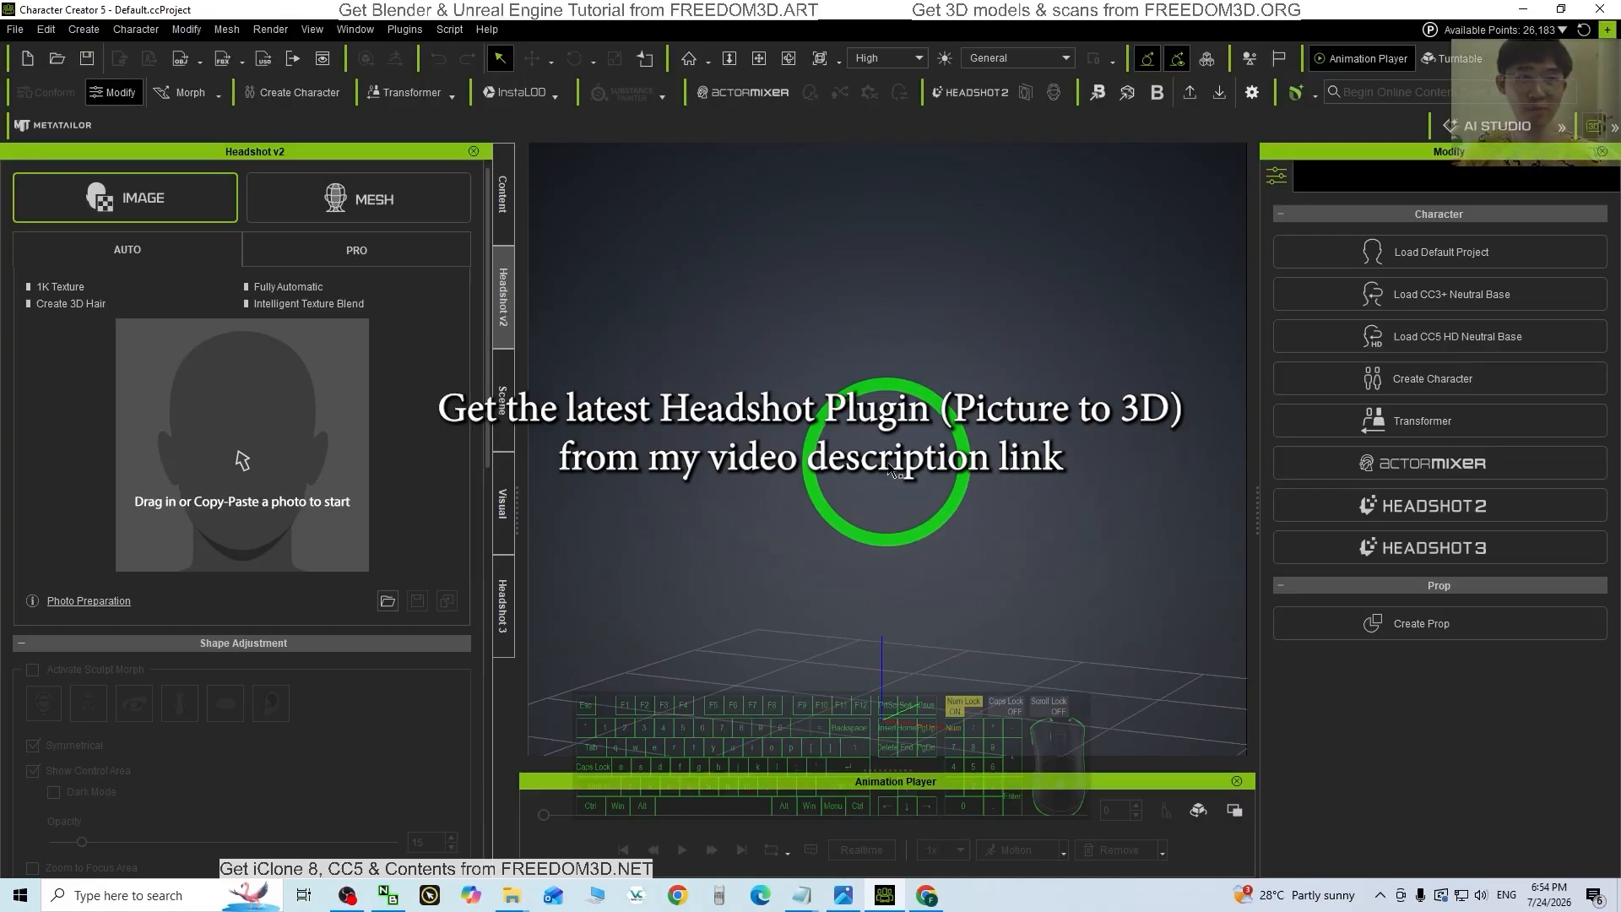
left_click(502, 602)
left_click(512, 291)
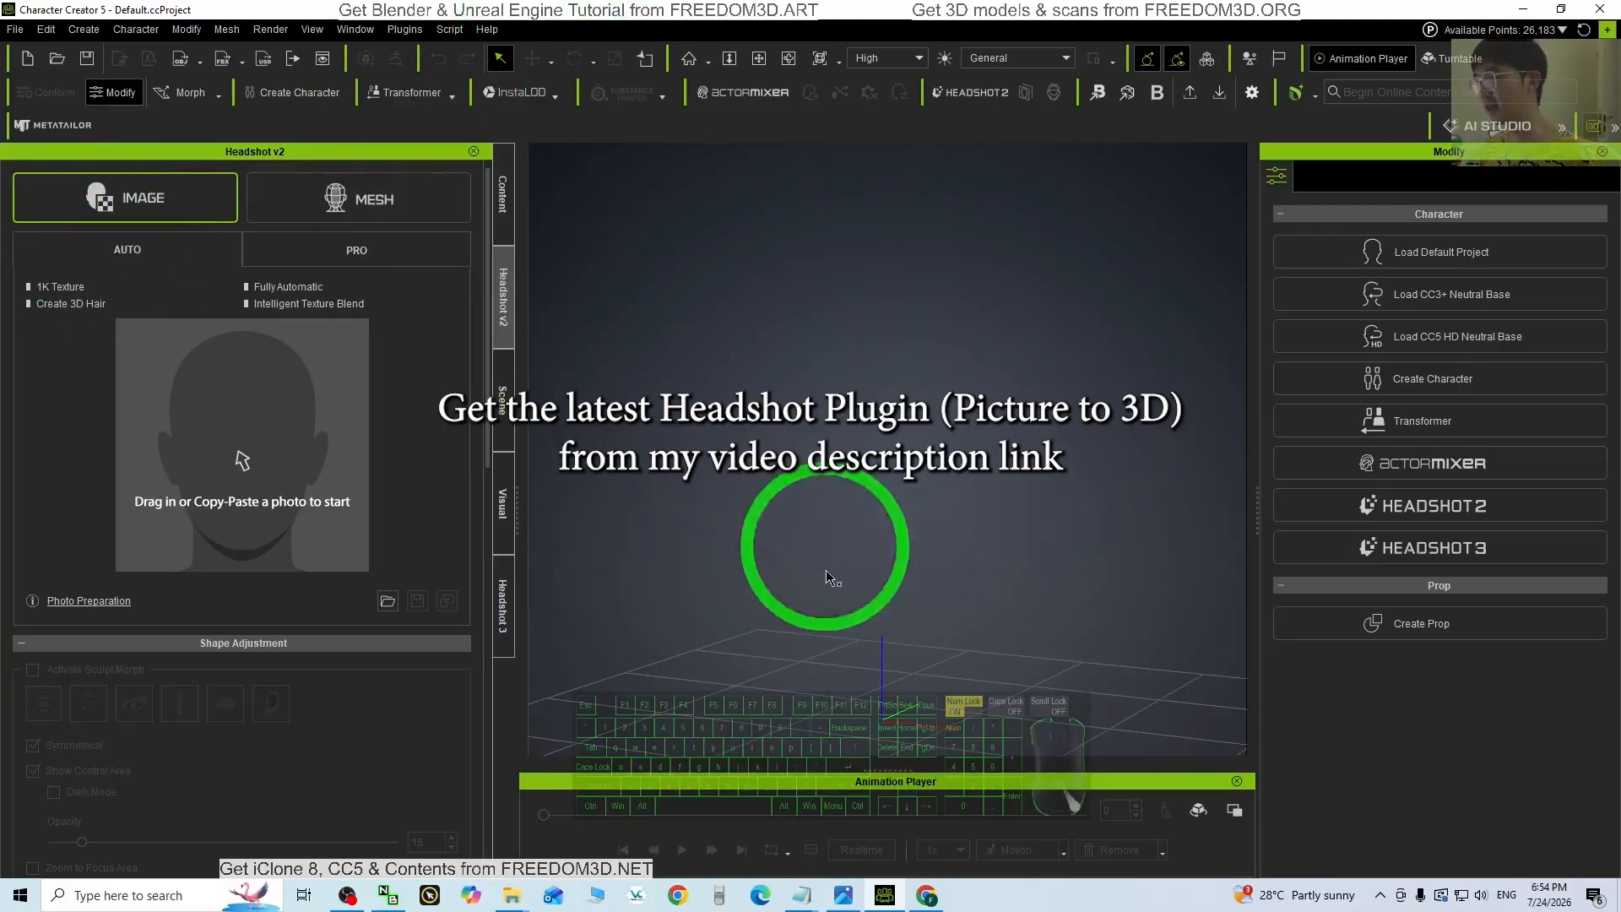
mouse_move(512, 893)
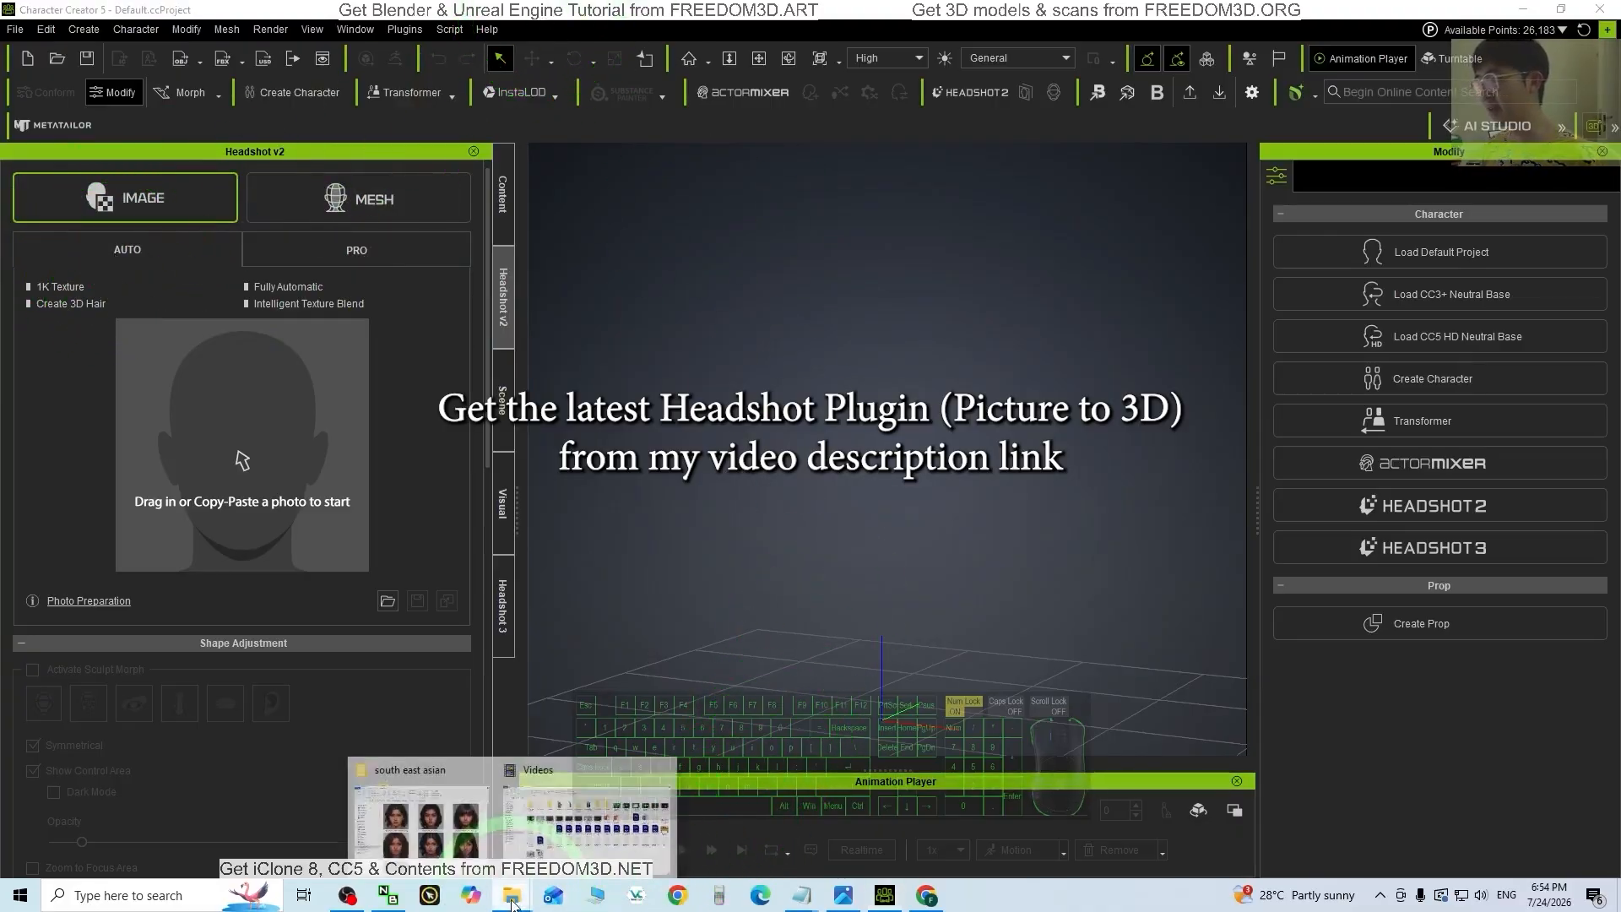
left_click(446, 843)
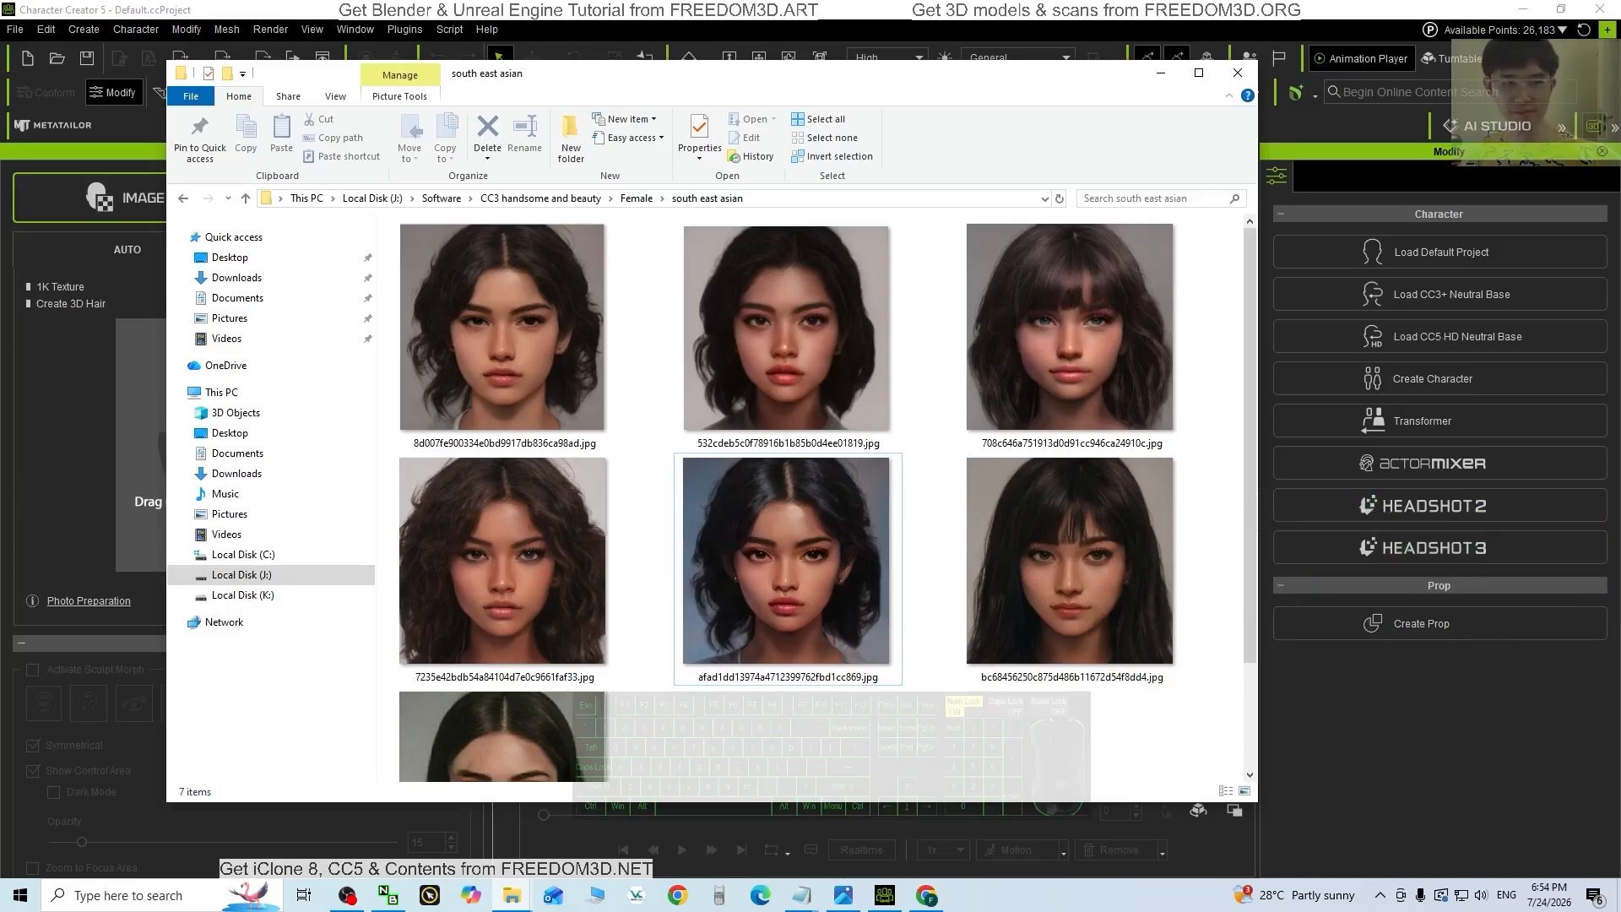
Step: Move the Explorer window aside and drop the afad1dd face photo onto Headshot v2's drop area
left_click_drag(810, 73, 1128, 92)
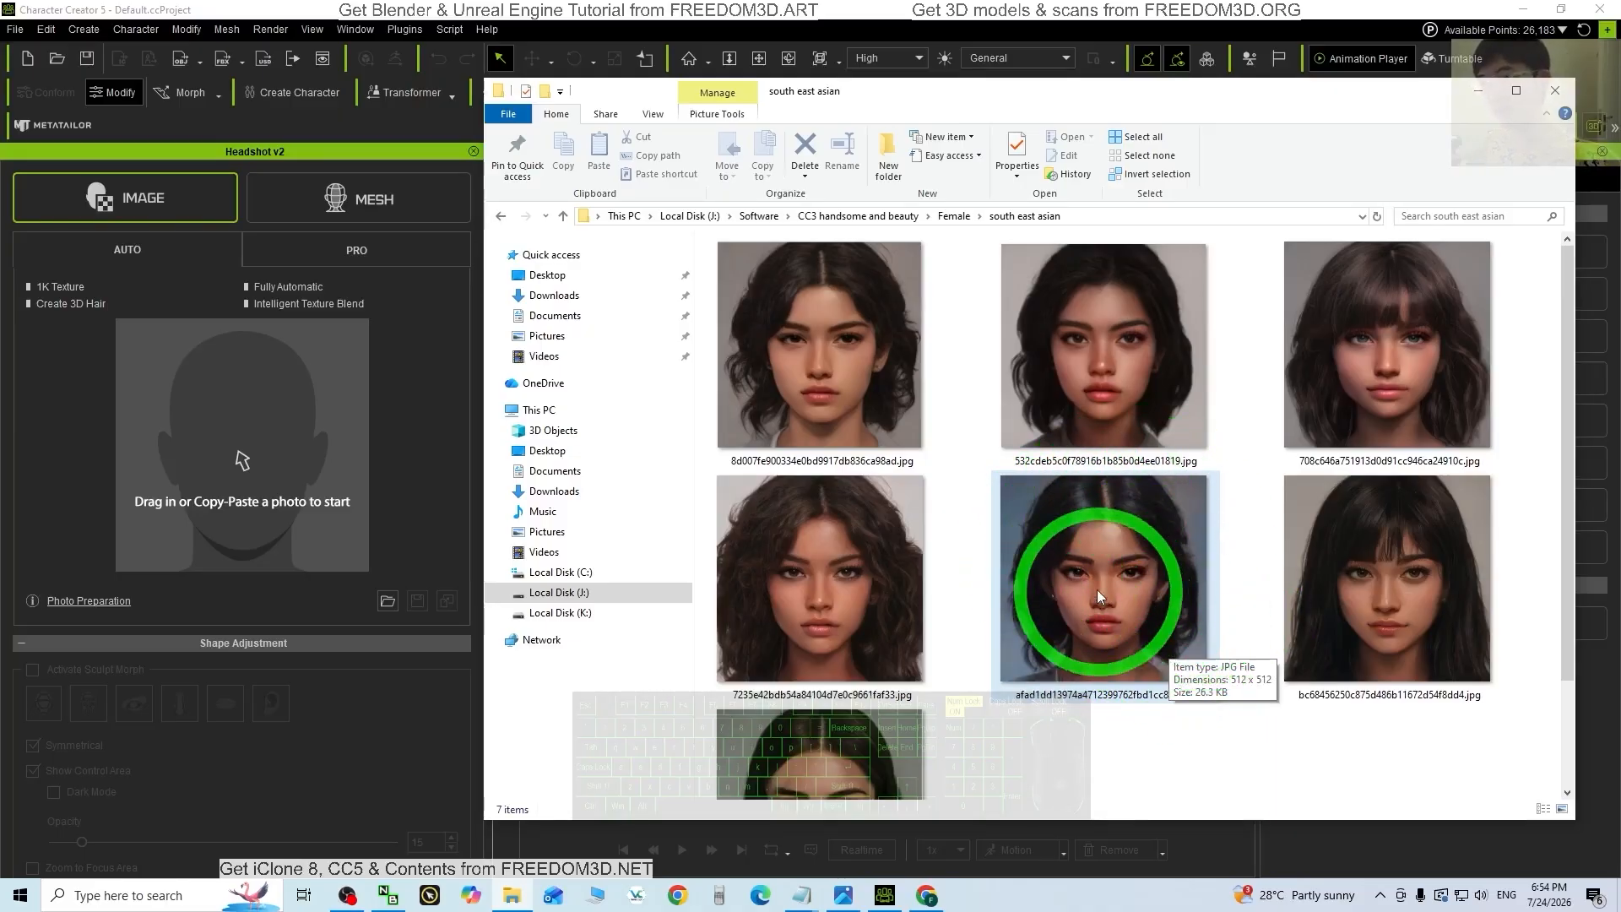
left_click_drag(1137, 567, 226, 470)
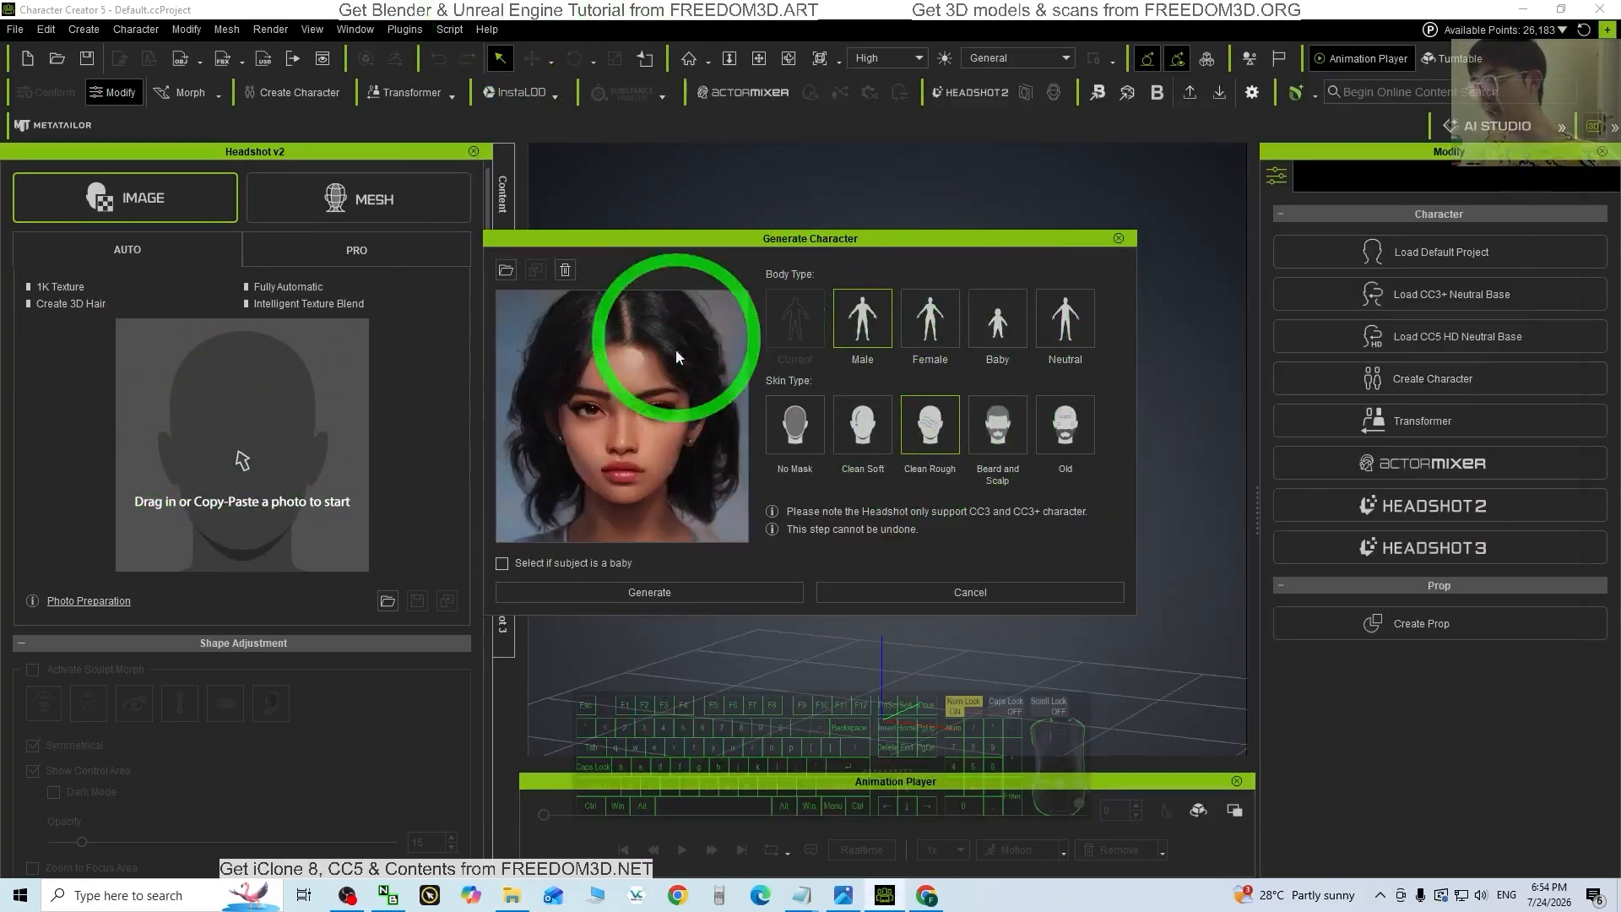
Step: Generate the character with Female body type and No Mask skin type
left_click(930, 334)
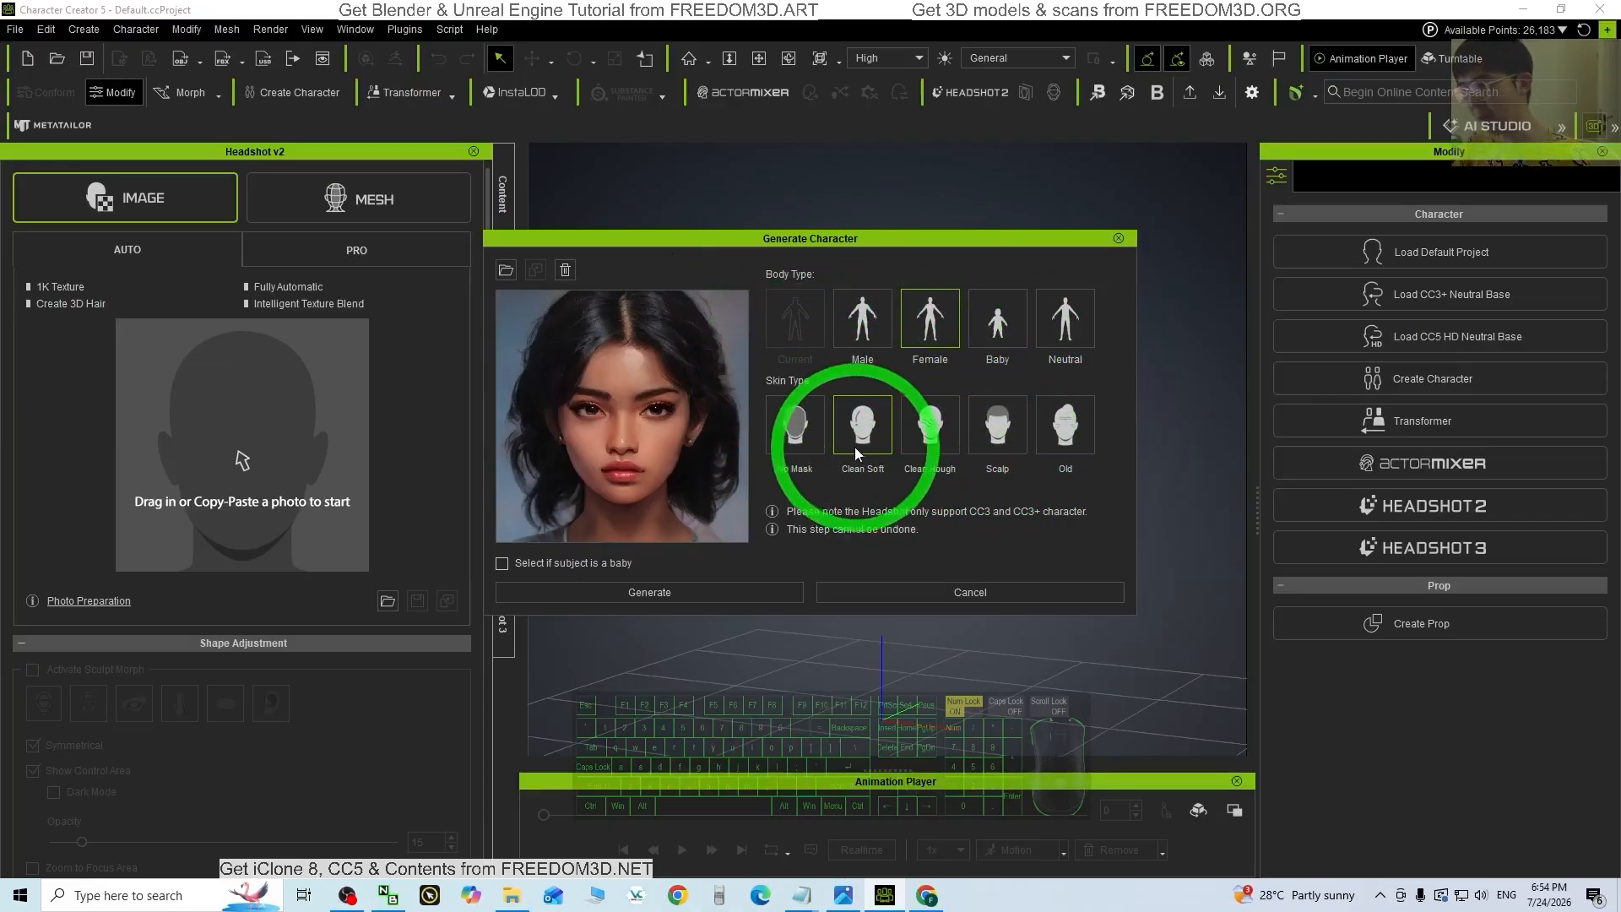
left_click(792, 435)
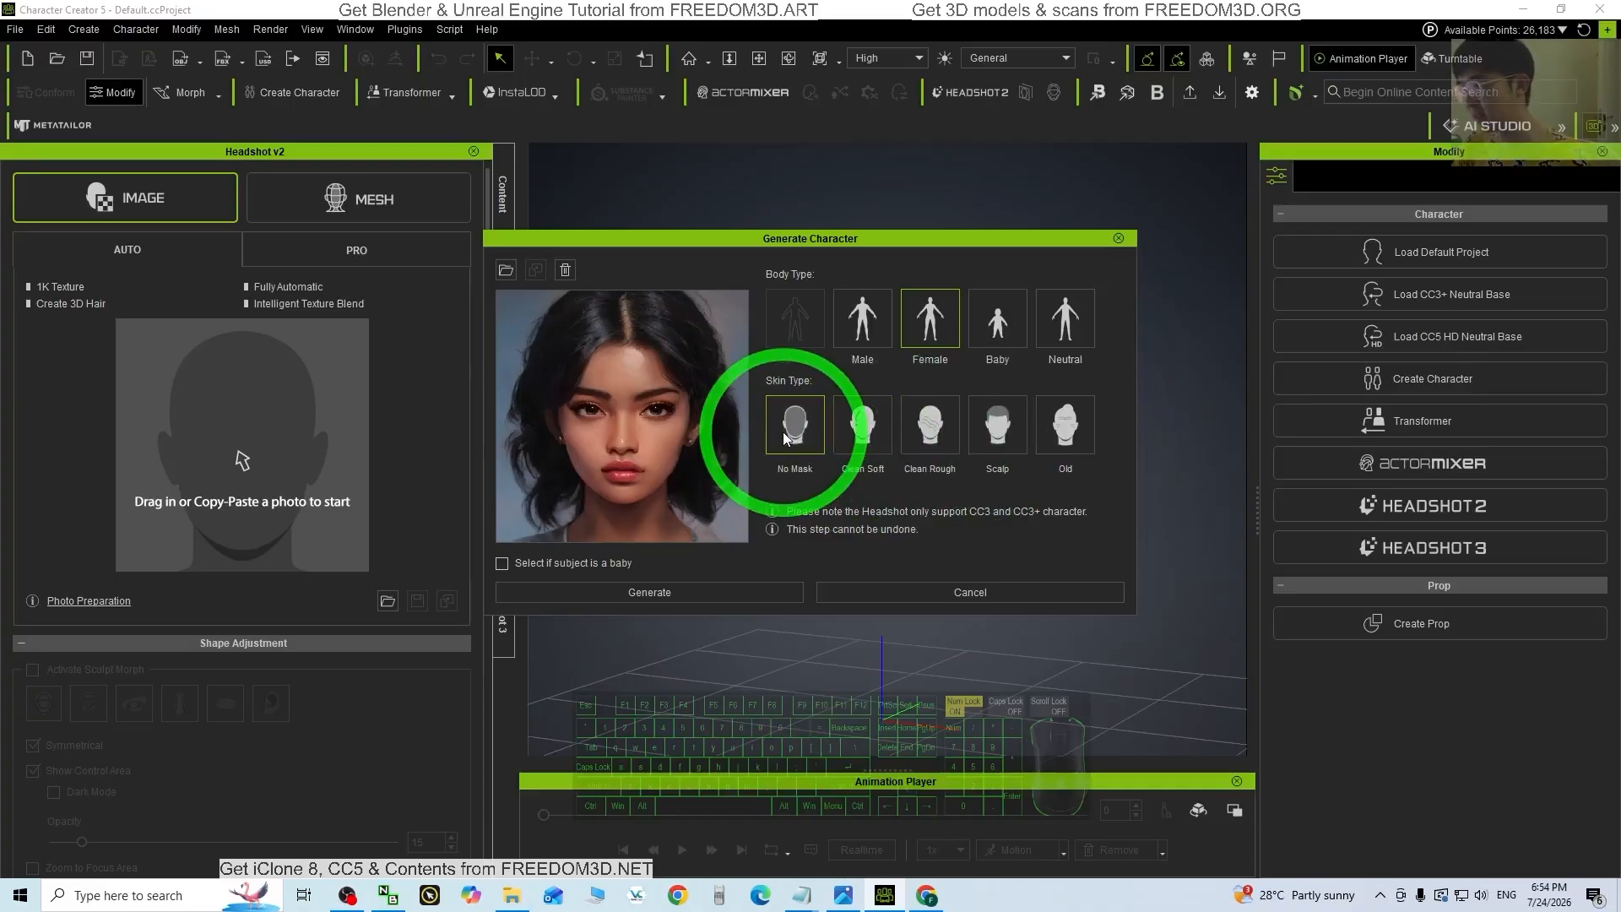
left_click(664, 591)
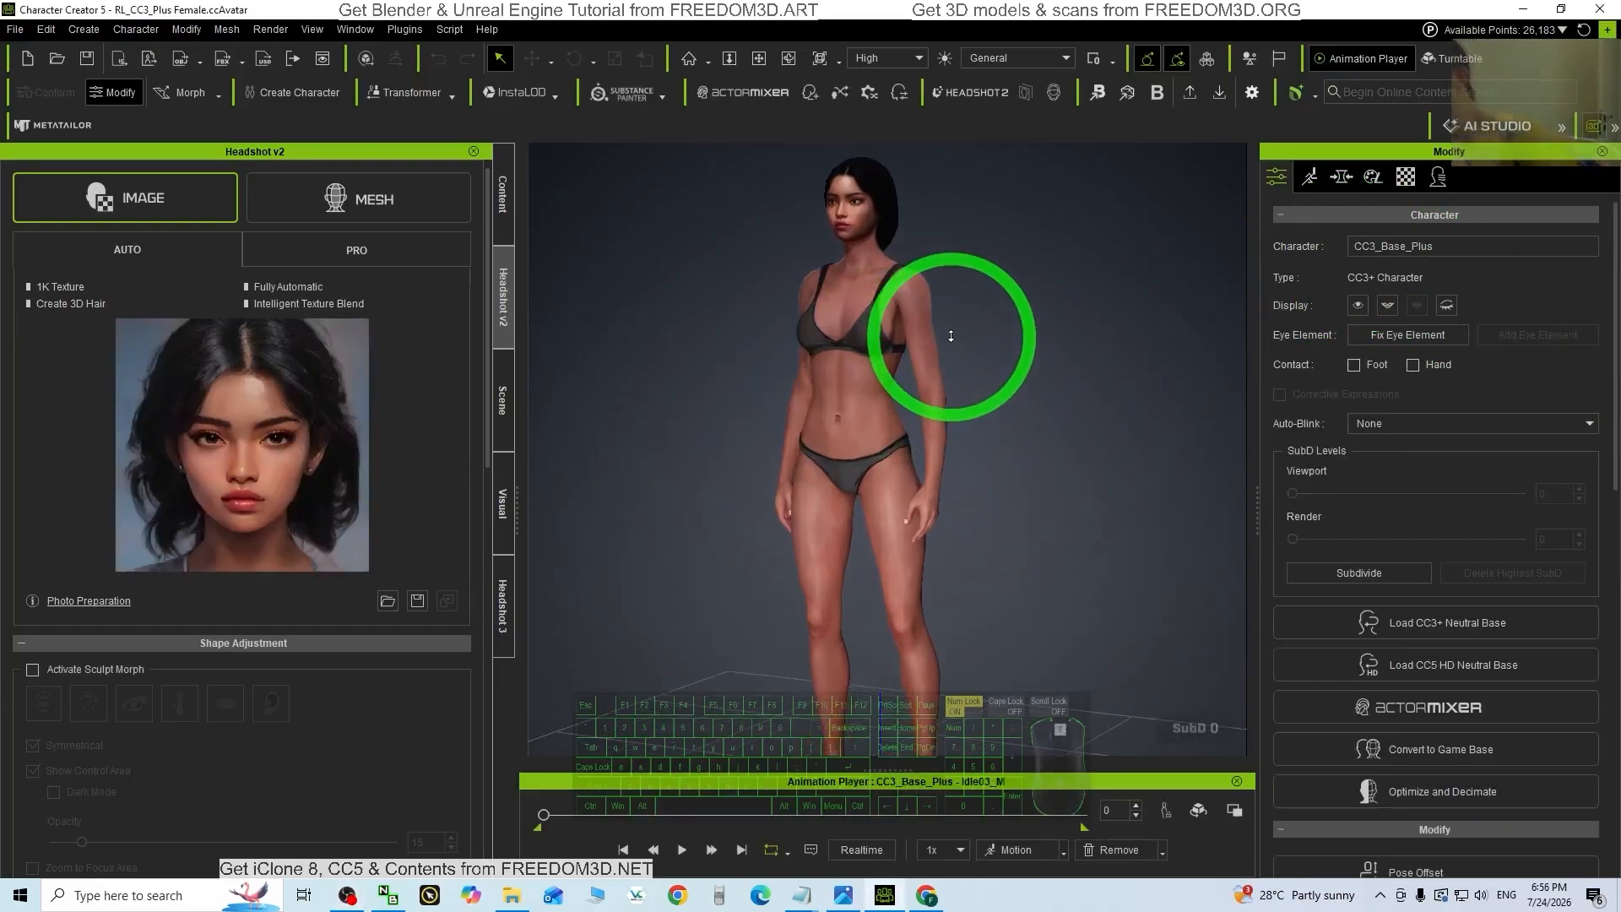
middle_click_drag(898, 397, 828, 437)
scroll(880, 427, "up", 4)
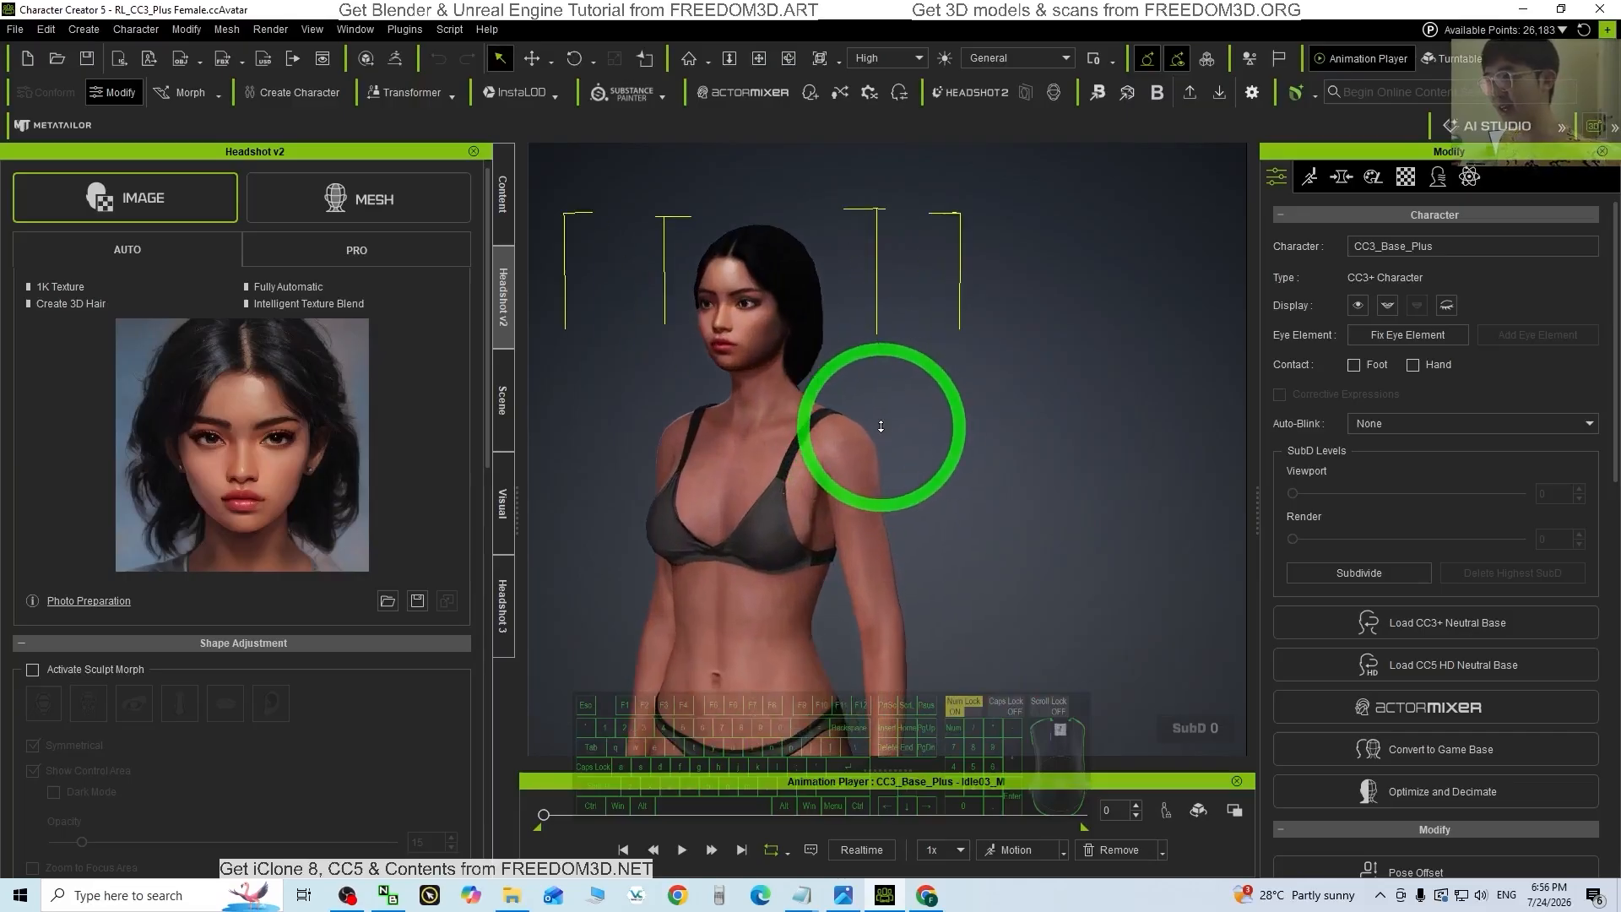
left_click_drag(763, 432, 896, 591)
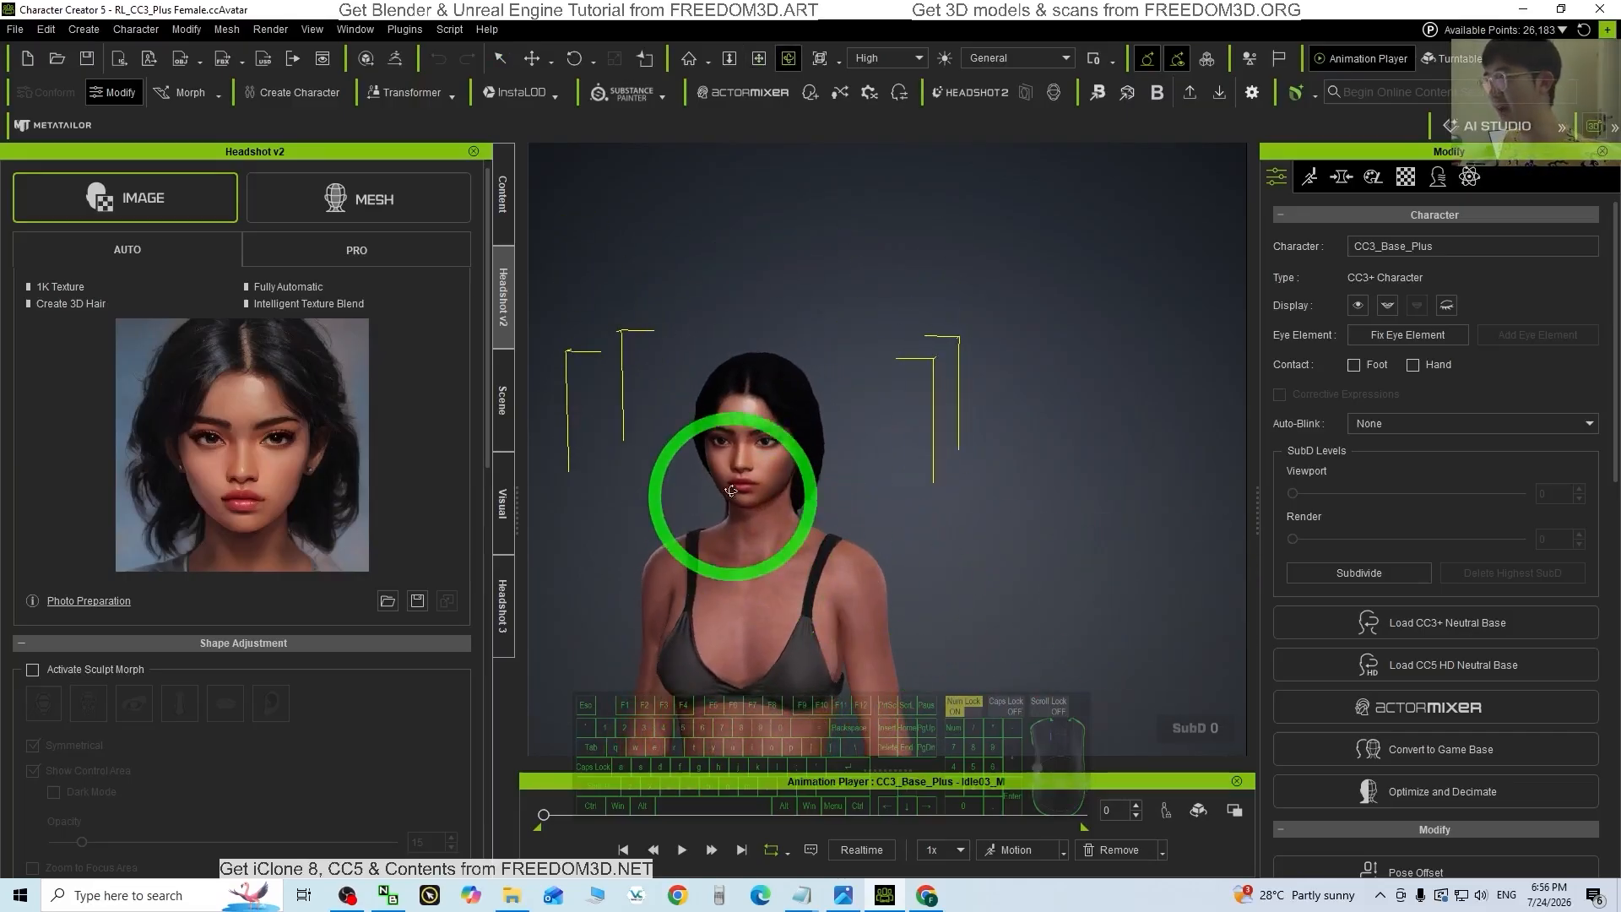
left_click_drag(732, 499, 962, 481)
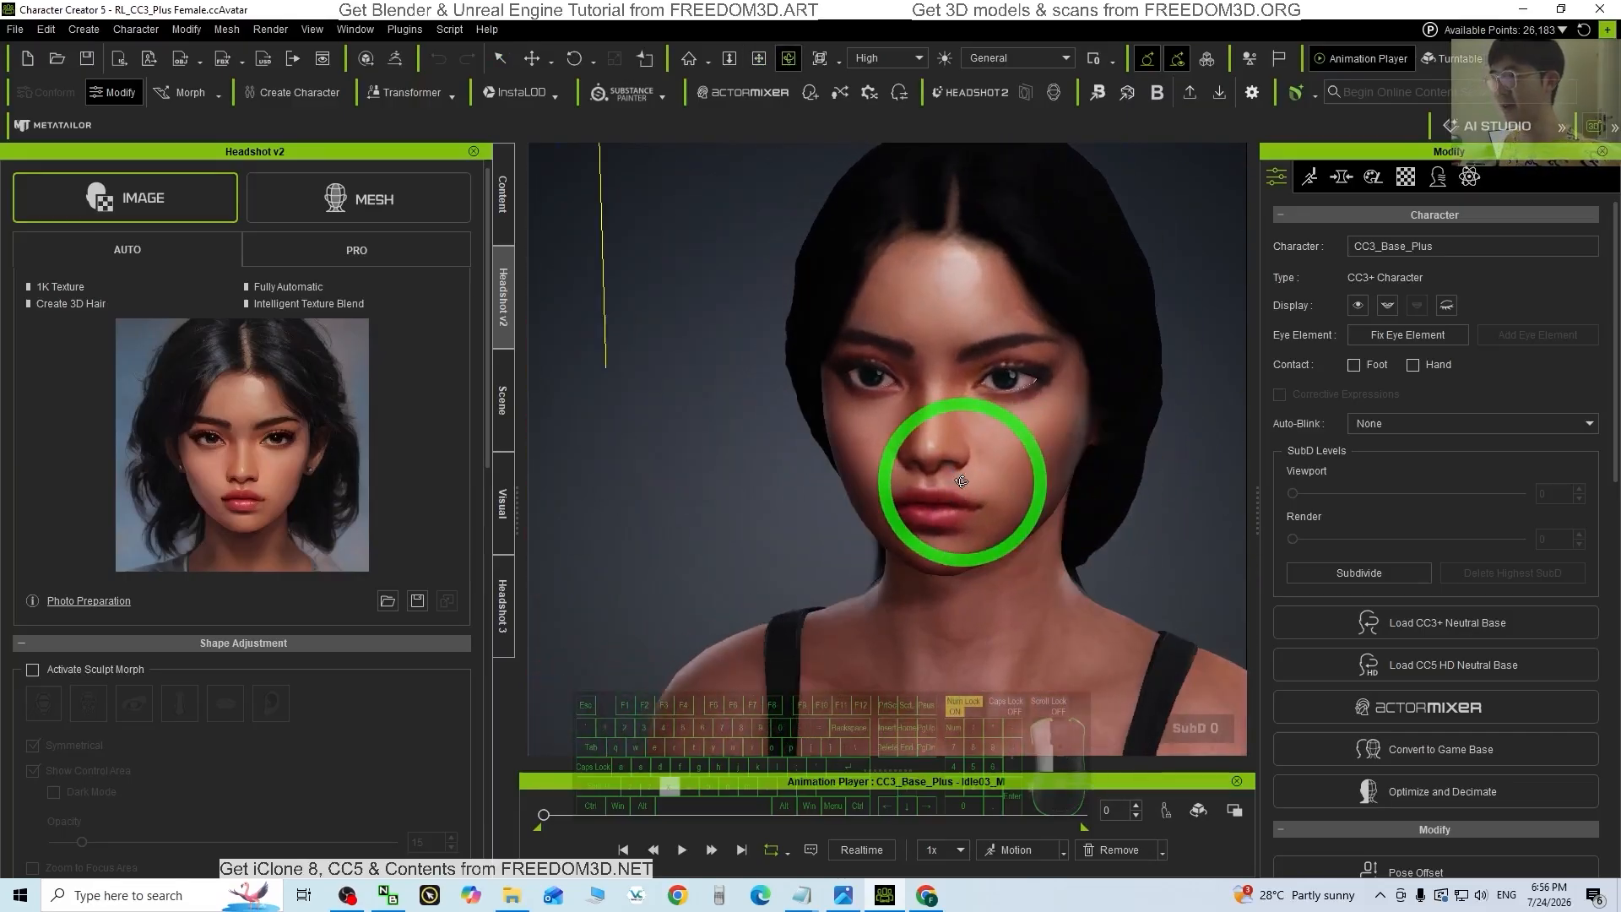
scroll(1093, 382, "down", 3)
left_click_drag(1095, 382, 771, 448)
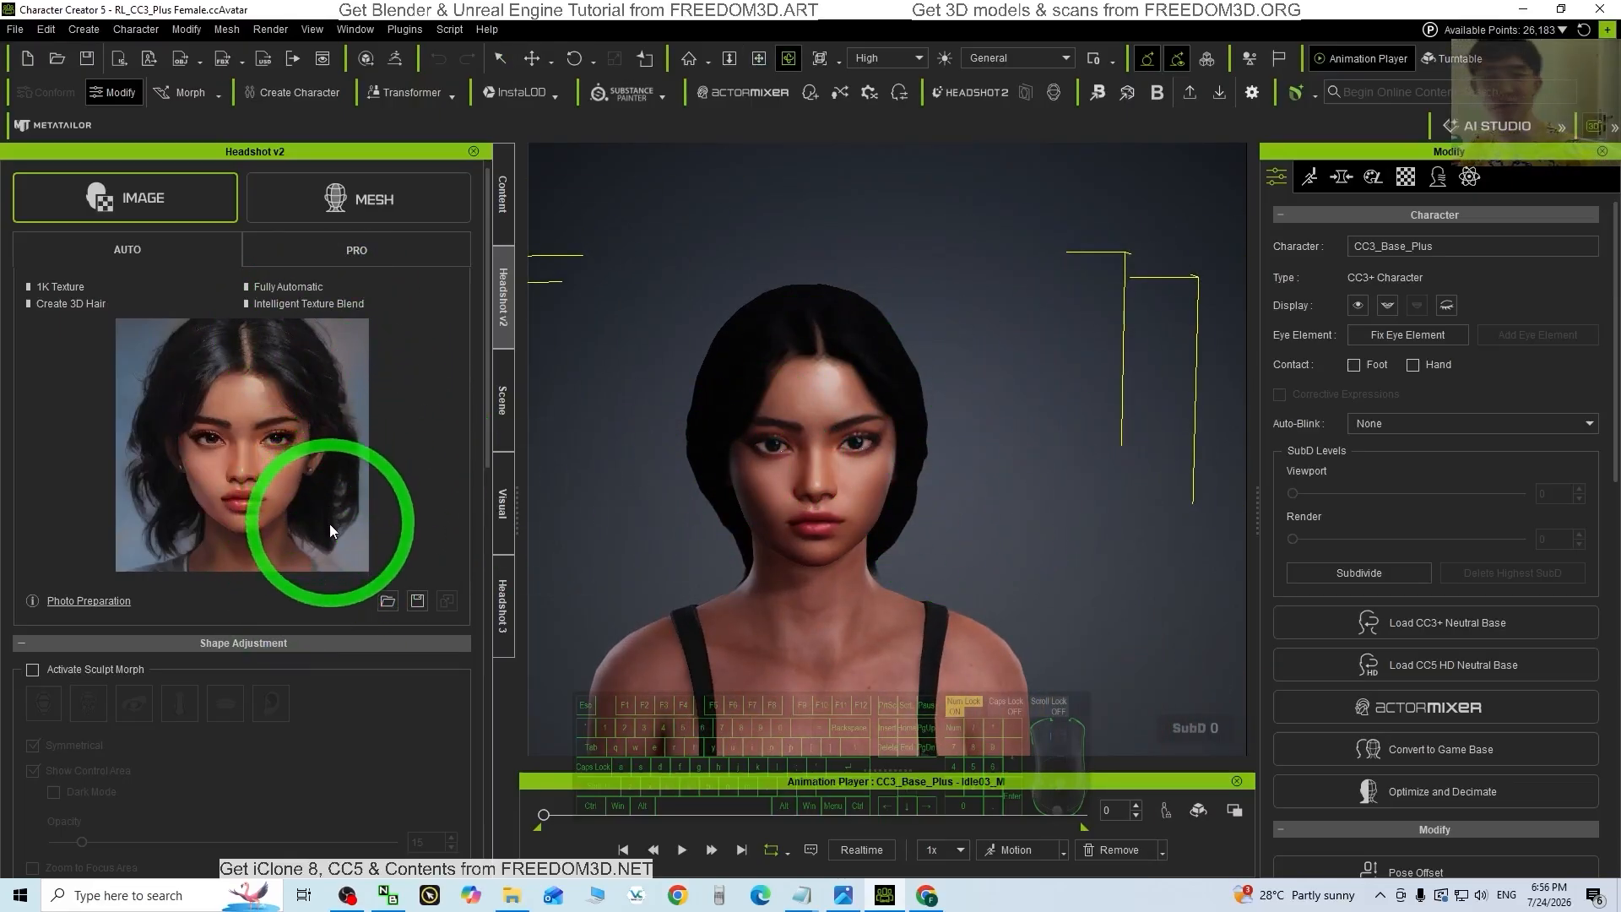
scroll(930, 387, "up", 5)
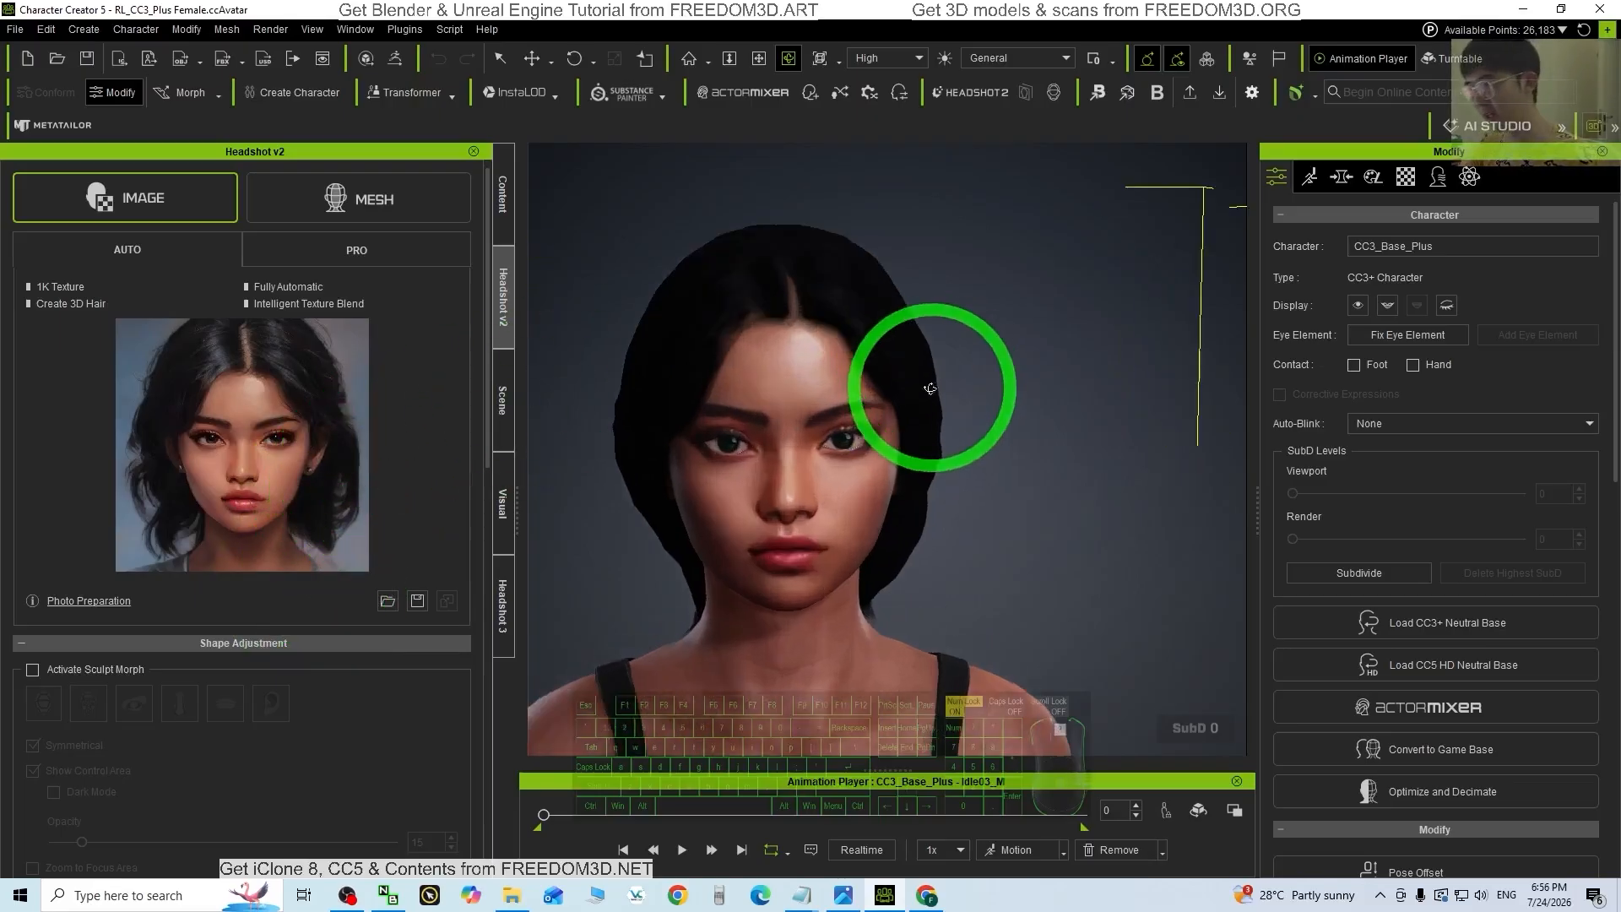
scroll(880, 441, "down", 4)
left_click_drag(980, 586, 897, 415)
left_click_drag(819, 572, 713, 547)
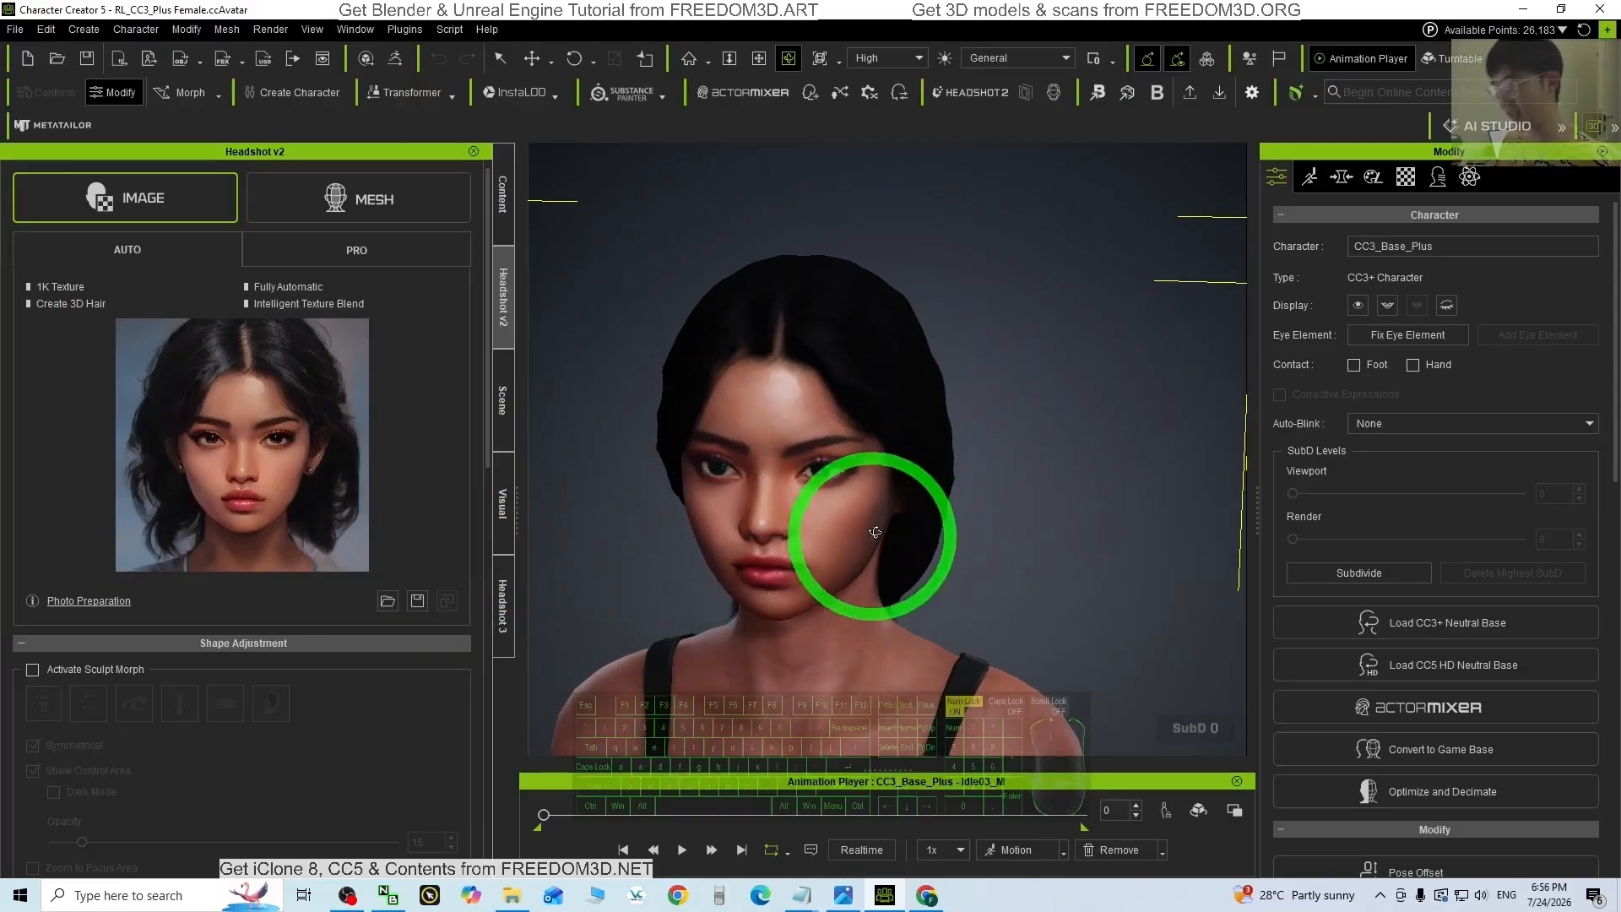
scroll(873, 474, "up", 2)
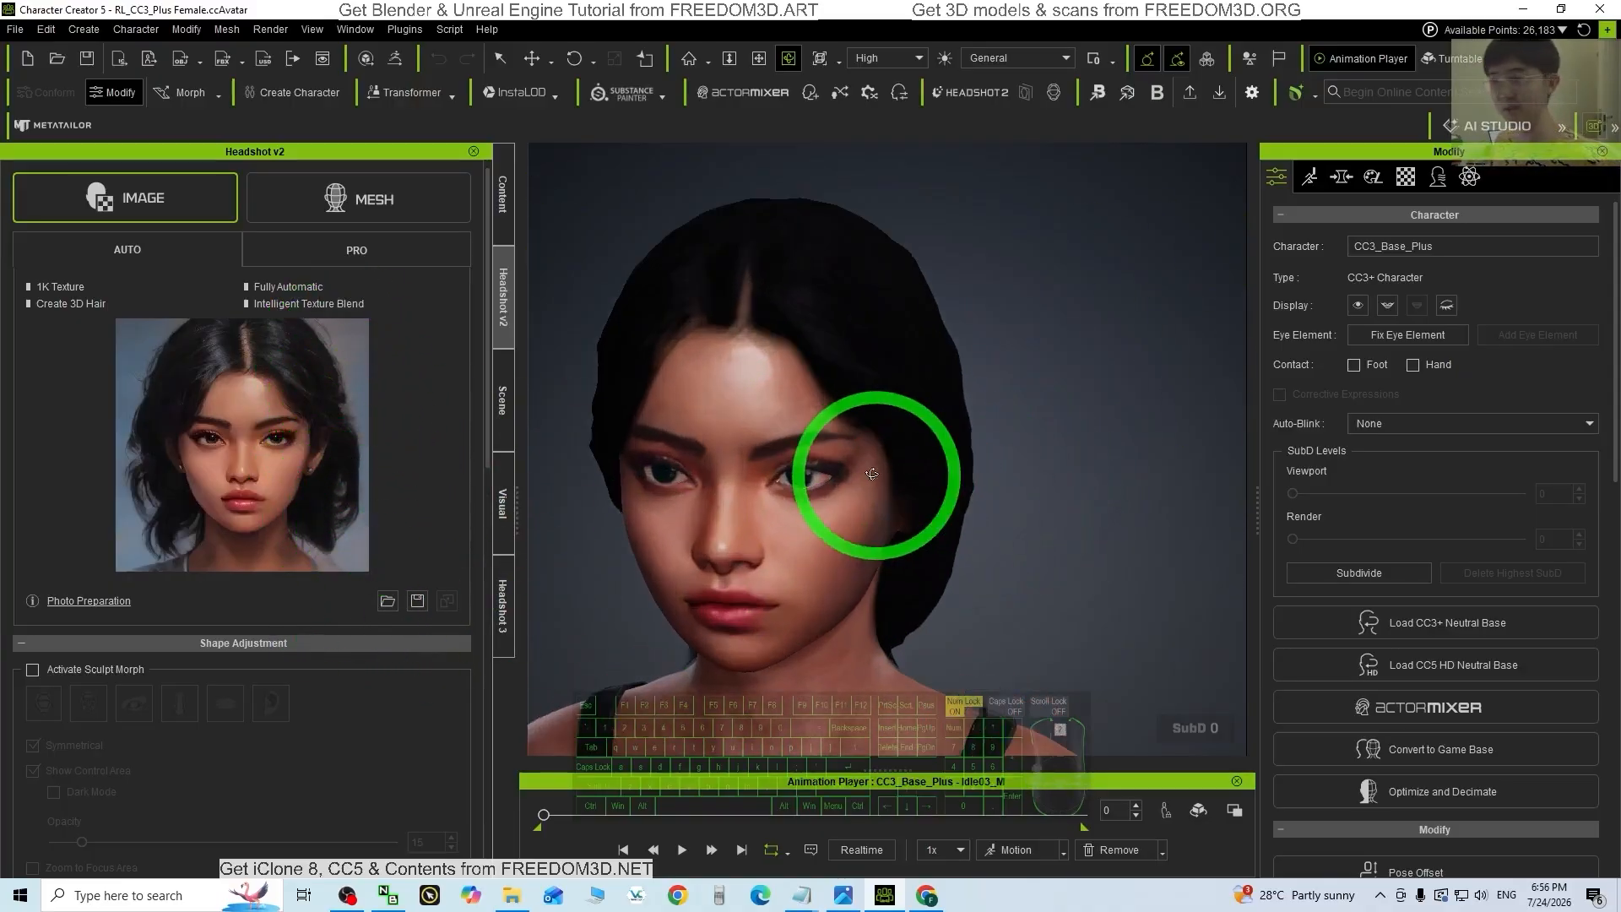
scroll(862, 459, "down", 2)
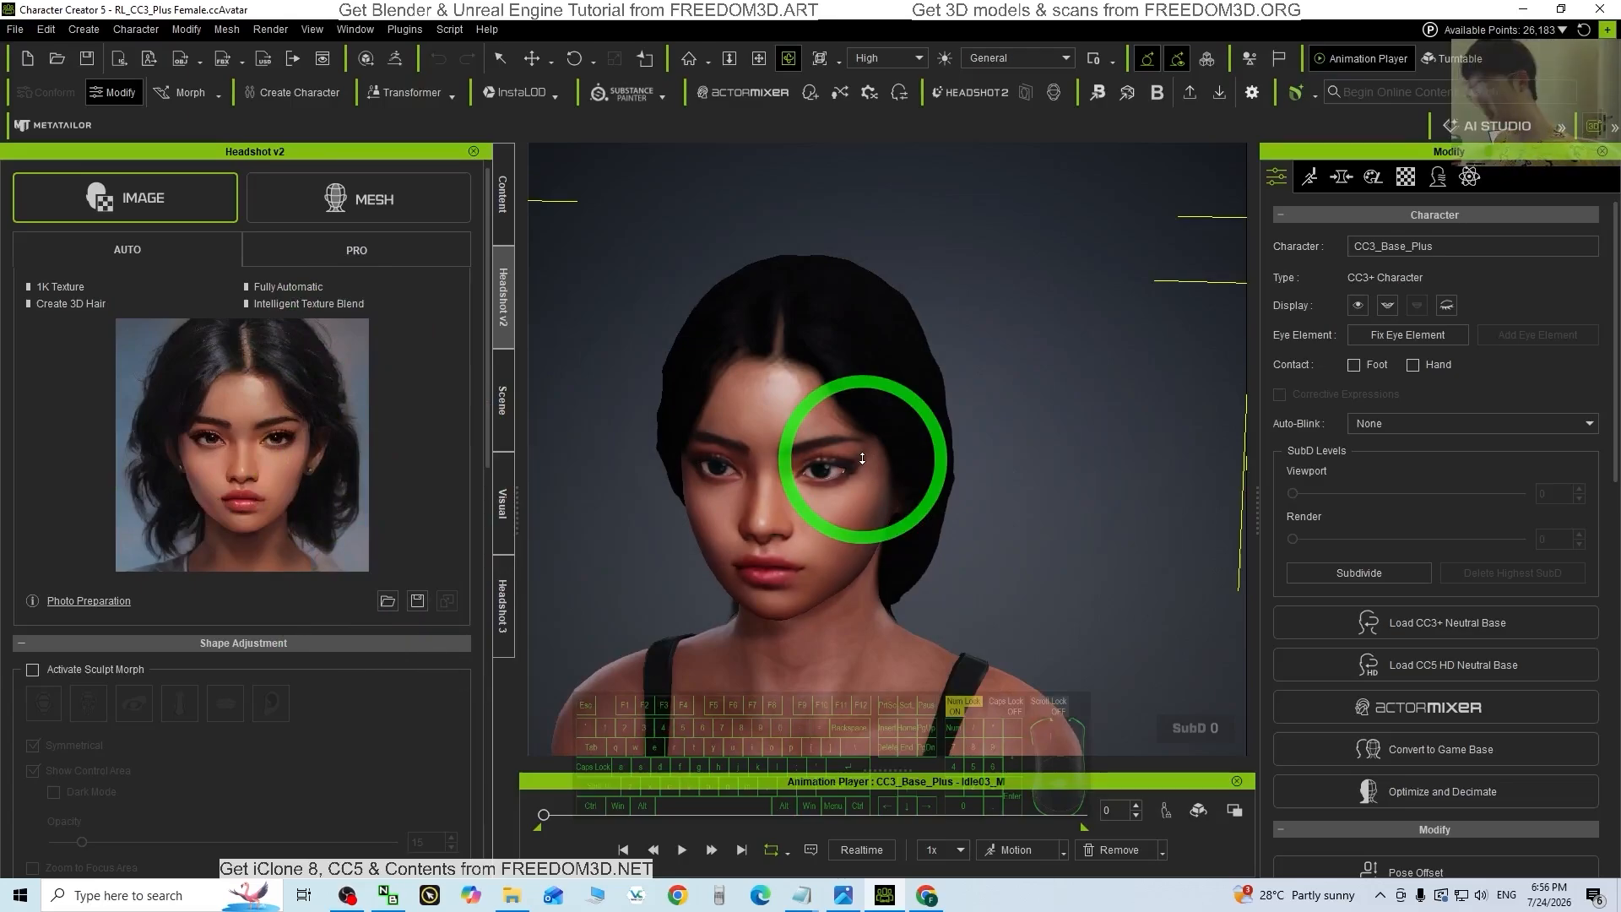
scroll(934, 507, "up", 2)
scroll(869, 572, "down", 1)
left_click_drag(869, 572, 950, 510)
left_click_drag(950, 510, 874, 301)
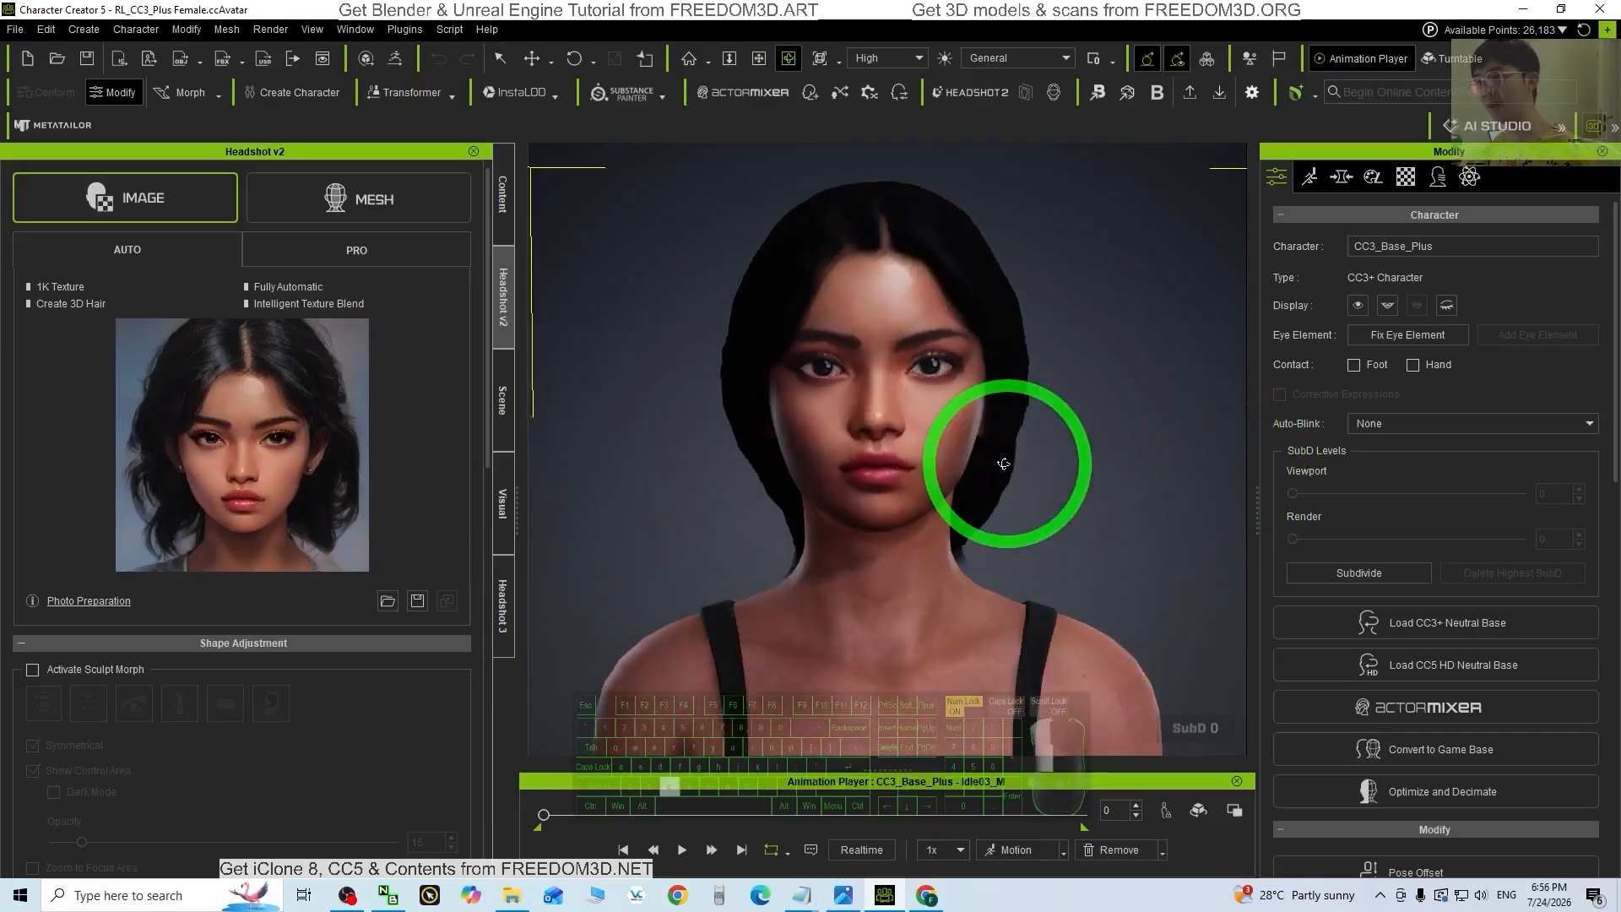
scroll(874, 347, "up", 2)
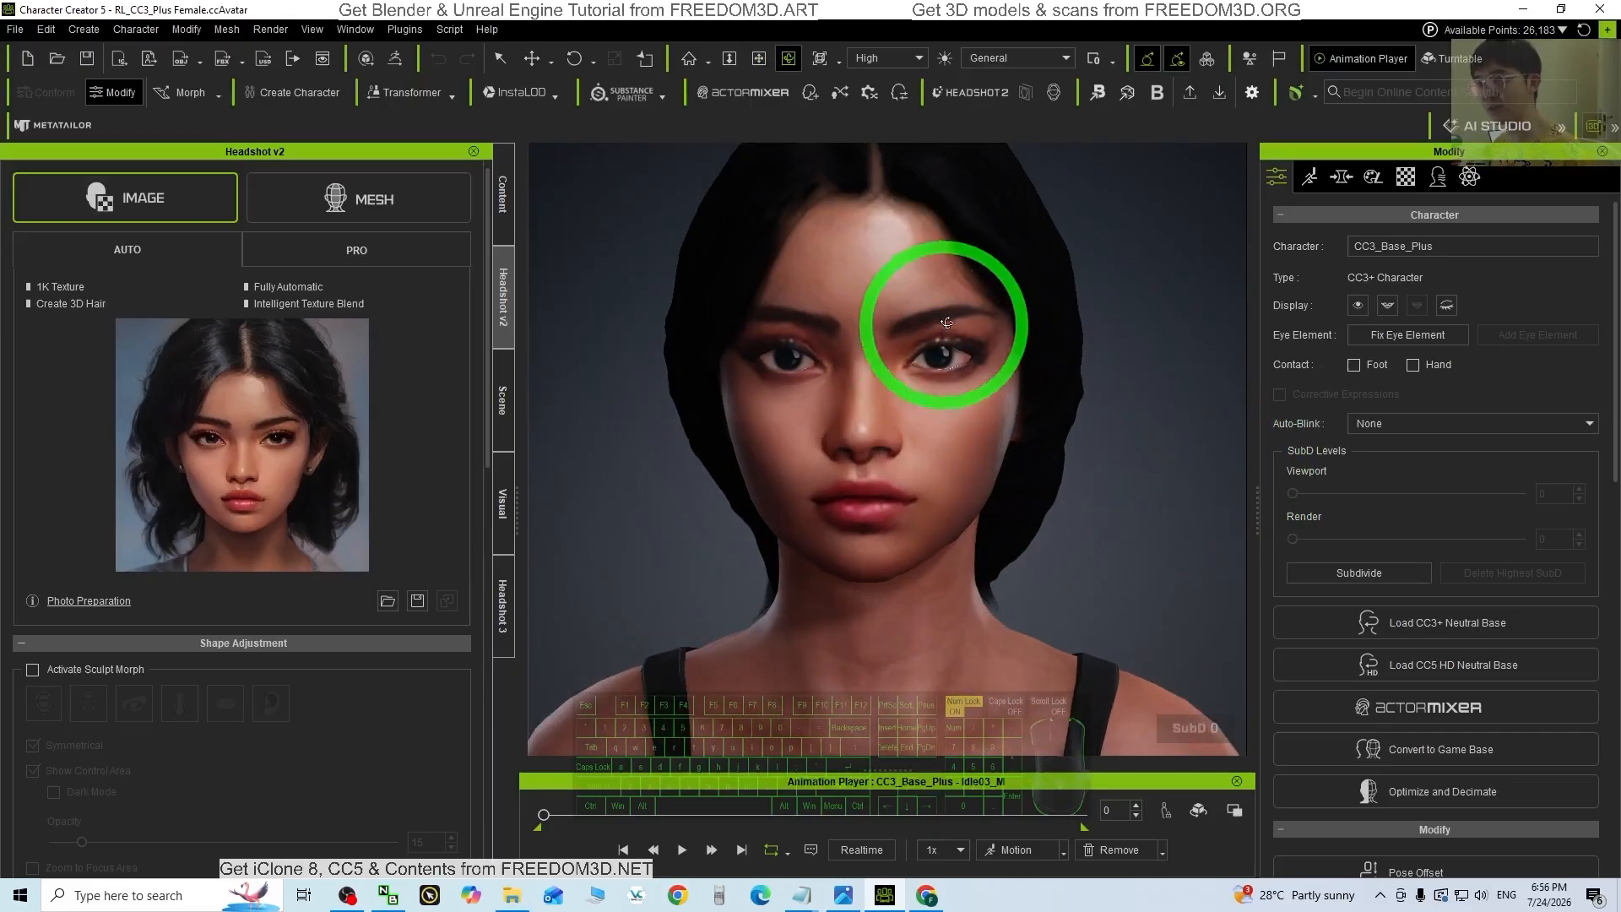
left_click_drag(904, 413, 1142, 429)
left_click_drag(1064, 557, 967, 438)
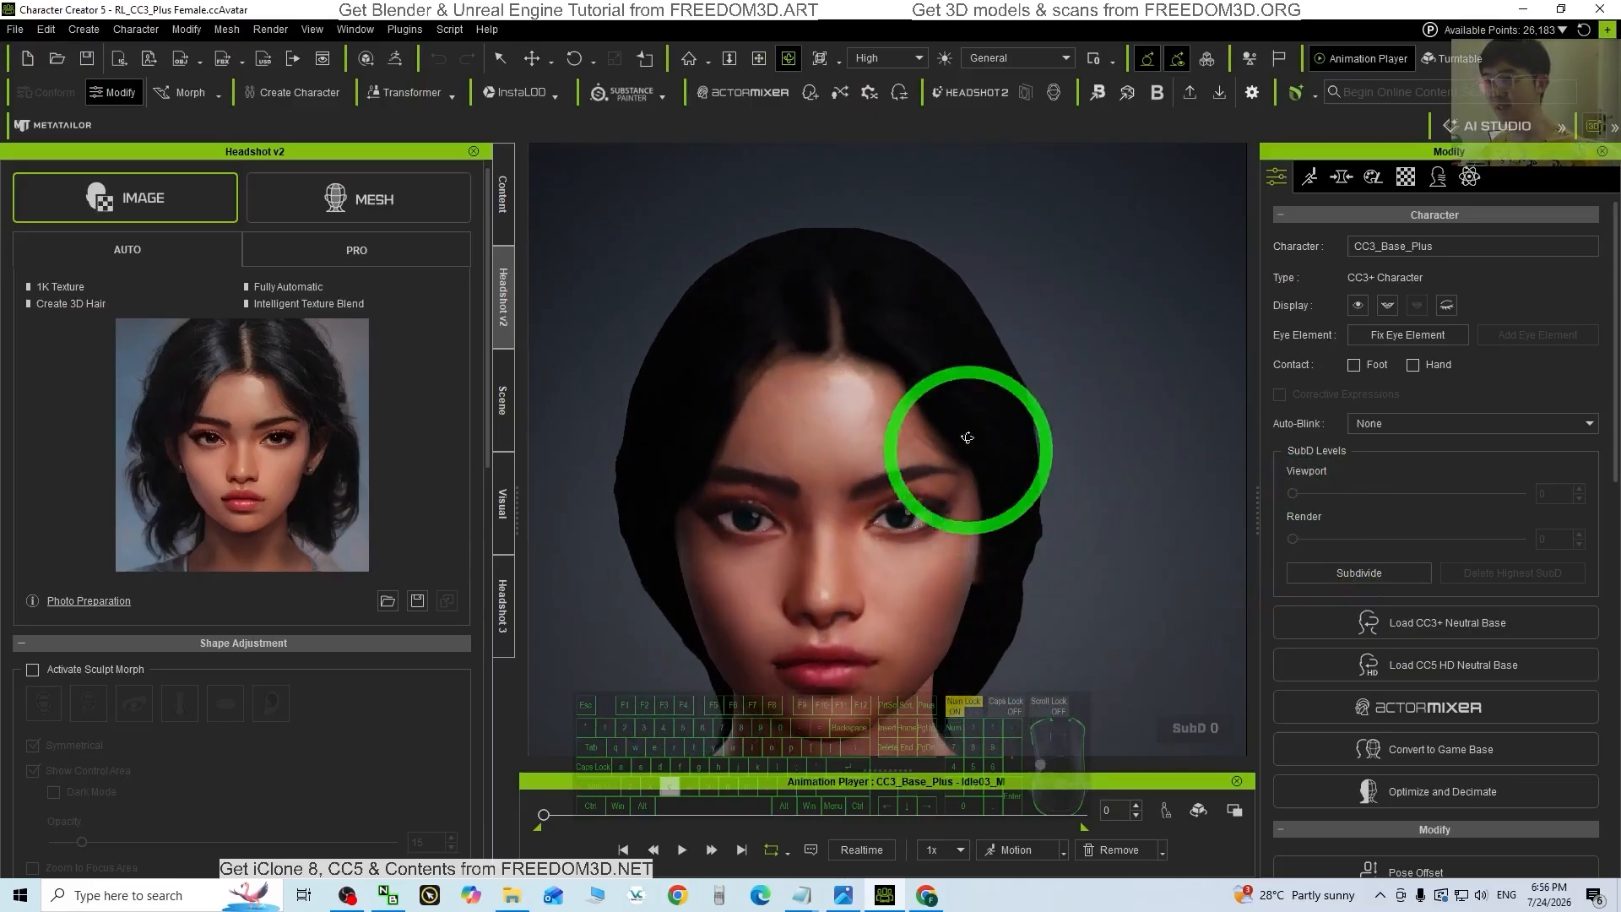
left_click_drag(828, 536, 960, 423)
mouse_move(1086, 562)
left_mouse_down()
mouse_move(1078, 582)
mouse_move(699, 543)
mouse_move(879, 579)
mouse_move(1082, 560)
left_mouse_up()
scroll(1082, 559, "down", 5)
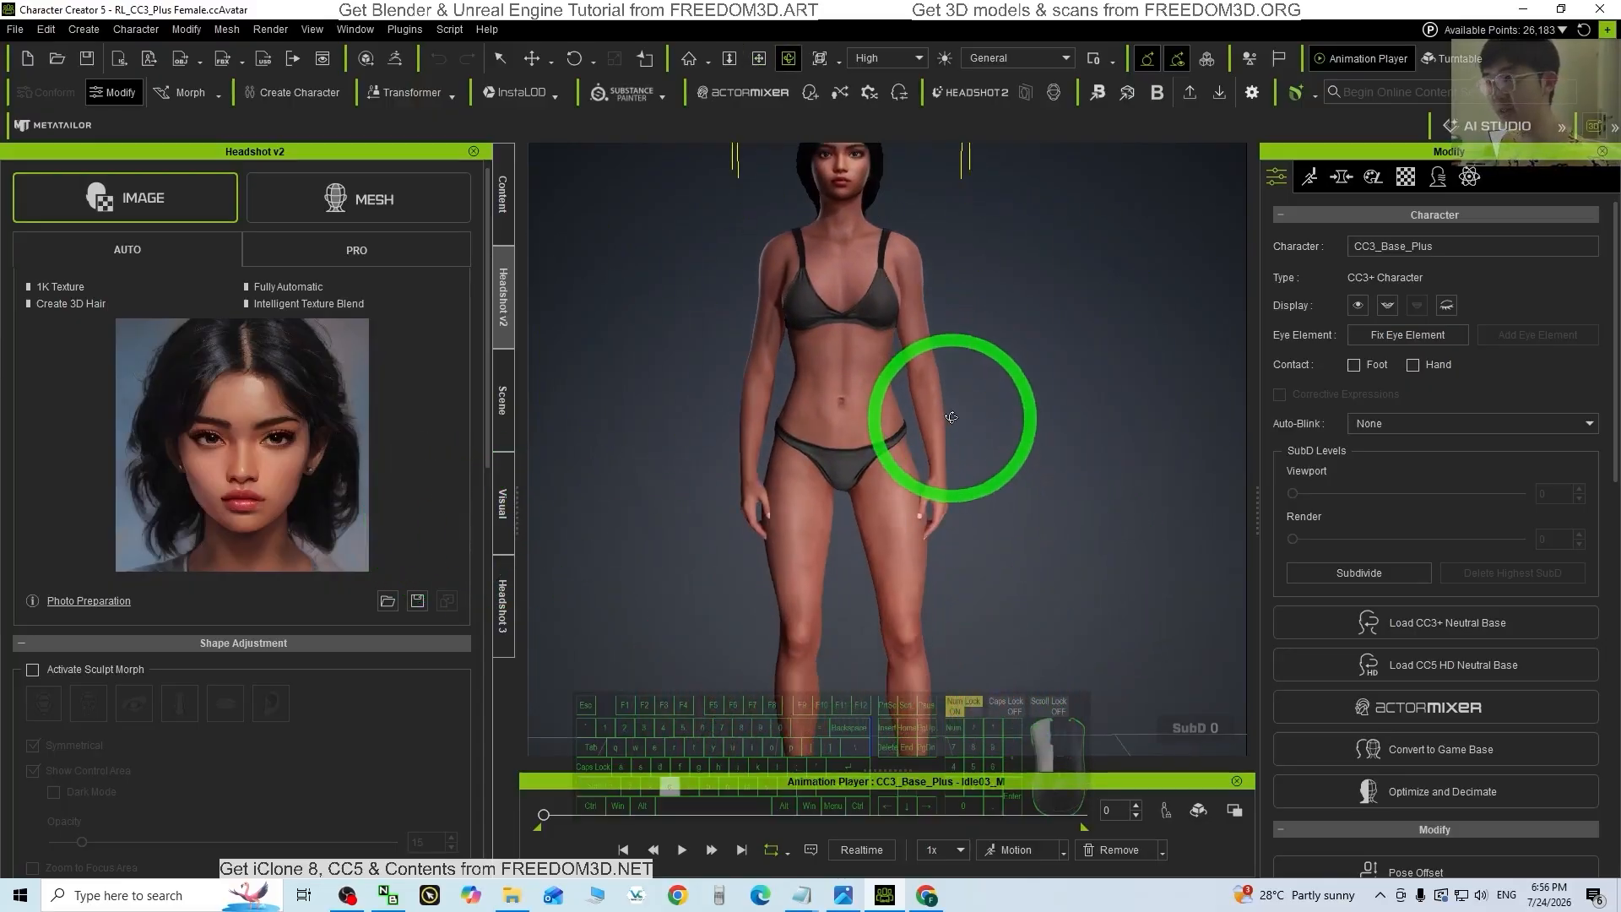
left_click_drag(951, 417, 943, 427)
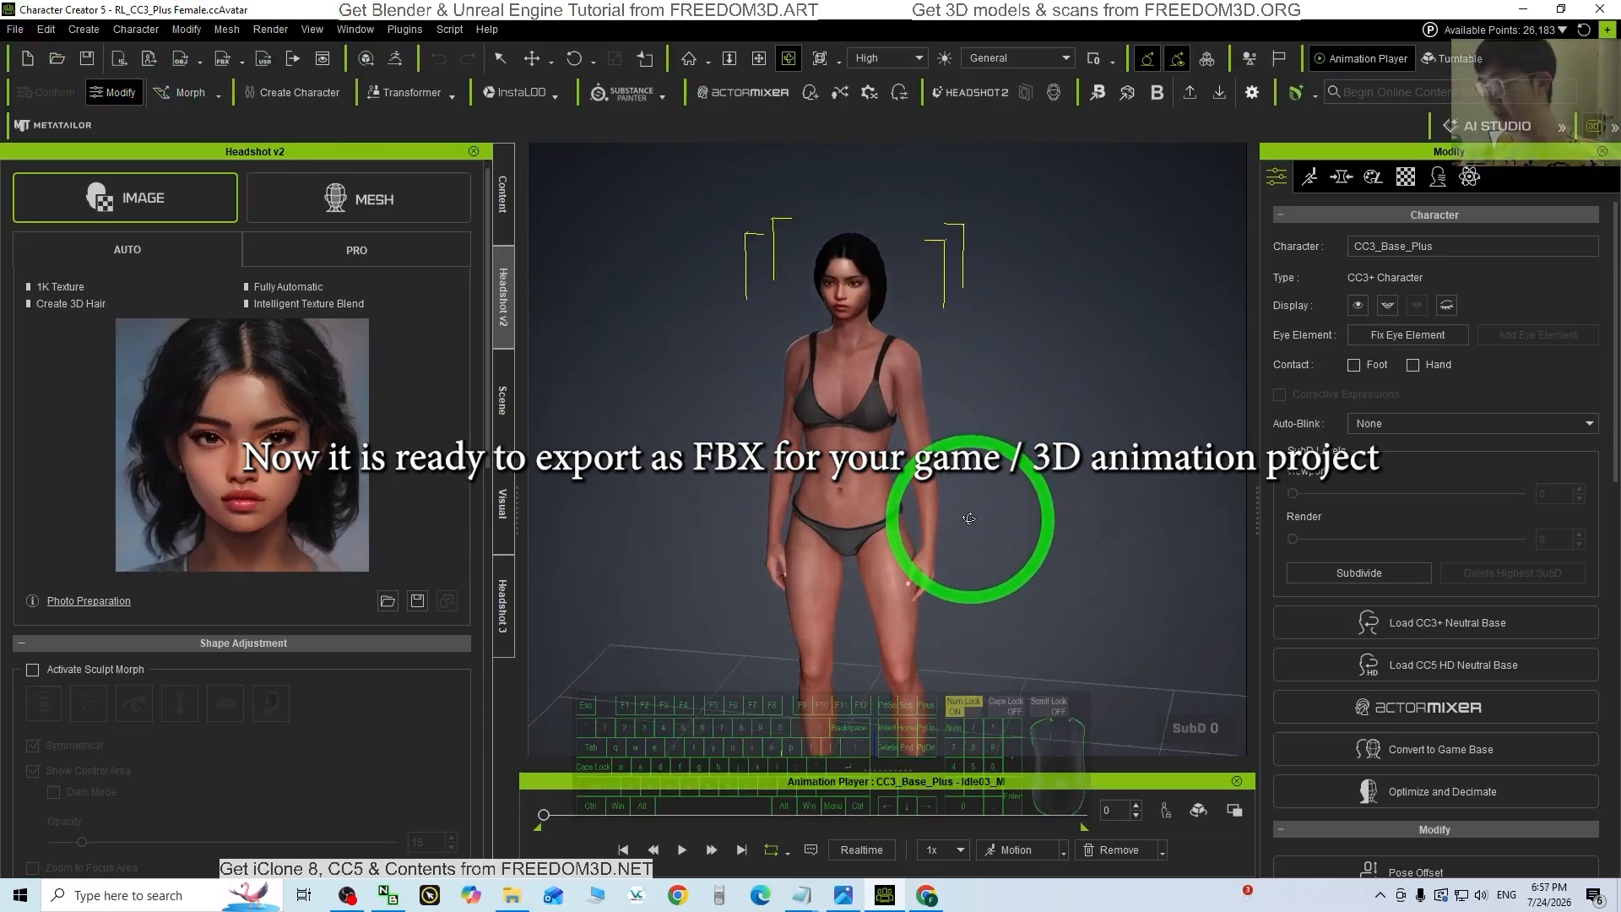
left_click_drag(919, 489, 1092, 568)
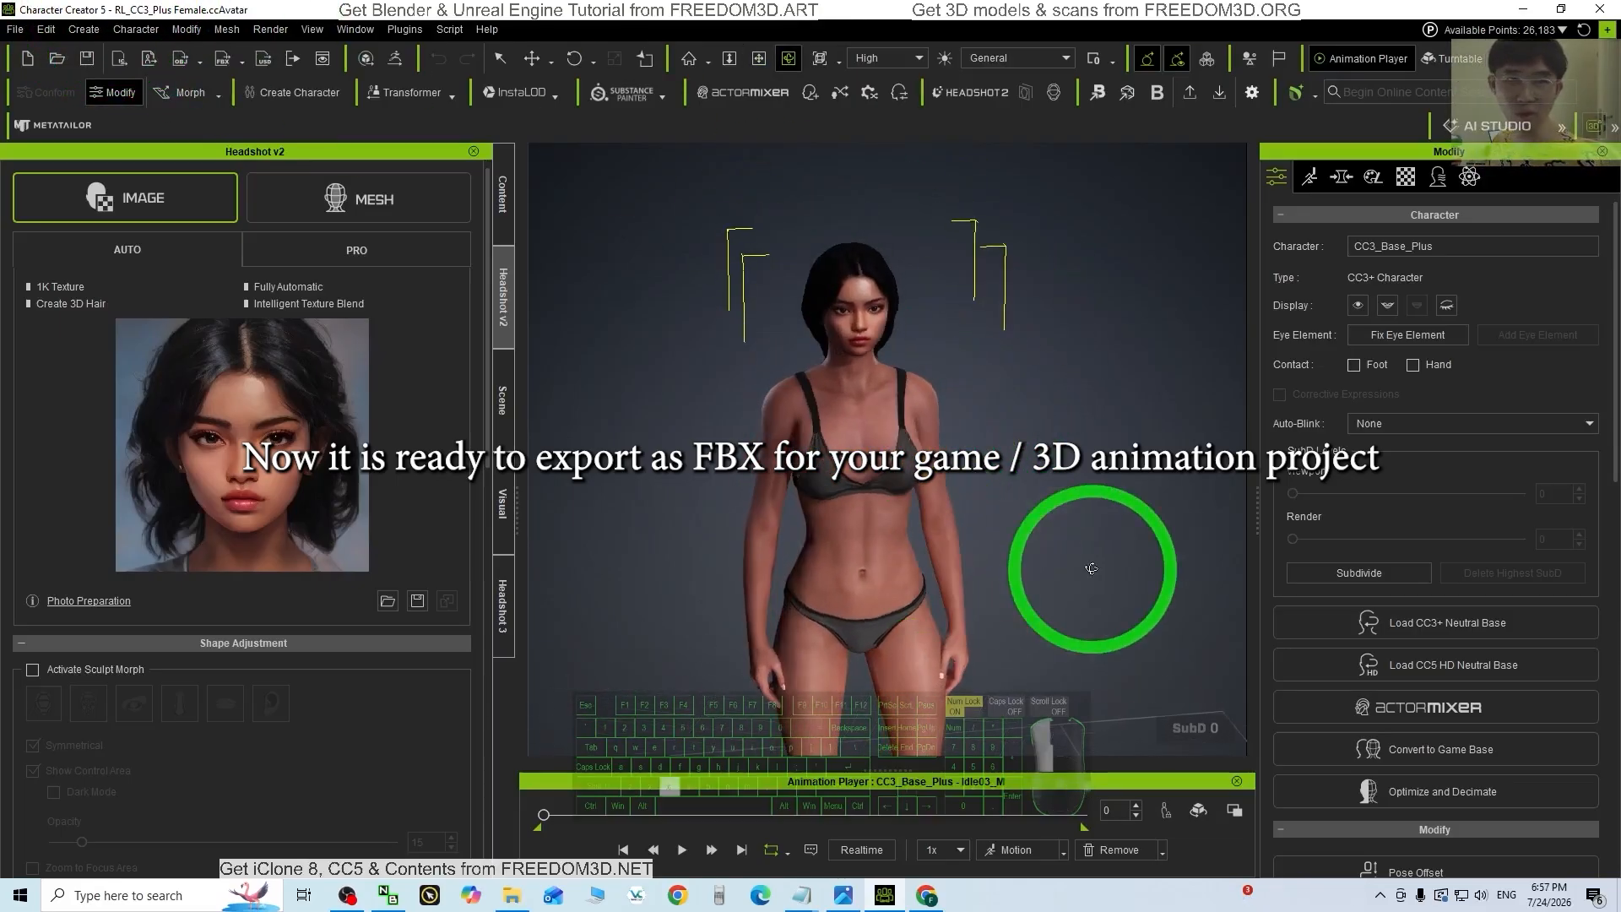
left_click_drag(1004, 635, 700, 482)
left_click_drag(873, 572, 929, 667)
left_click_drag(1007, 557, 1033, 586)
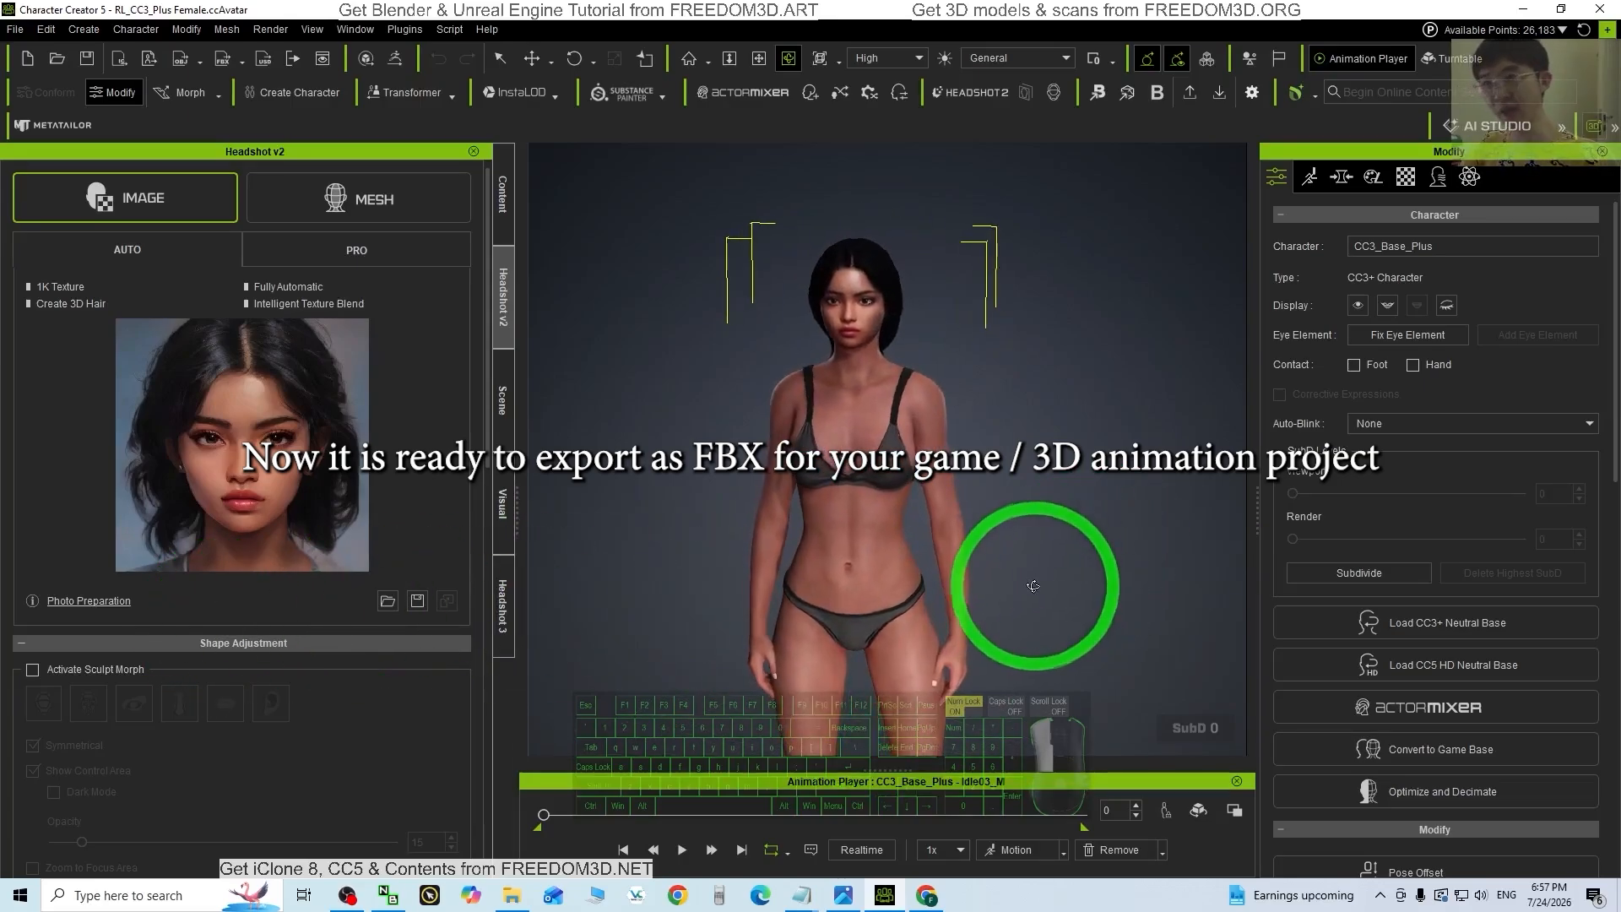
Step: Show the Body and Head morph slider list in the Modify panel's Morph tab
left_click(1341, 176)
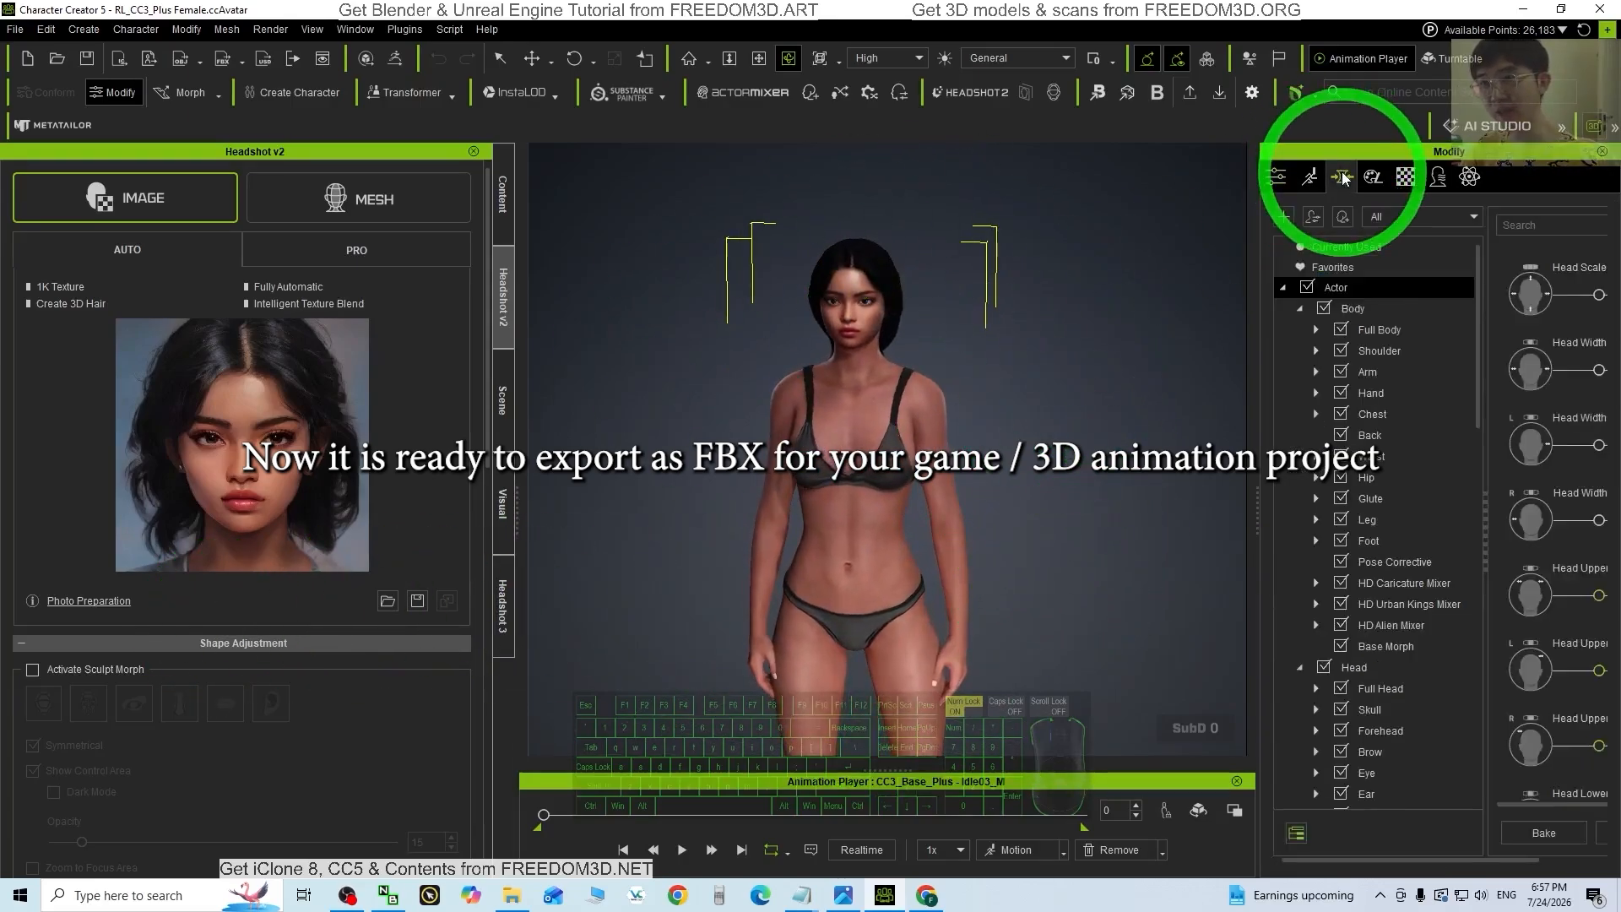
left_click(1349, 312)
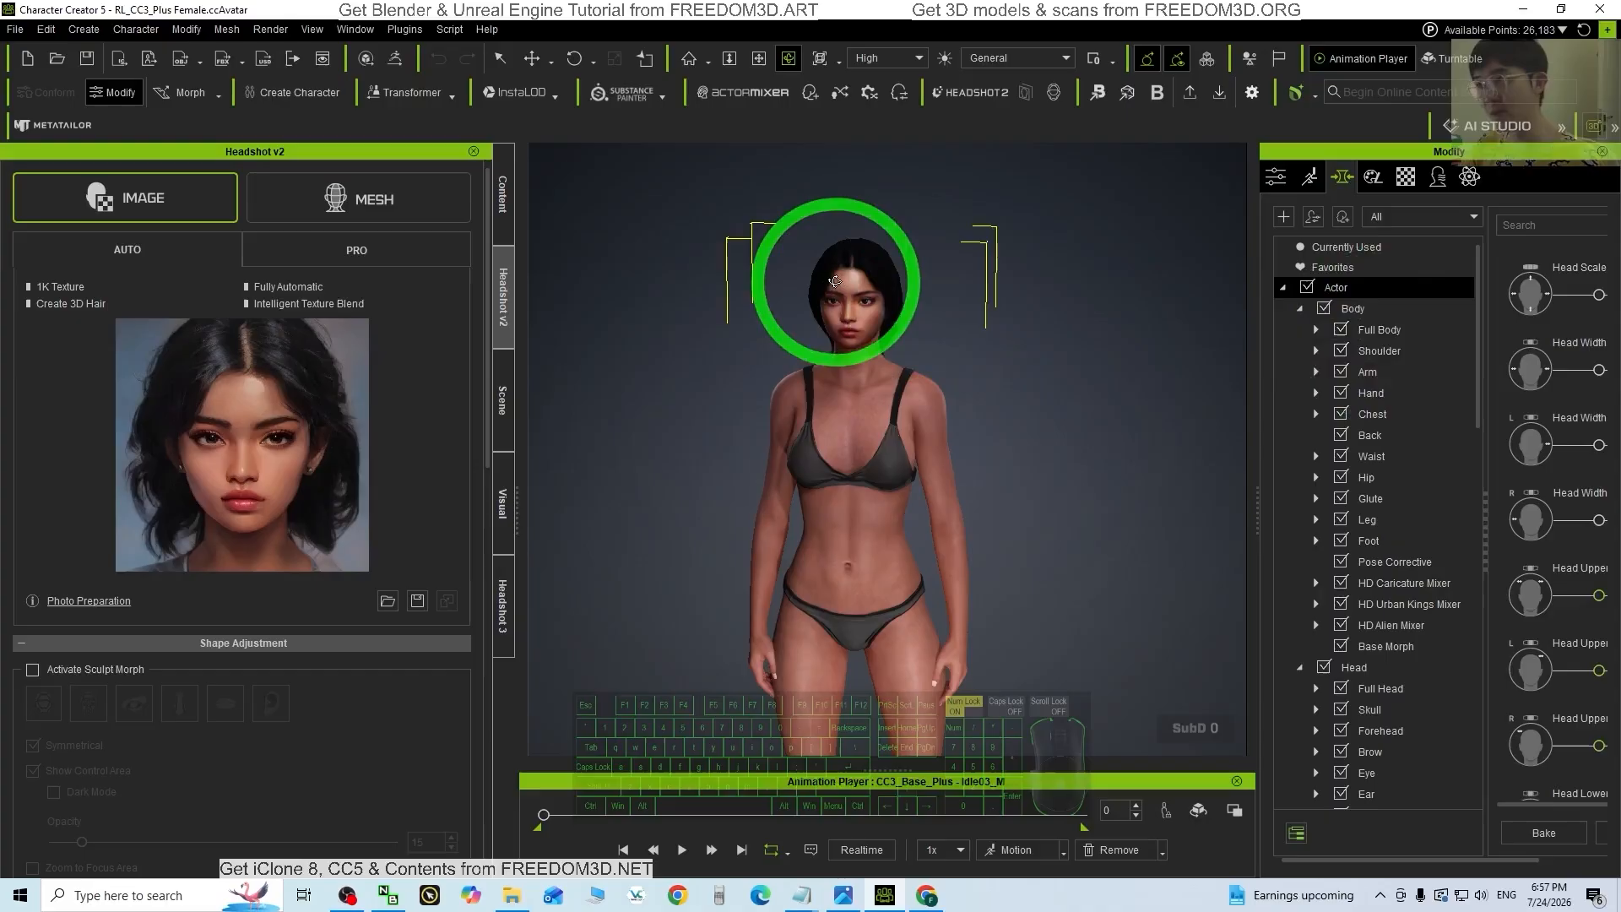
scroll(863, 256, "up", 5)
middle_click_drag(859, 298, 862, 529)
left_click_drag(861, 528, 868, 389)
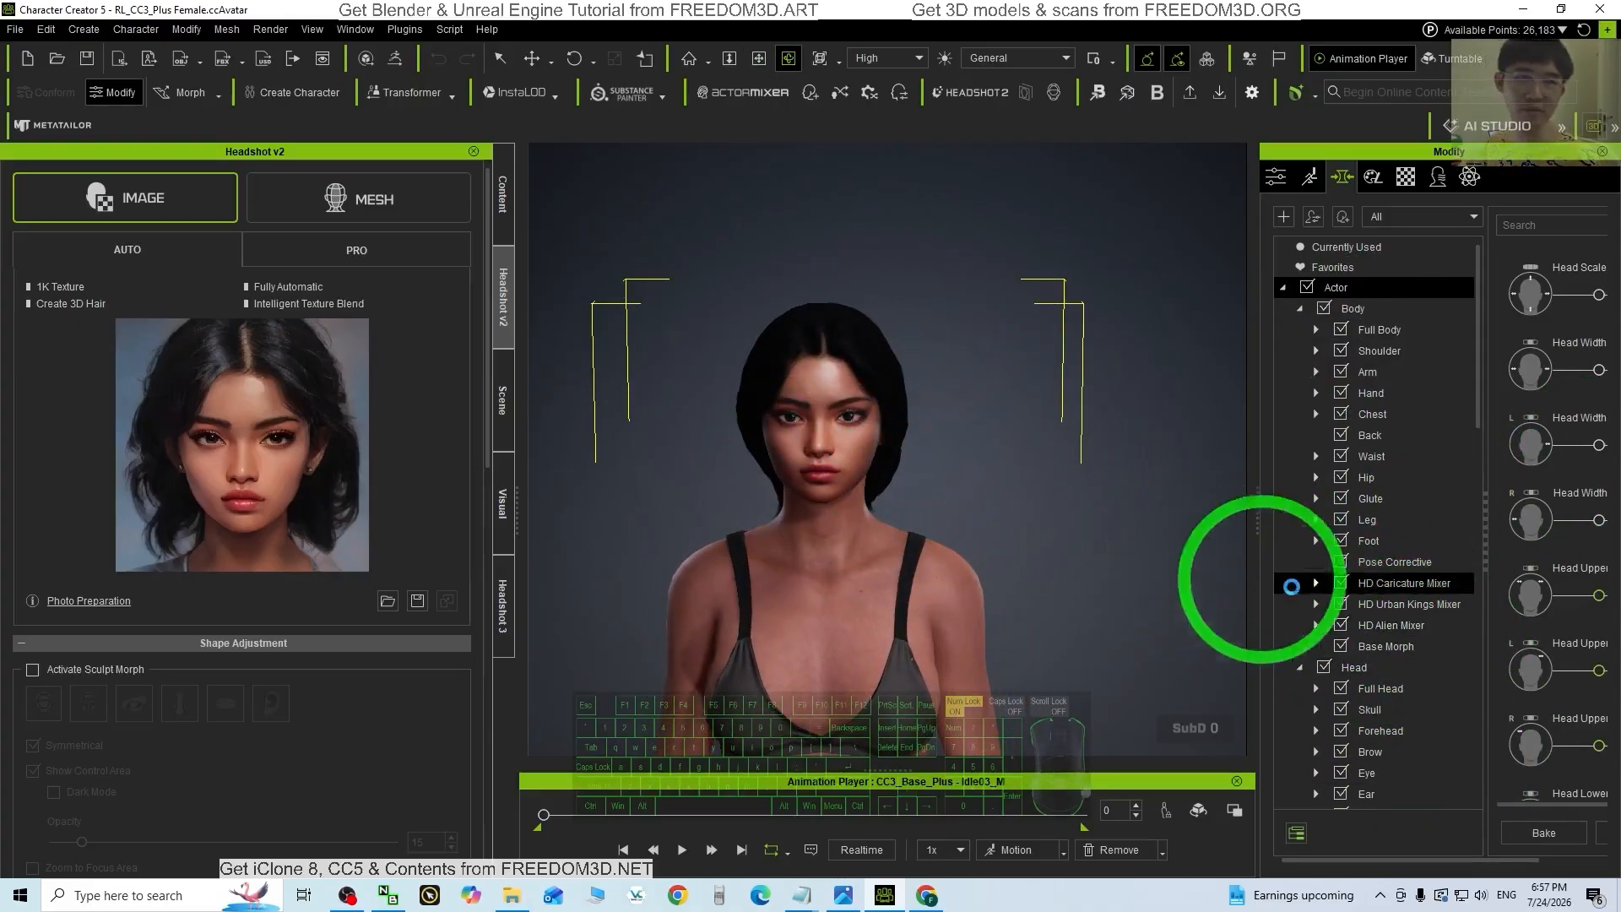
mouse_move(1049, 520)
left_mouse_down()
mouse_move(822, 557)
mouse_move(1045, 550)
left_mouse_up()
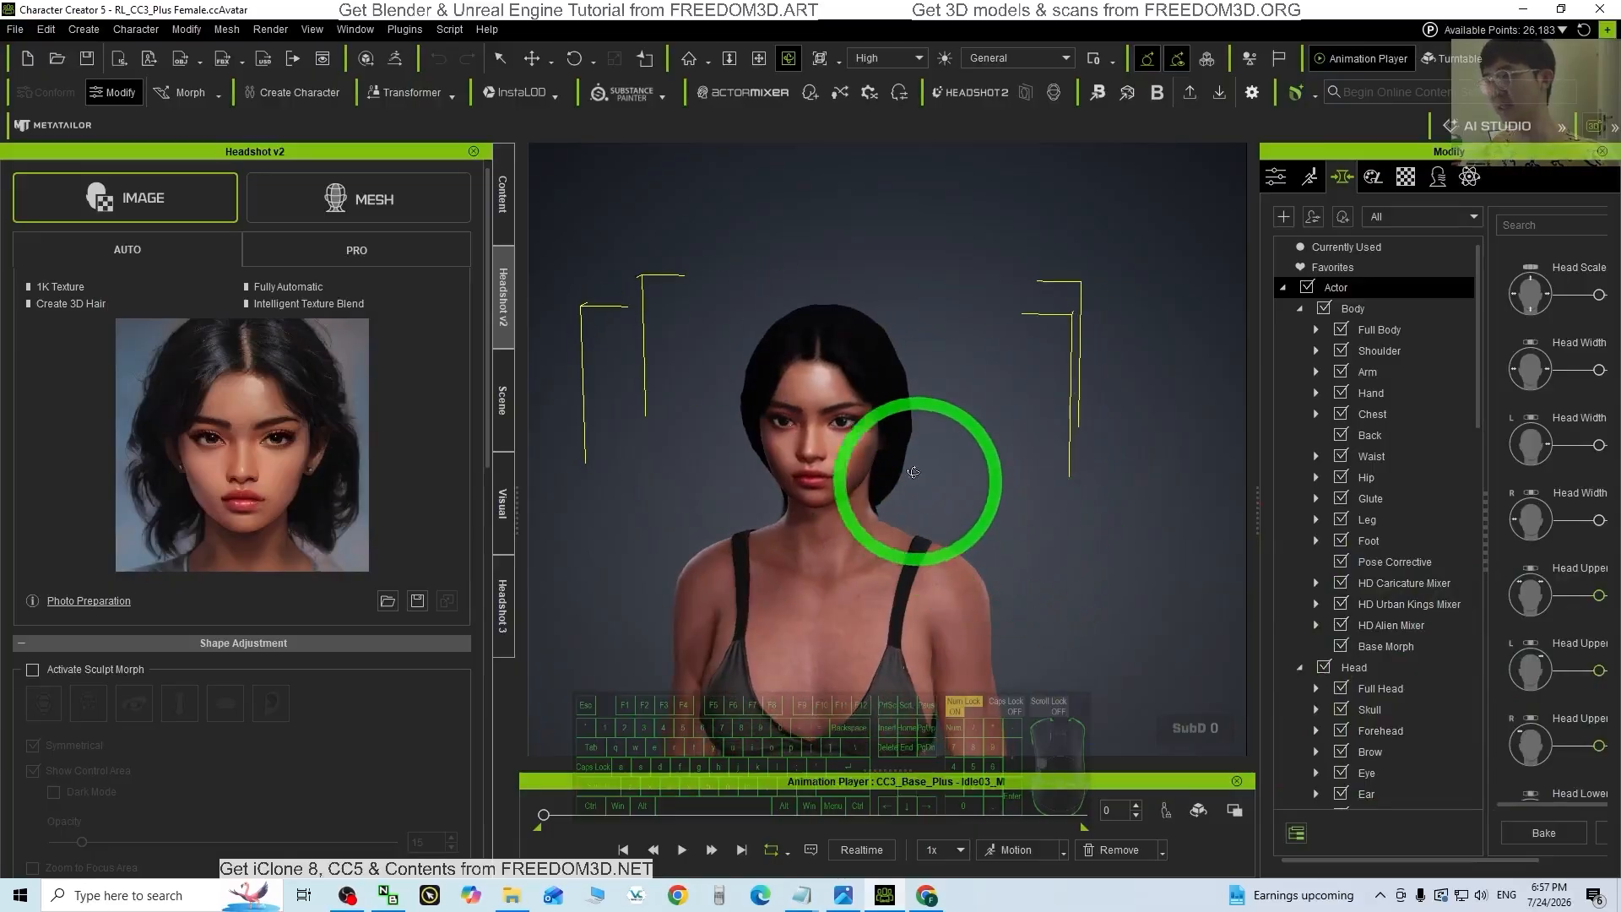
scroll(1004, 484, "down", 3)
Step: Frame the full figure facing forward and take the Character Creator window off full screen
key("x")
left_click_drag(1000, 625, 991, 478)
left_click_drag(892, 424, 897, 417)
scroll(897, 417, "down", 5)
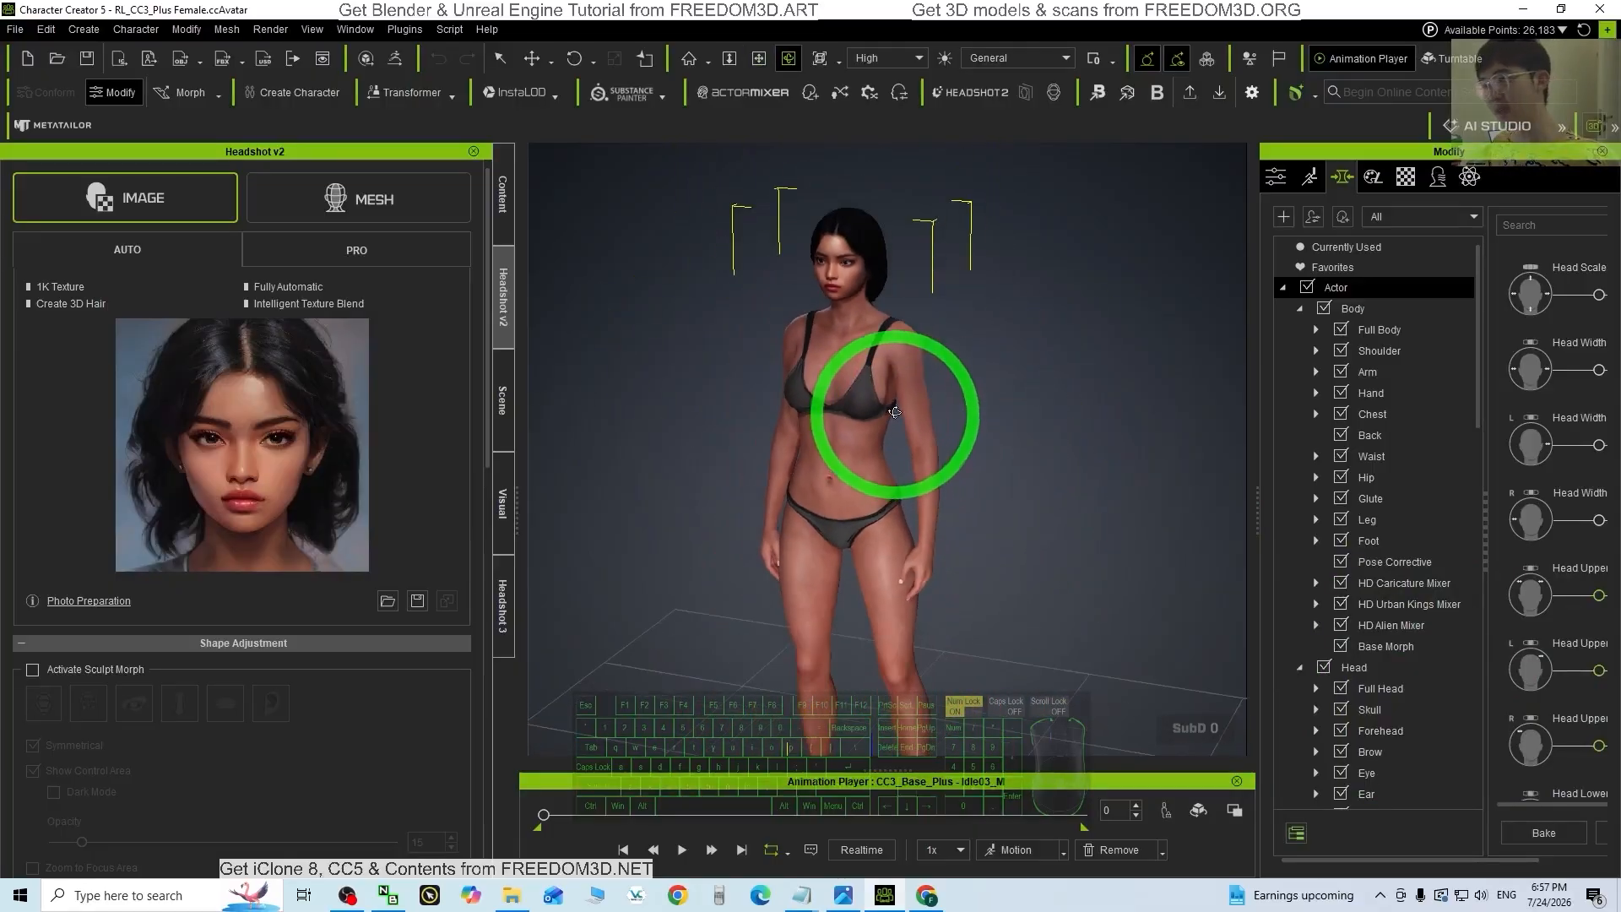
left_click_drag(910, 472, 1014, 417)
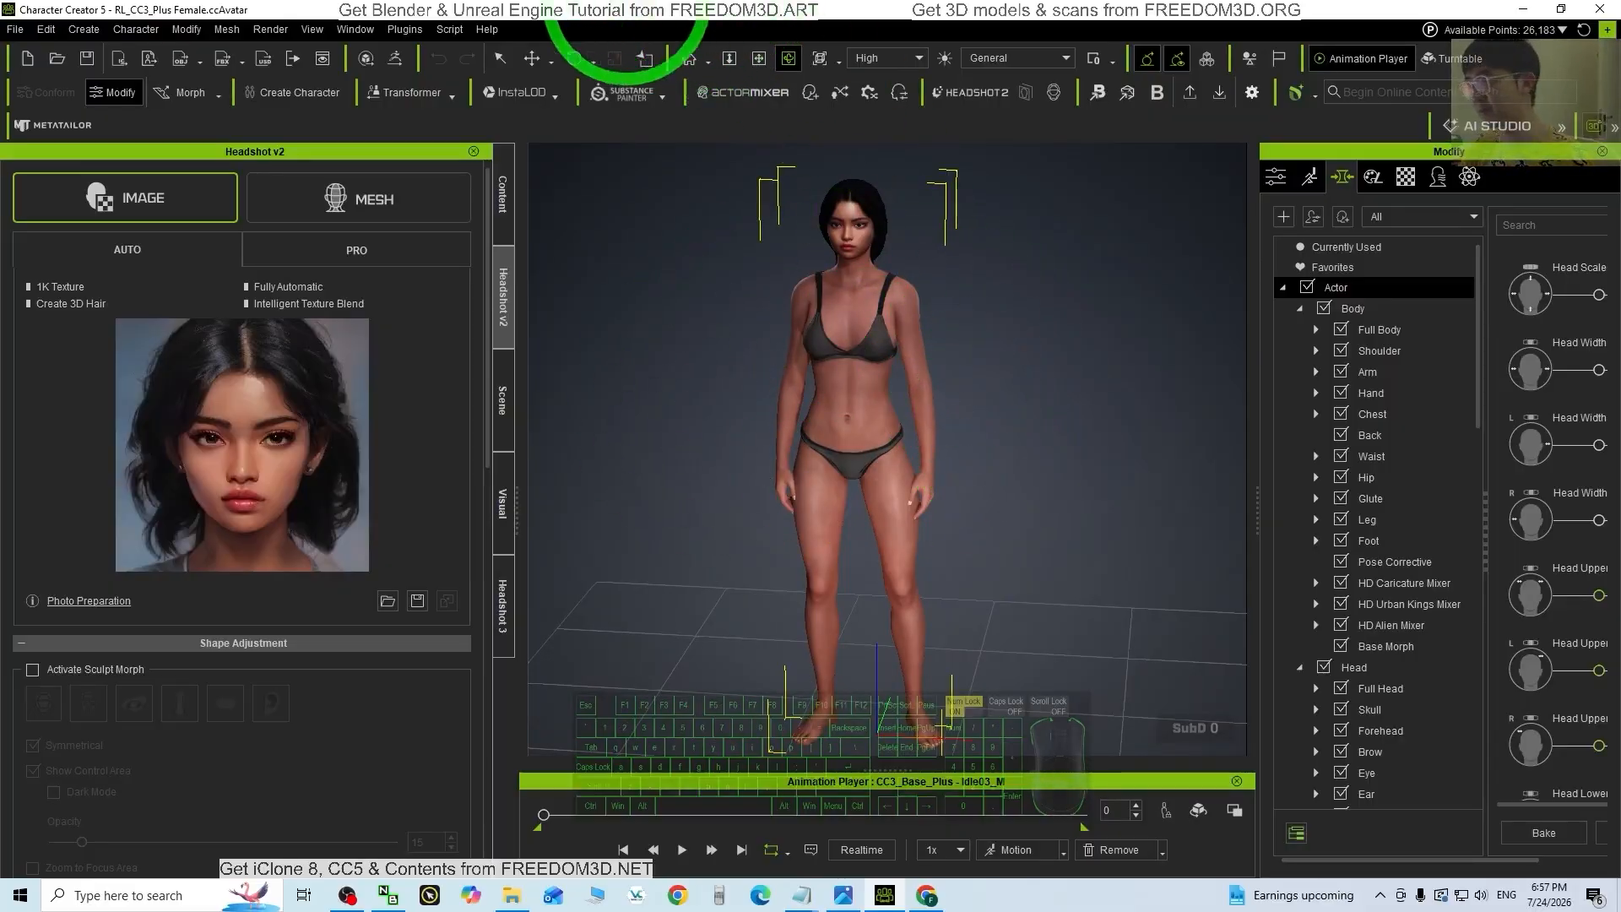
left_click_drag(313, 5, 527, 40)
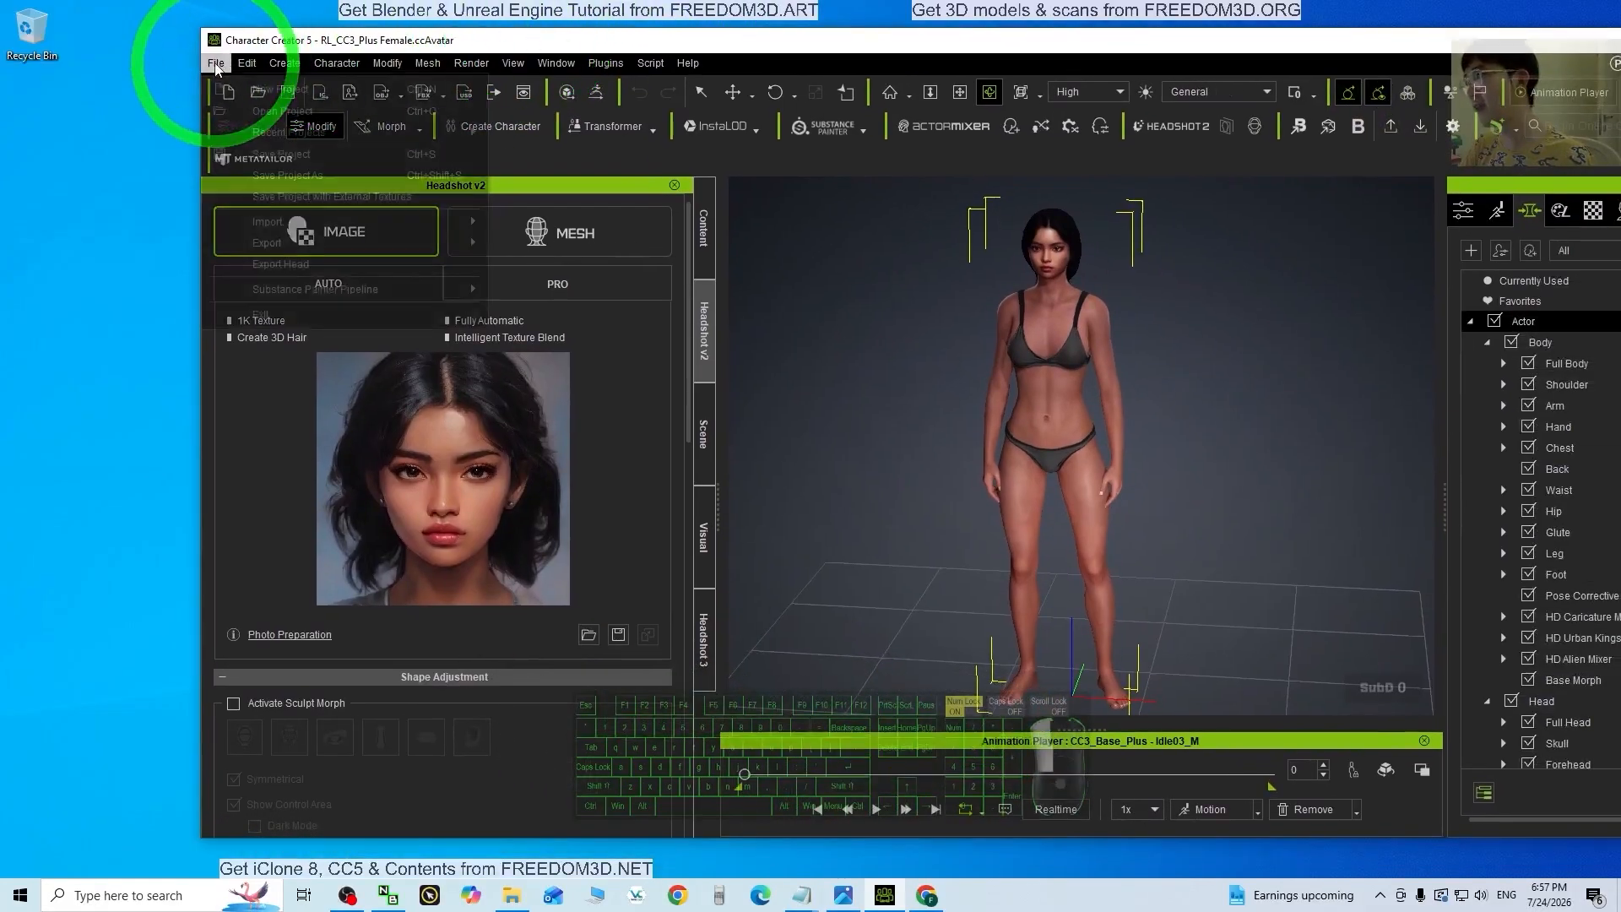
left_click(214, 63)
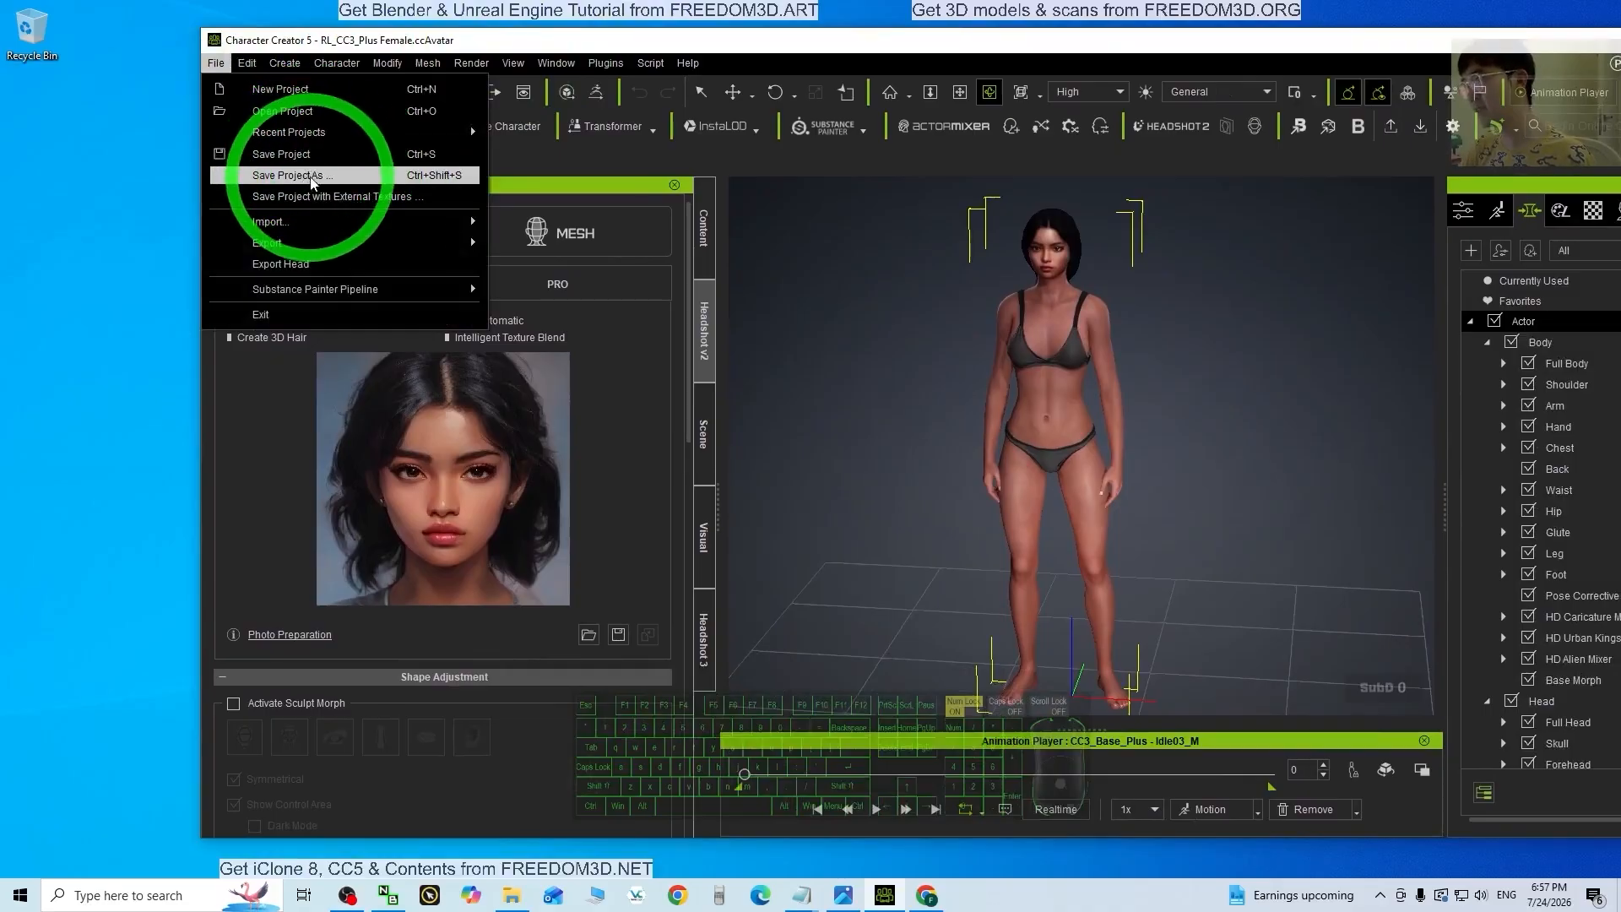
Step: Use Save Project As to create a Desktop folder avatar01 and save the project there as avatar01
left_click(311, 176)
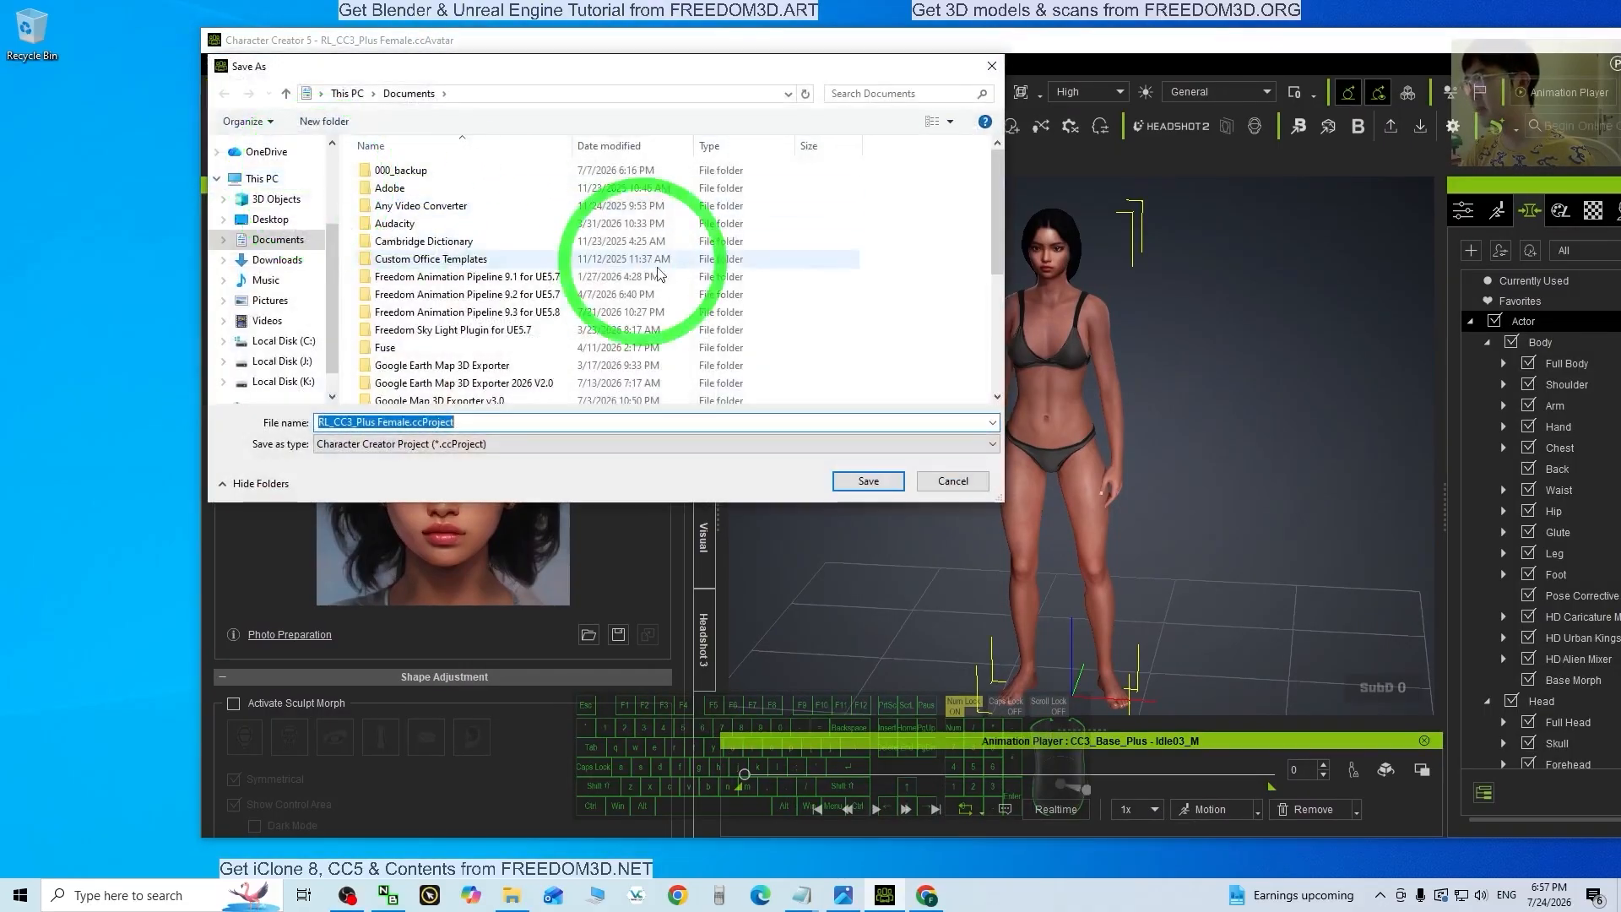
left_click(270, 219)
right_click(442, 252)
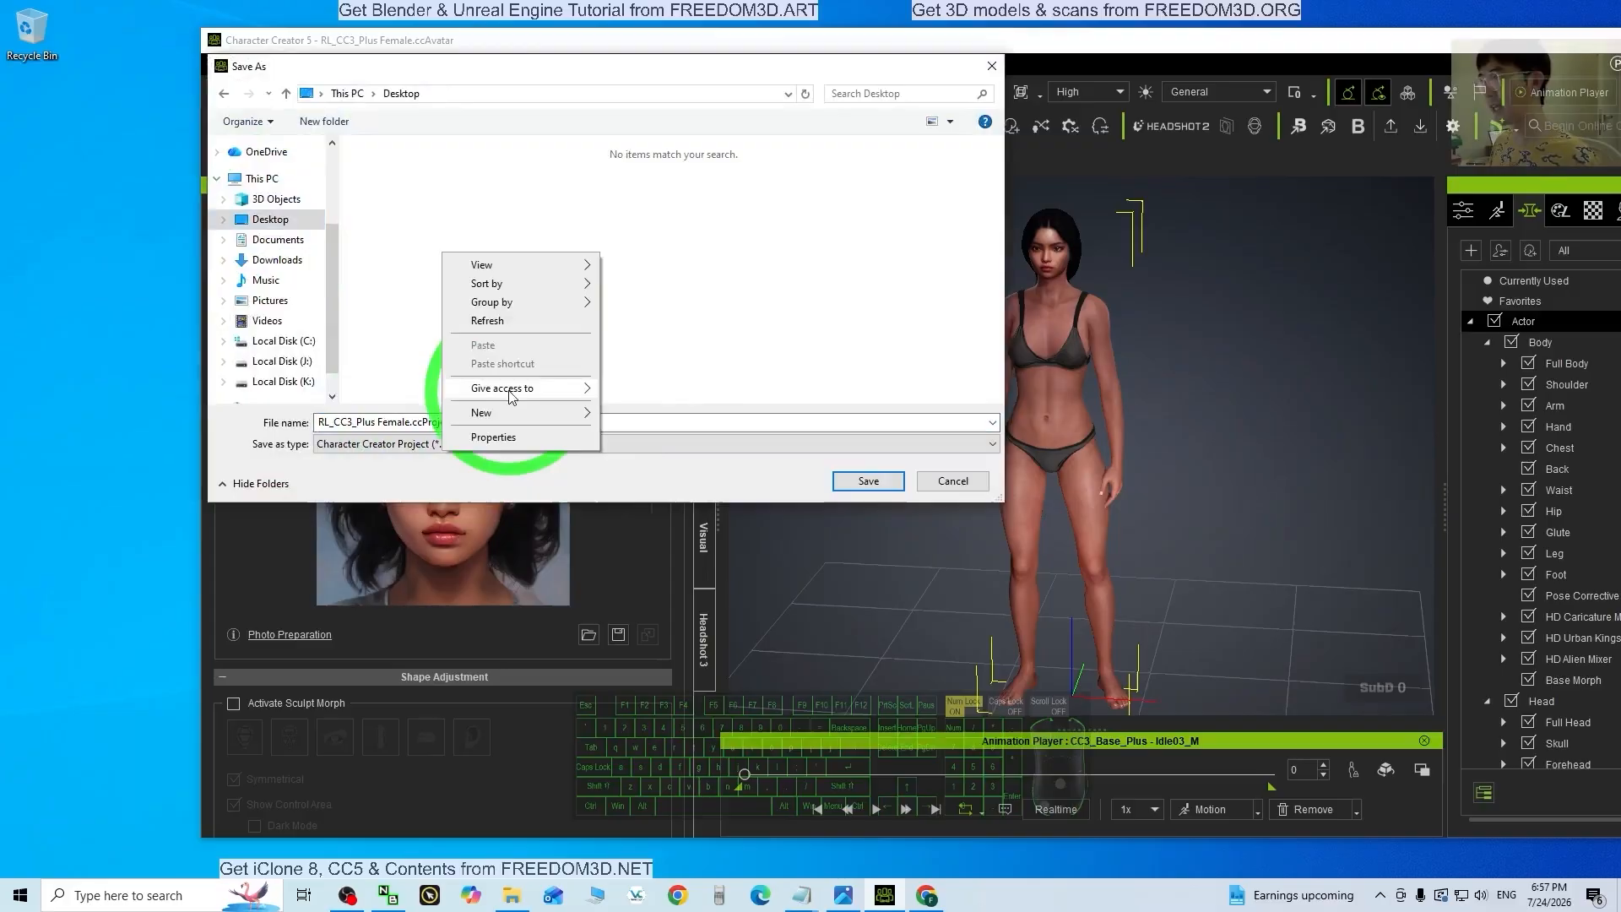
mouse_move(497, 415)
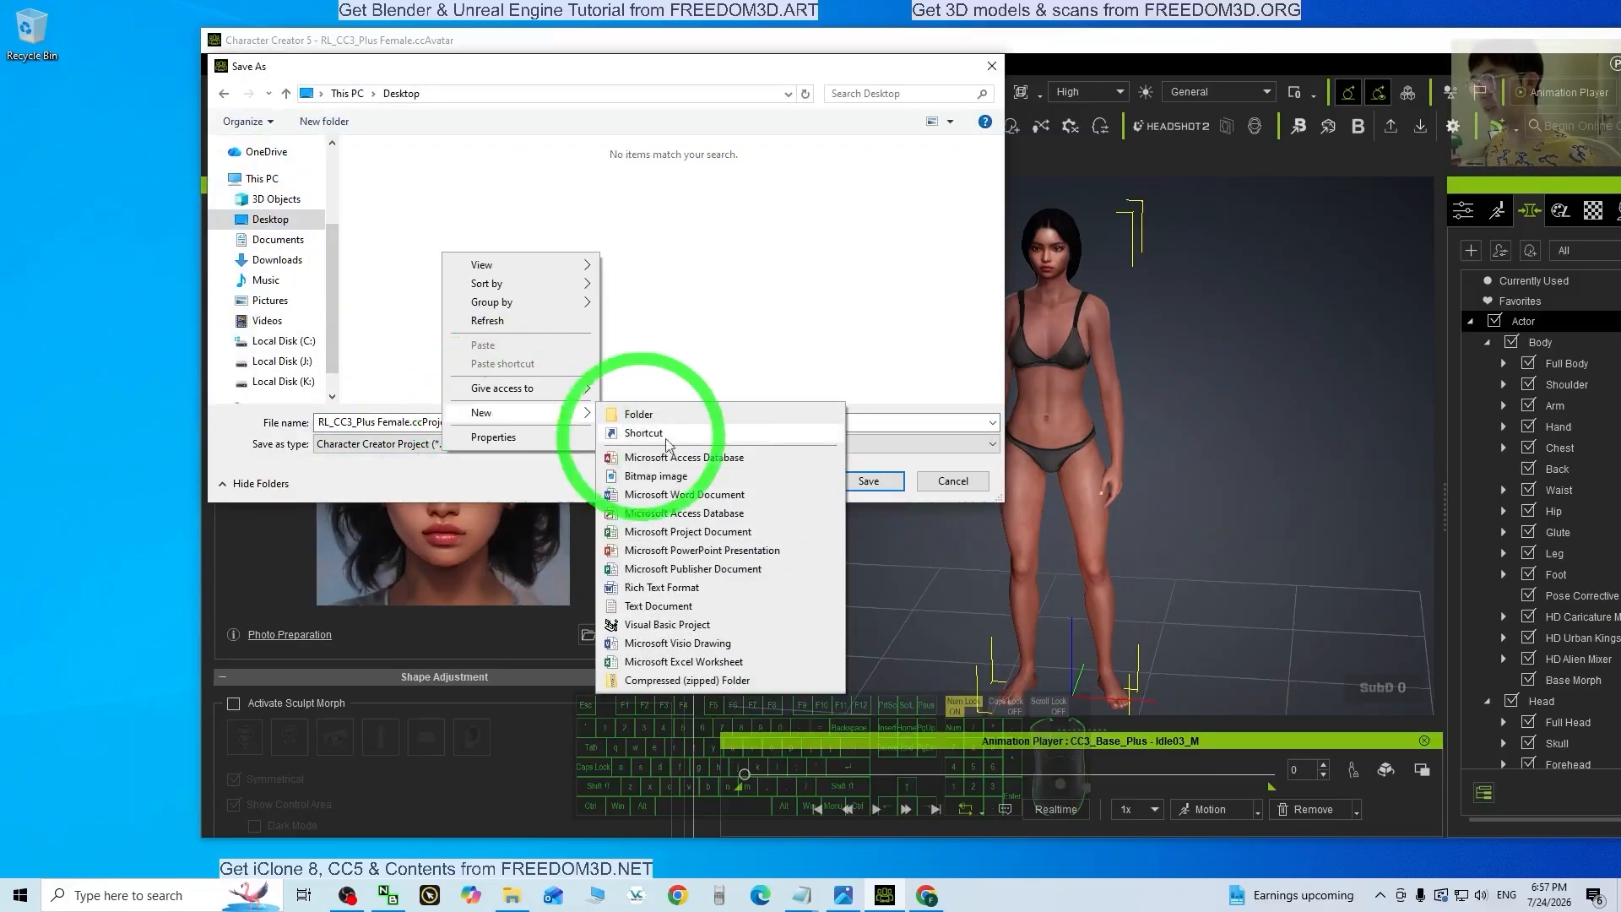
left_click(640, 413)
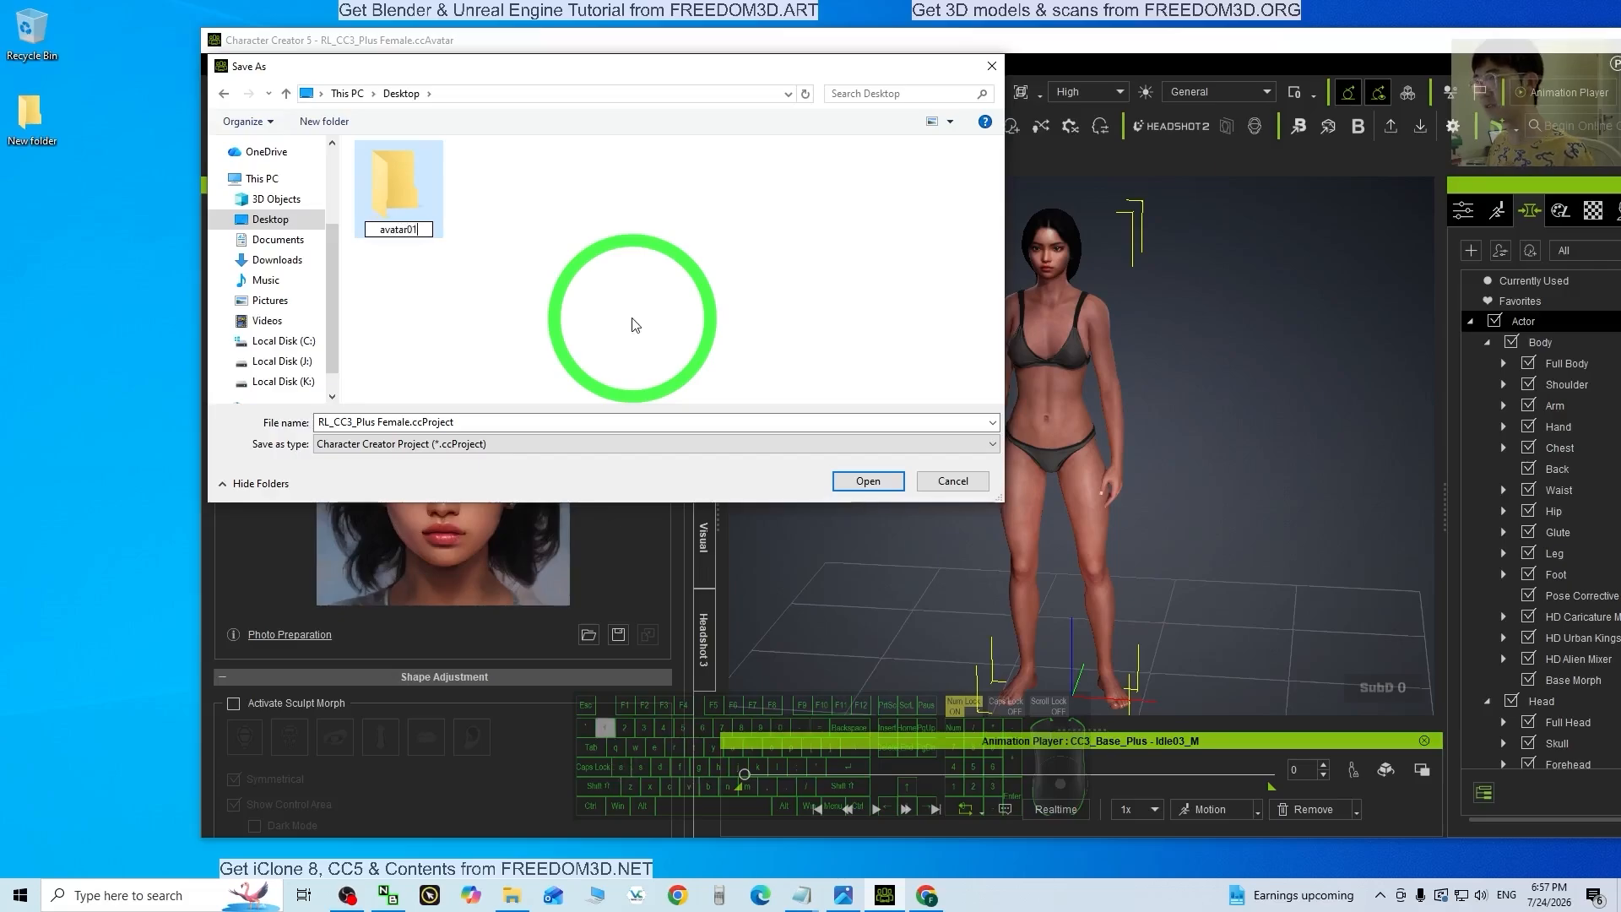
key("Return")
key("Return")
left_click(389, 422)
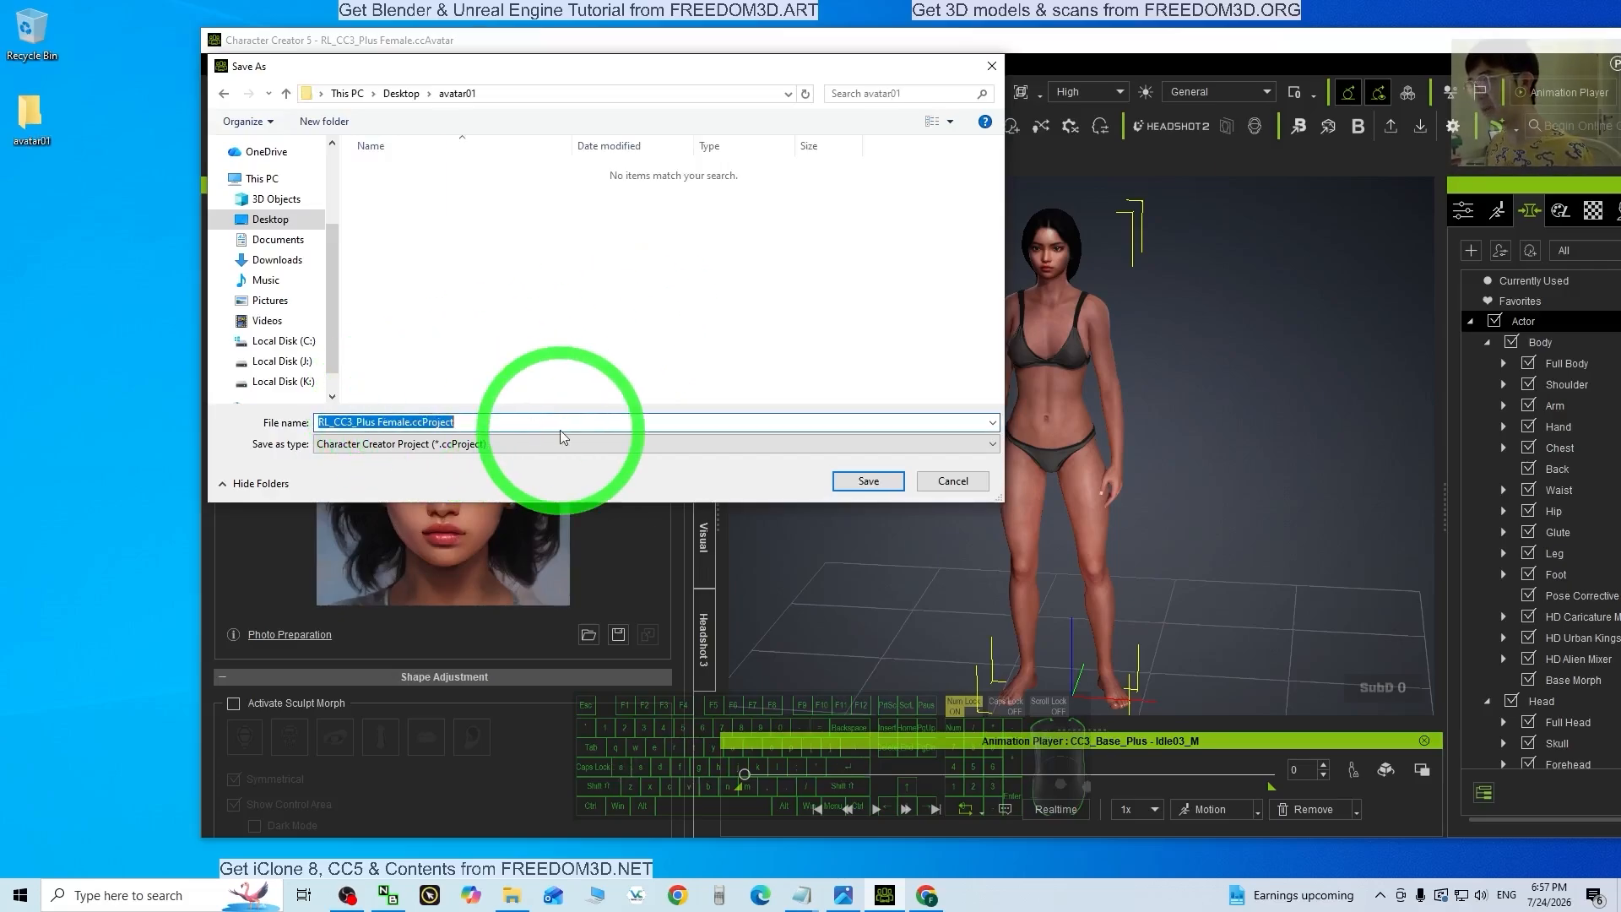
type("avat")
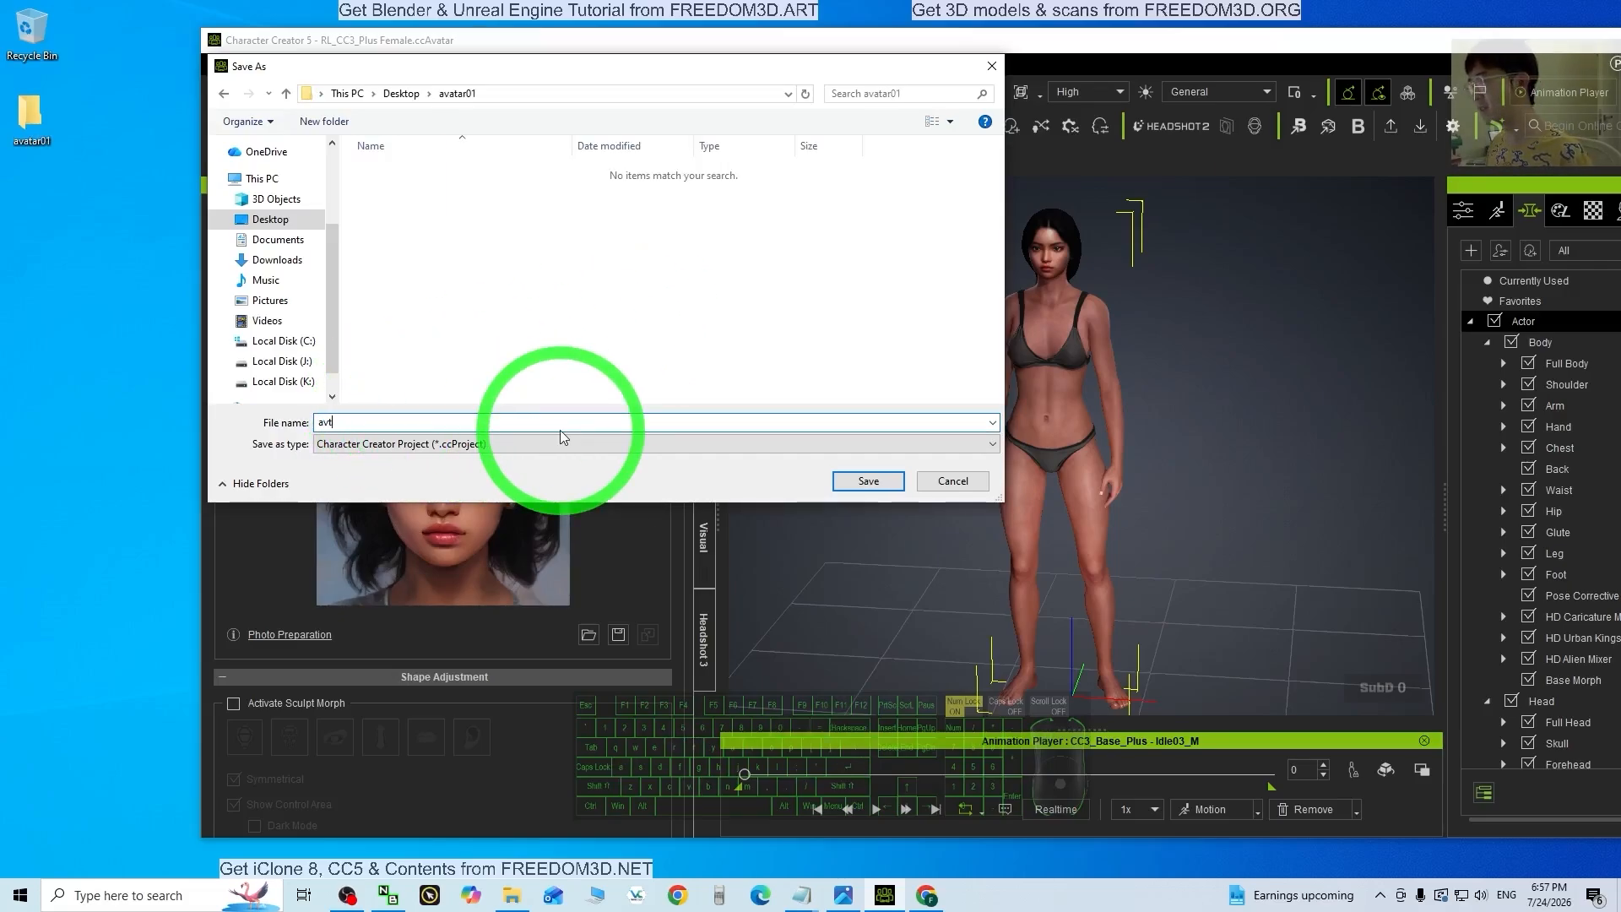
type("ar01")
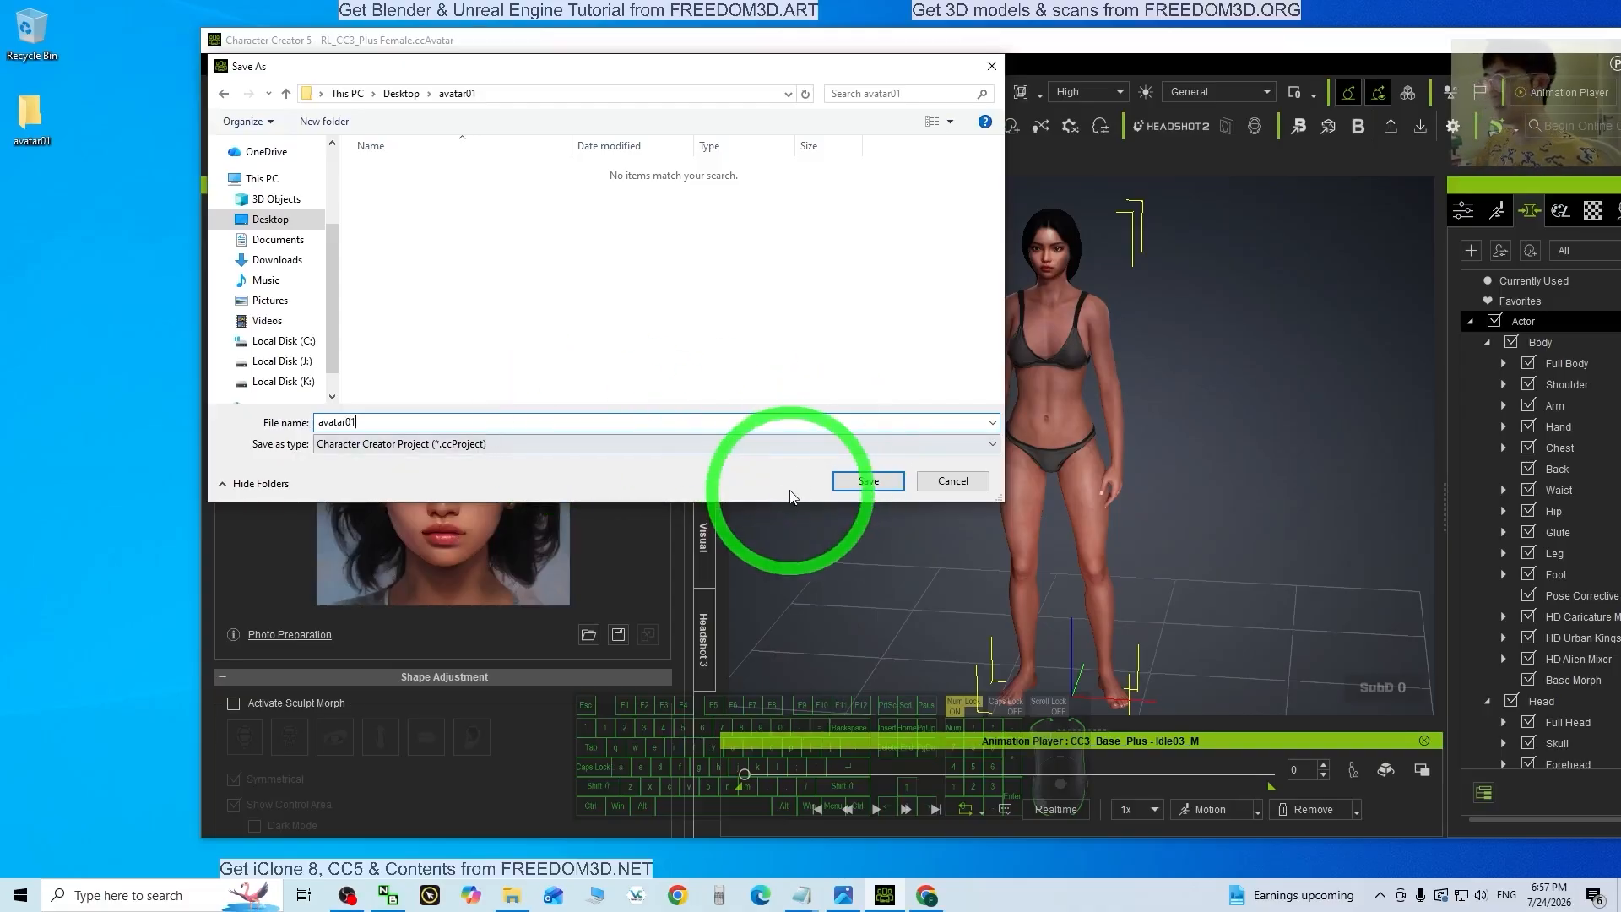
left_click(867, 481)
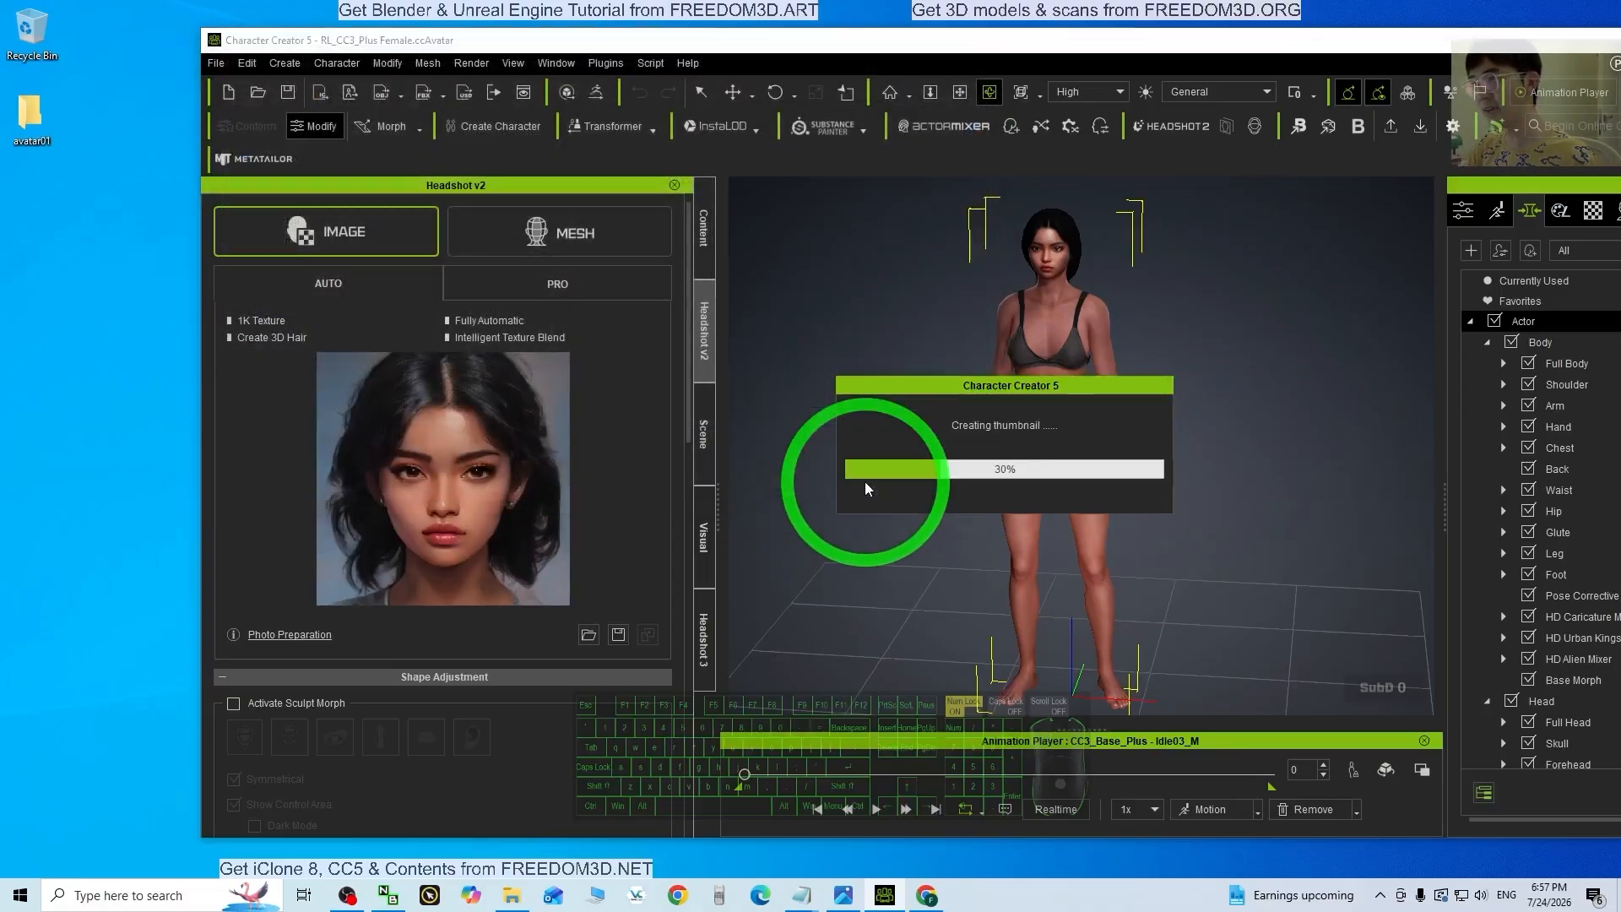
Step: Open the Desktop avatar01 folder, confirm avatar01.ccProject (92.9 MB) is there, and restore Character Creator
double_click(34, 112)
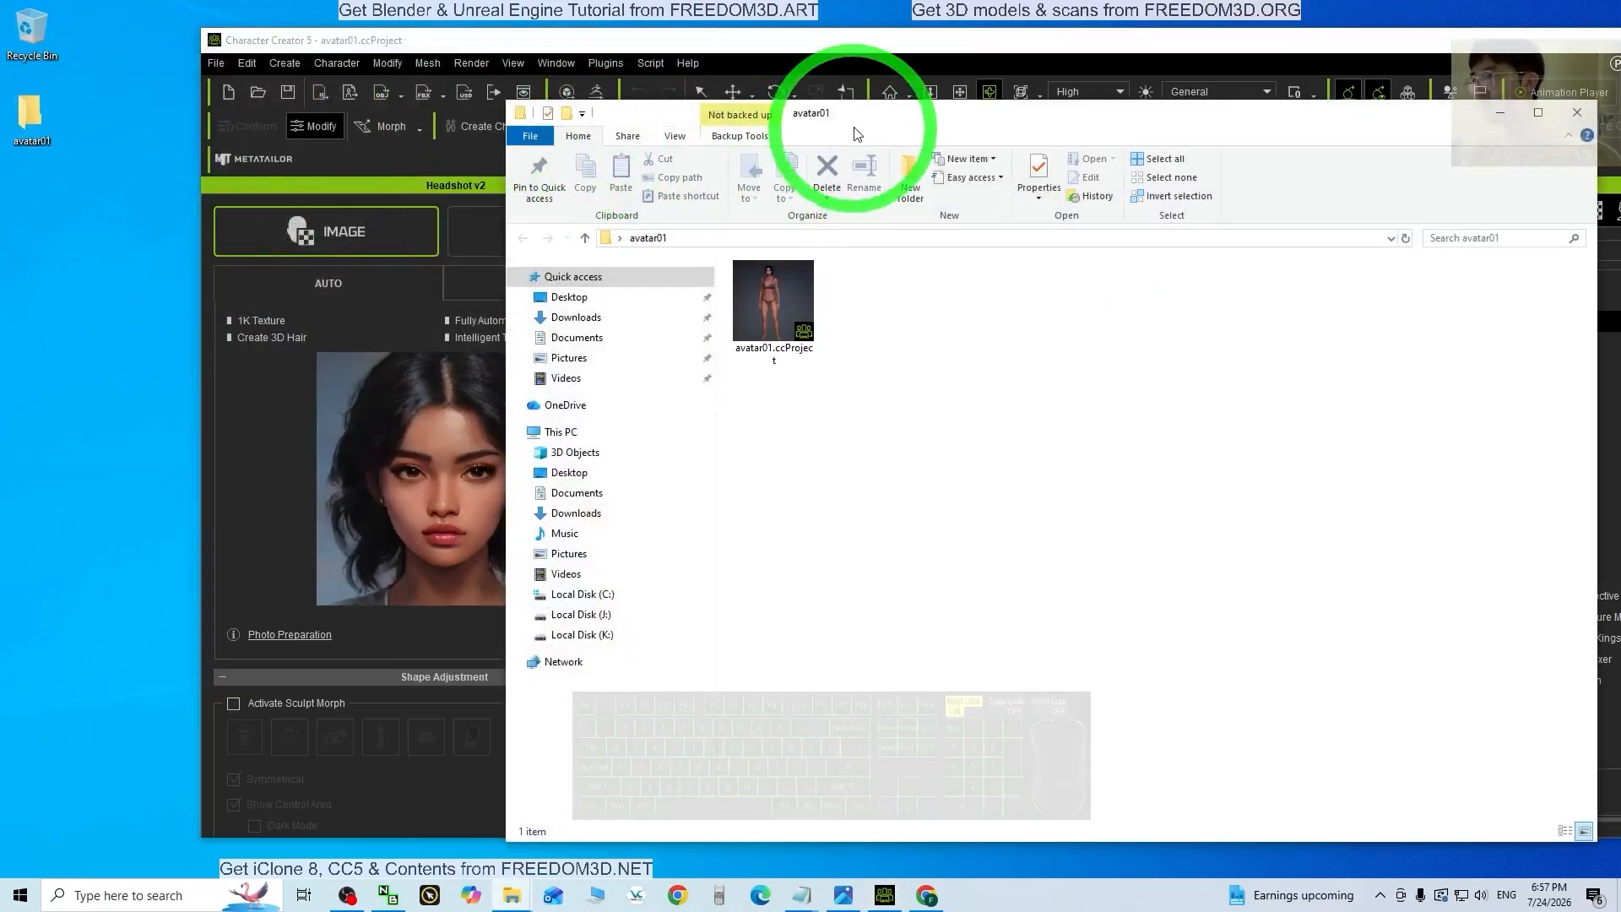
left_click_drag(894, 116, 483, 114)
left_click_drag(1248, 344, 705, 356)
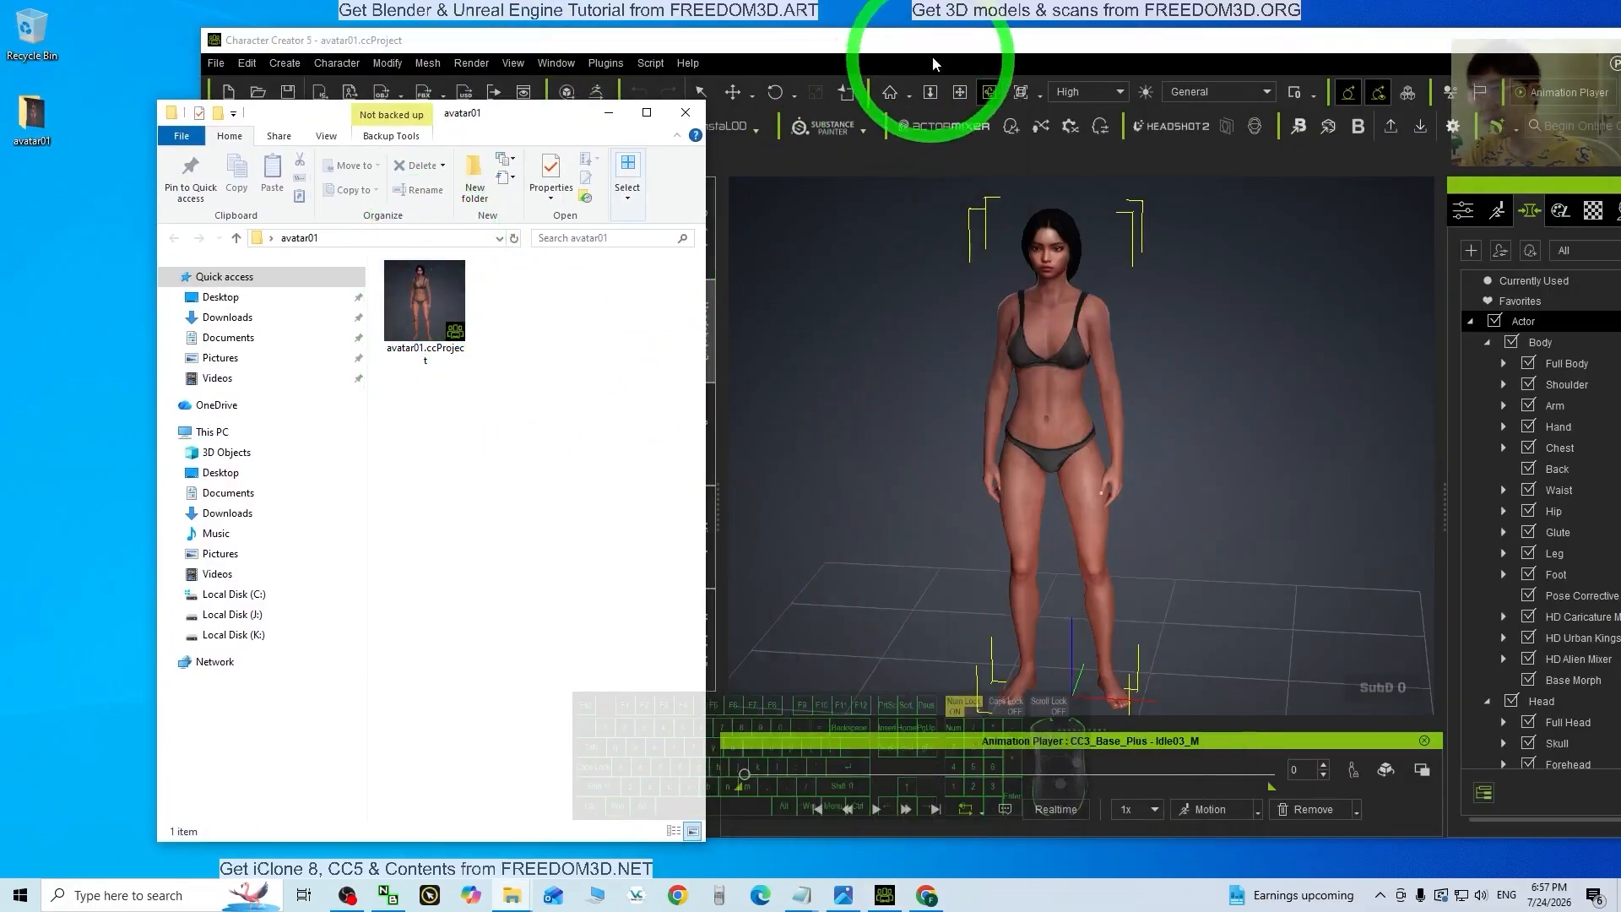
left_click_drag(944, 49, 1445, 12)
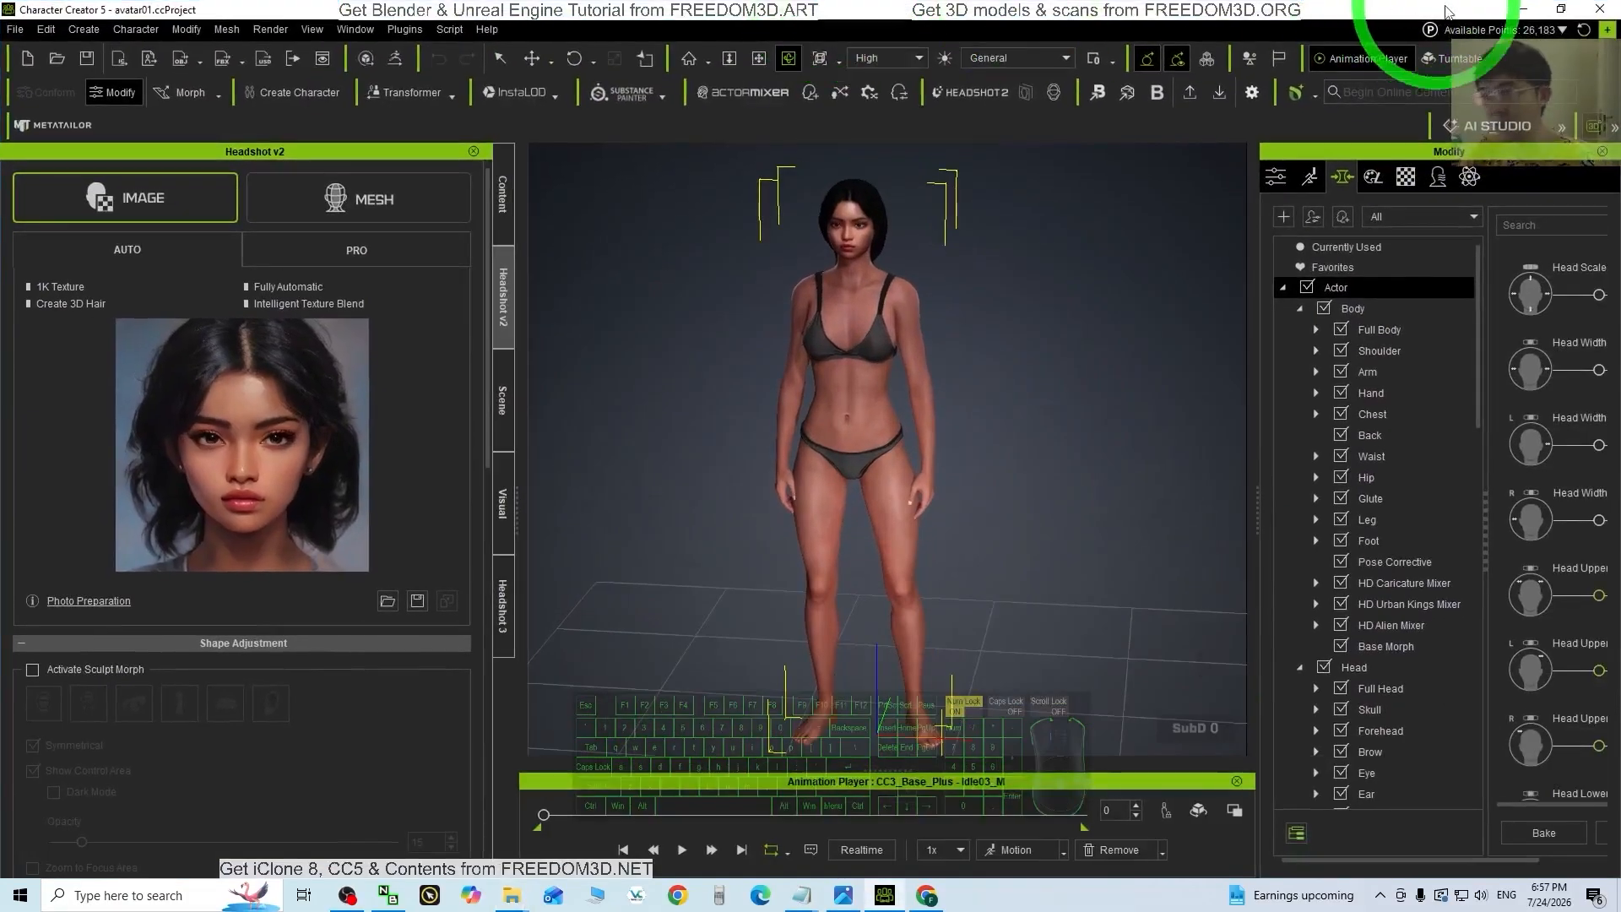
left_click(1522, 10)
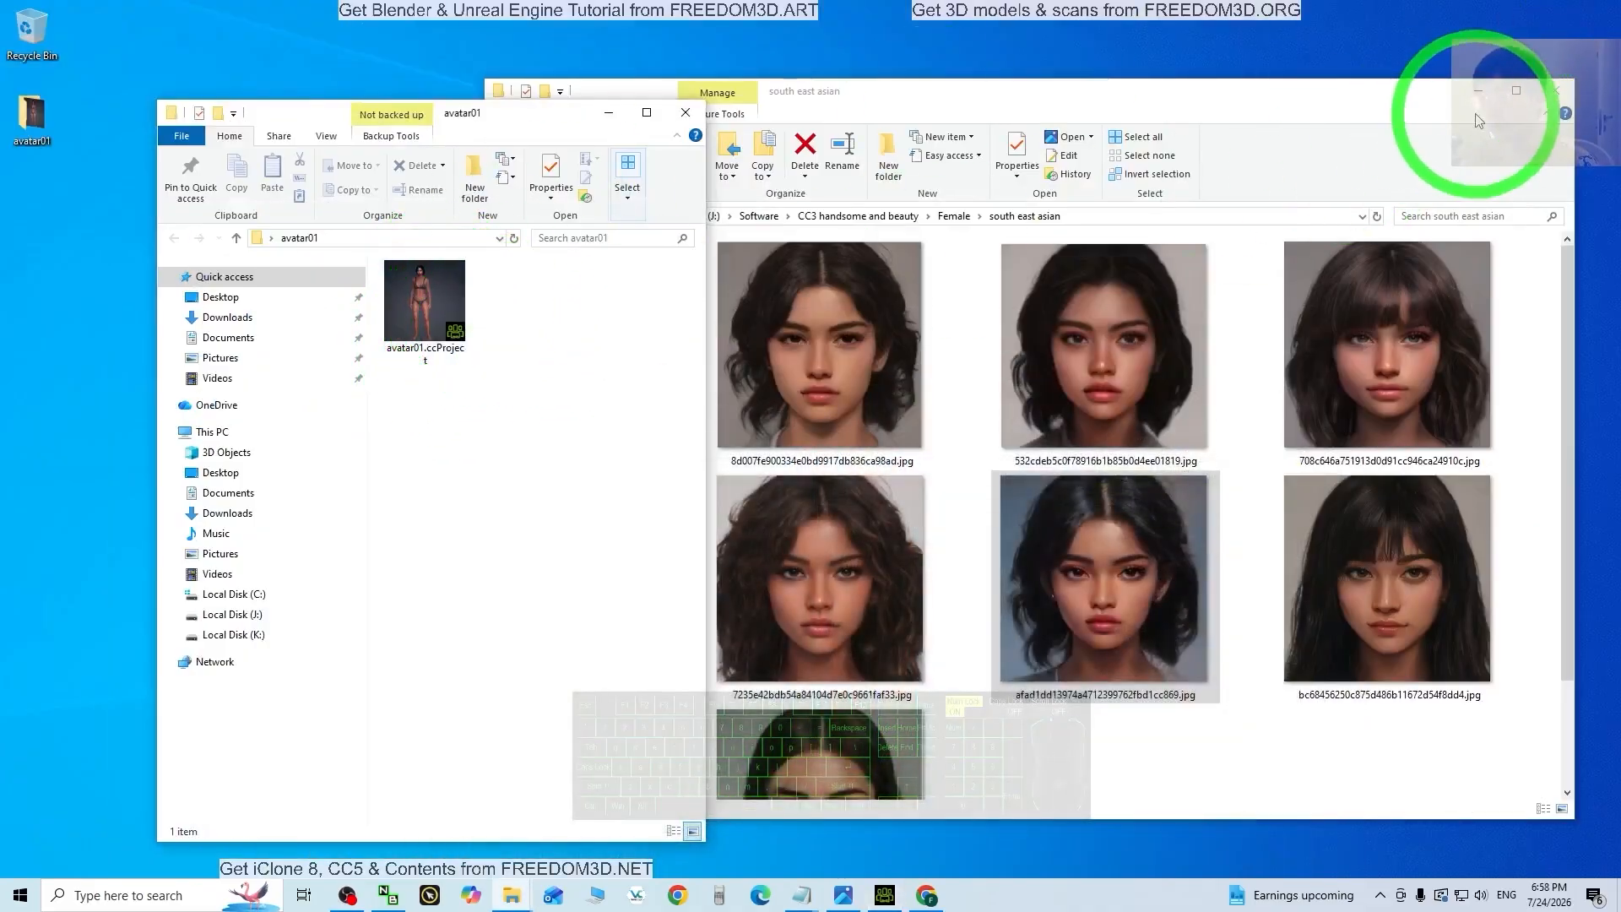
left_click(1478, 91)
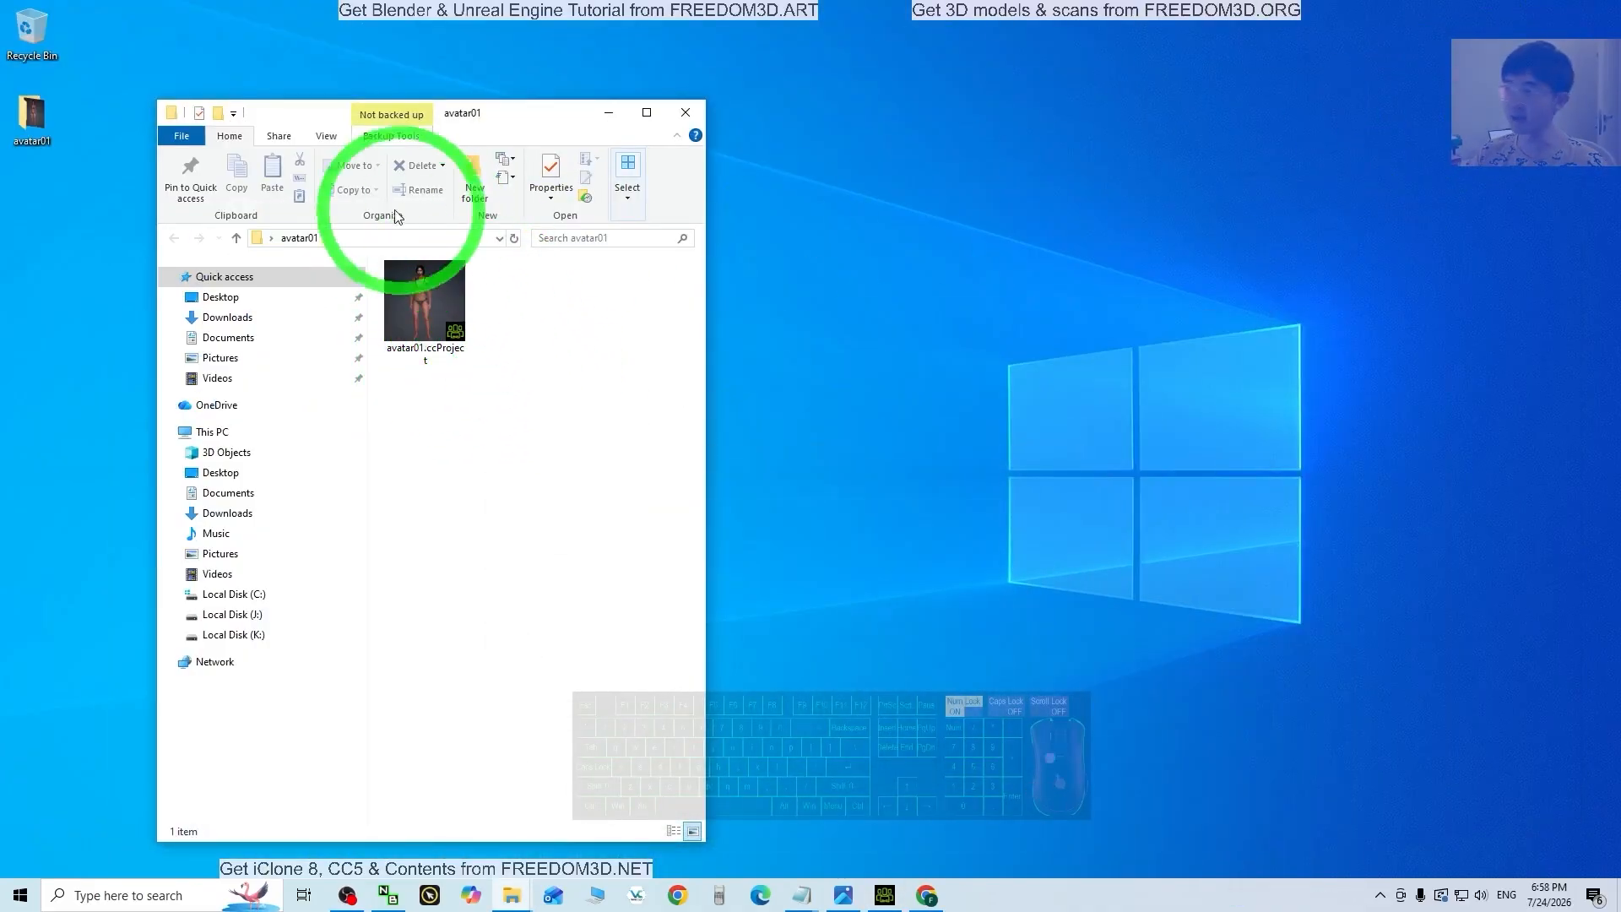
left_click(429, 349)
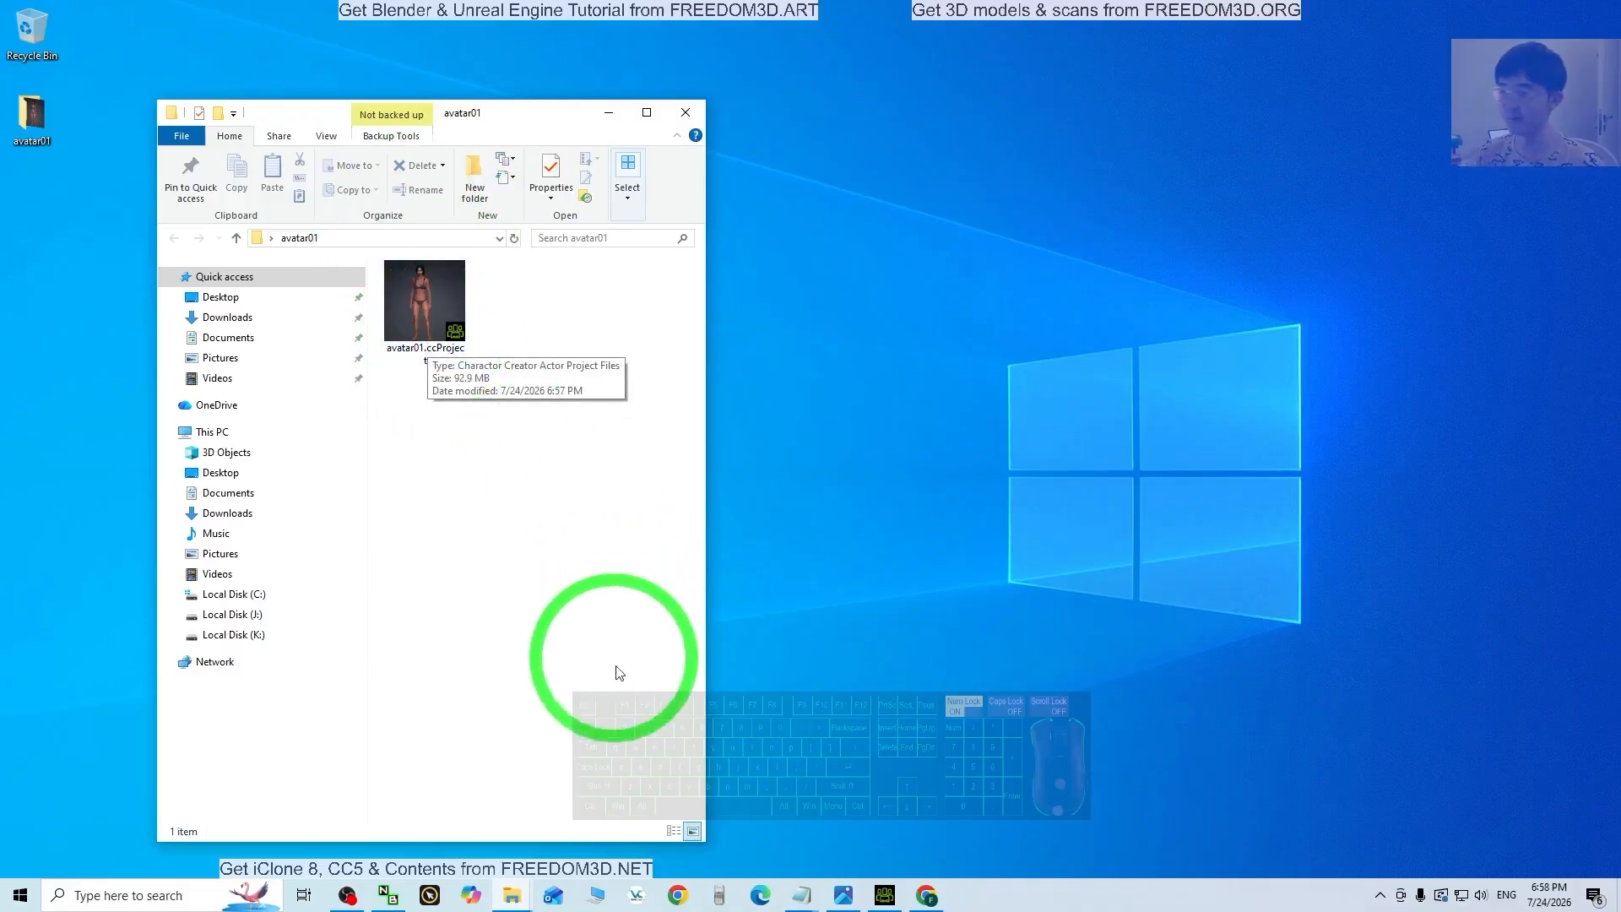
left_click(884, 895)
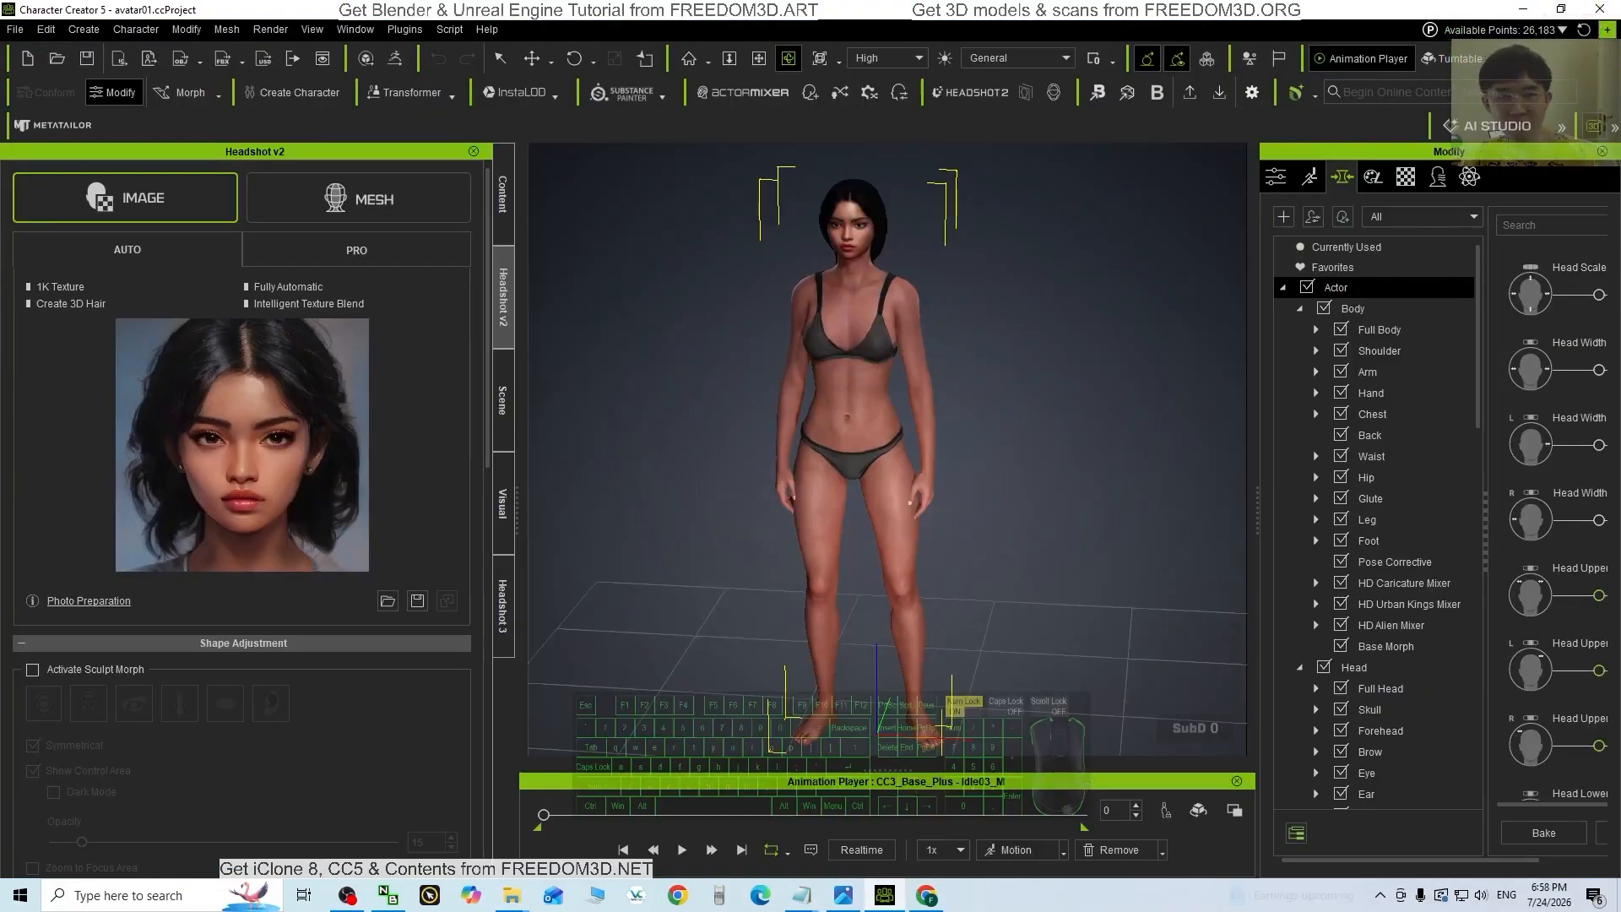
Step: Zoom, pan and orbit the Character Creator viewport in on the avatar's head and shoulders
left_click(1522, 10)
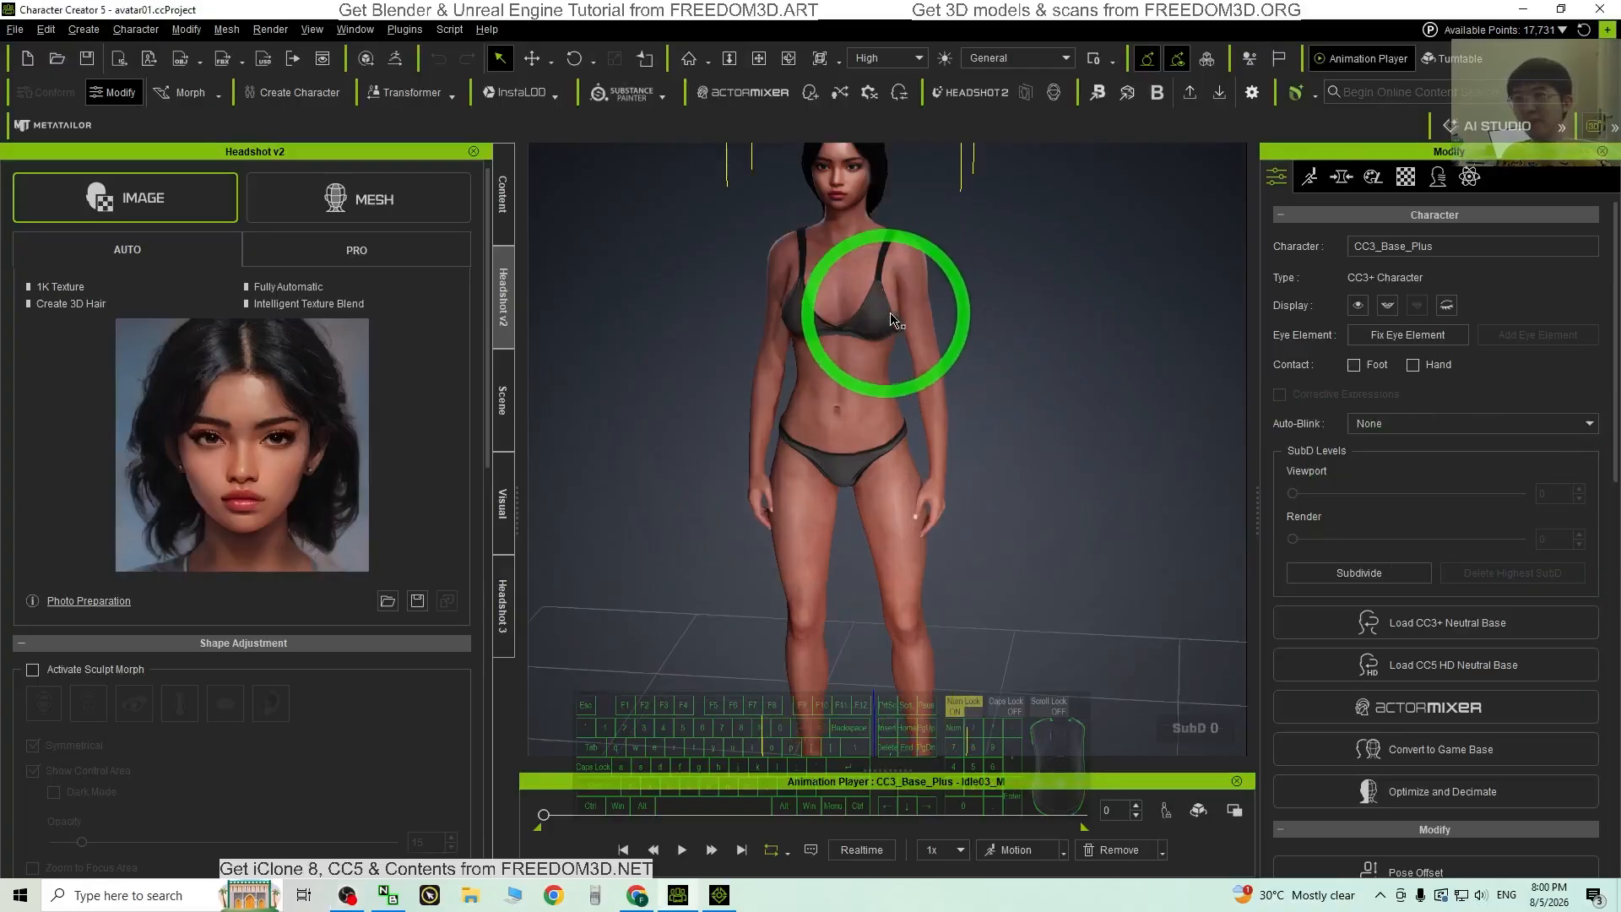
scroll(896, 625, "up", 2)
scroll(917, 448, "down", 5)
scroll(917, 433, "up", 3)
key("x")
left_click_drag(937, 399, 940, 532)
key("c")
left_click_drag(940, 532, 821, 521)
scroll(904, 387, "up", 2)
Step: Glance at iClone's empty project, then reframe the view on the avatar's head and torso
left_click(727, 900)
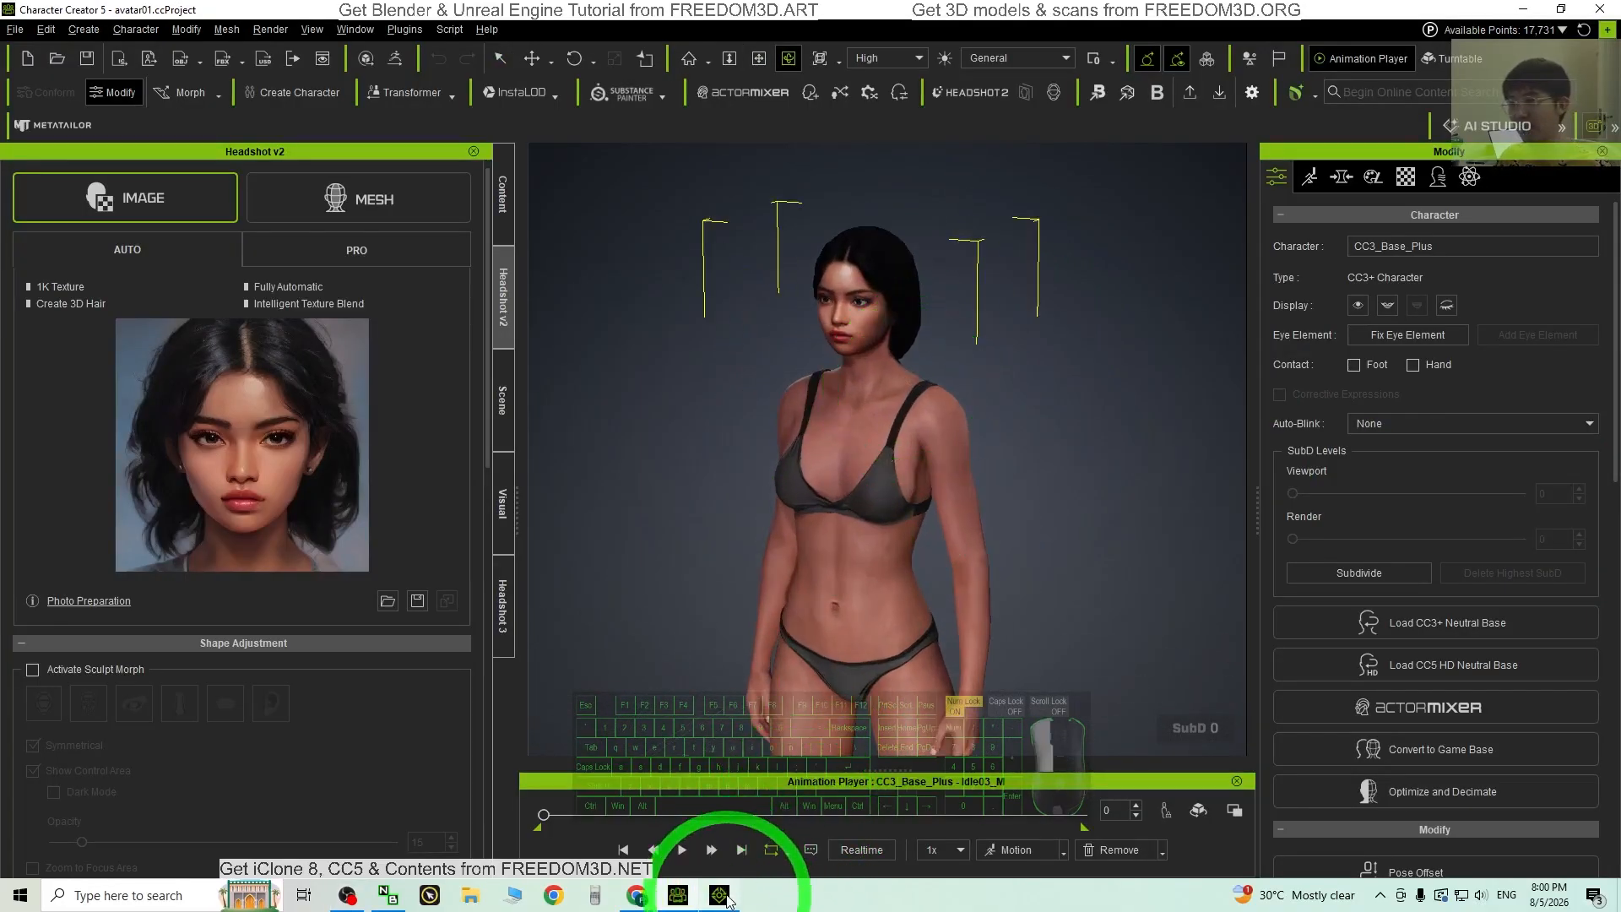
left_click(719, 896)
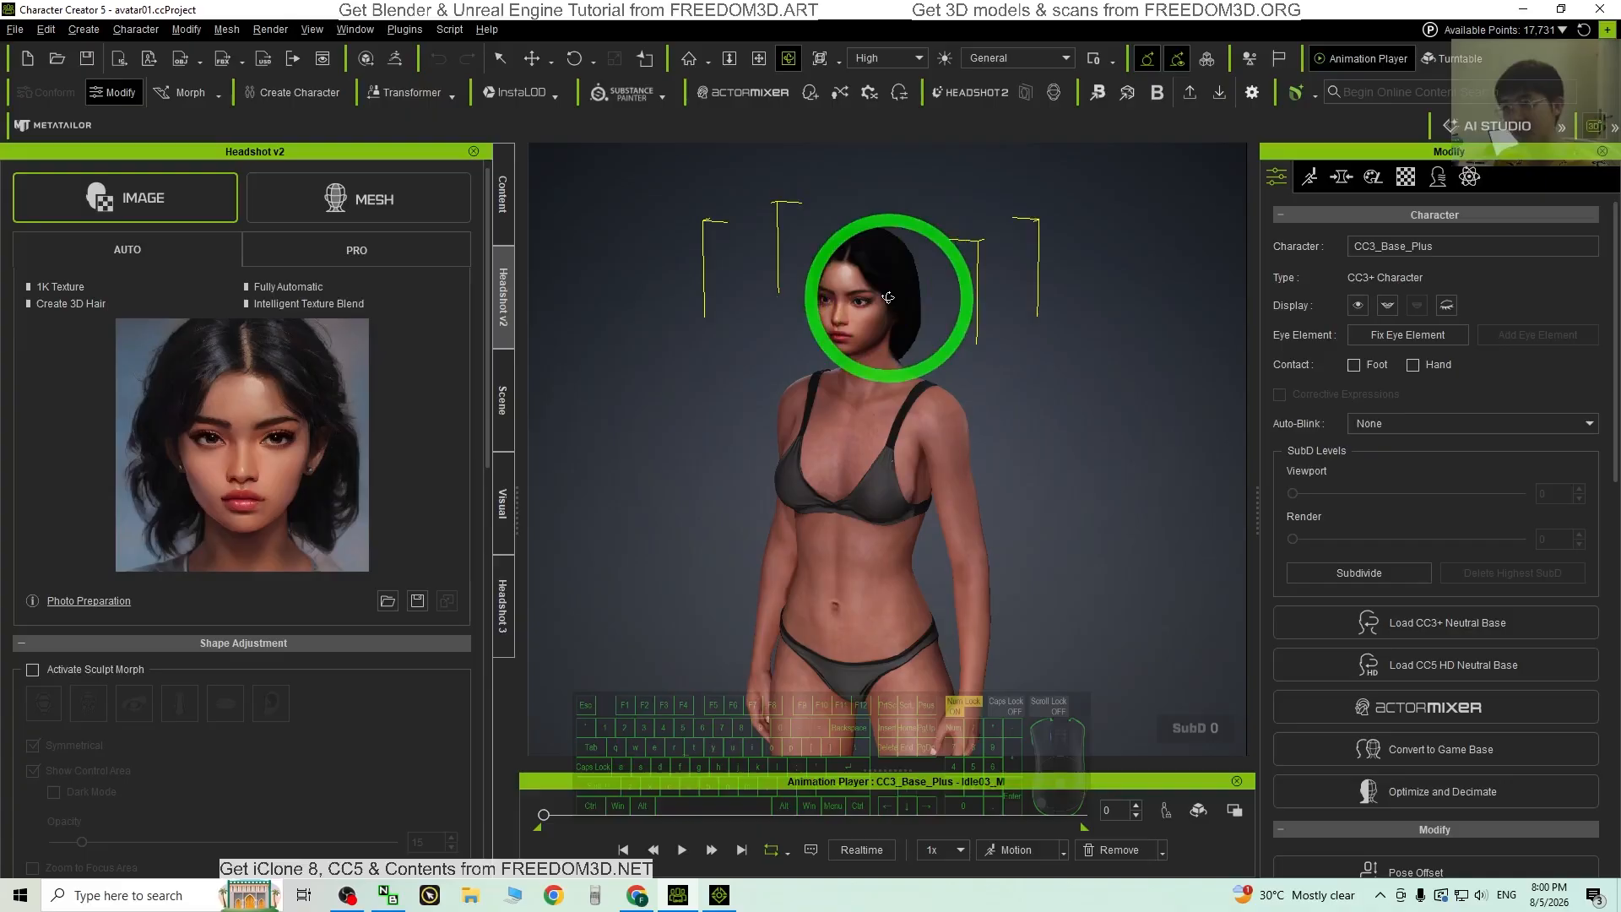
scroll(875, 300, "up", 3)
key("x")
left_click_drag(879, 307, 849, 473)
key("c")
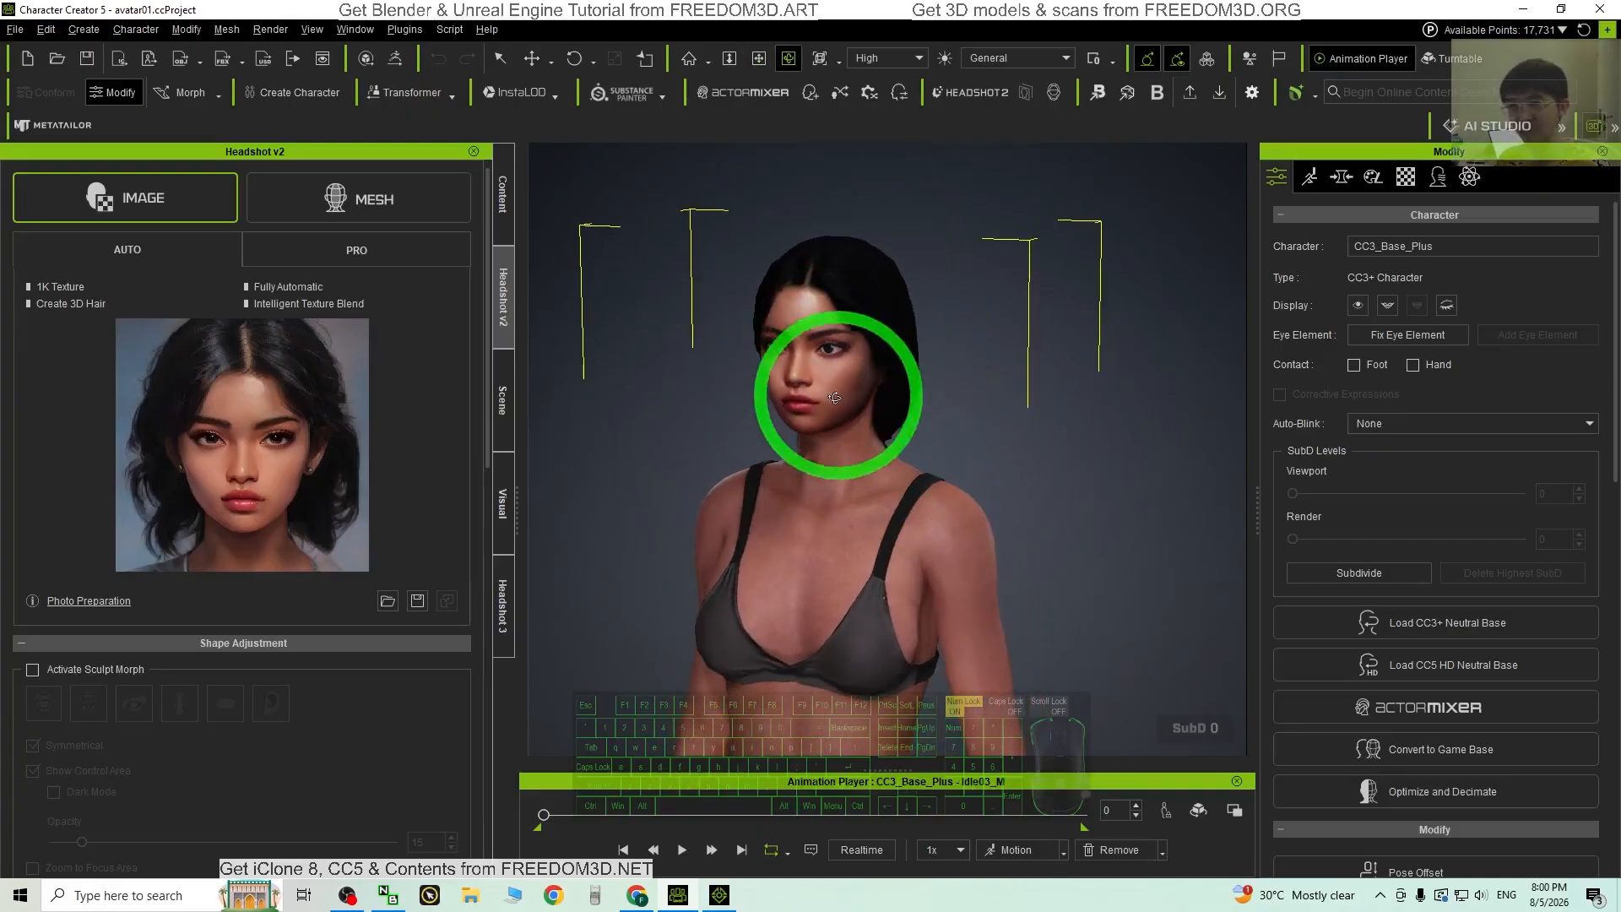
scroll(809, 378, "up", 3)
scroll(827, 379, "down", 5)
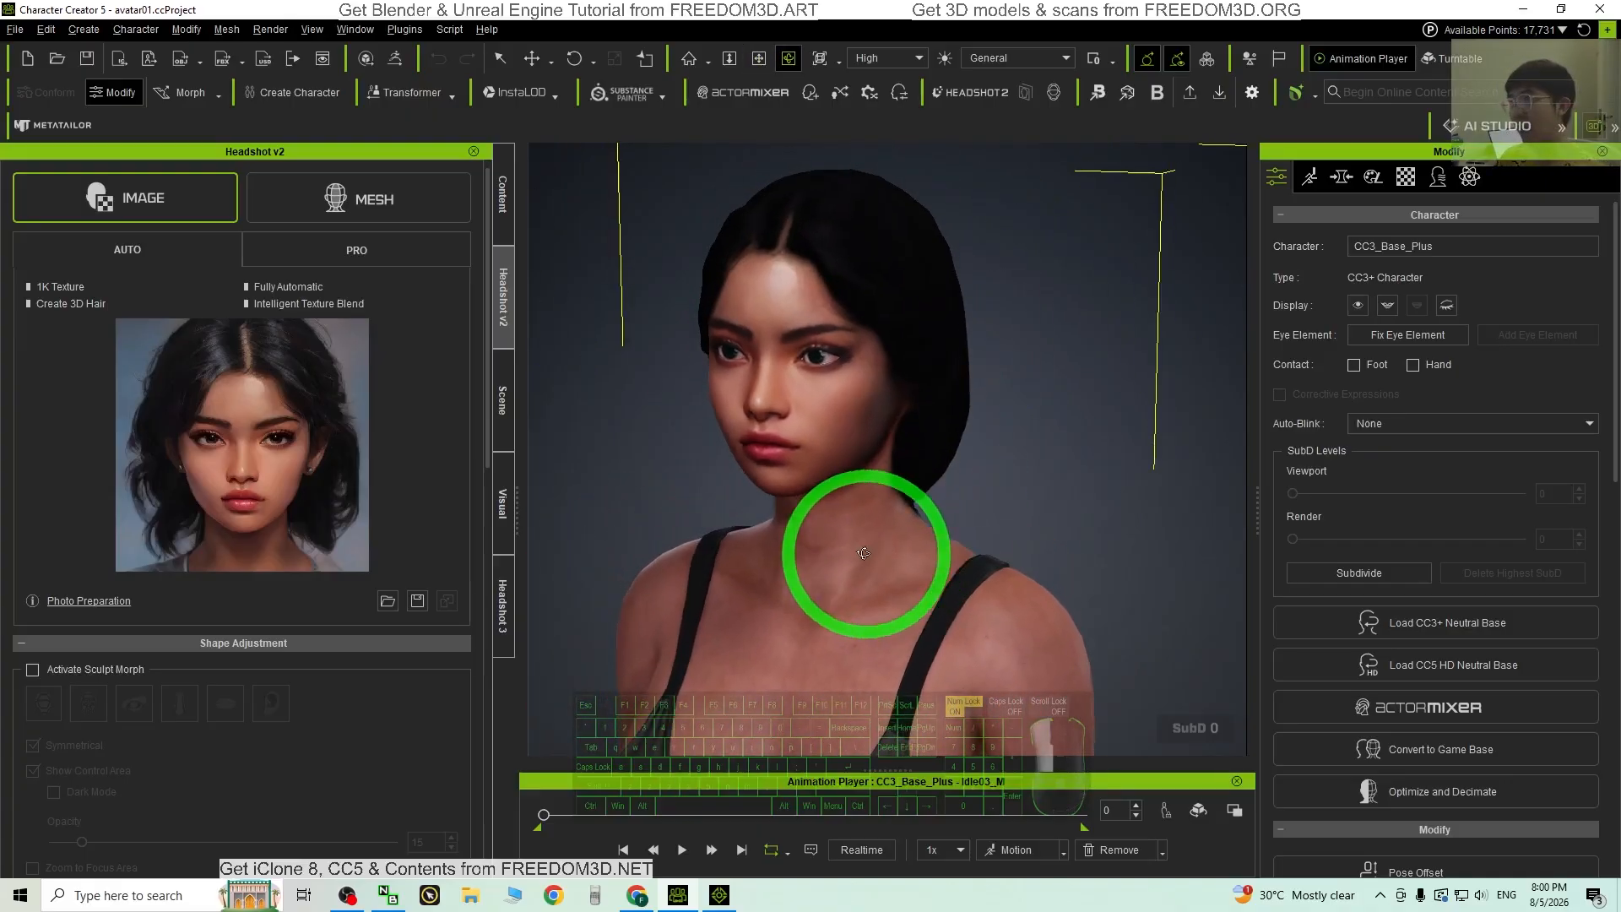
Step: Check iClone again, return to Character Creator and bring up its File menu
left_click(720, 894)
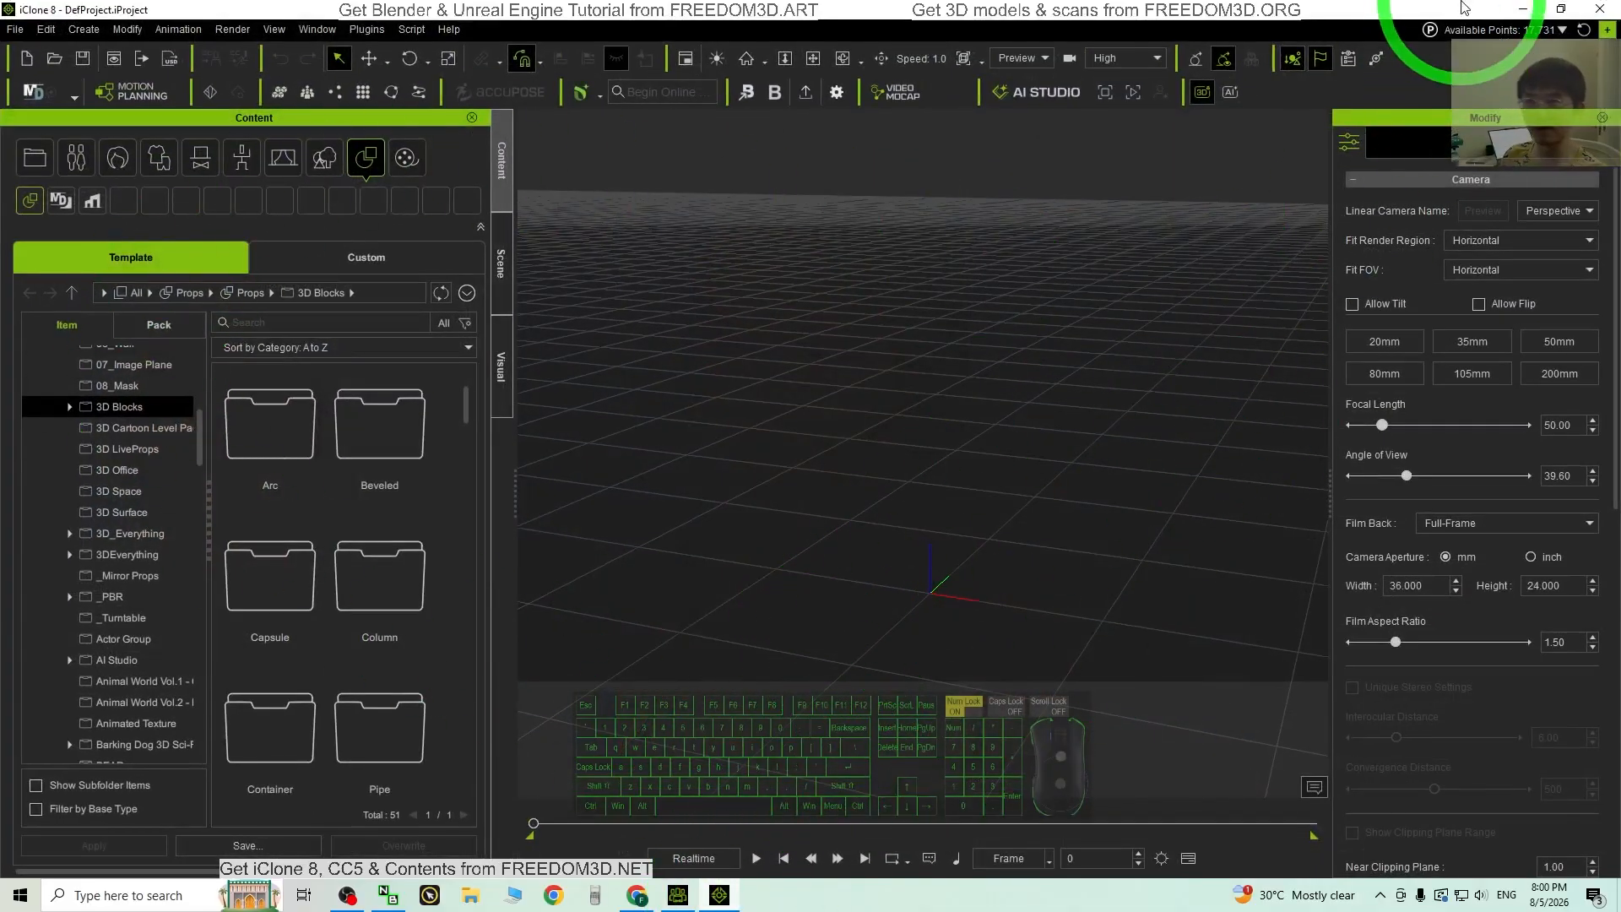
left_click(1523, 10)
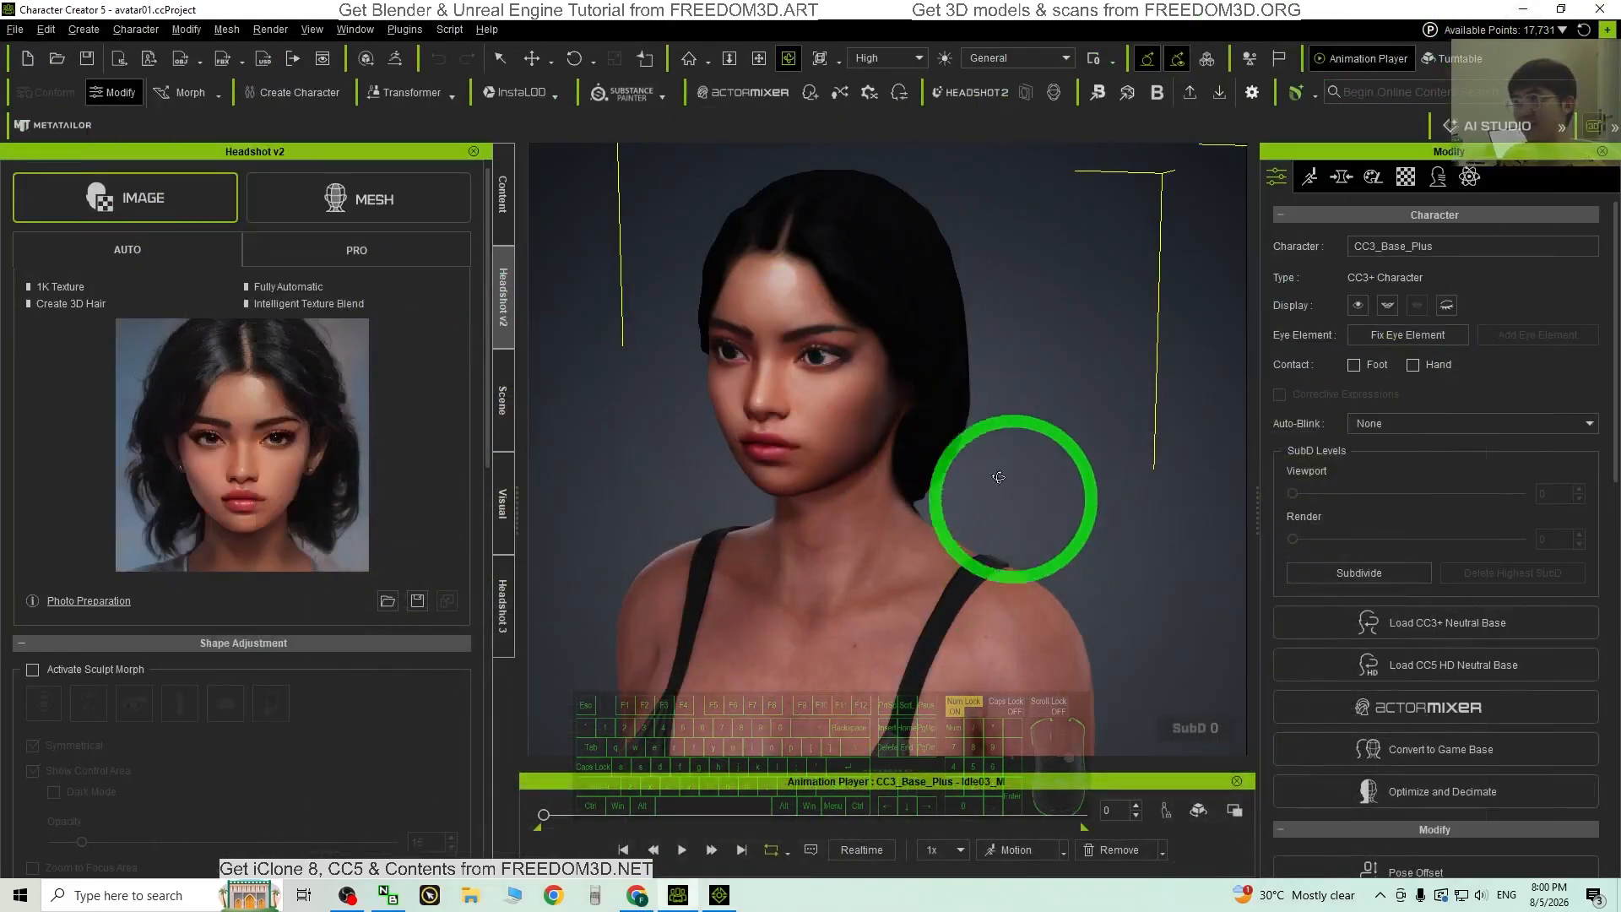
left_click(15, 29)
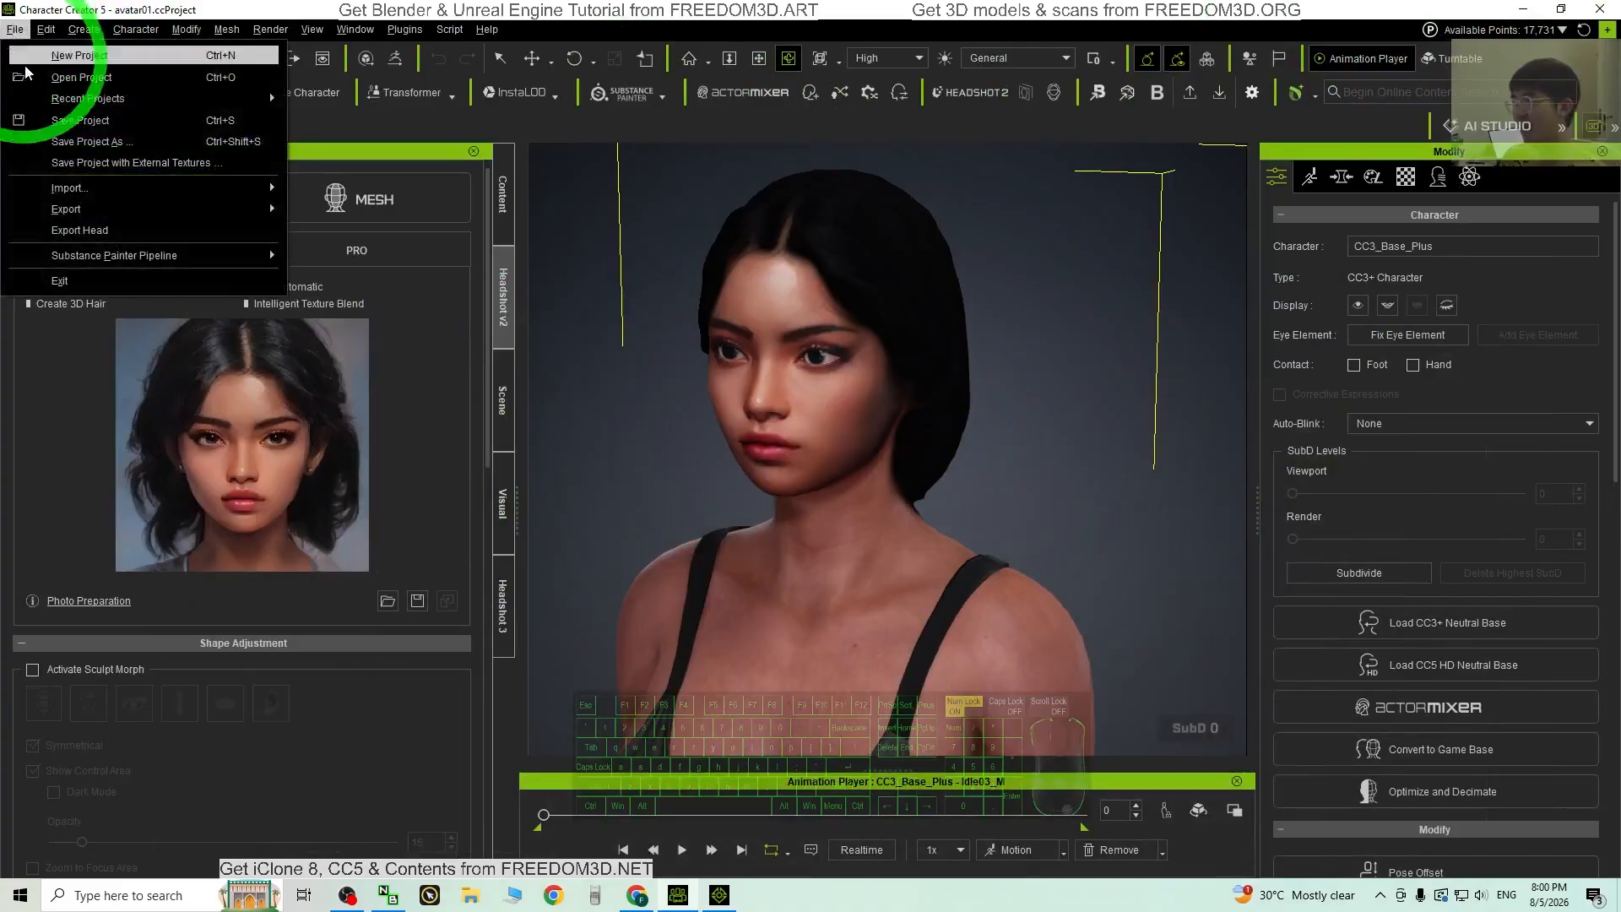
Step: Send the avatar via File > Export > Send to iClone and bring iClone 8 forward
mouse_move(91, 217)
mouse_move(426, 253)
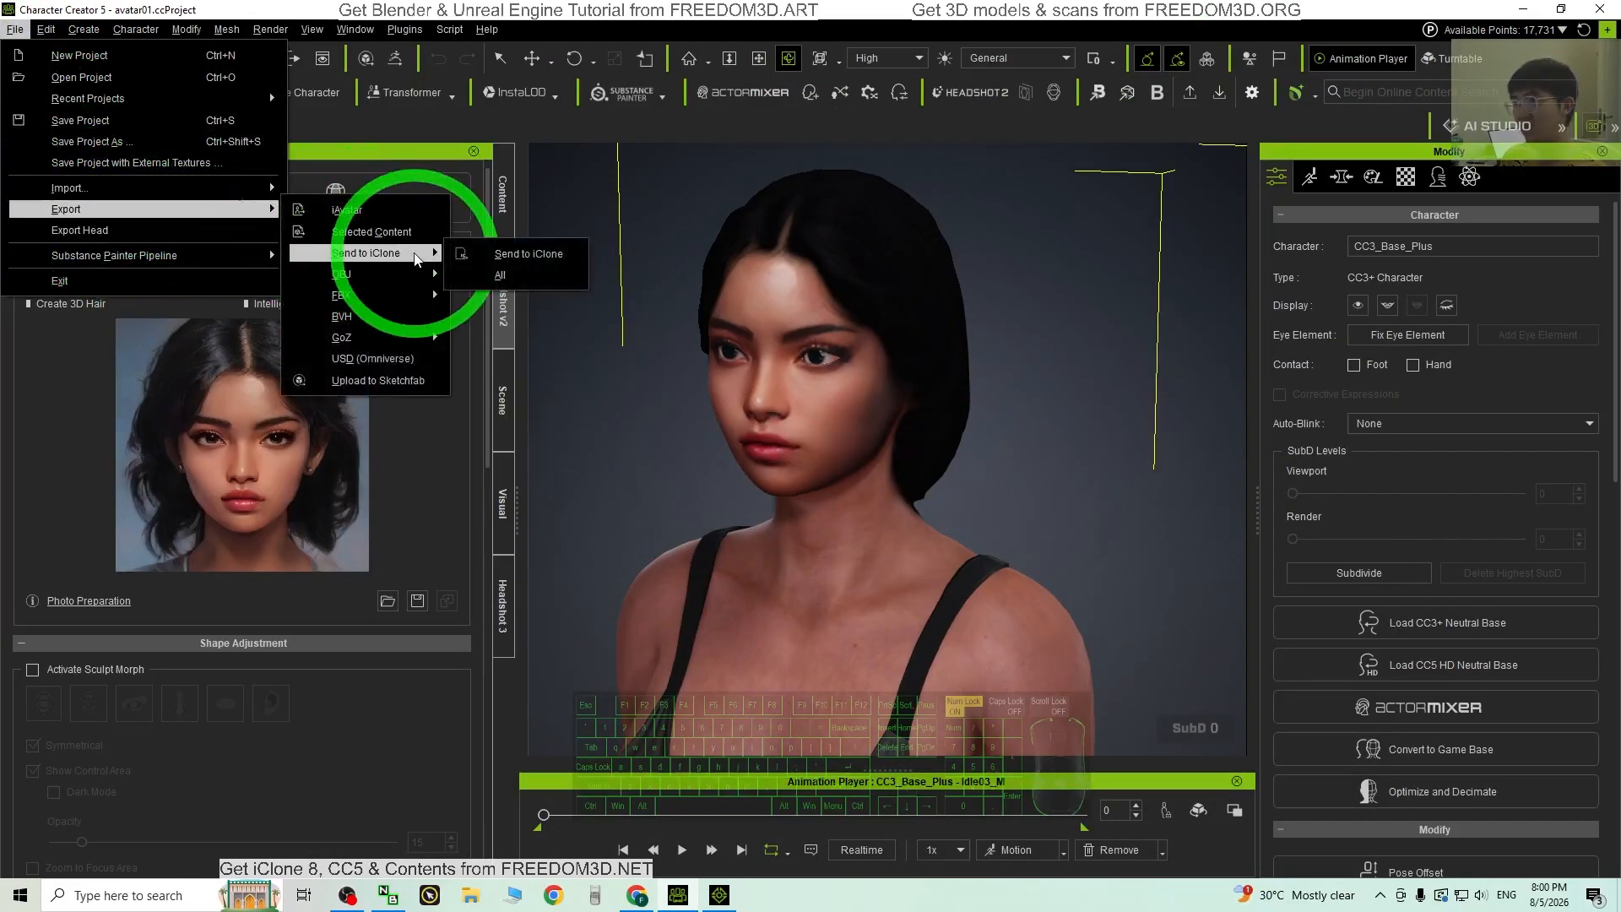
left_click(535, 254)
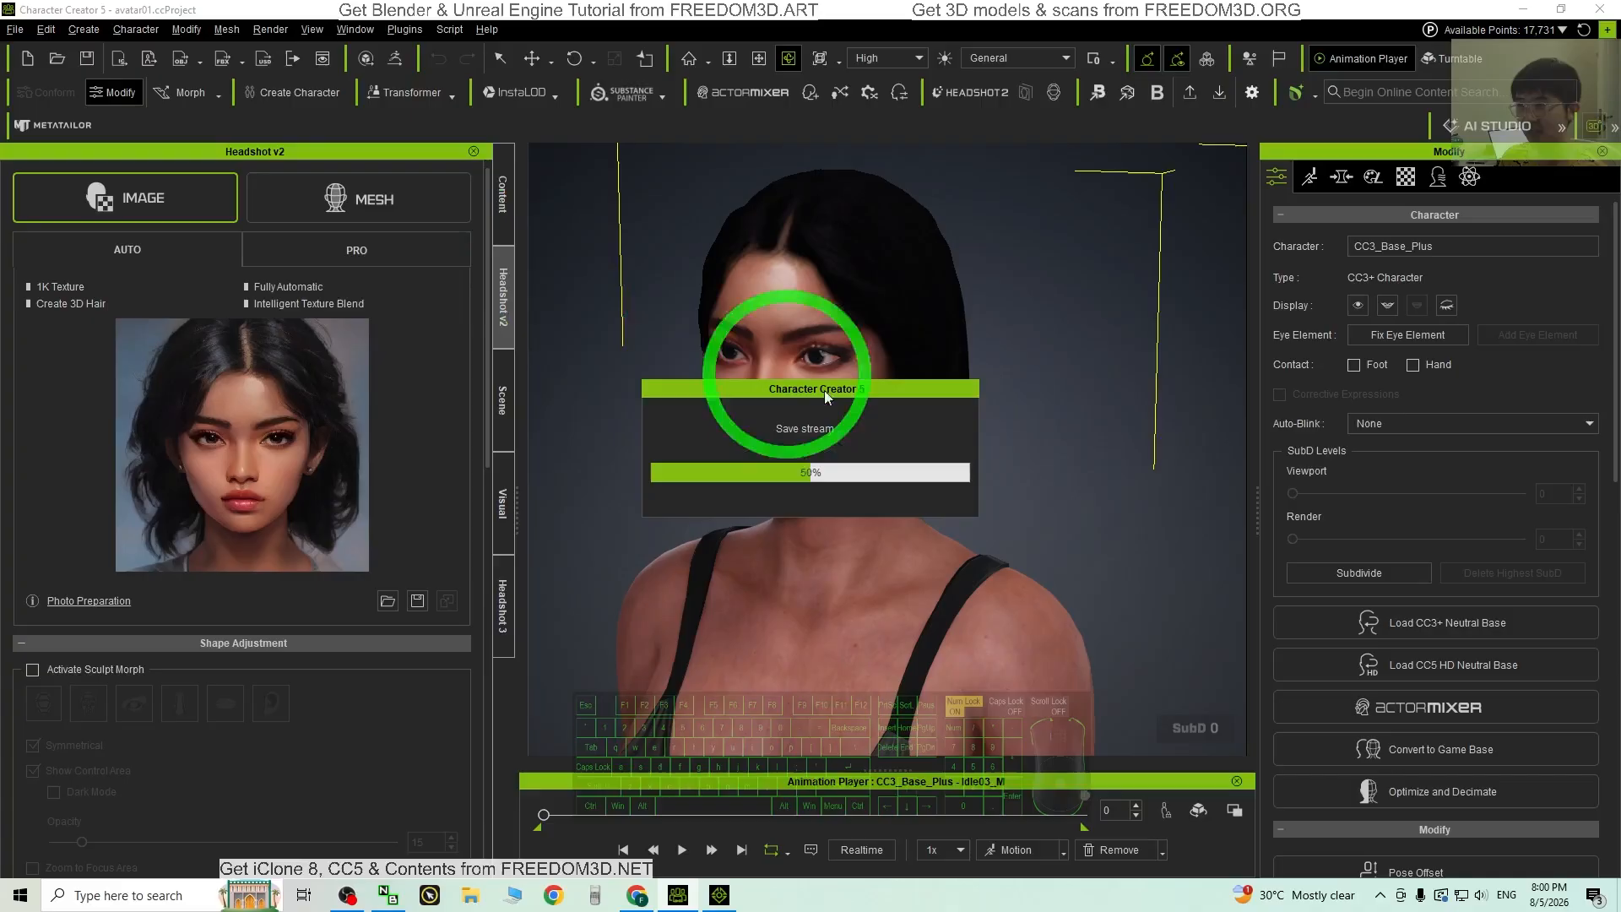
left_click(722, 896)
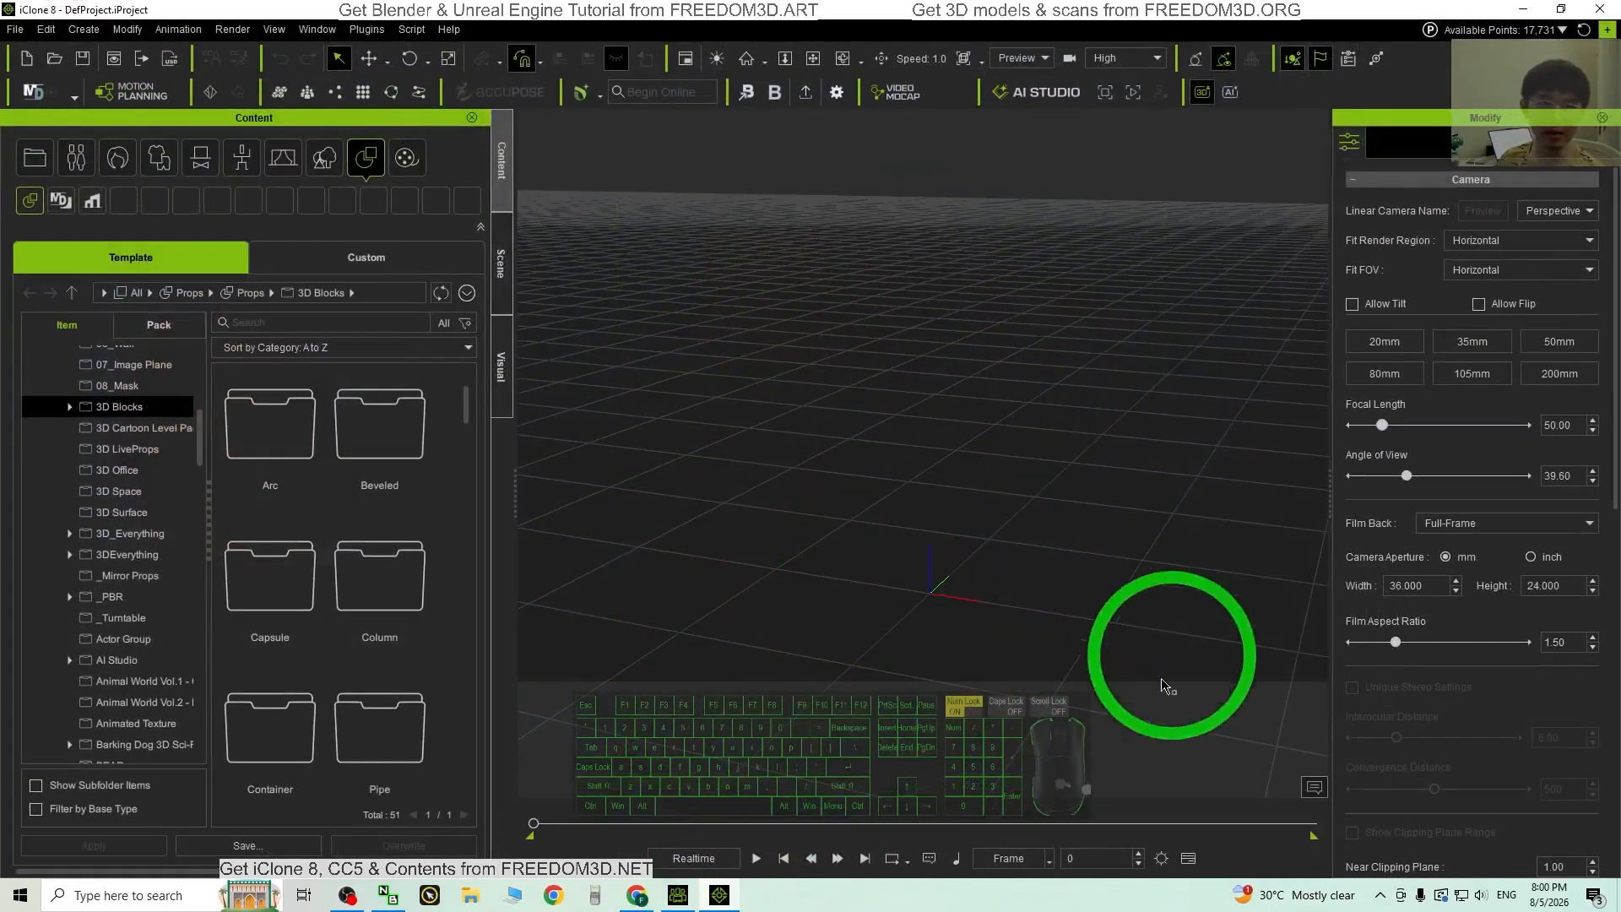
Step: Return to iClone once the avatar arrives and zoom and orbit in close on her face
left_click(678, 895)
left_click(719, 897)
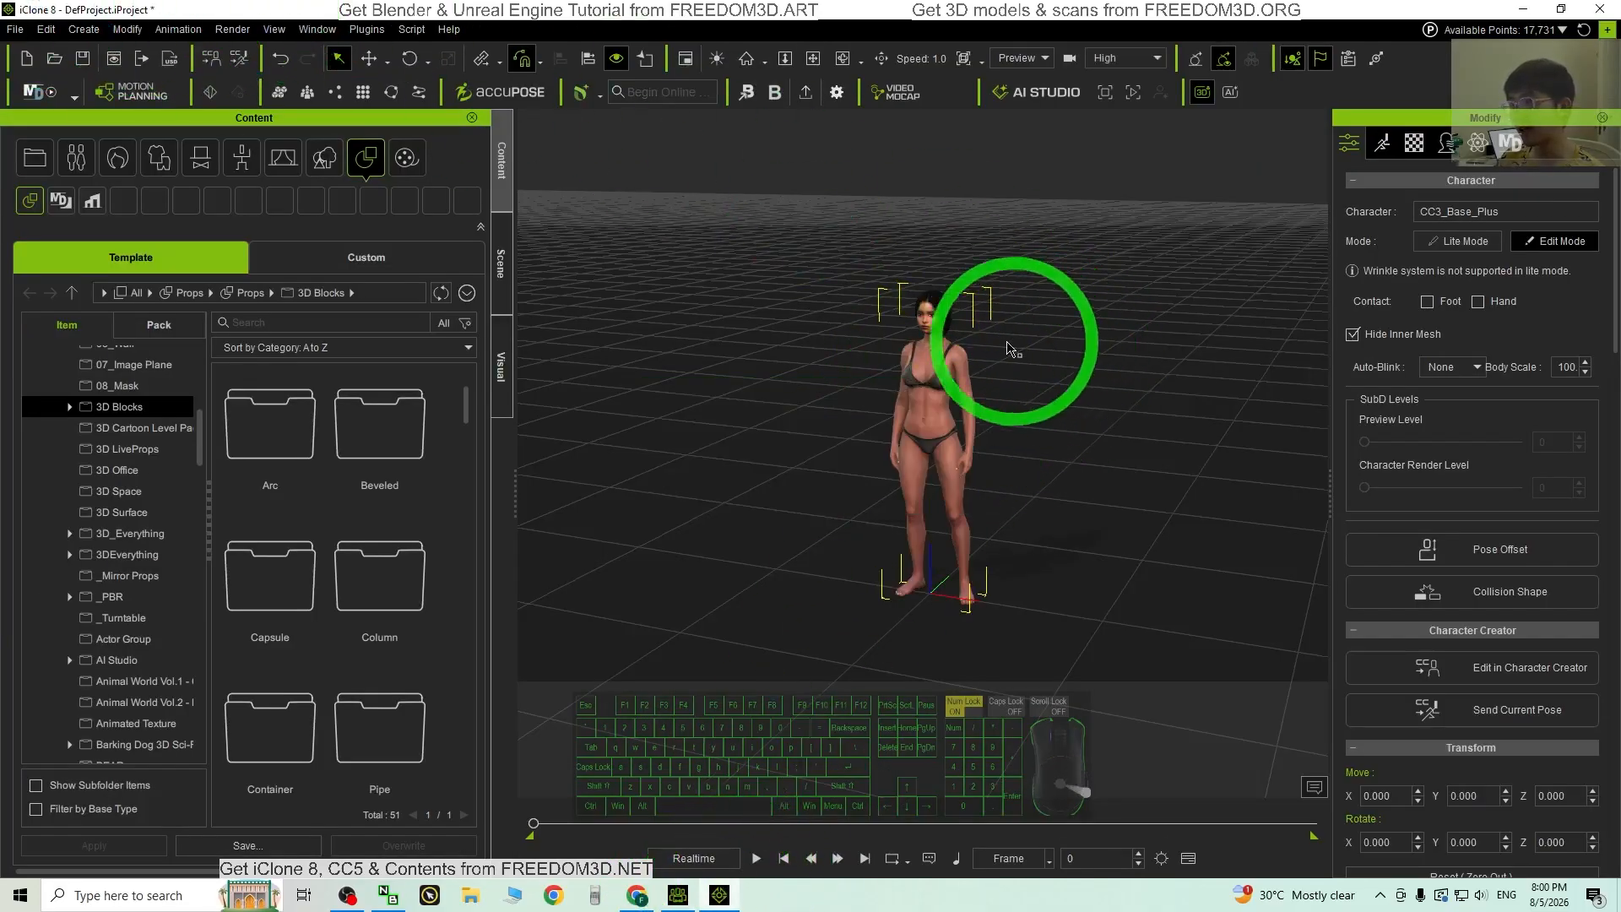
scroll(980, 336, "up", 5)
key("c")
left_click_drag(952, 329, 1382, 150)
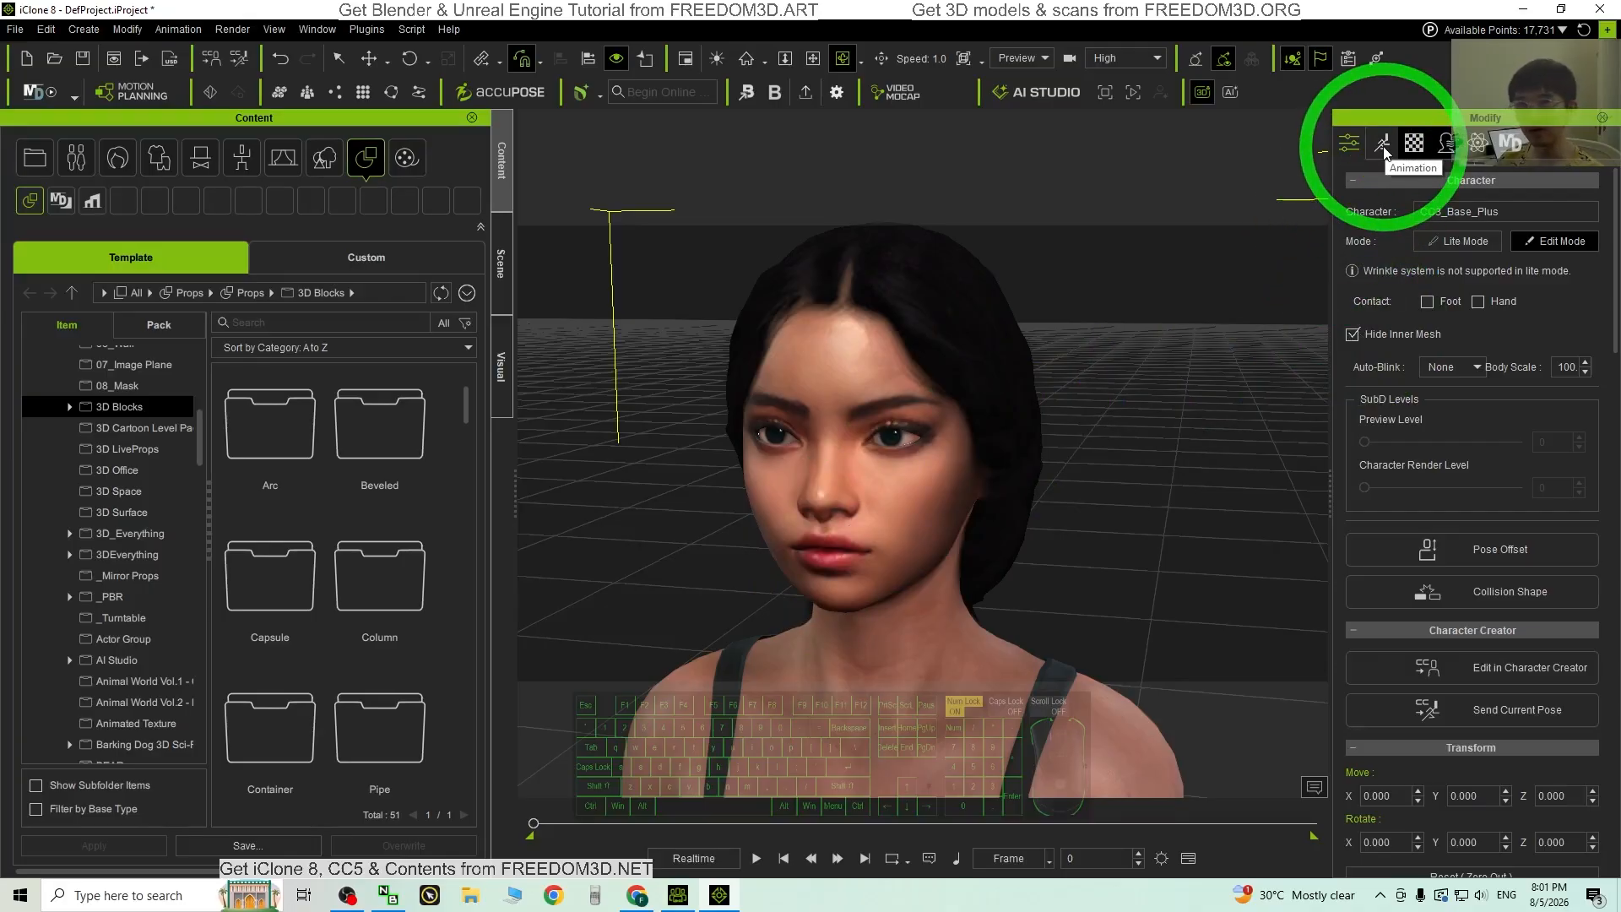
Step: Start Create Script from the Animation tab and position the voice-source chooser beside the panel
left_click(1383, 150)
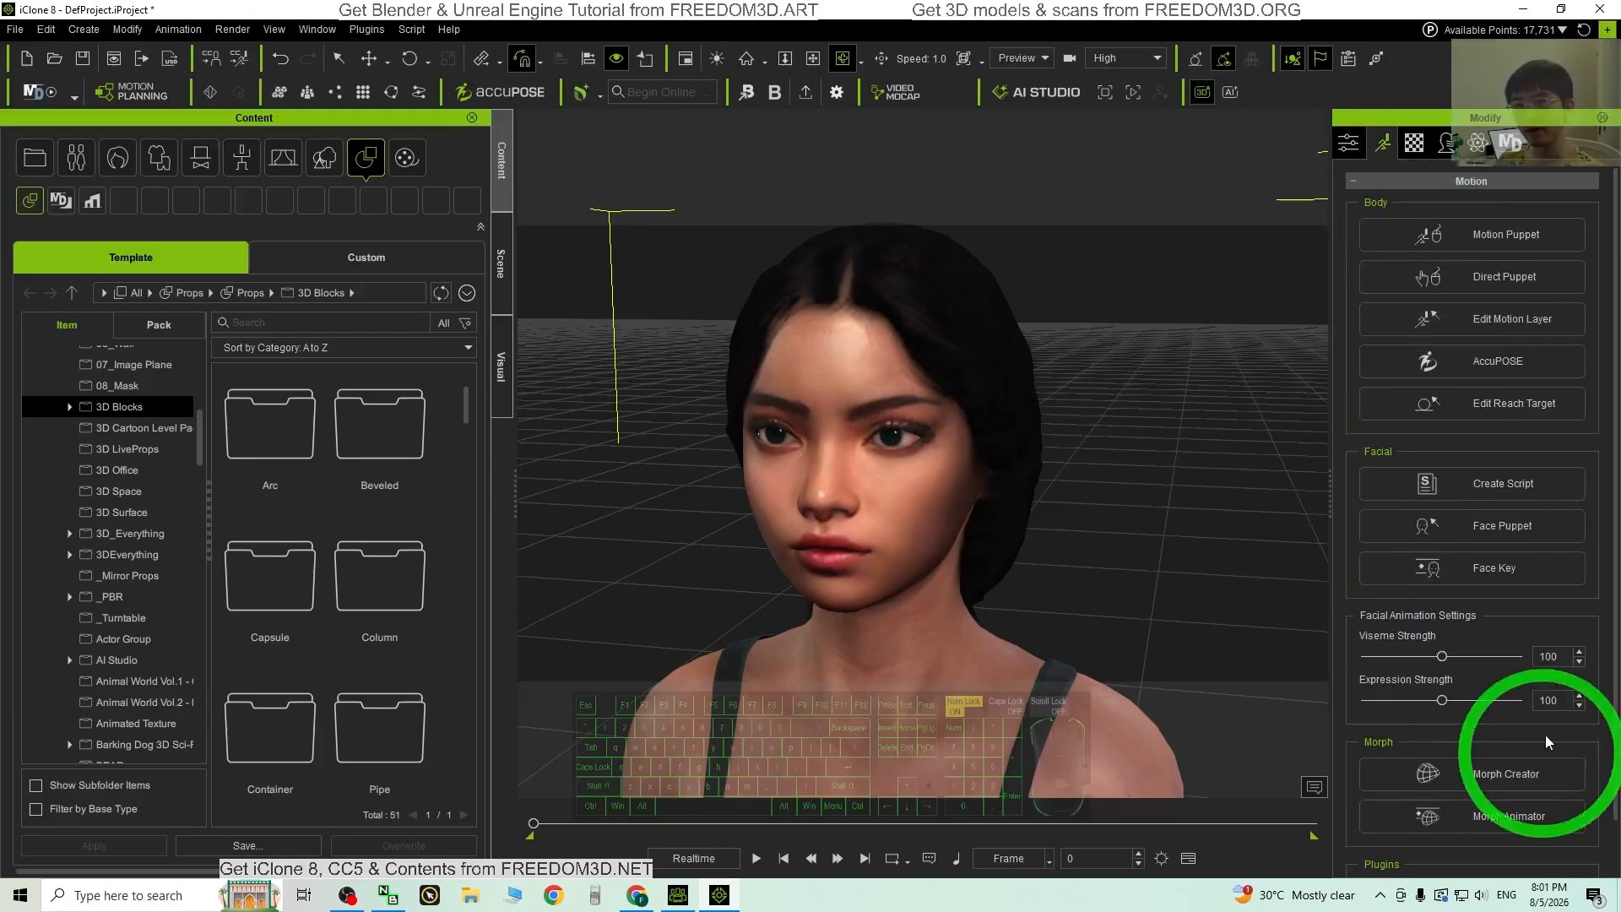
left_click(1483, 484)
left_click_drag(1479, 390, 1314, 326)
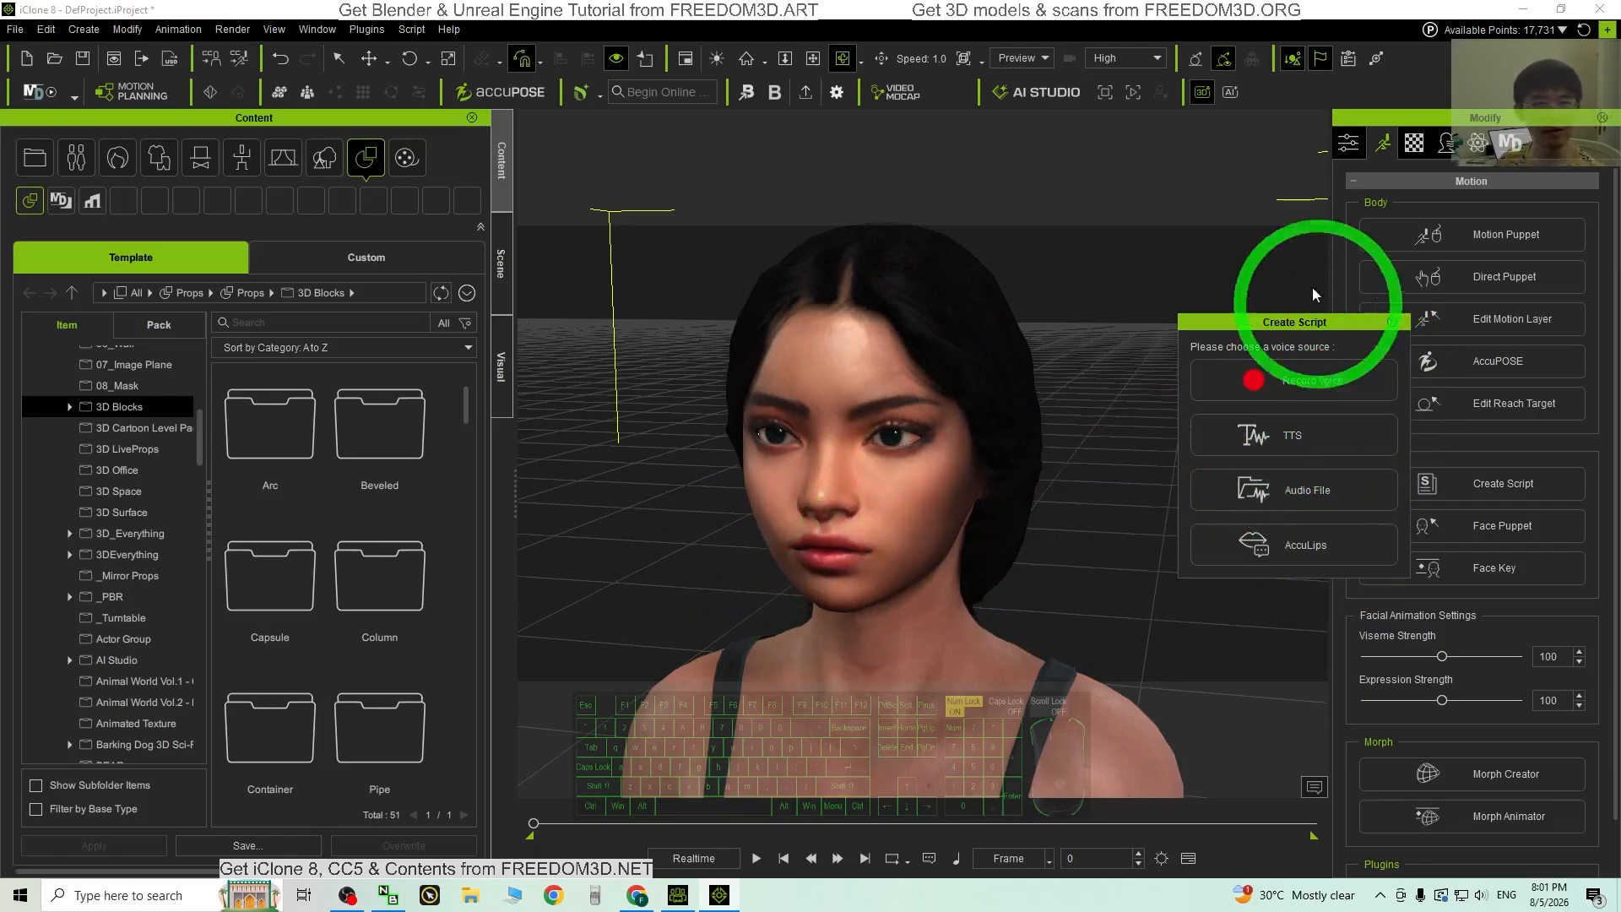
left_click_drag(1294, 321, 1358, 344)
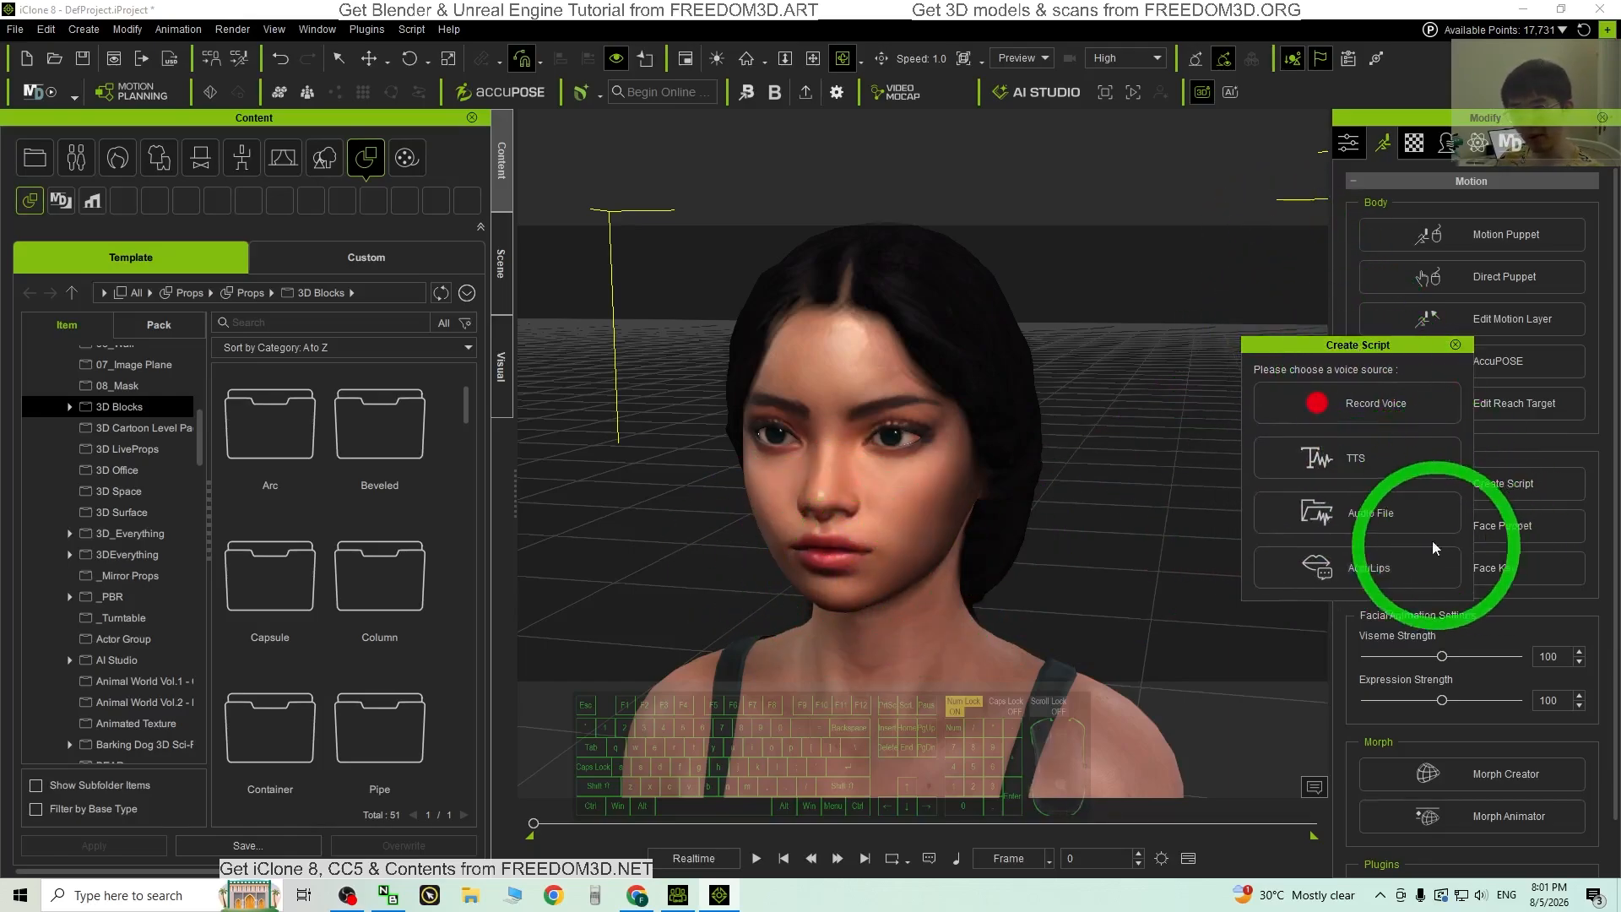
Step: Generate TTS in Microsoft Zira voice, pitch 100: 'TTS Testing, One, Two, Three, Four, Five, Testing Complete'
left_click(1334, 467)
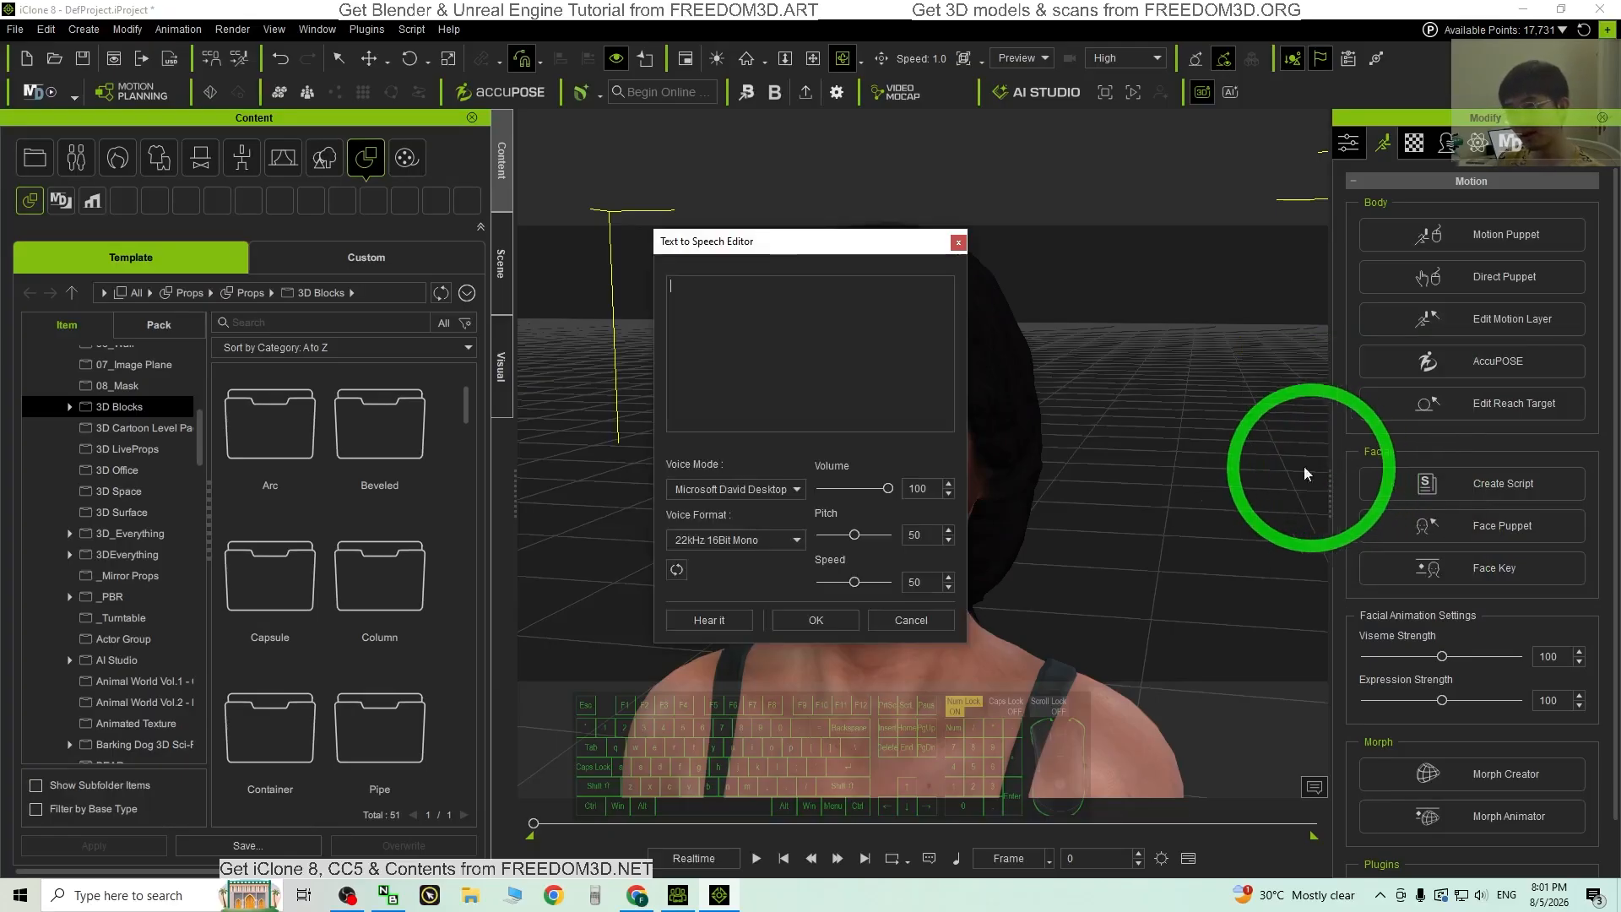
left_click_drag(835, 256, 1296, 241)
left_click(1274, 402)
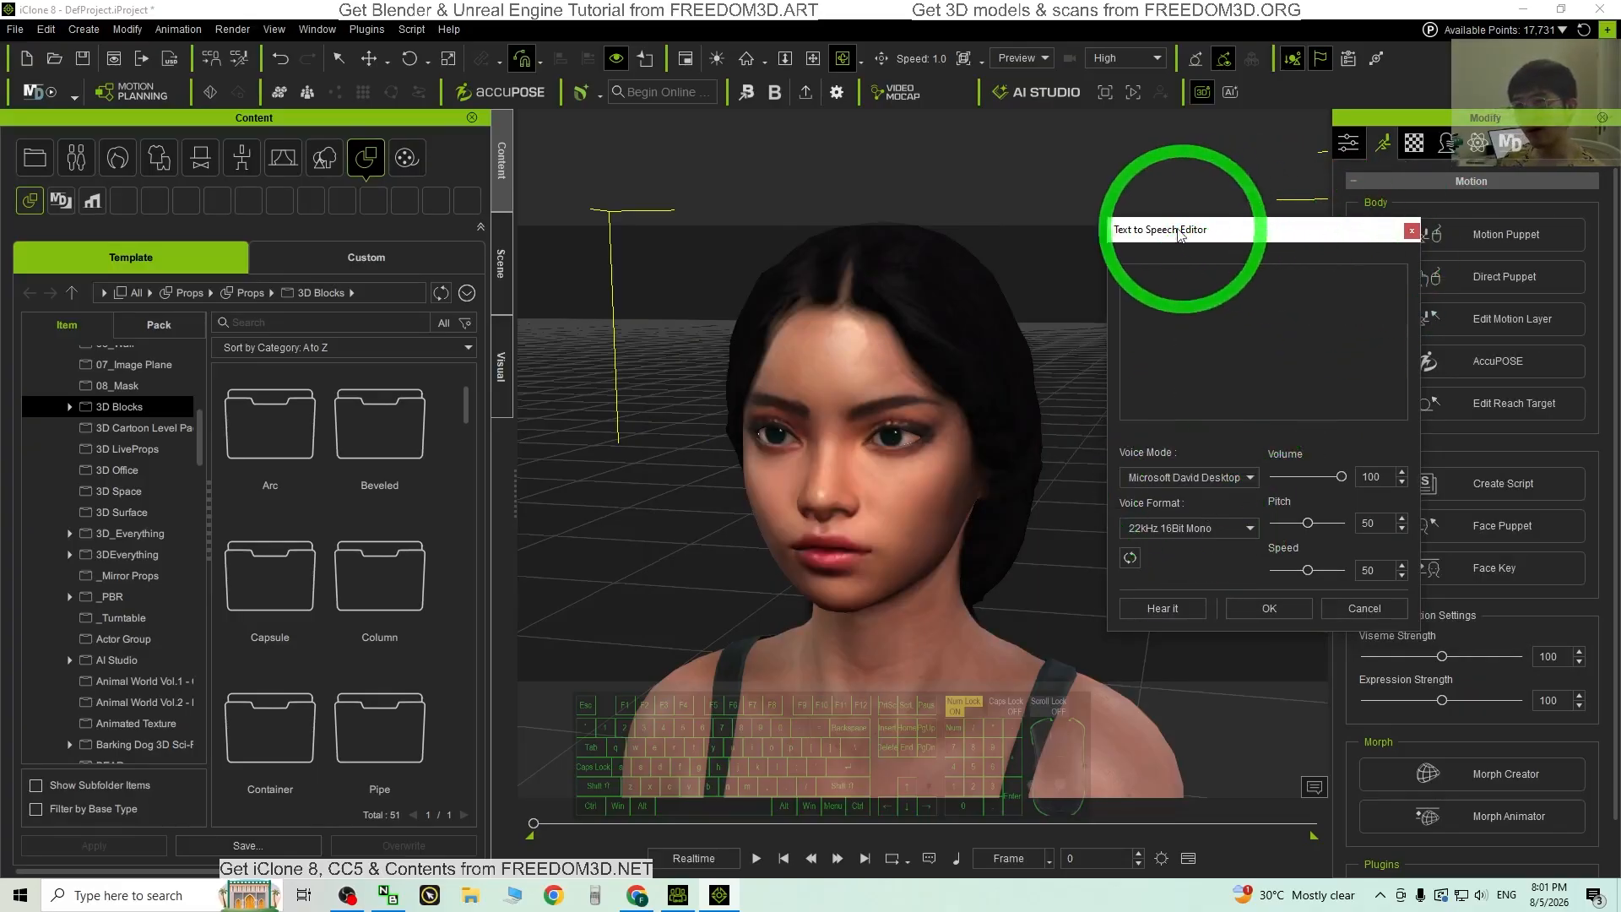
left_click(1225, 483)
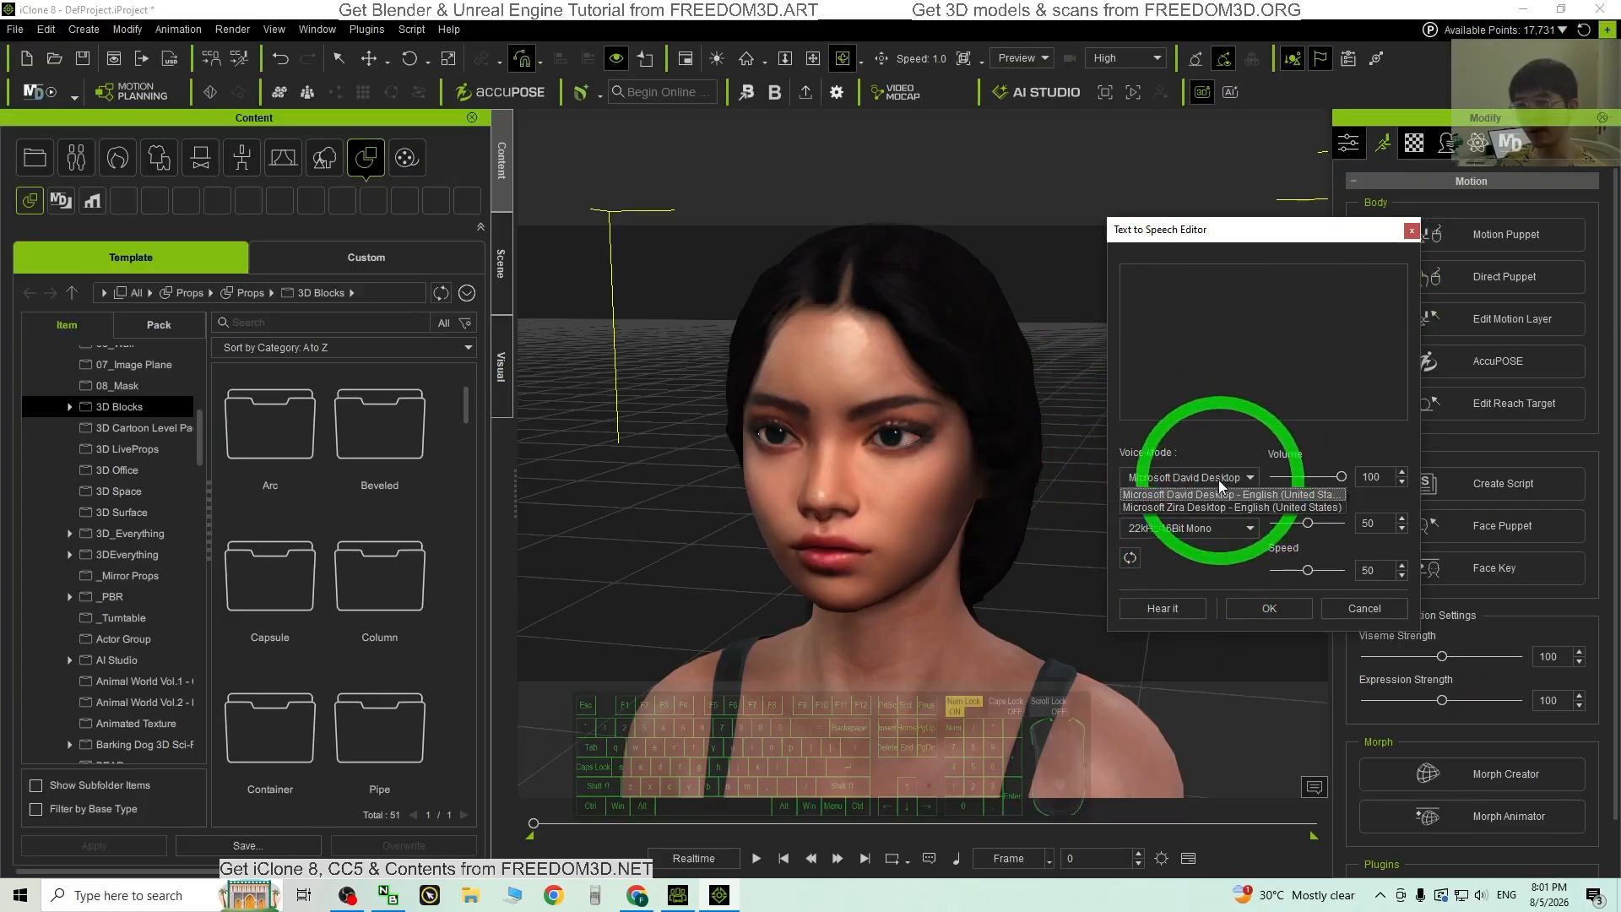
left_click(1169, 510)
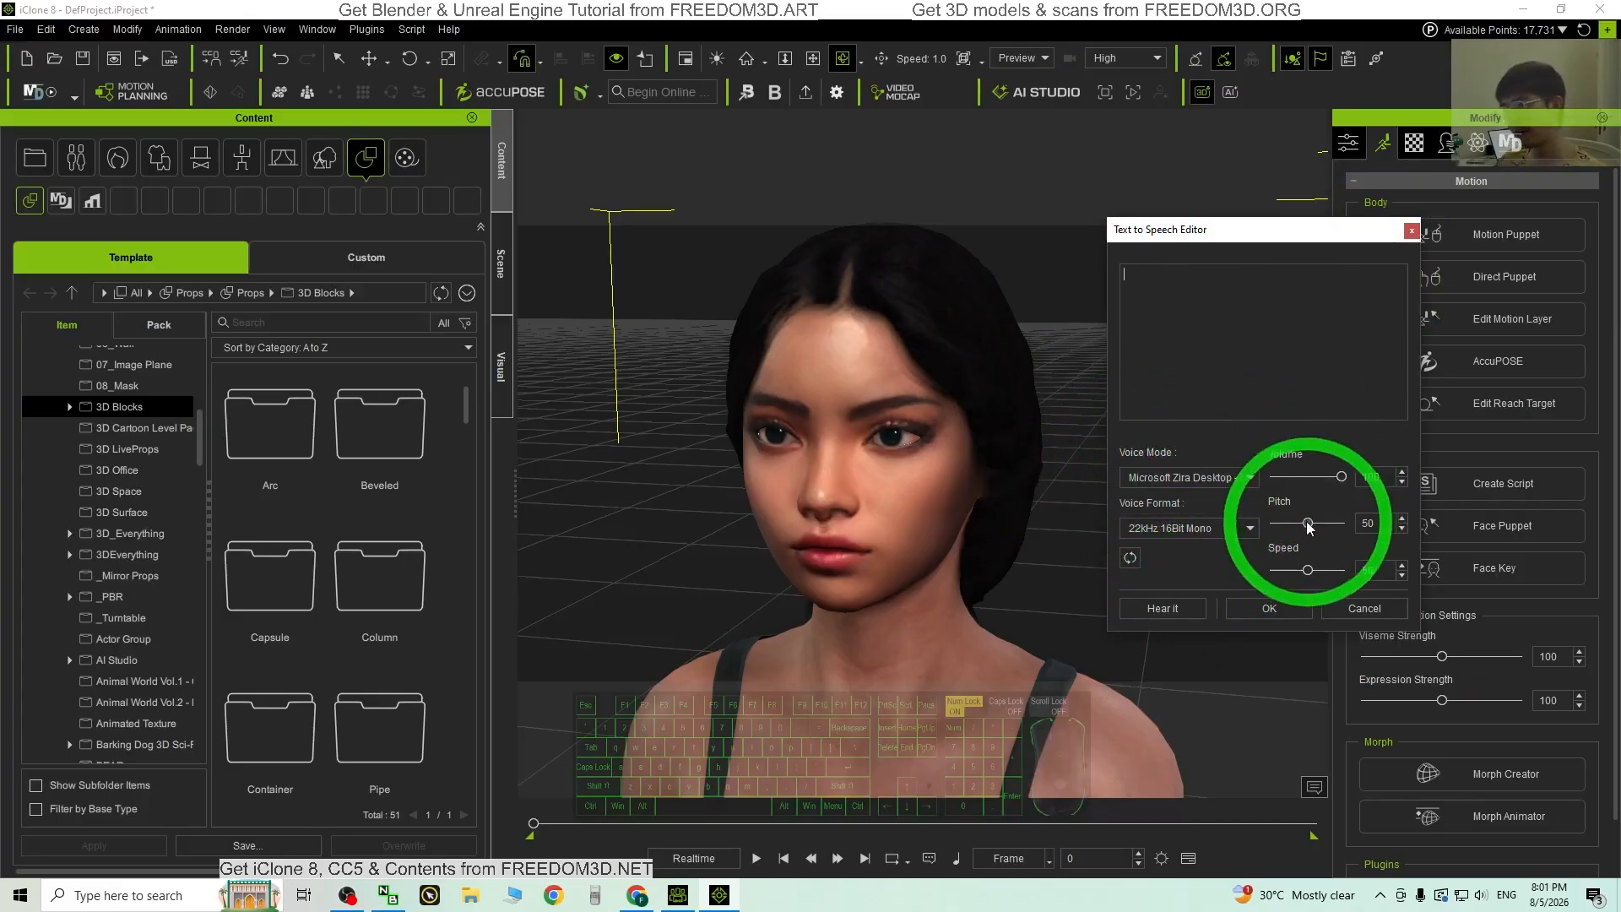
left_click_drag(1308, 524, 1433, 543)
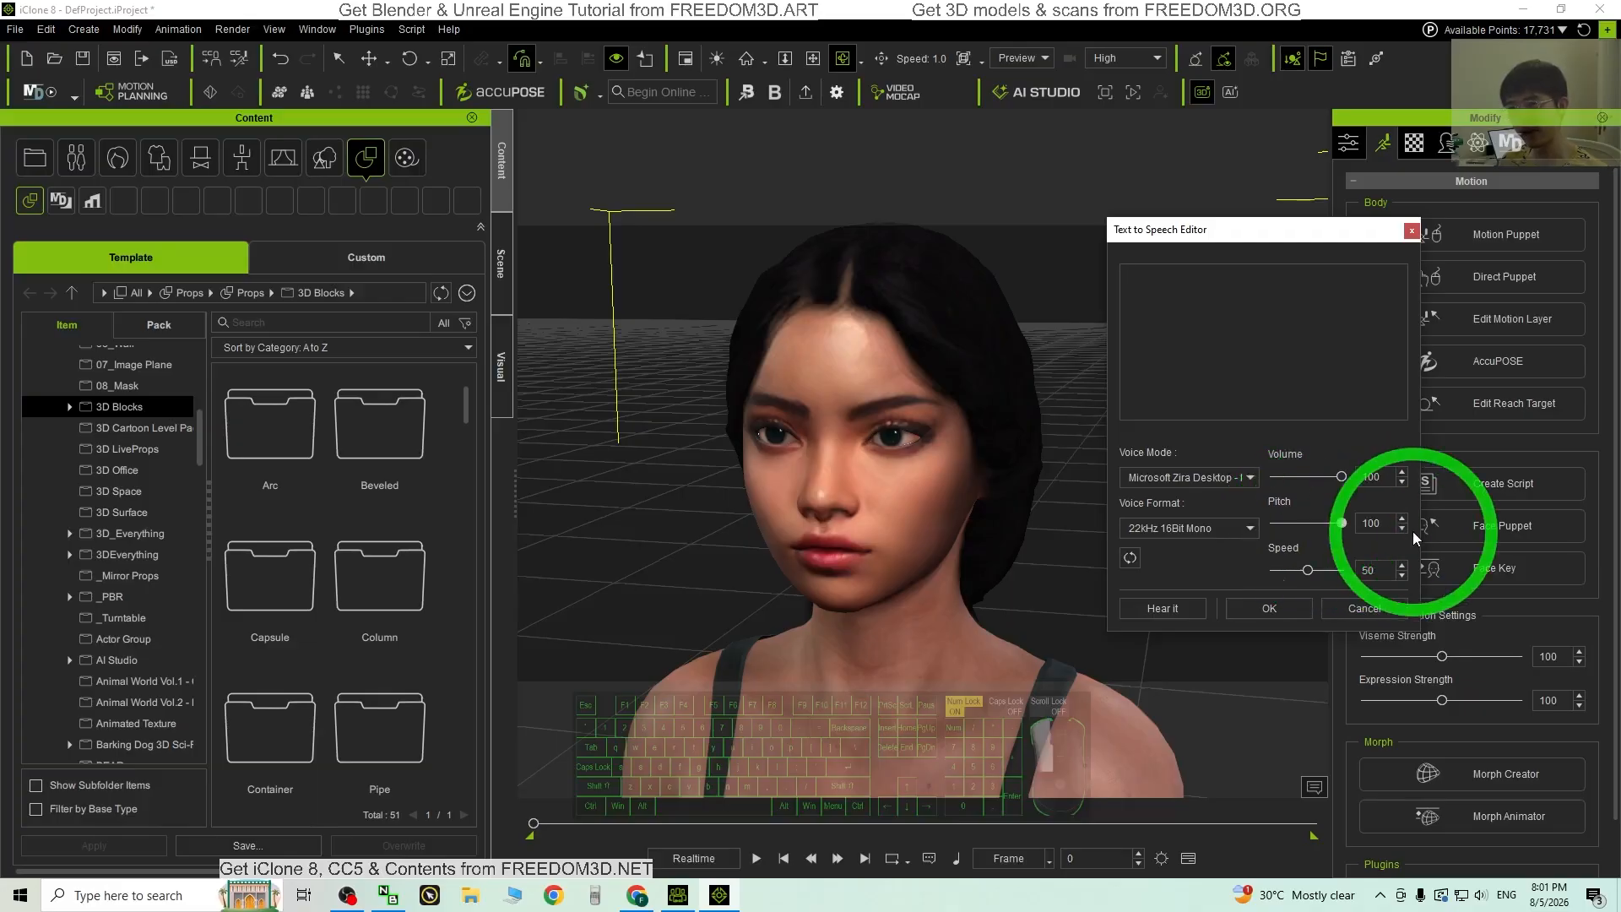
left_click(1185, 296)
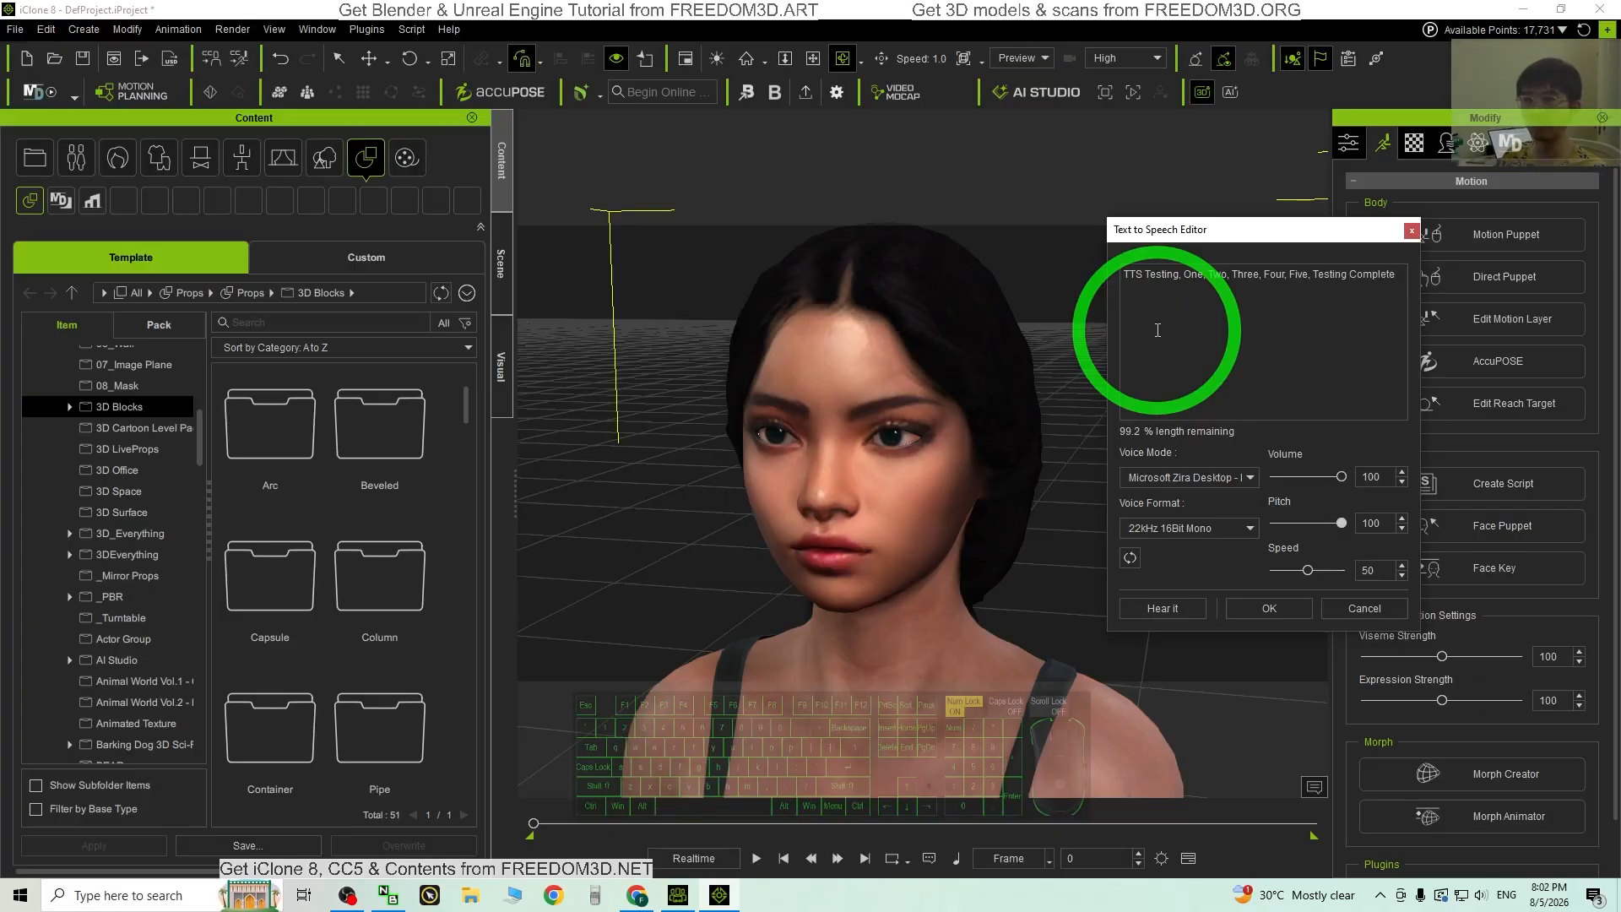
left_click(1268, 610)
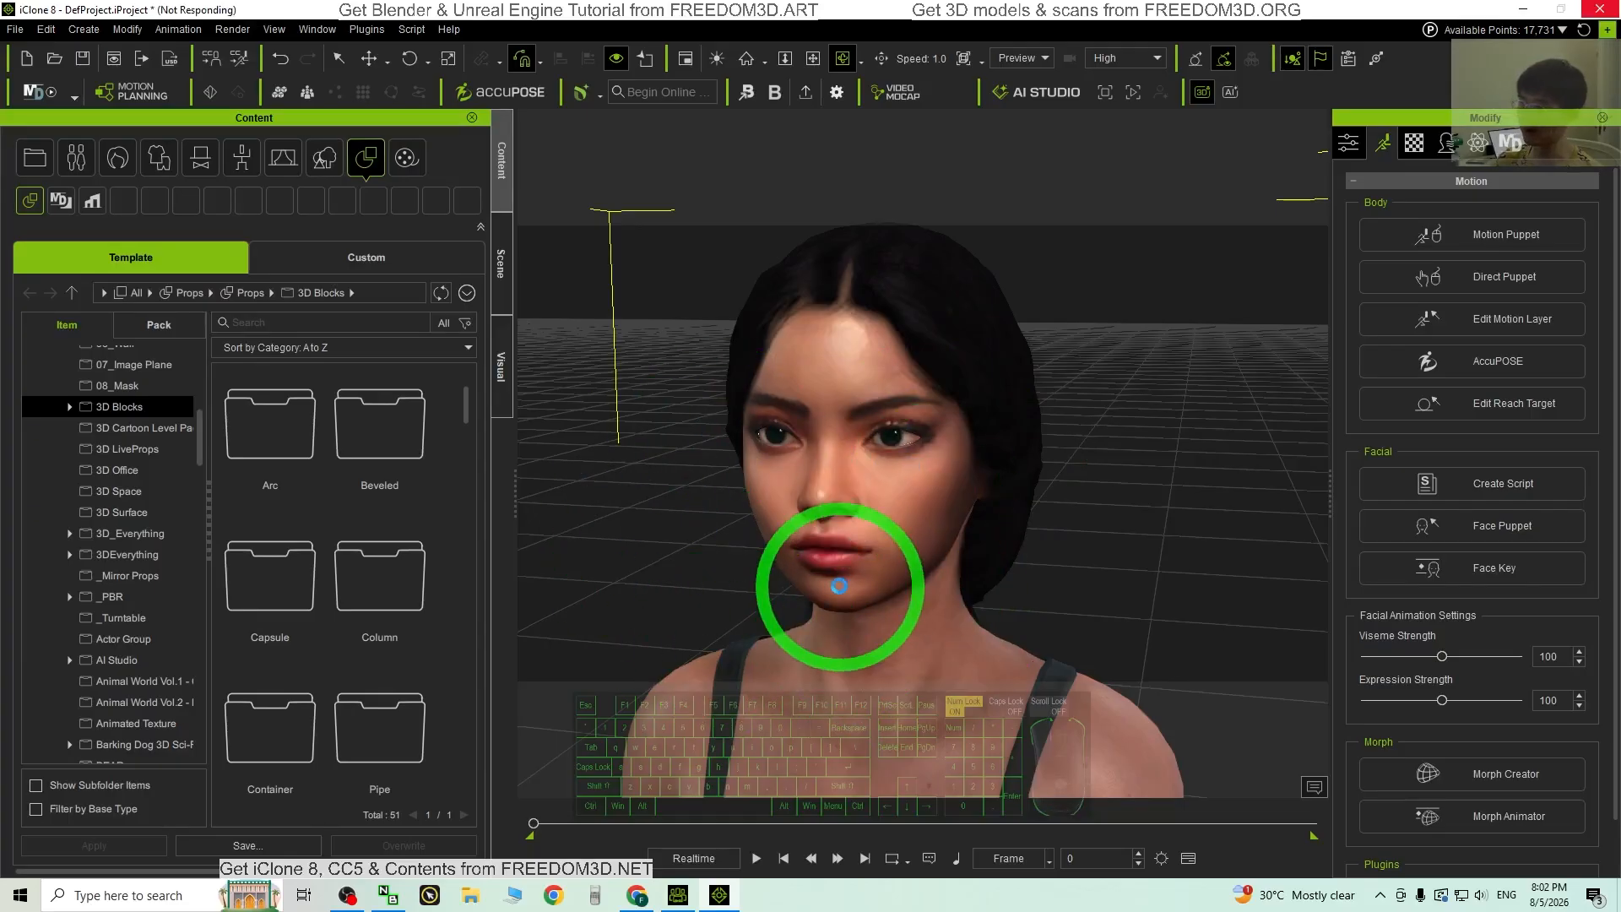
Step: Frame the avatar's face and play the lip-sync animation, orbiting around her before stopping
scroll(970, 597, "down", 5)
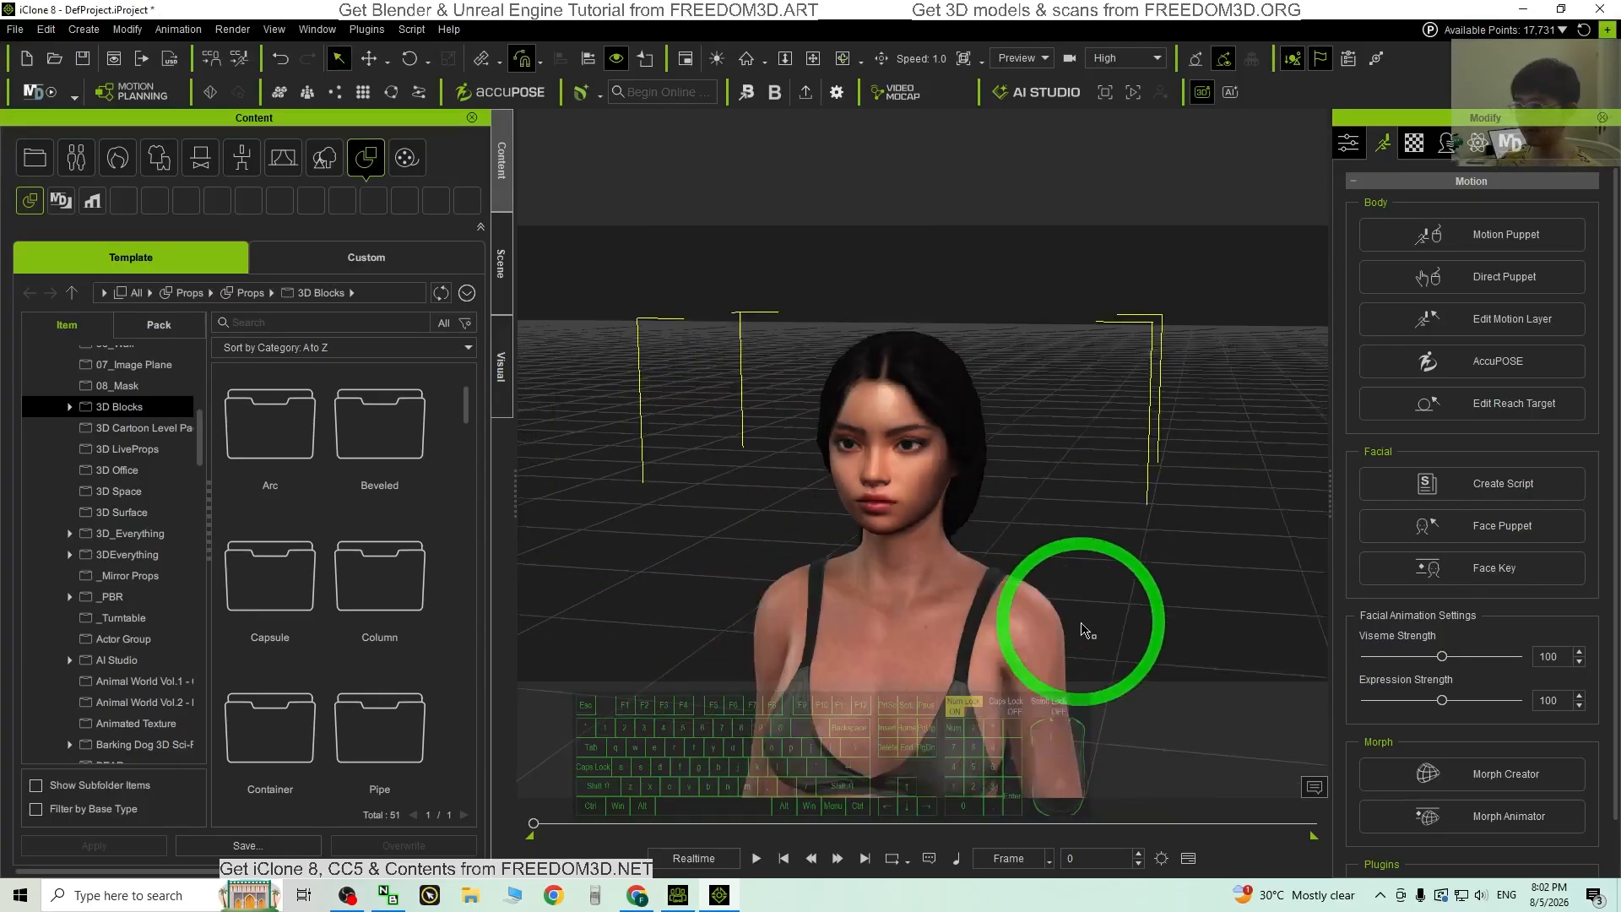
middle_click_drag(1047, 582, 974, 453)
right_click_drag(973, 453, 876, 388)
scroll(875, 388, "up", 5)
middle_click_drag(839, 362, 833, 724)
left_click(757, 859)
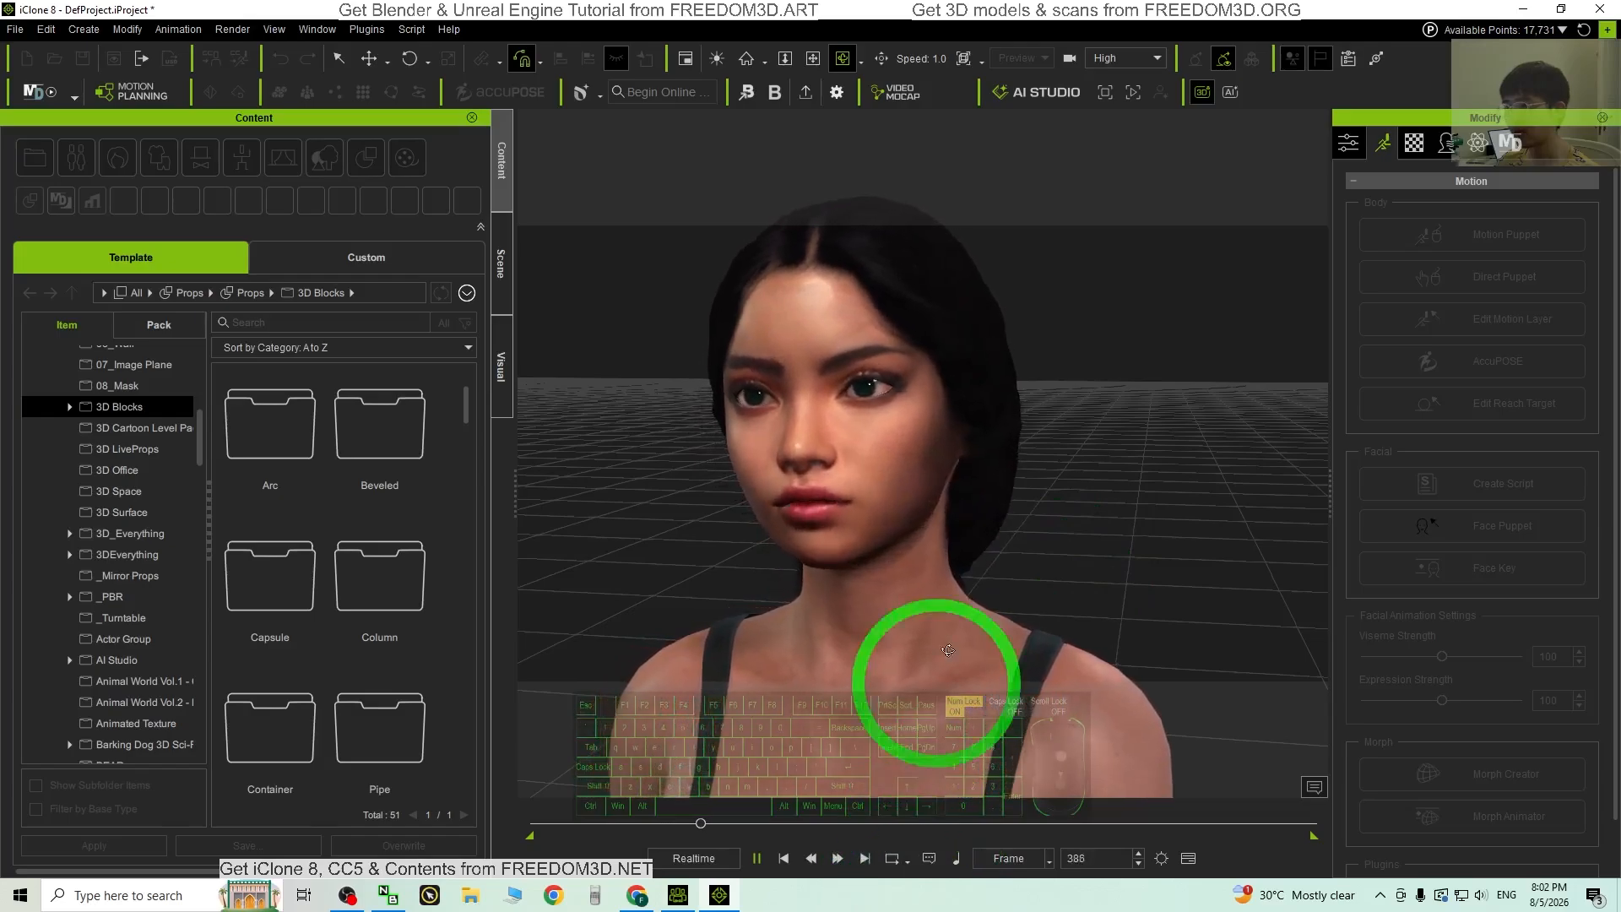
scroll(980, 638, "down", 5)
left_click_drag(1044, 561, 928, 390)
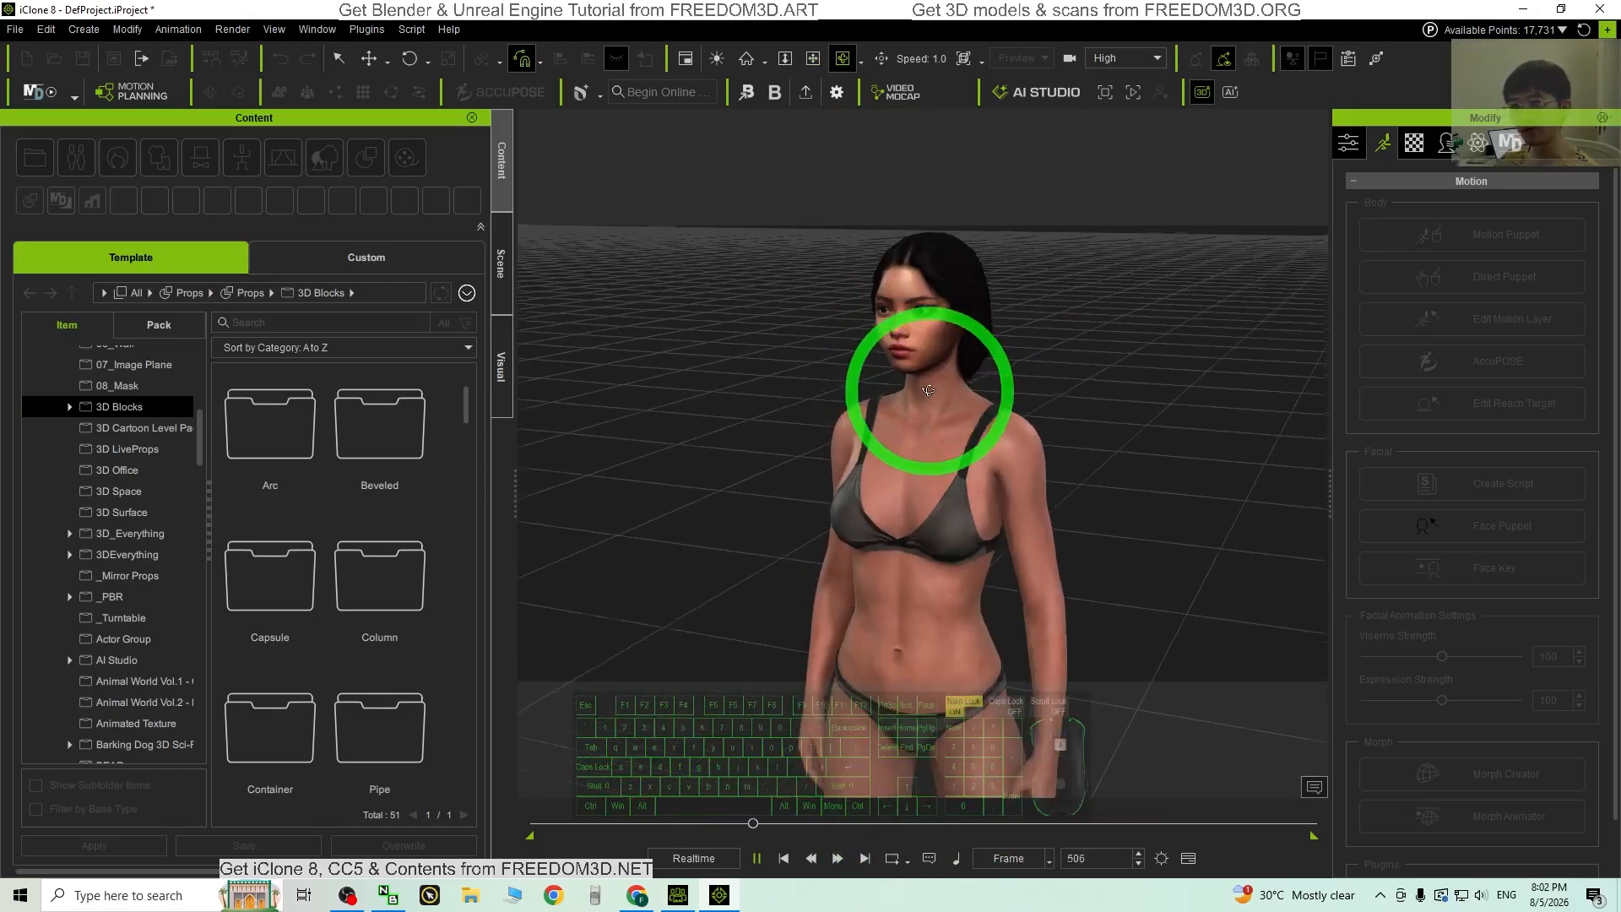
left_click_drag(945, 333, 954, 673)
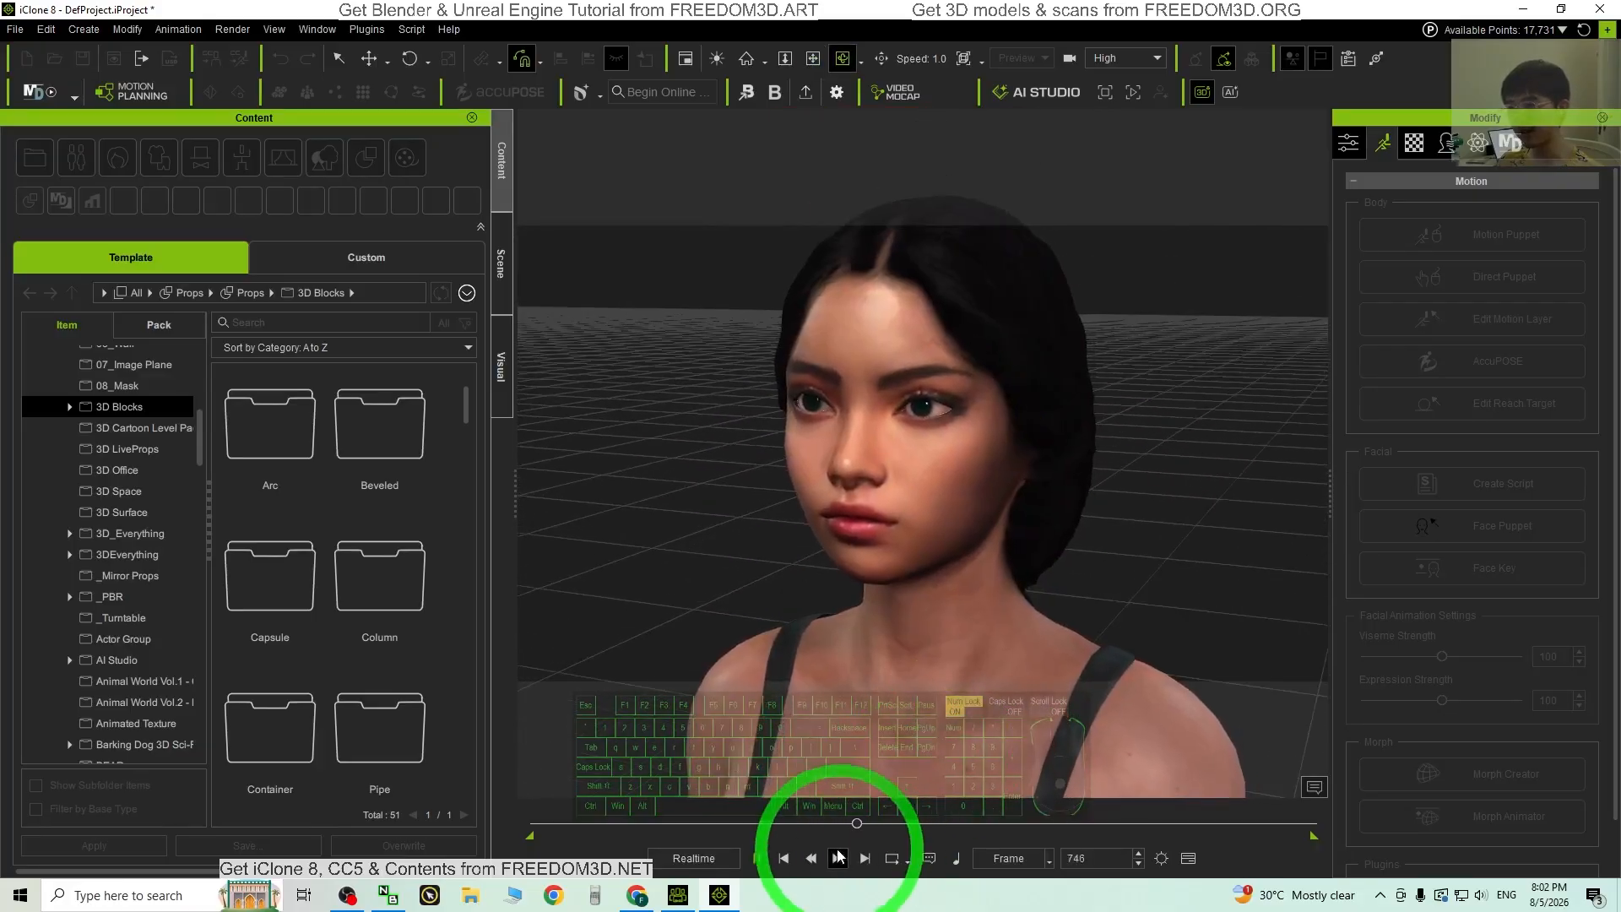
left_click(758, 858)
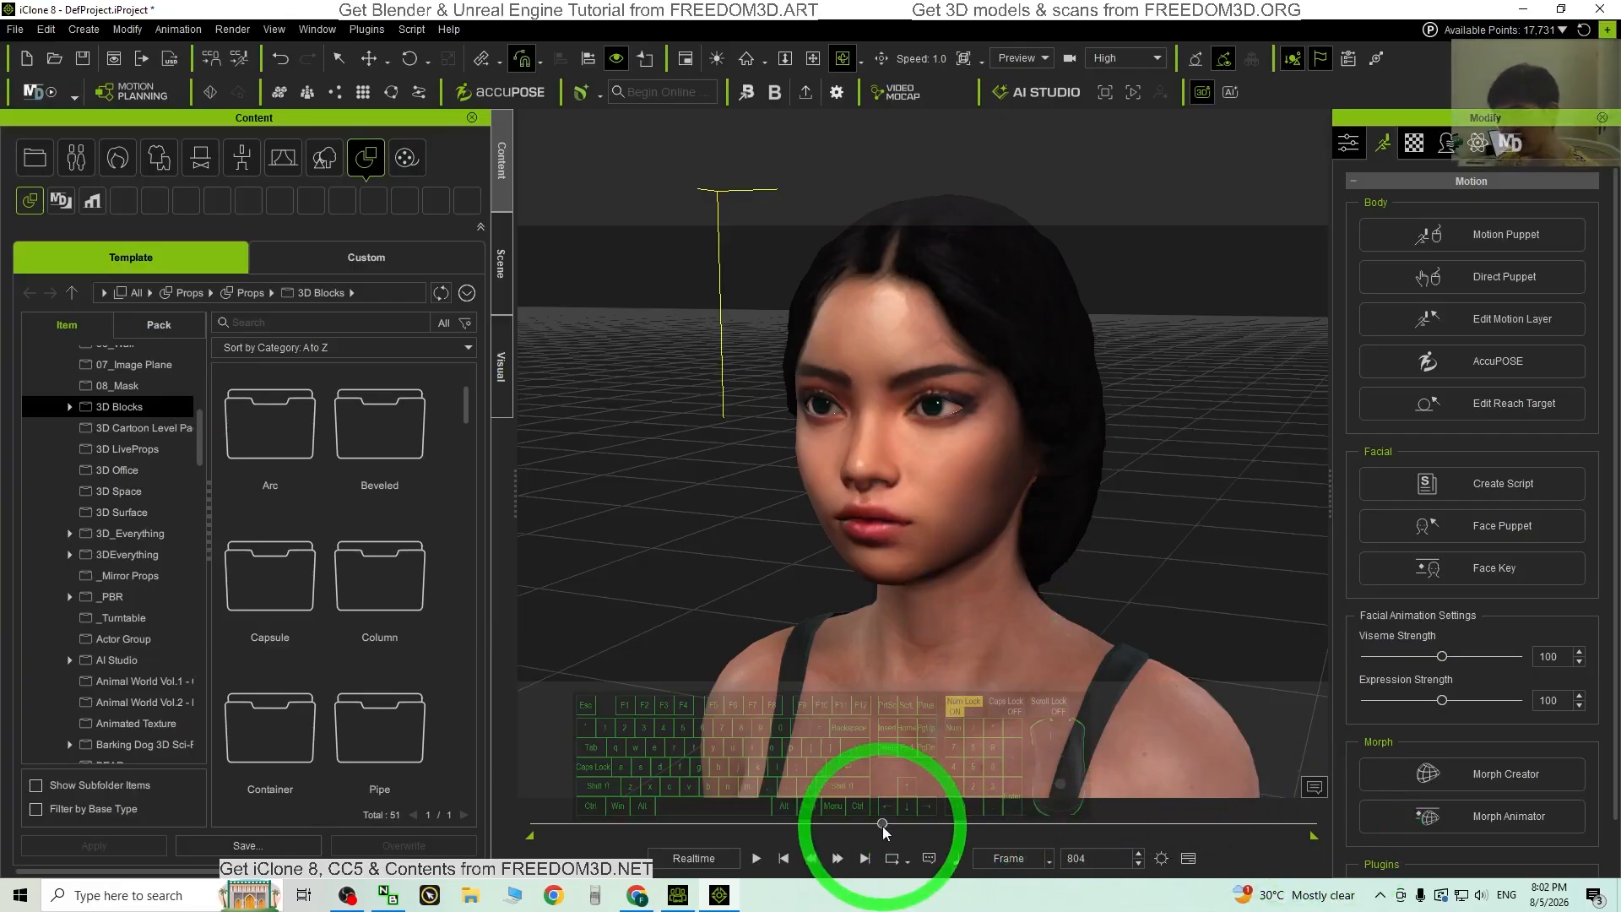
Step: Rewind to frame 0 and shorten the playback range end to about 995
left_click_drag(882, 823, 829, 839)
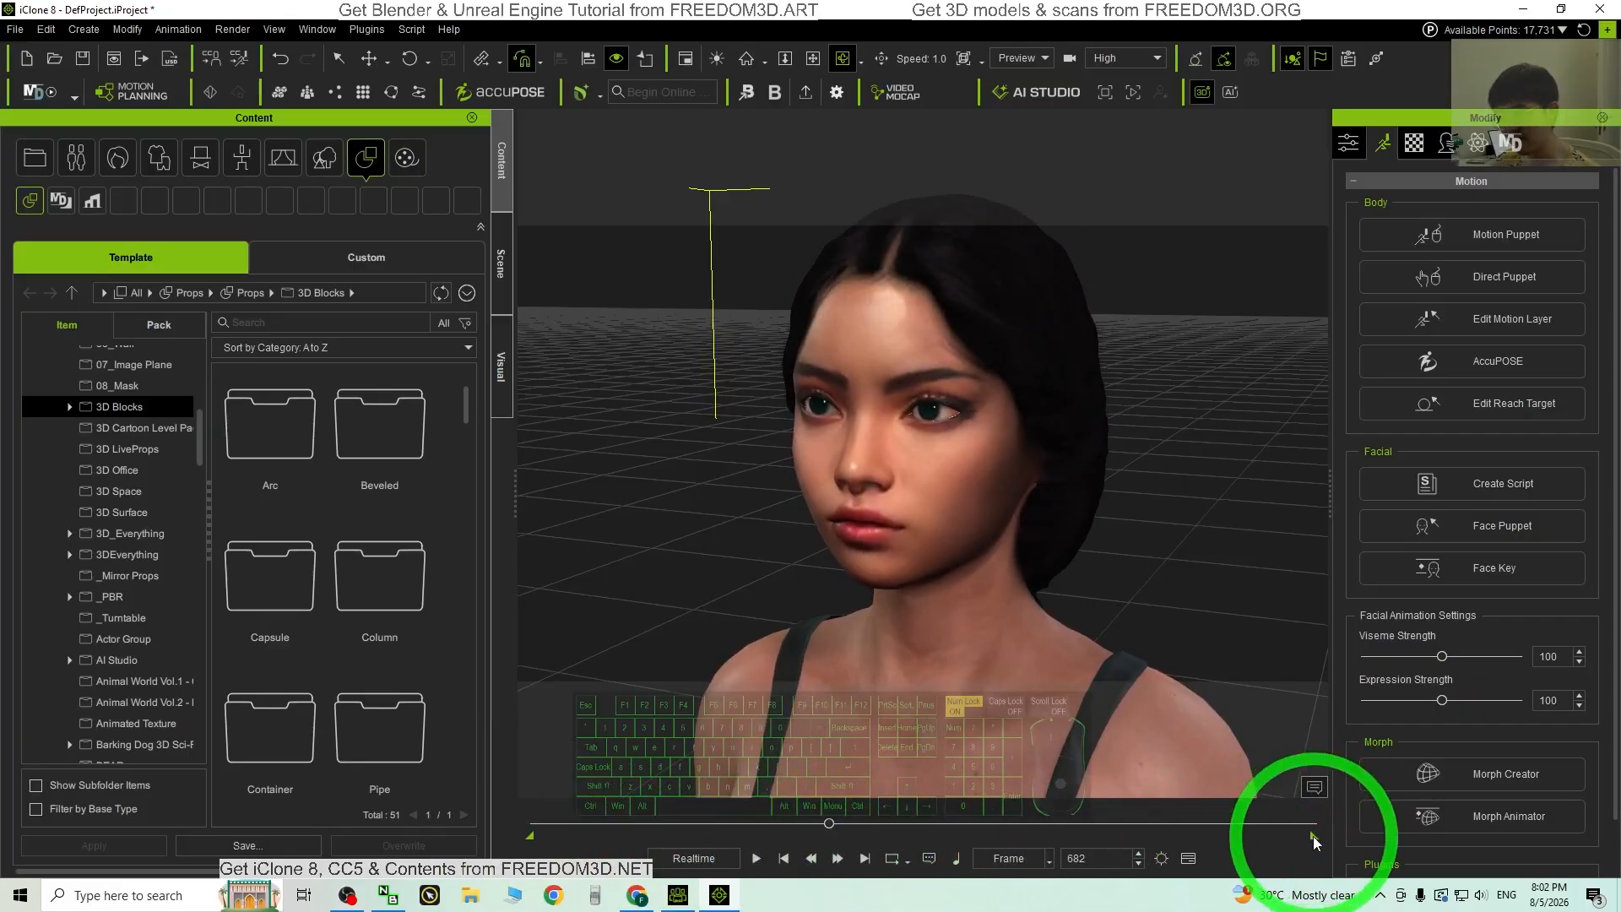
left_click_drag(1312, 838, 1013, 849)
left_click_drag(889, 860, 830, 862)
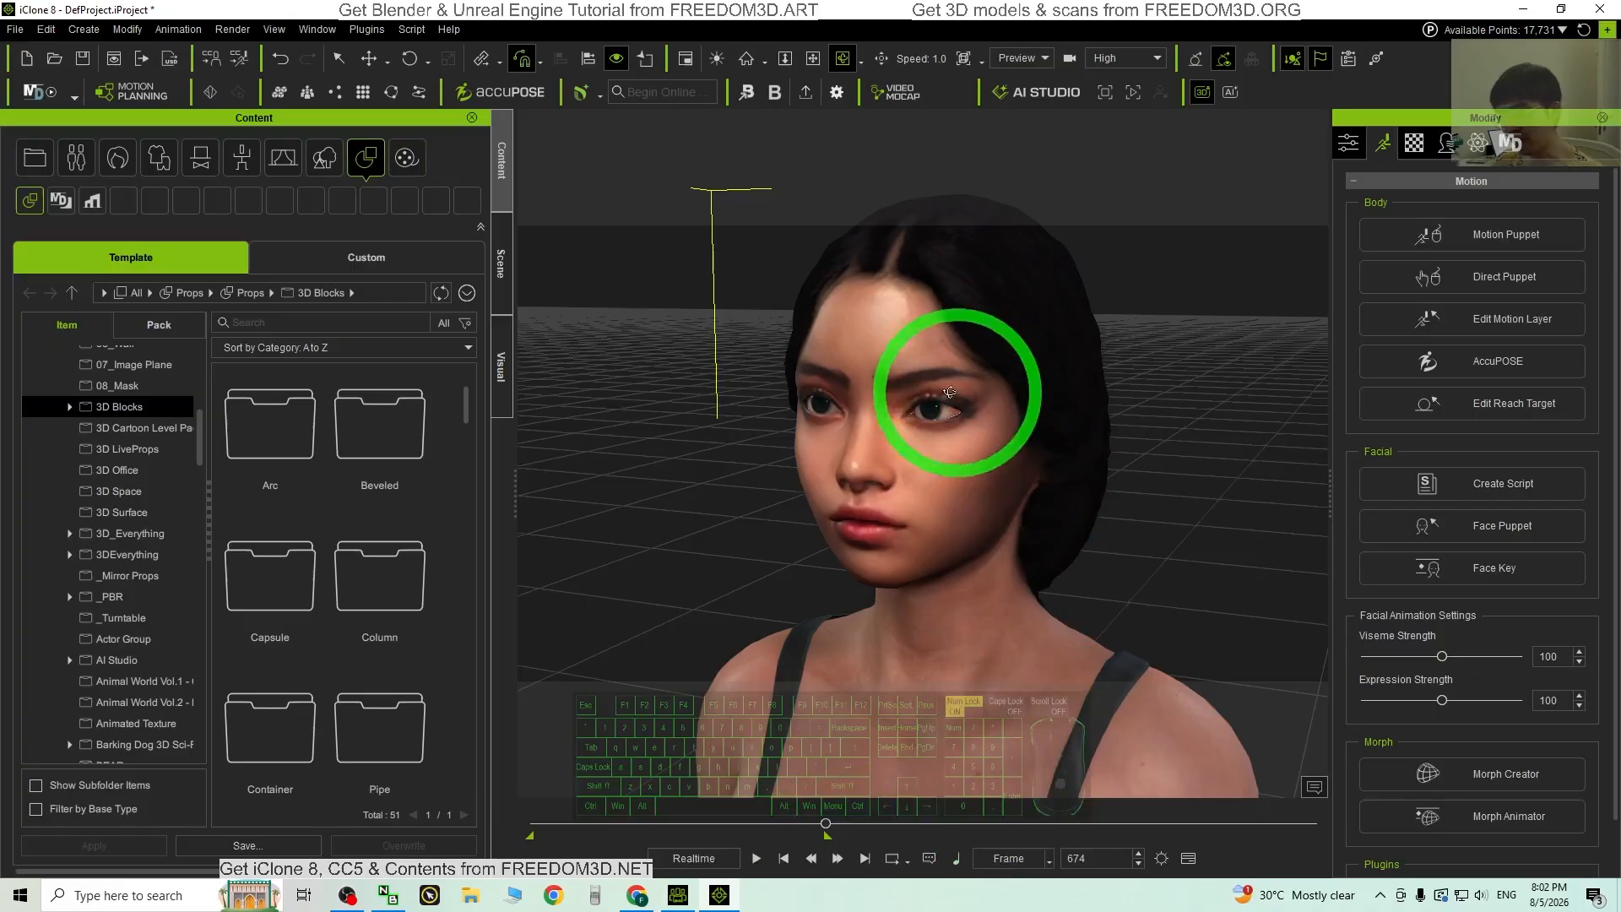
scroll(981, 663, "down", 5)
scroll(986, 642, "up", 5)
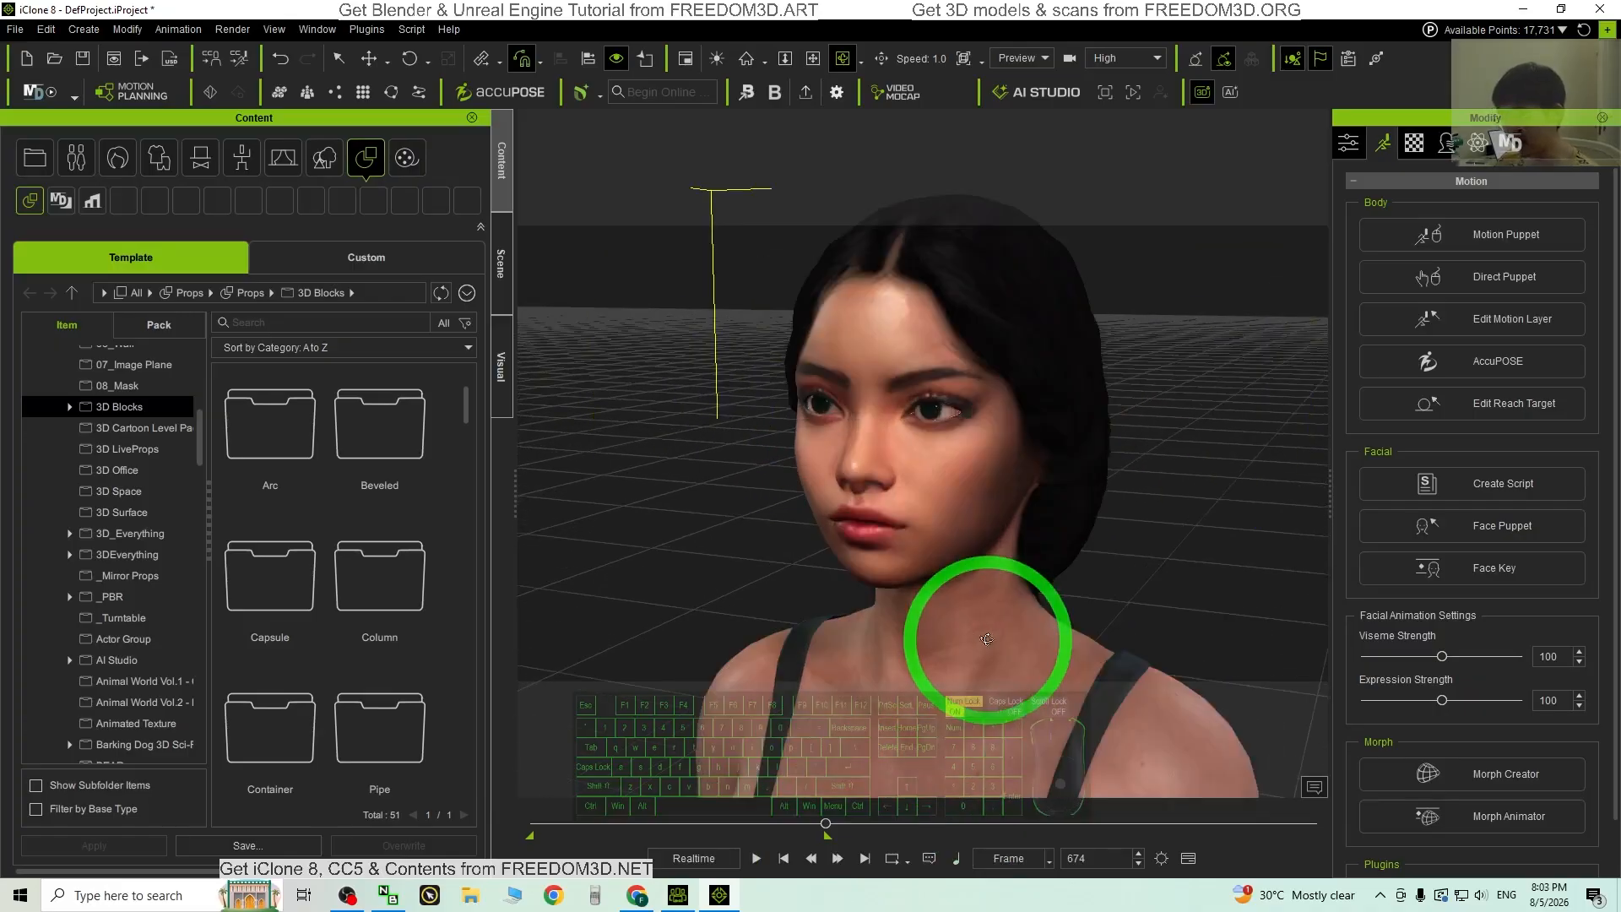
Step: Replay the speech from the start, pause at frame 480, then rewind to the first frame
left_click(813, 859)
left_click(757, 858)
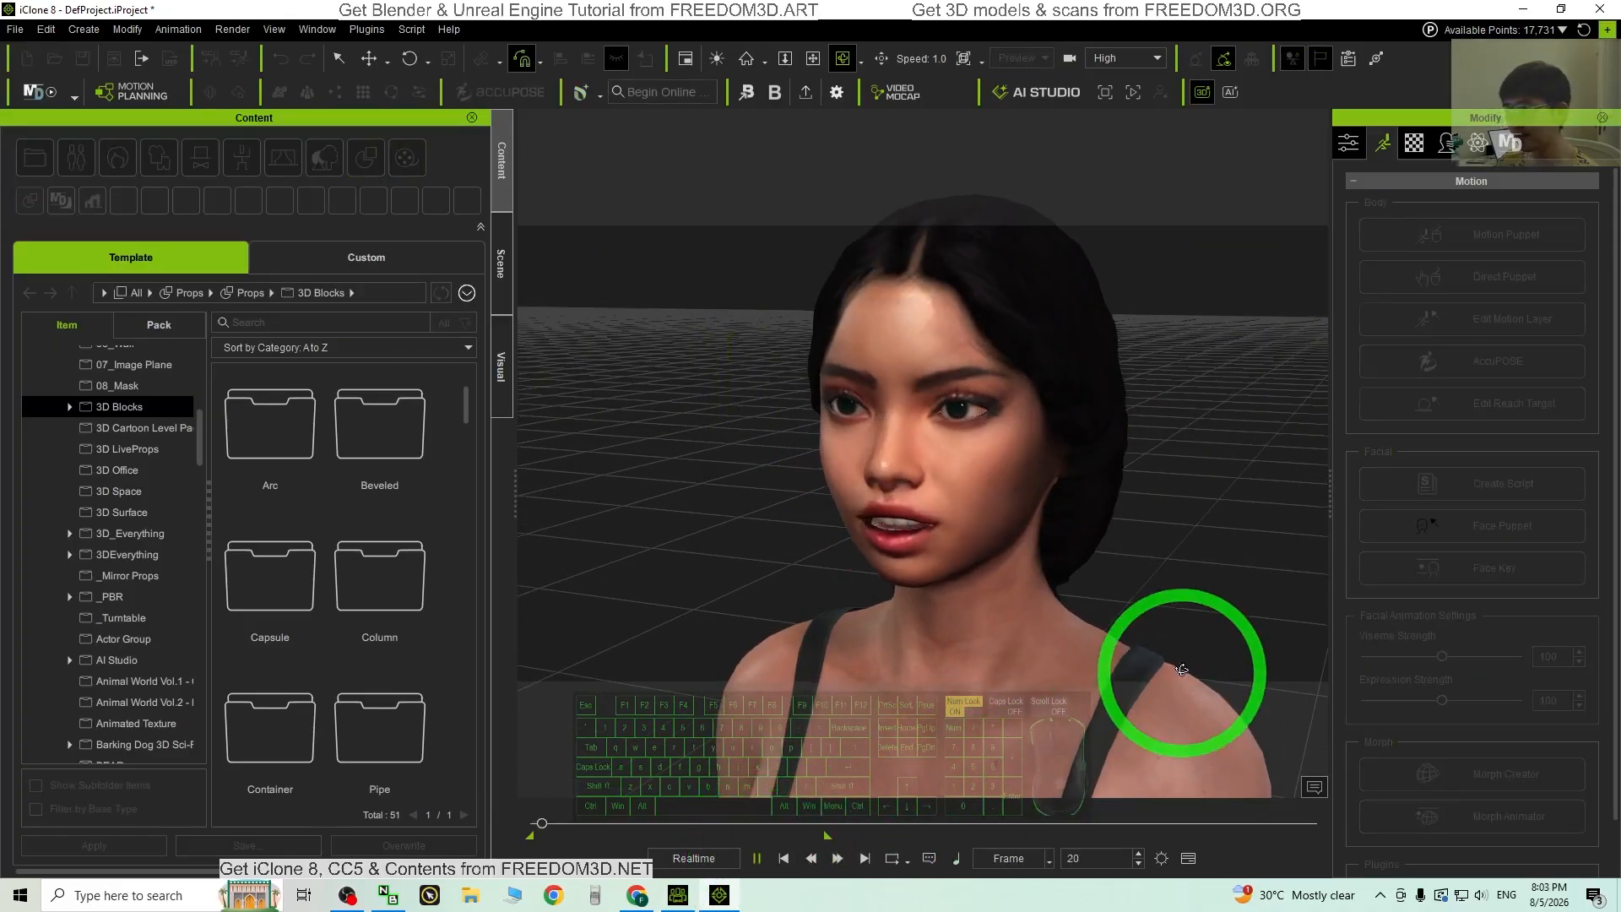
scroll(1086, 523, "up", 5)
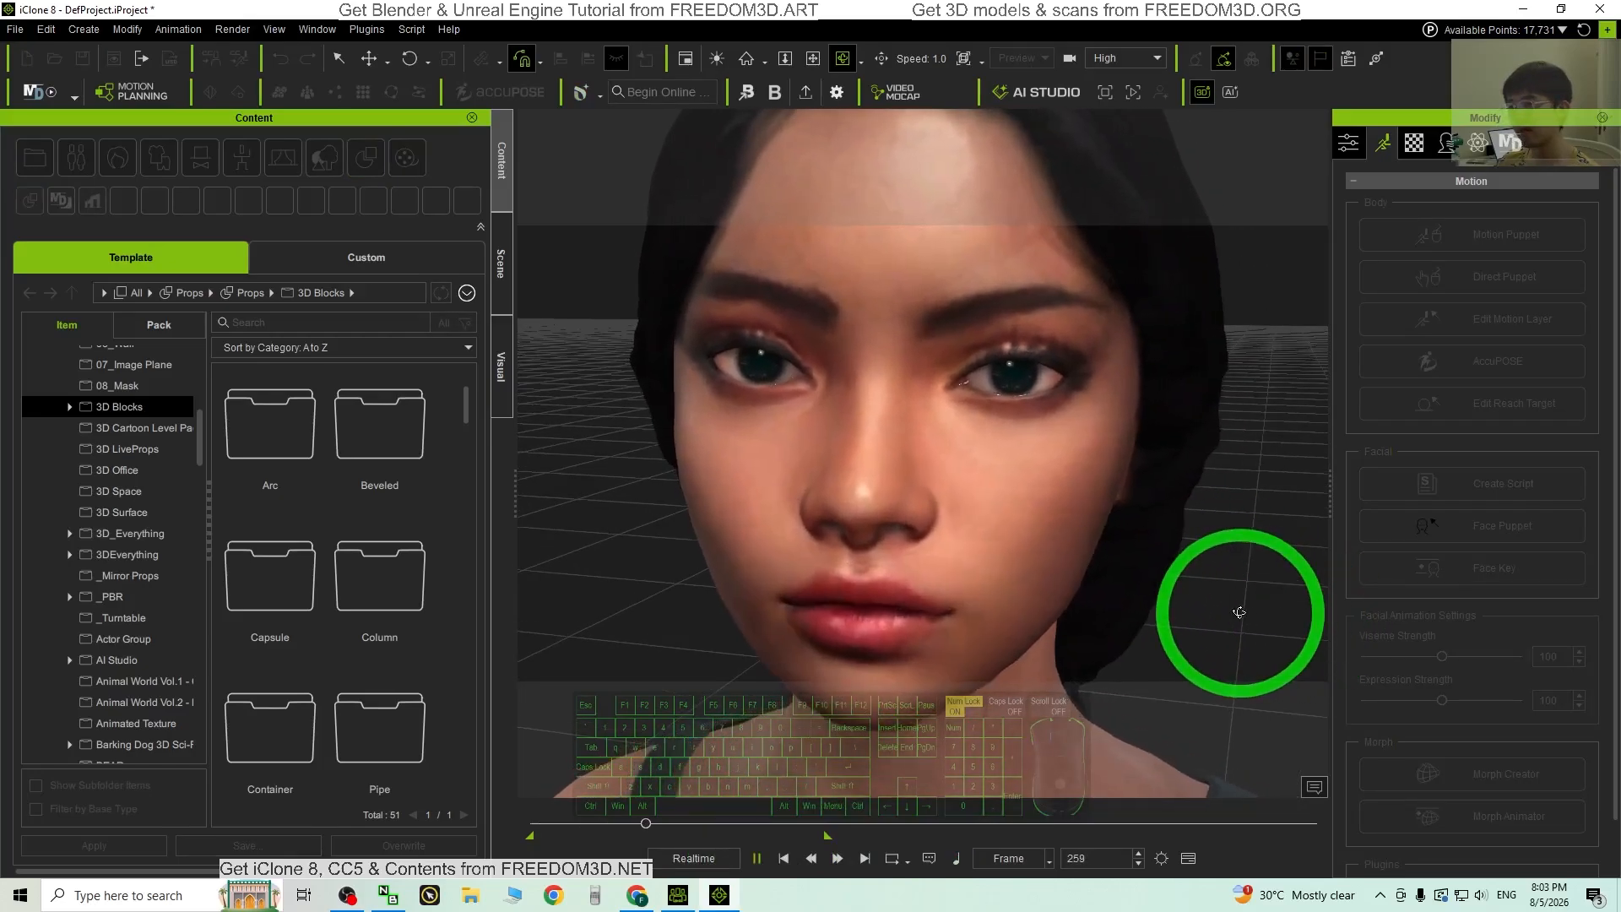
scroll(1185, 576, "down", 5)
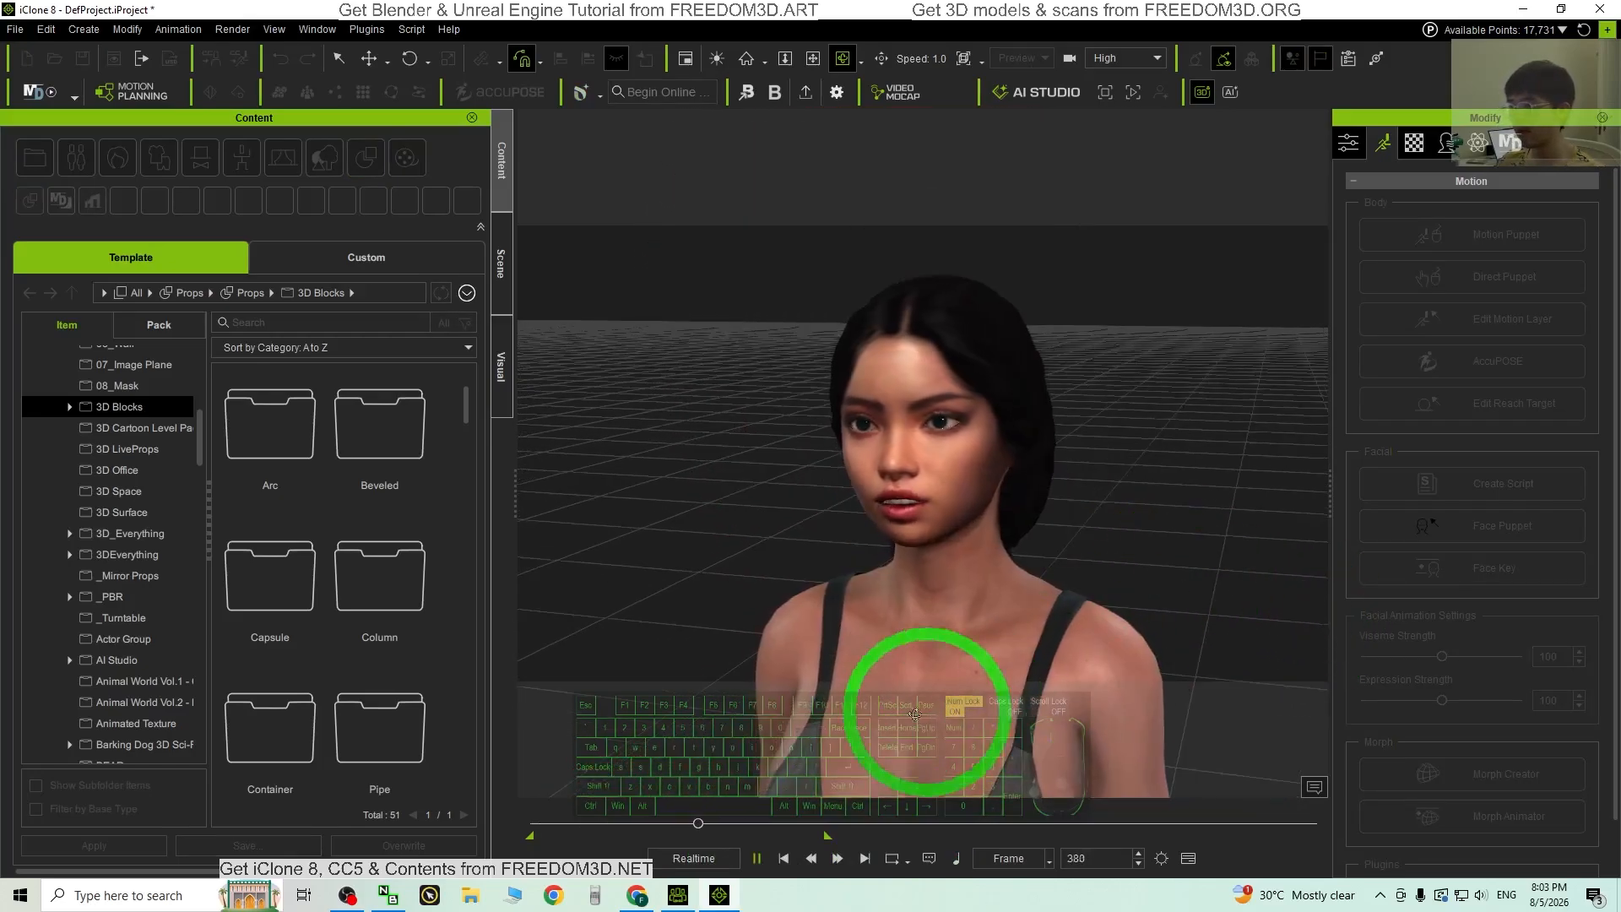
left_click(765, 861)
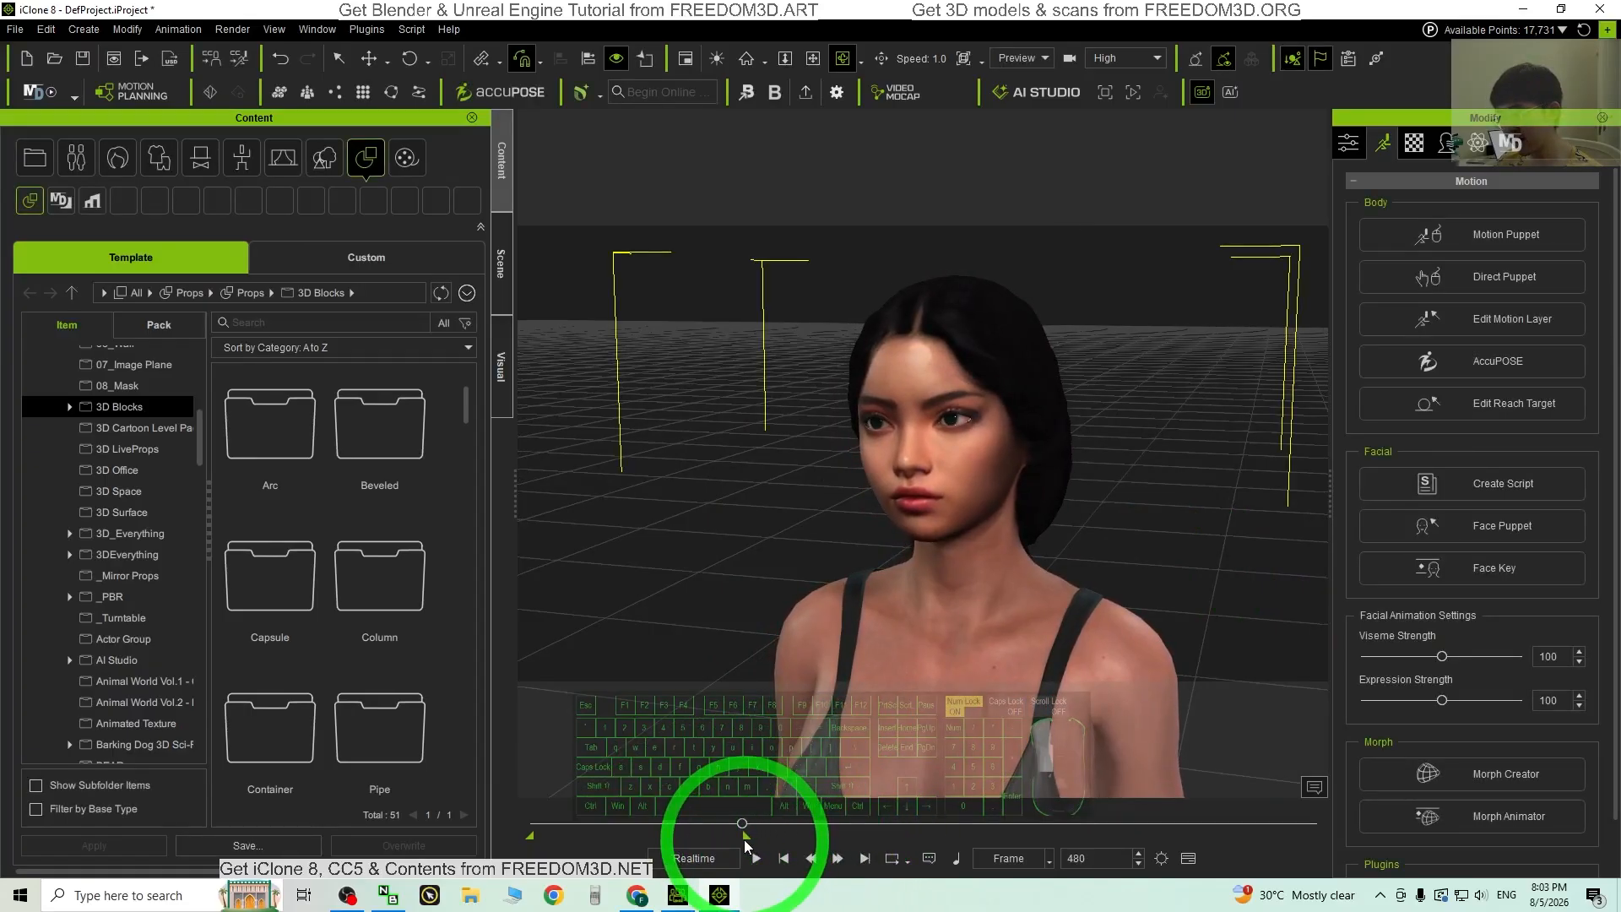
left_click(783, 858)
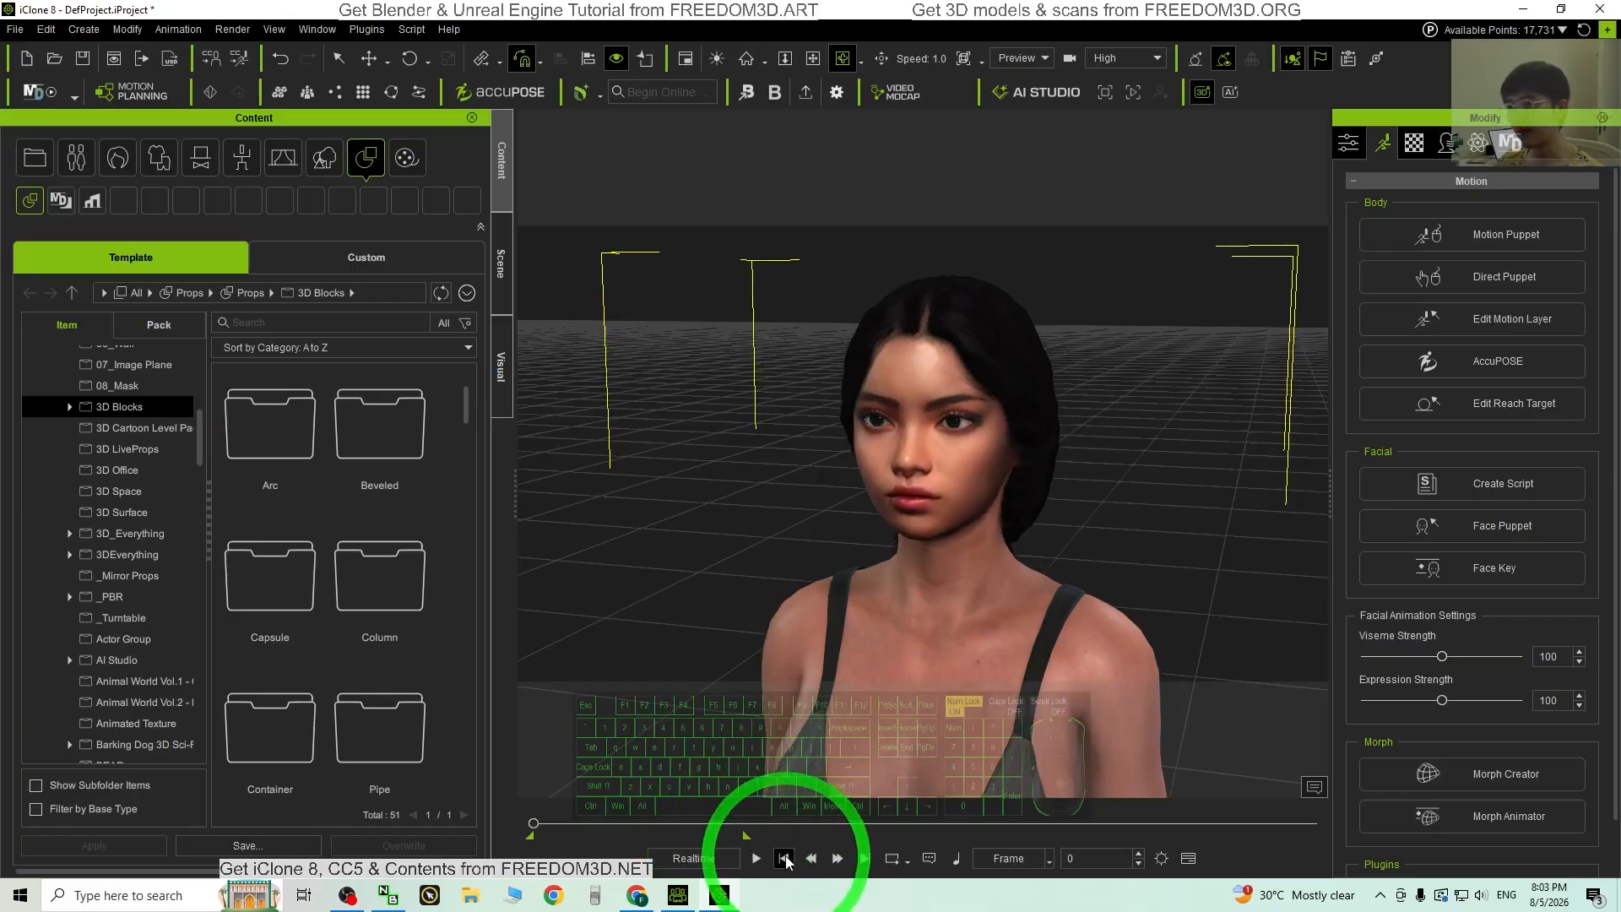
Step: Shrink iClone to a smaller floating window over the desktop, hiding Character Creator
left_click_drag(912, 8, 1009, 126)
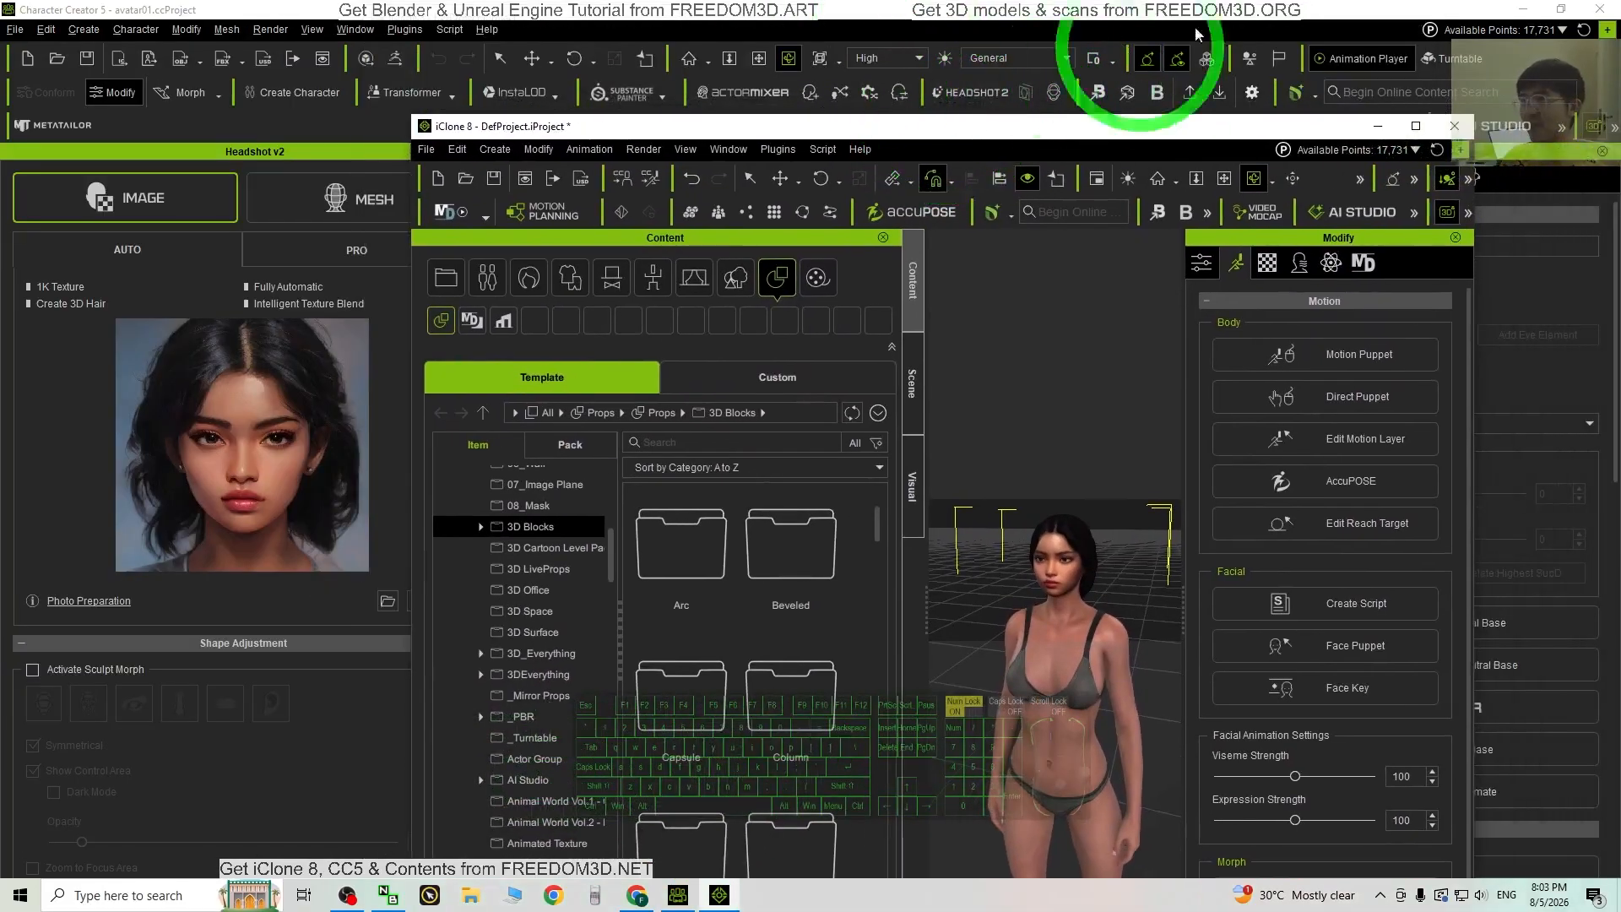
left_click(1522, 8)
left_click_drag(789, 126, 728, 45)
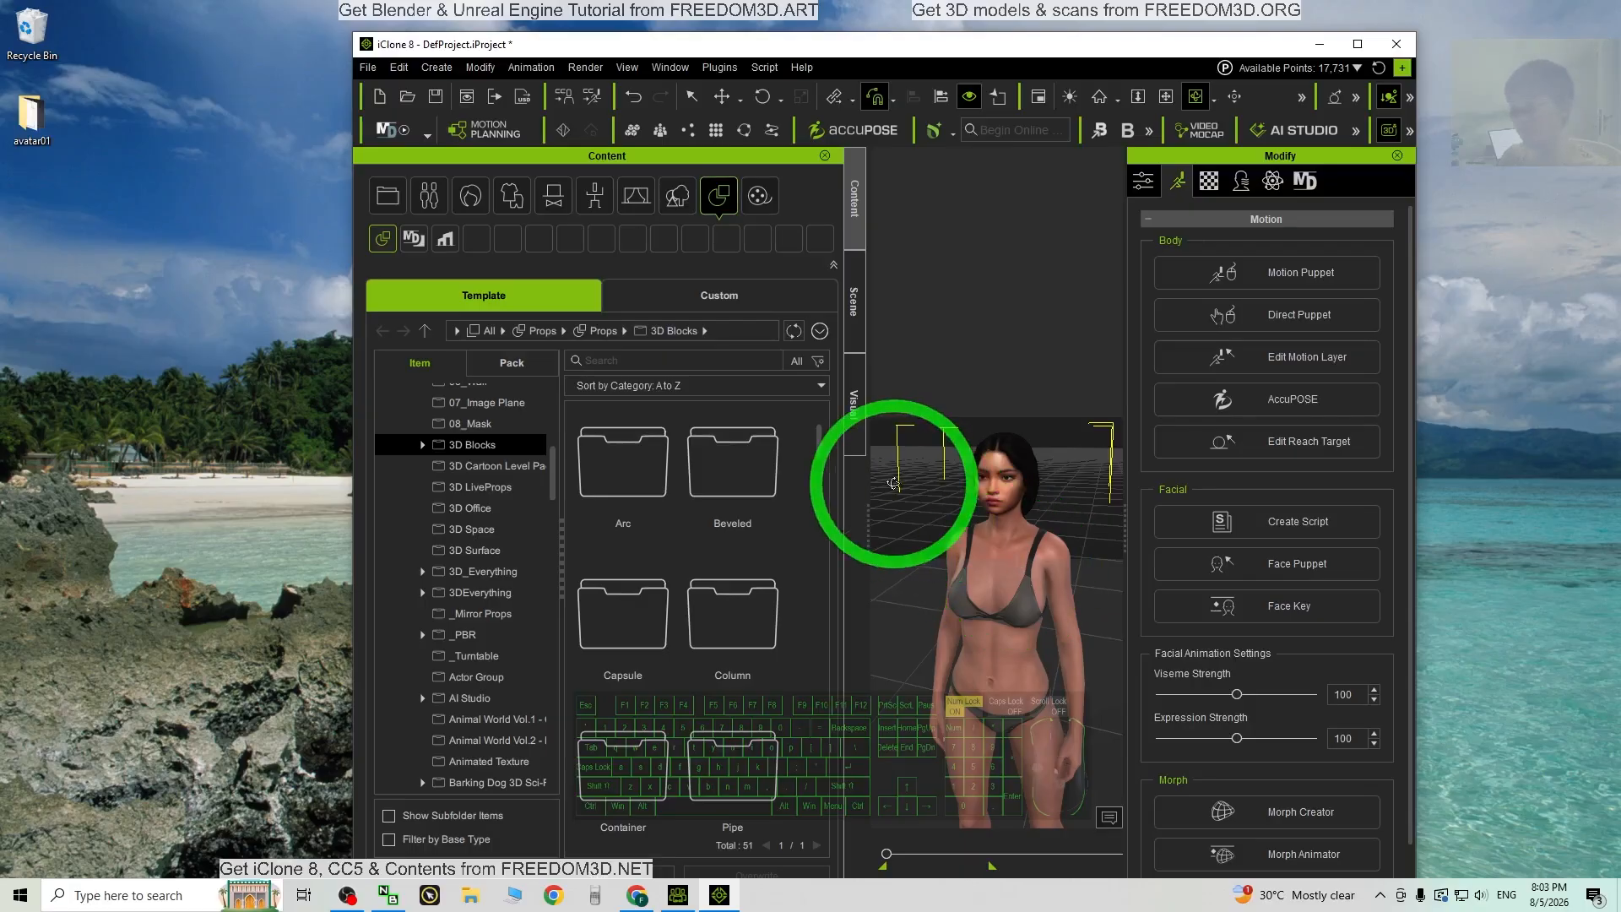
Step: Peek at the FBX export settings, then select the CC3_Base_Plus character in the scene
left_click(368, 68)
mouse_move(404, 225)
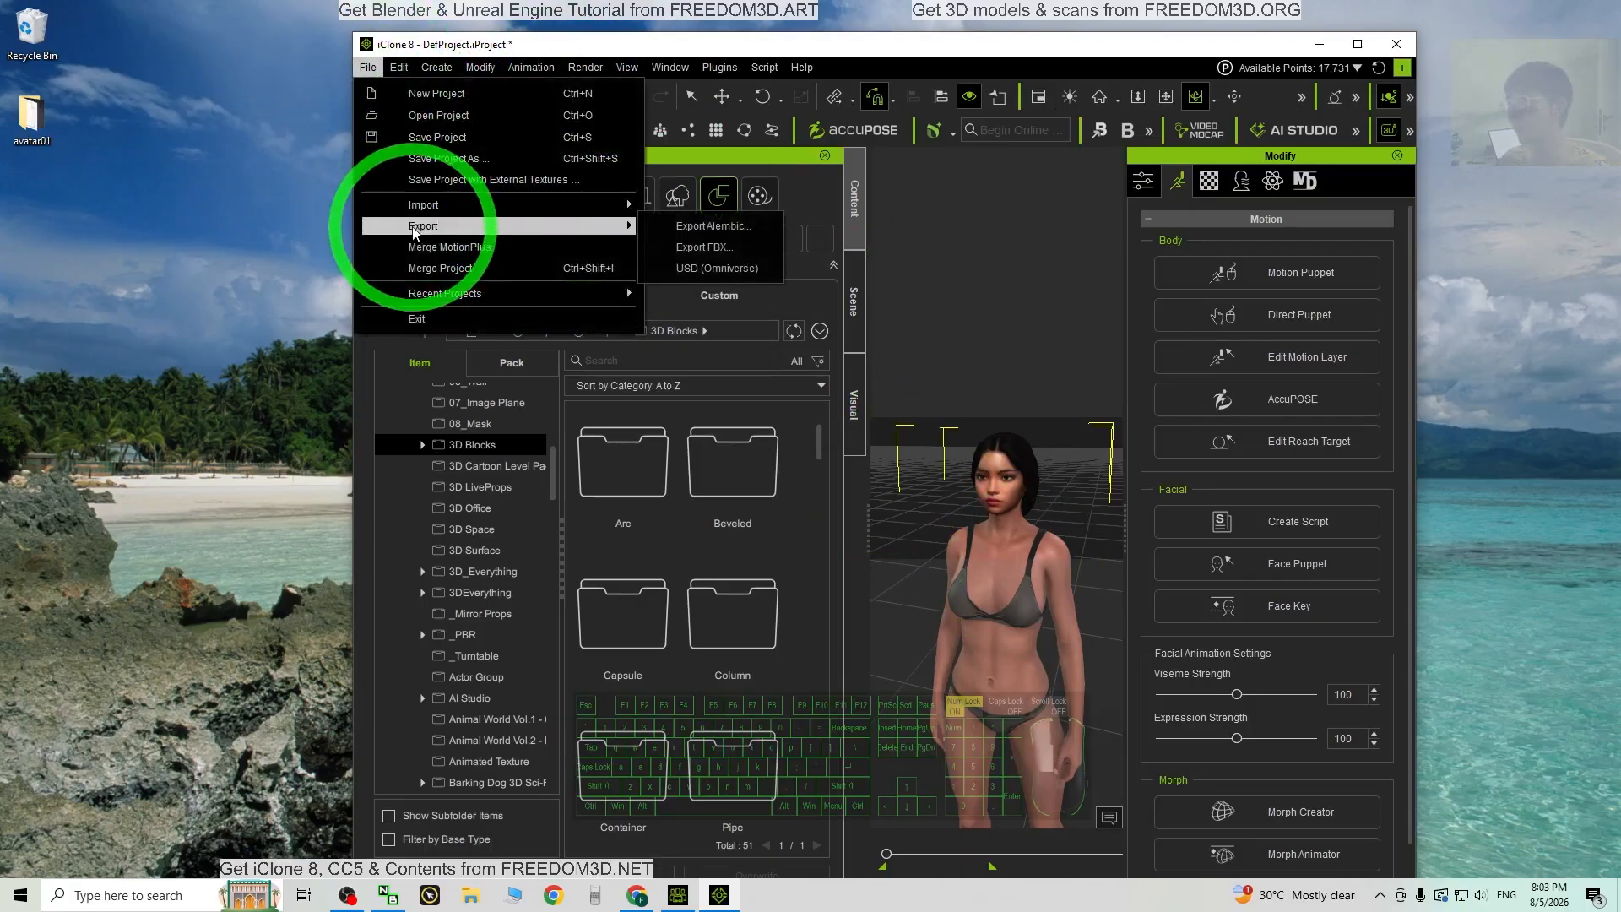
left_click(713, 250)
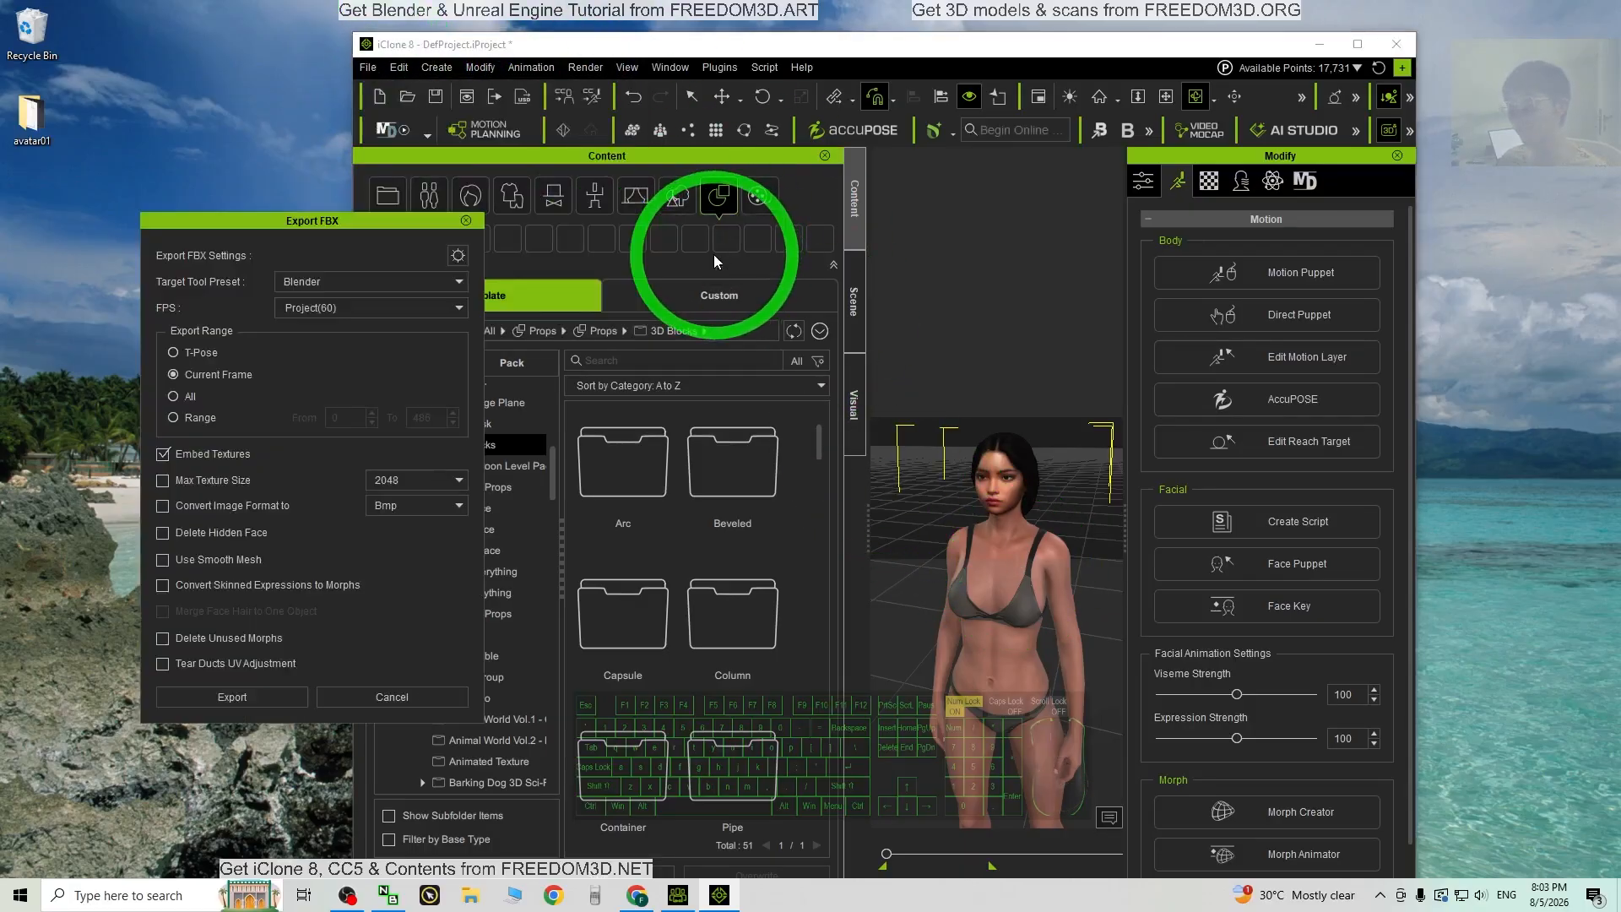
left_click(465, 220)
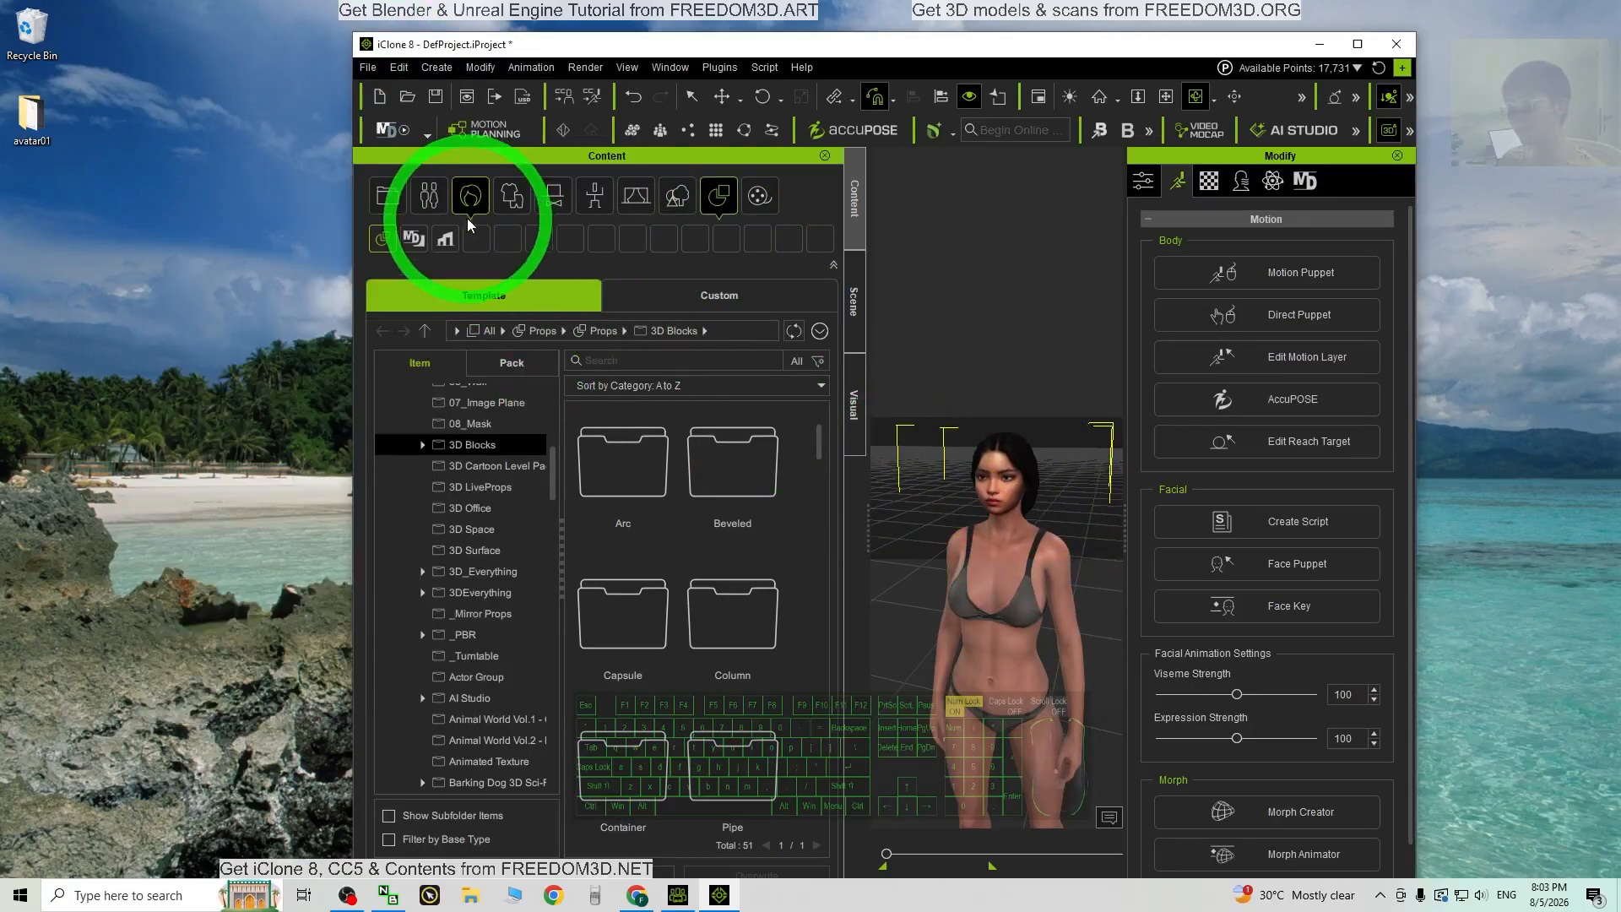
left_click(1017, 511)
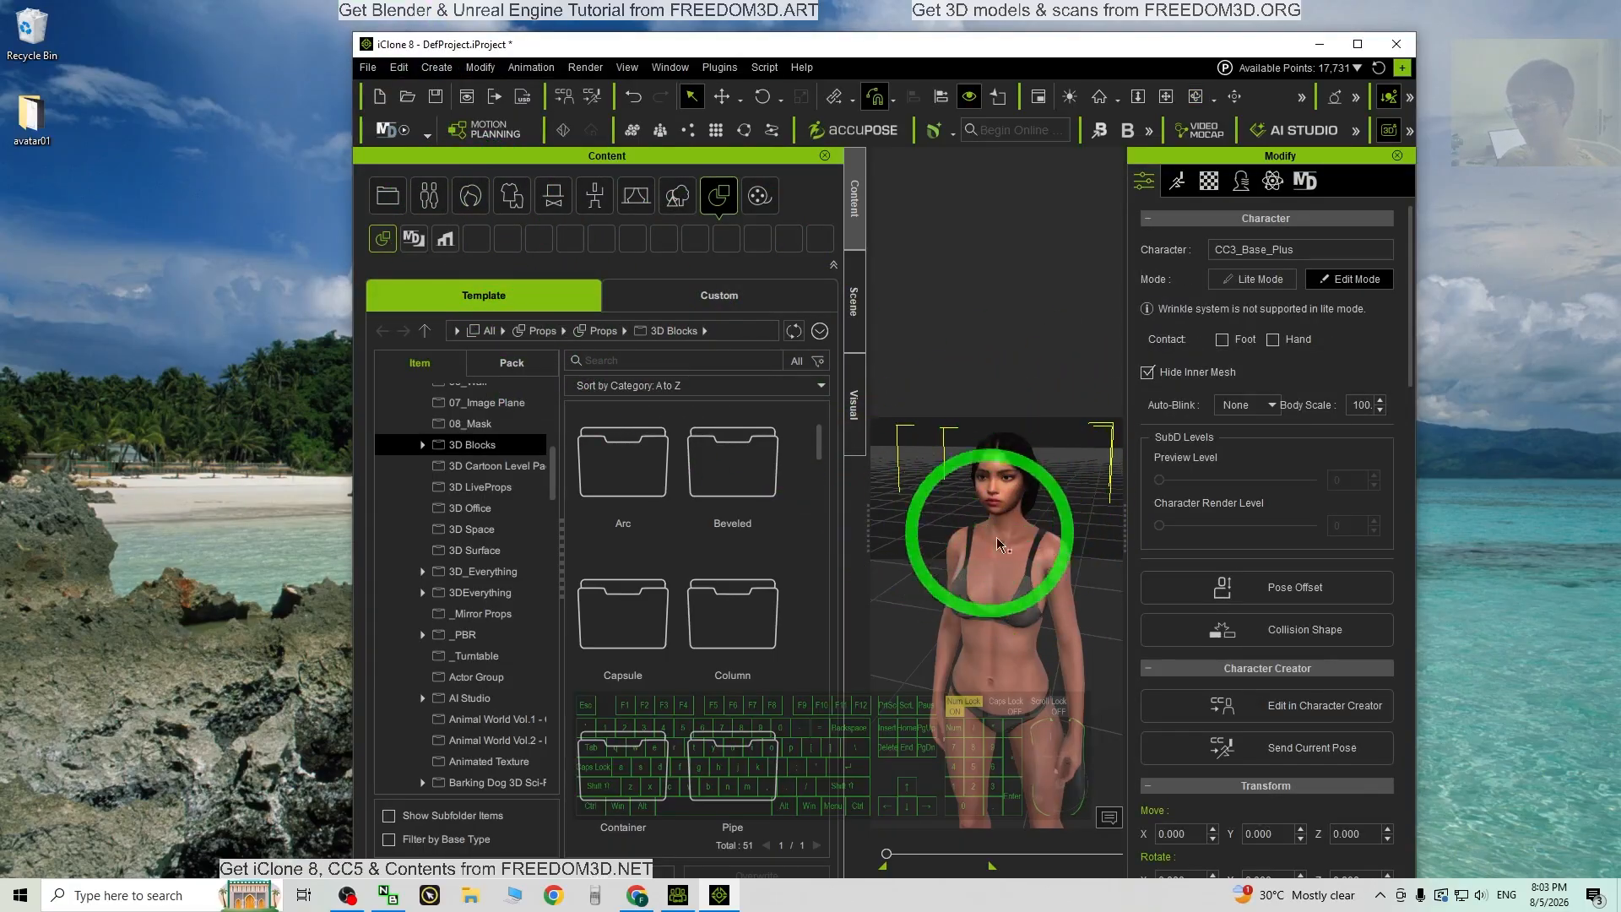
left_click(368, 67)
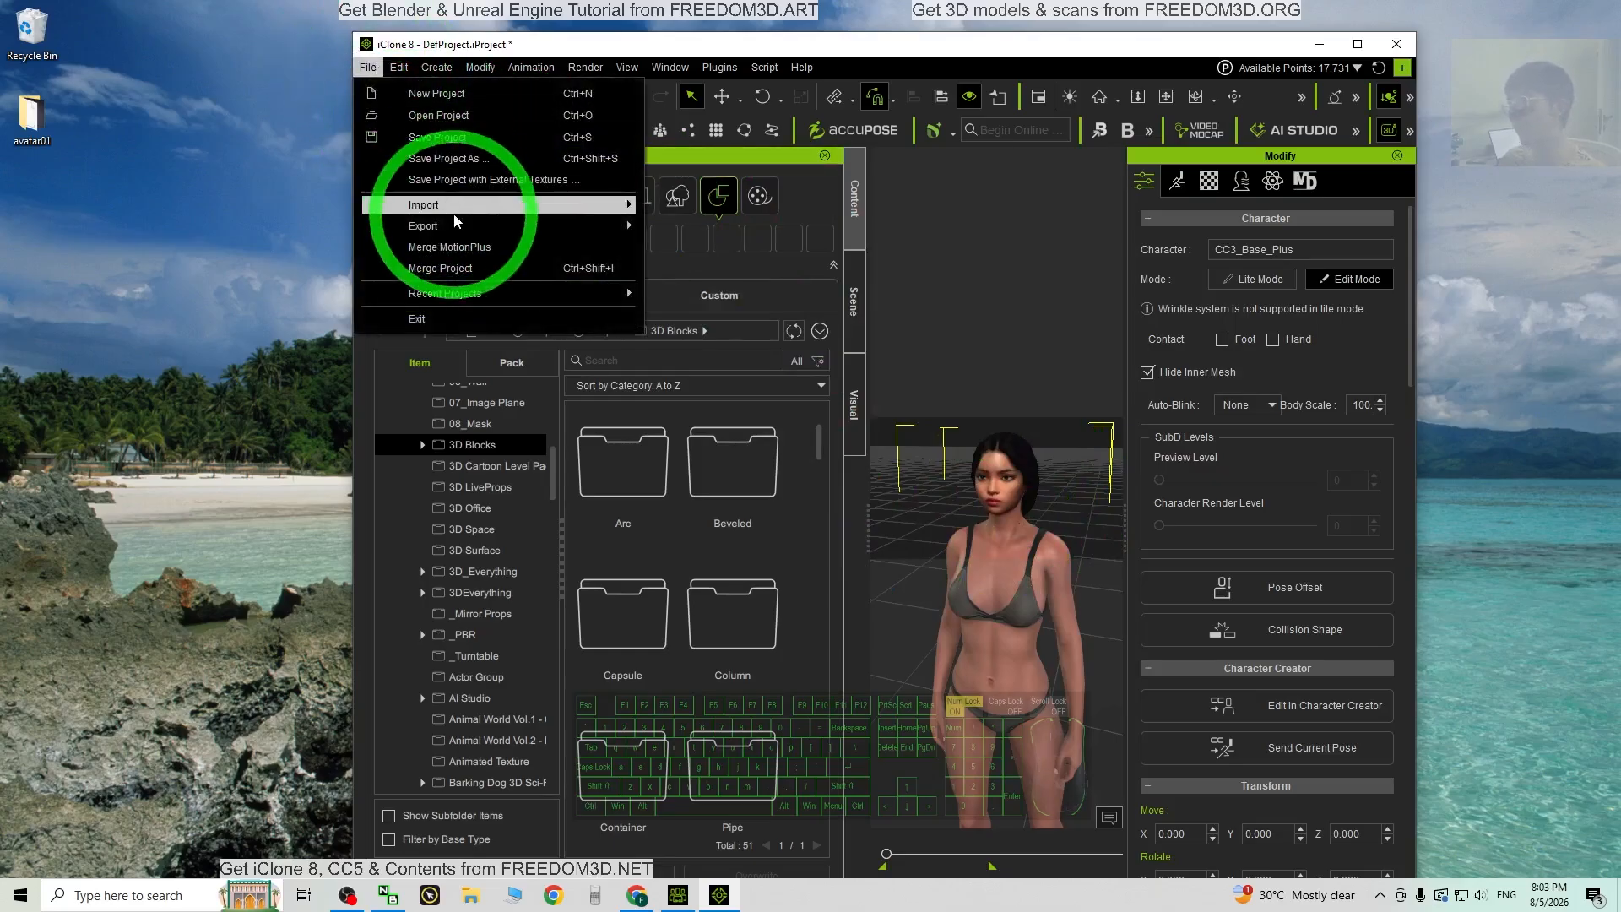
Step: Set the FBX export to the Unreal (UE5 Skeleton) preset, frames 0–486, then start exporting
mouse_move(456, 225)
left_click(684, 226)
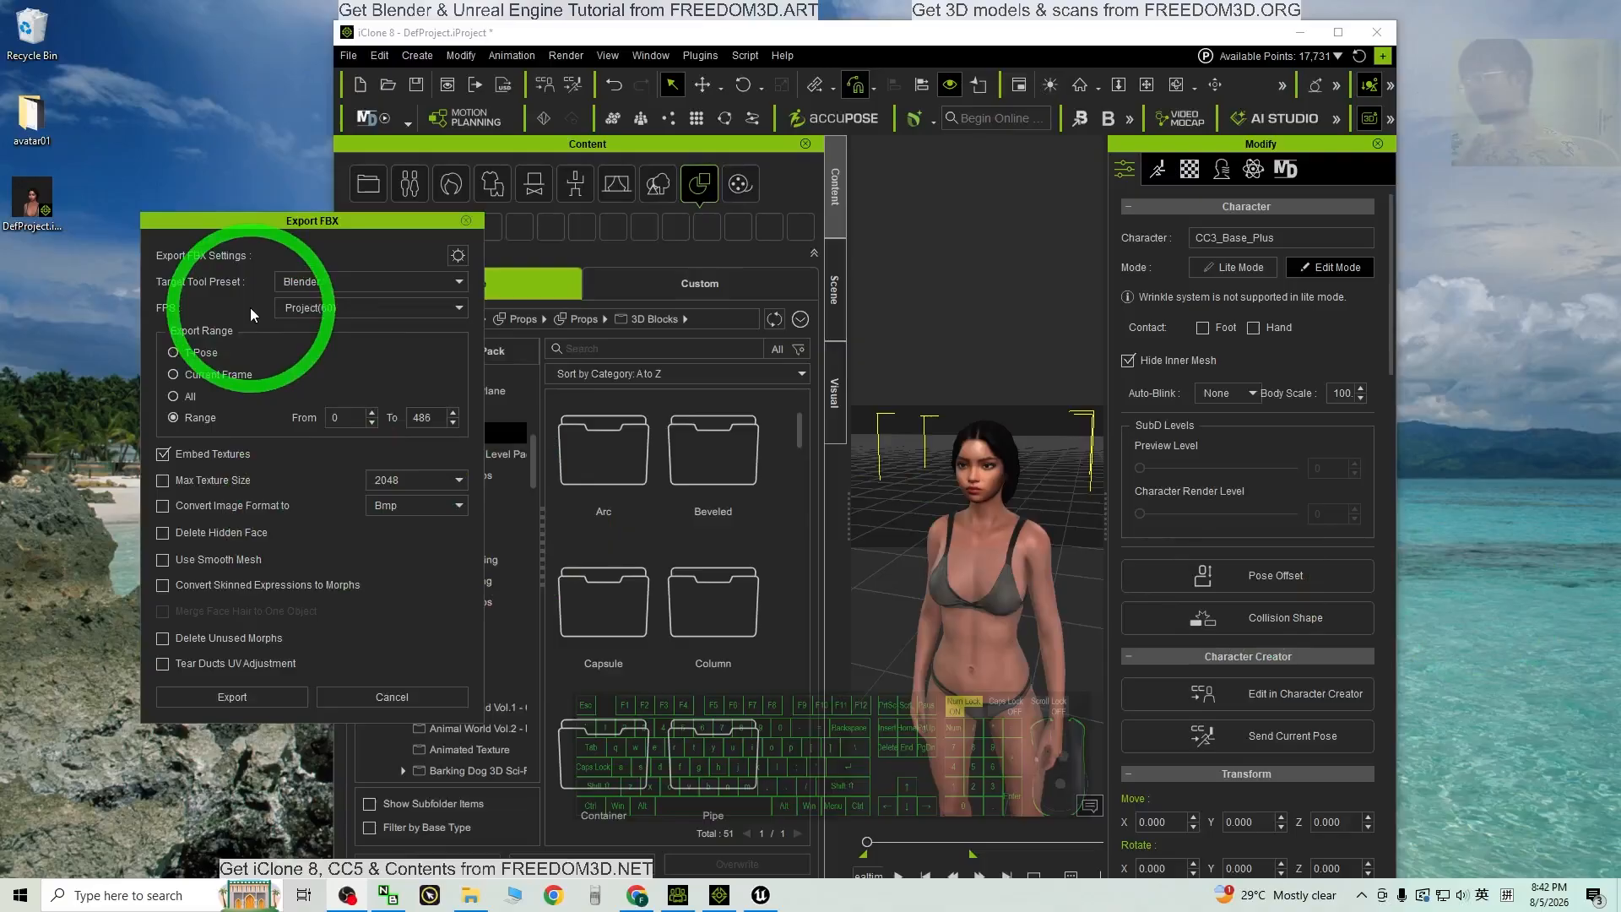
left_click(338, 282)
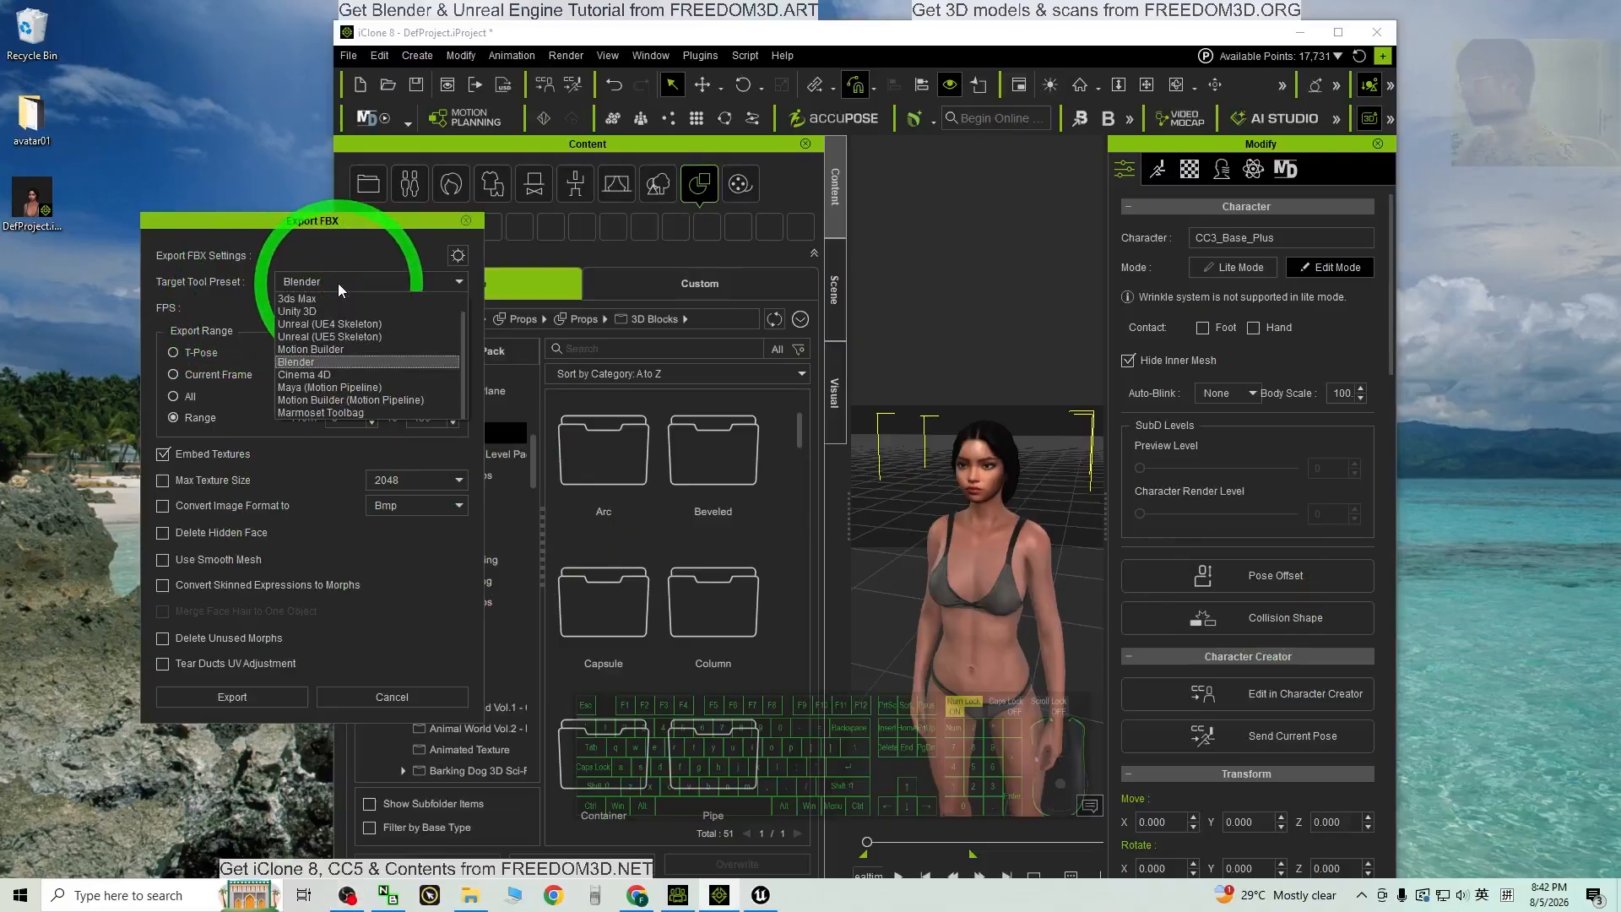
left_click(330, 337)
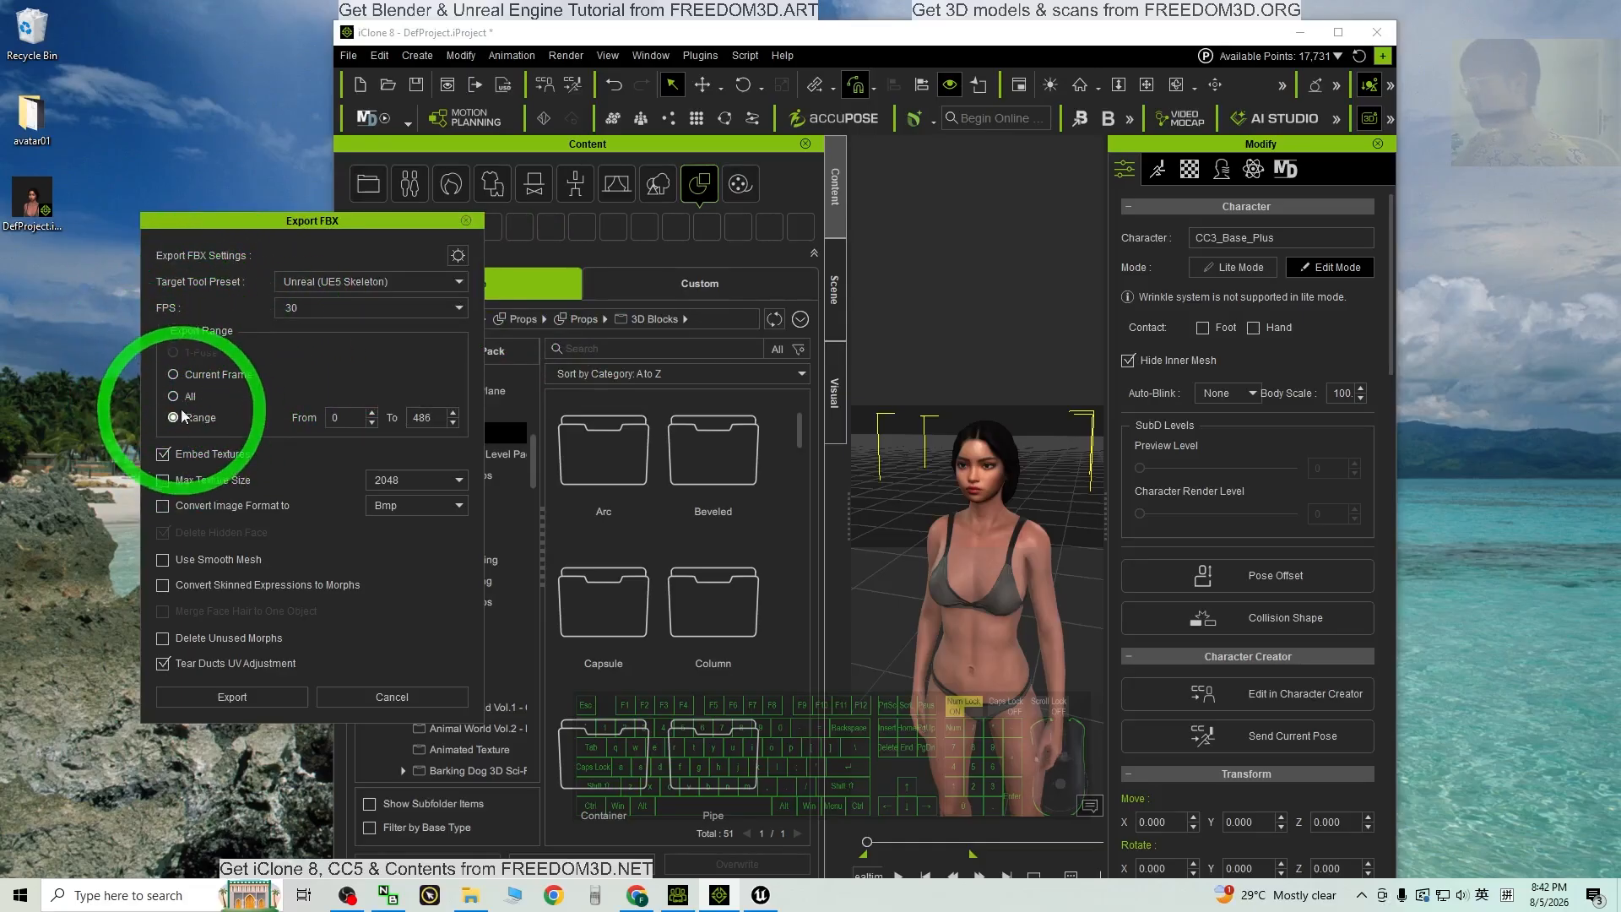
left_click(174, 375)
left_click(173, 417)
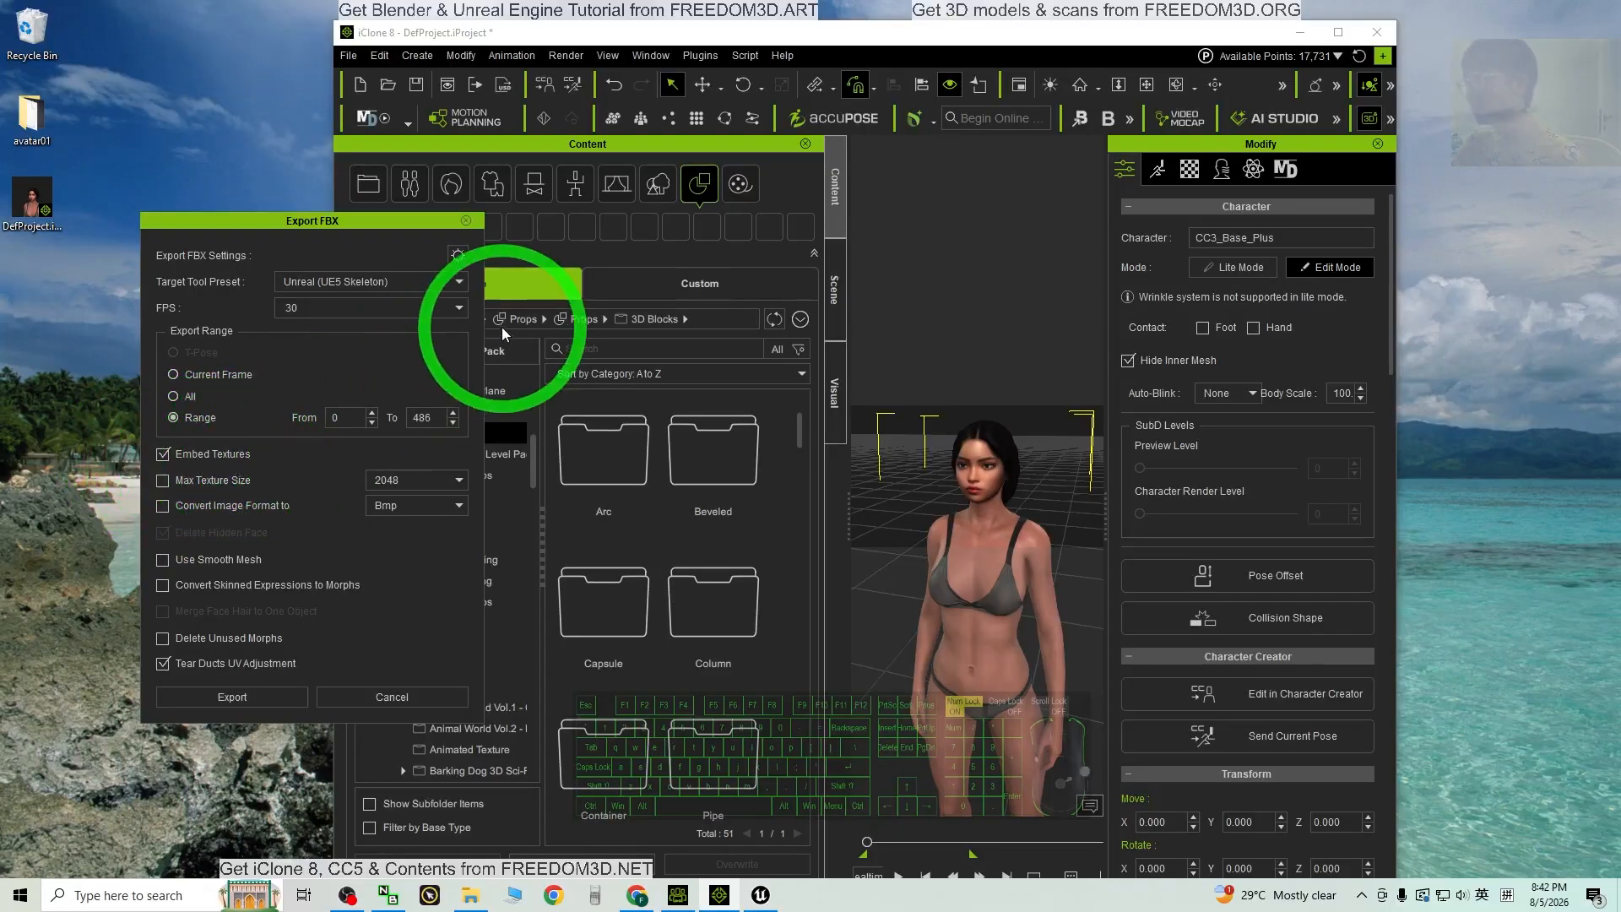
left_click(460, 257)
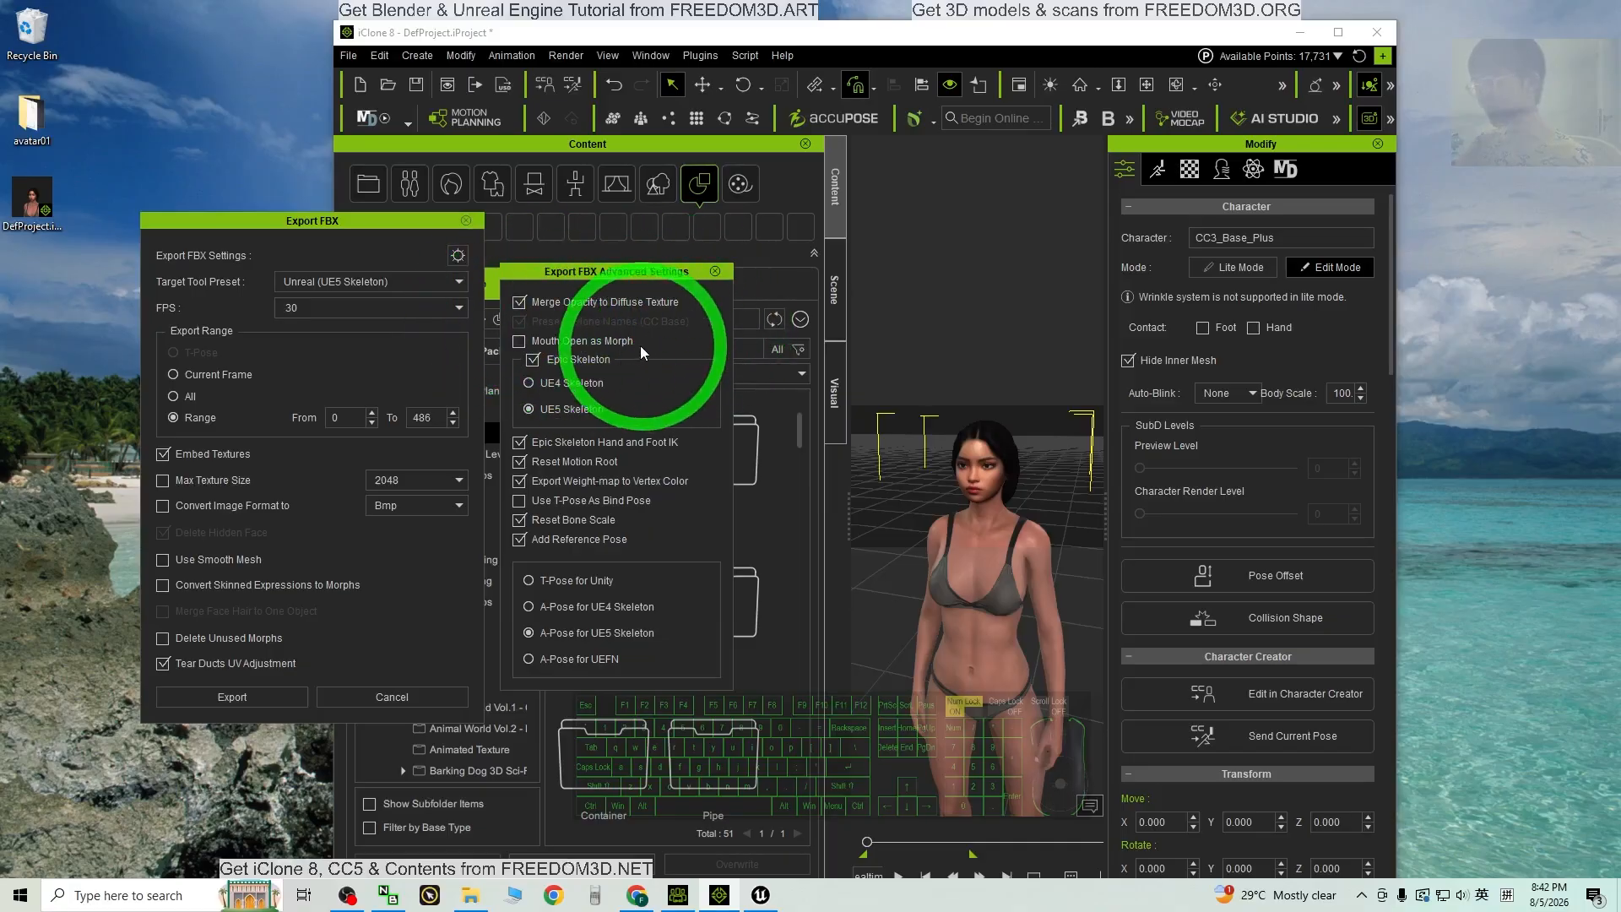
left_click(209, 698)
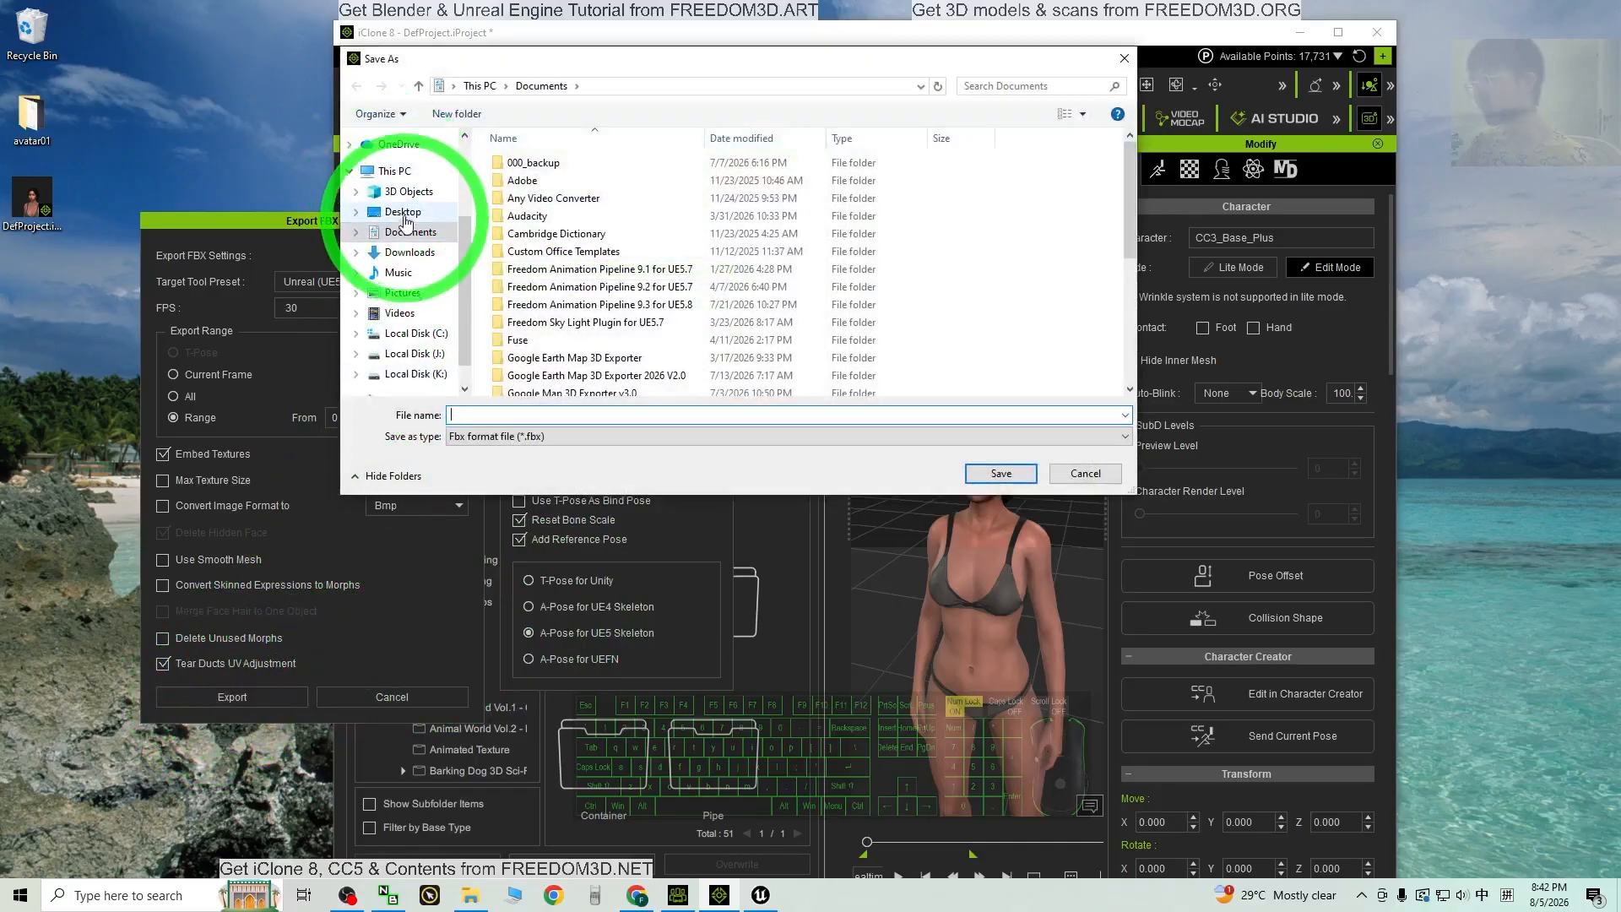
Step: Create a new Desktop folder named 'avatar01 UE5'
left_click(401, 213)
right_click(560, 289)
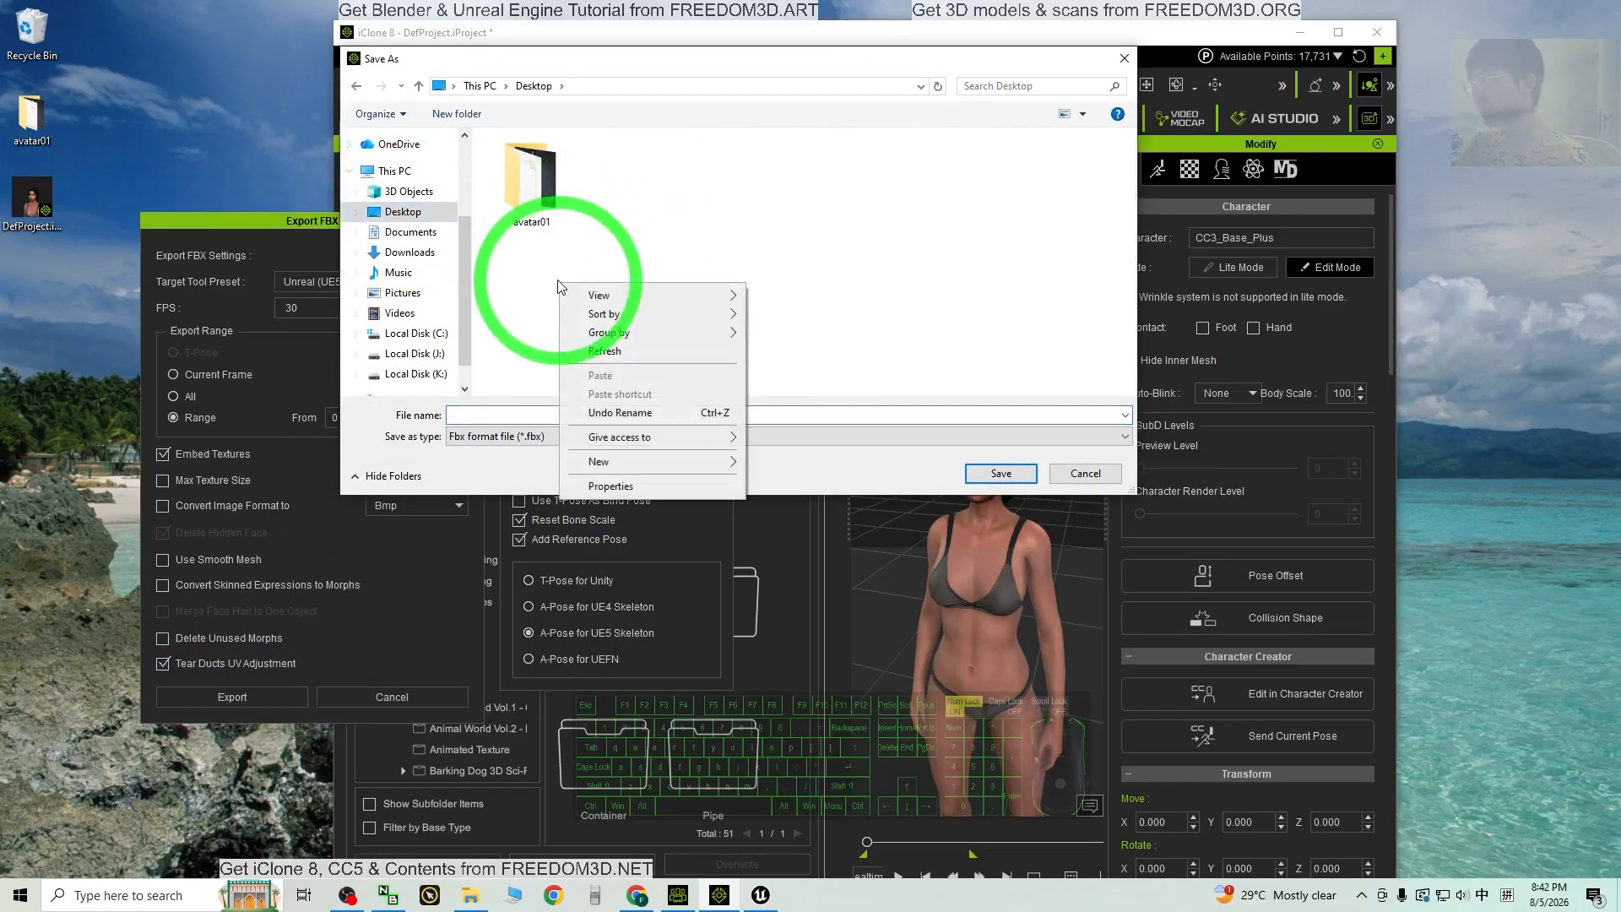
mouse_move(667, 461)
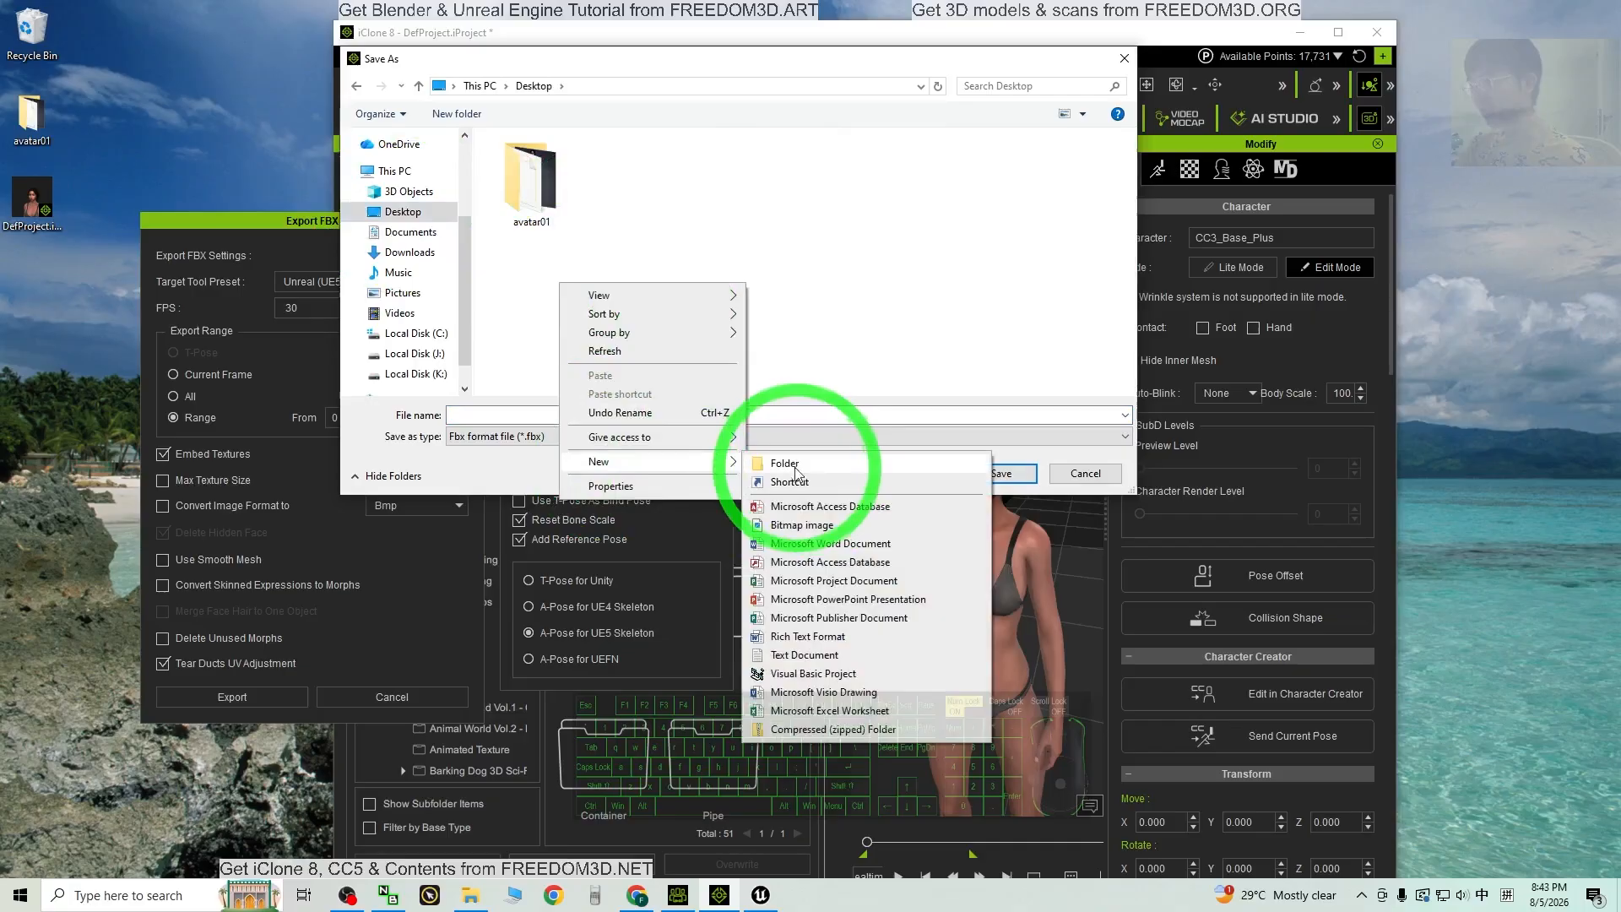
left_click(785, 463)
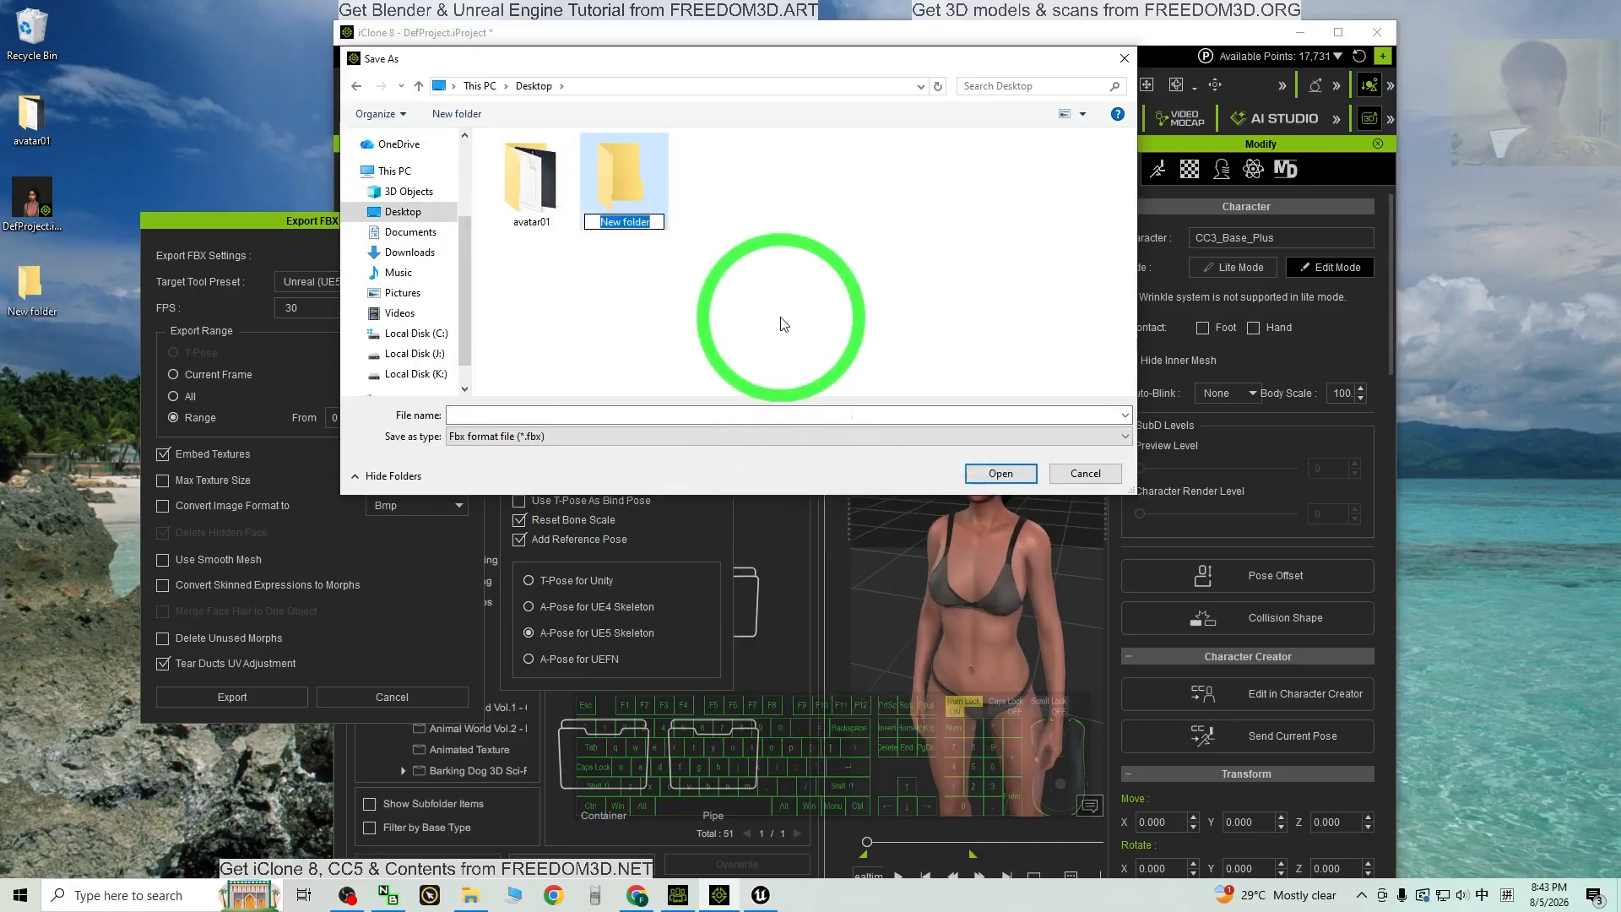
type("avatar")
key("shift")
type("01 UE5")
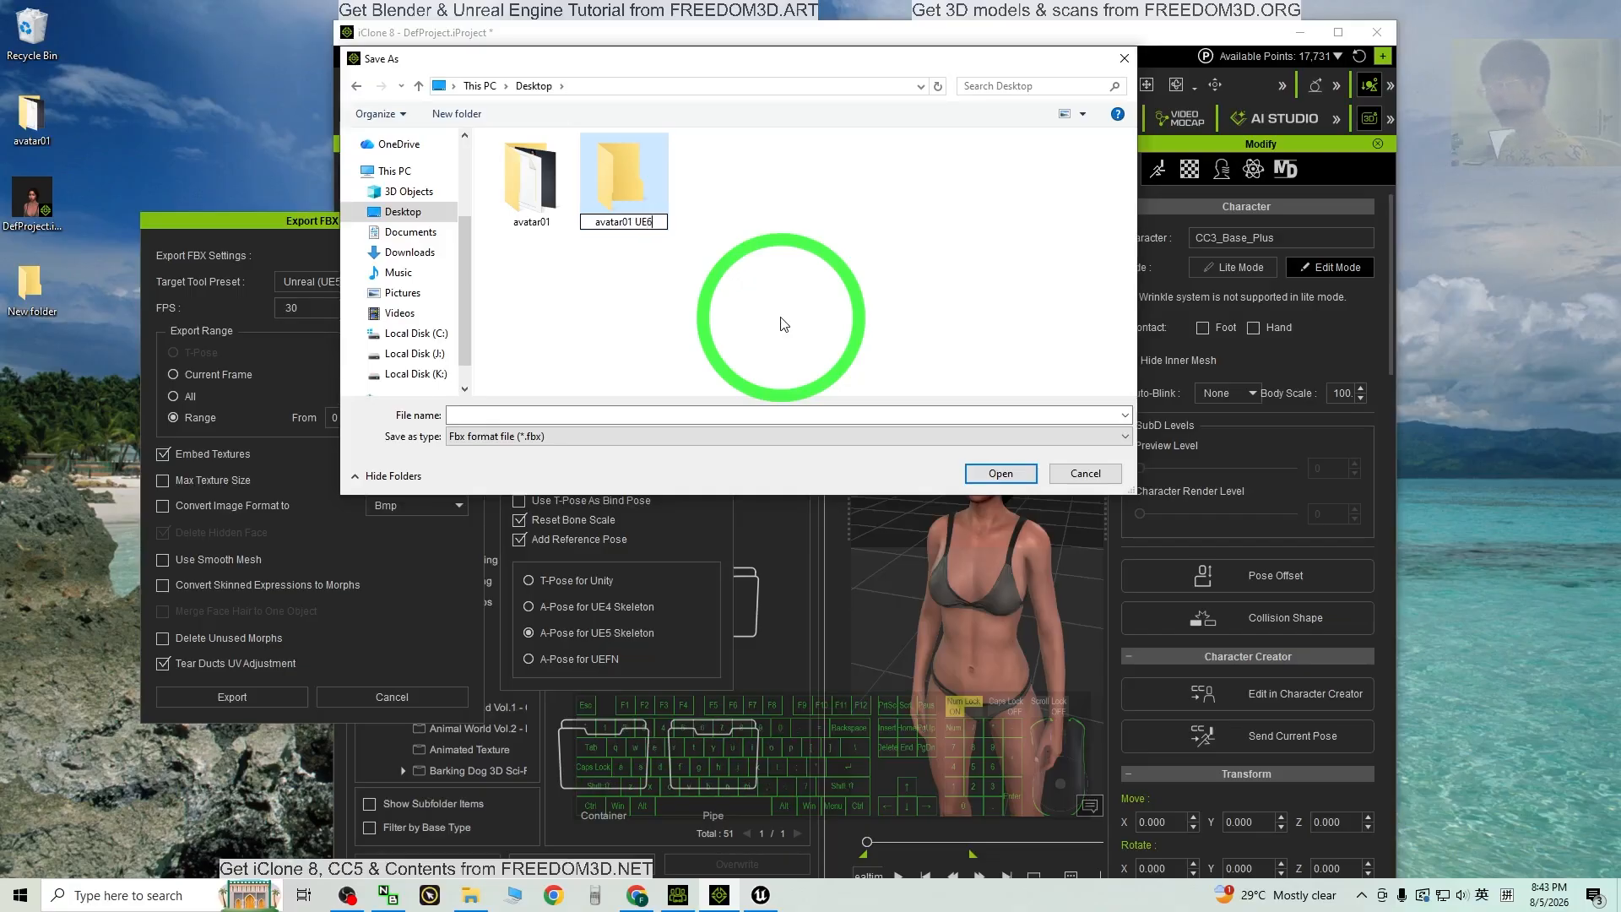
Step: Save the FBX as avatar01 inside the avatar01 UE5 folder
double_click(629, 182)
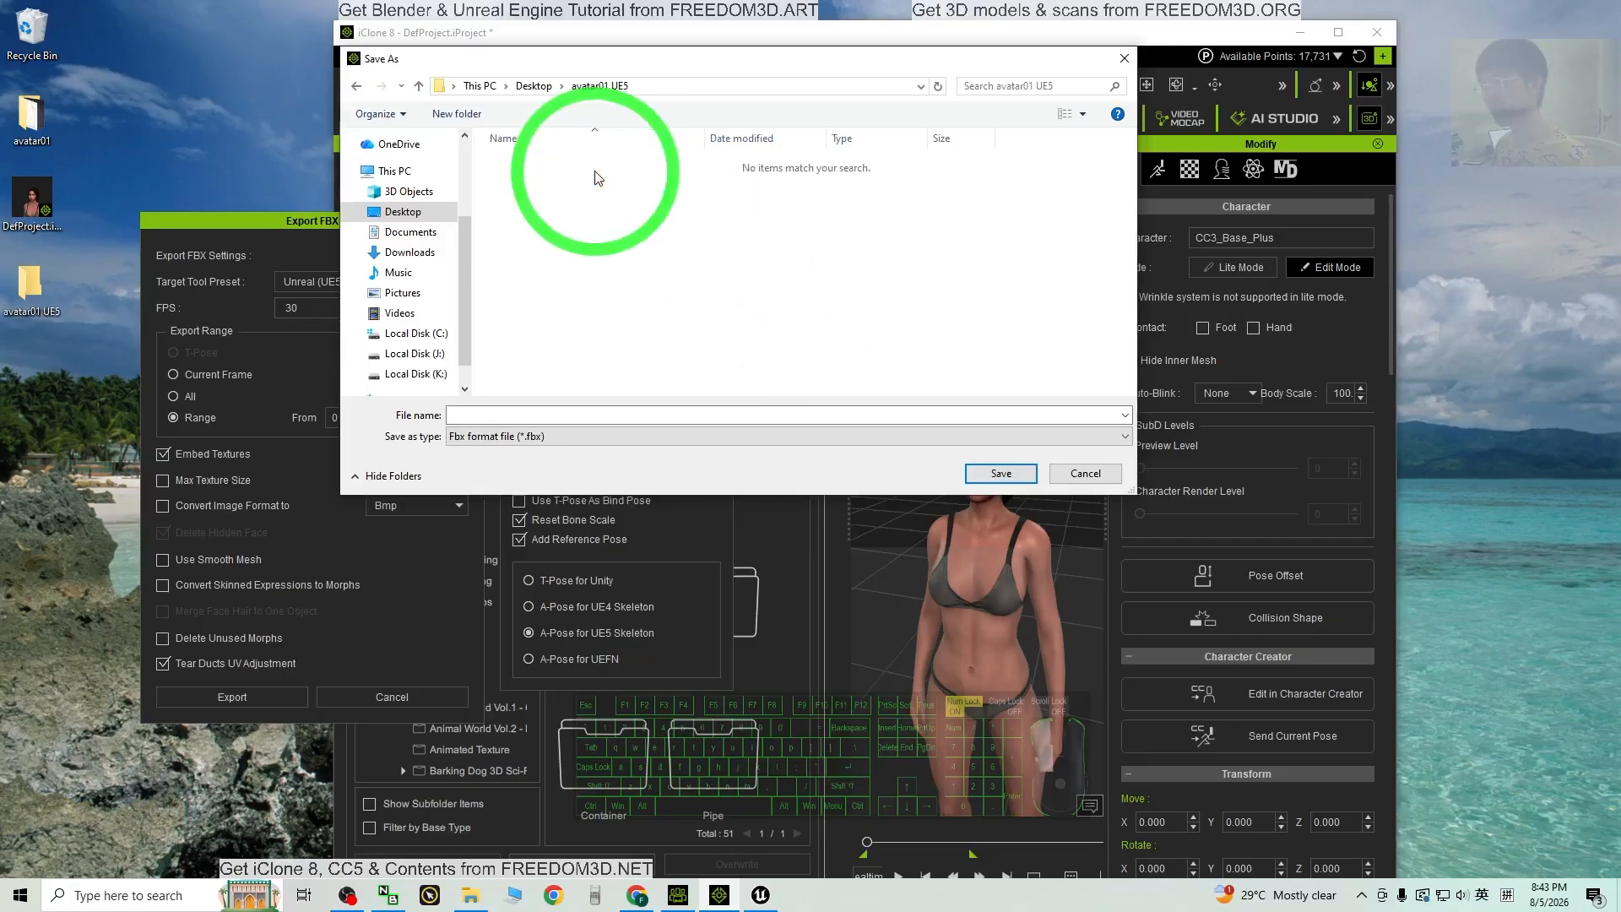
left_click(462, 415)
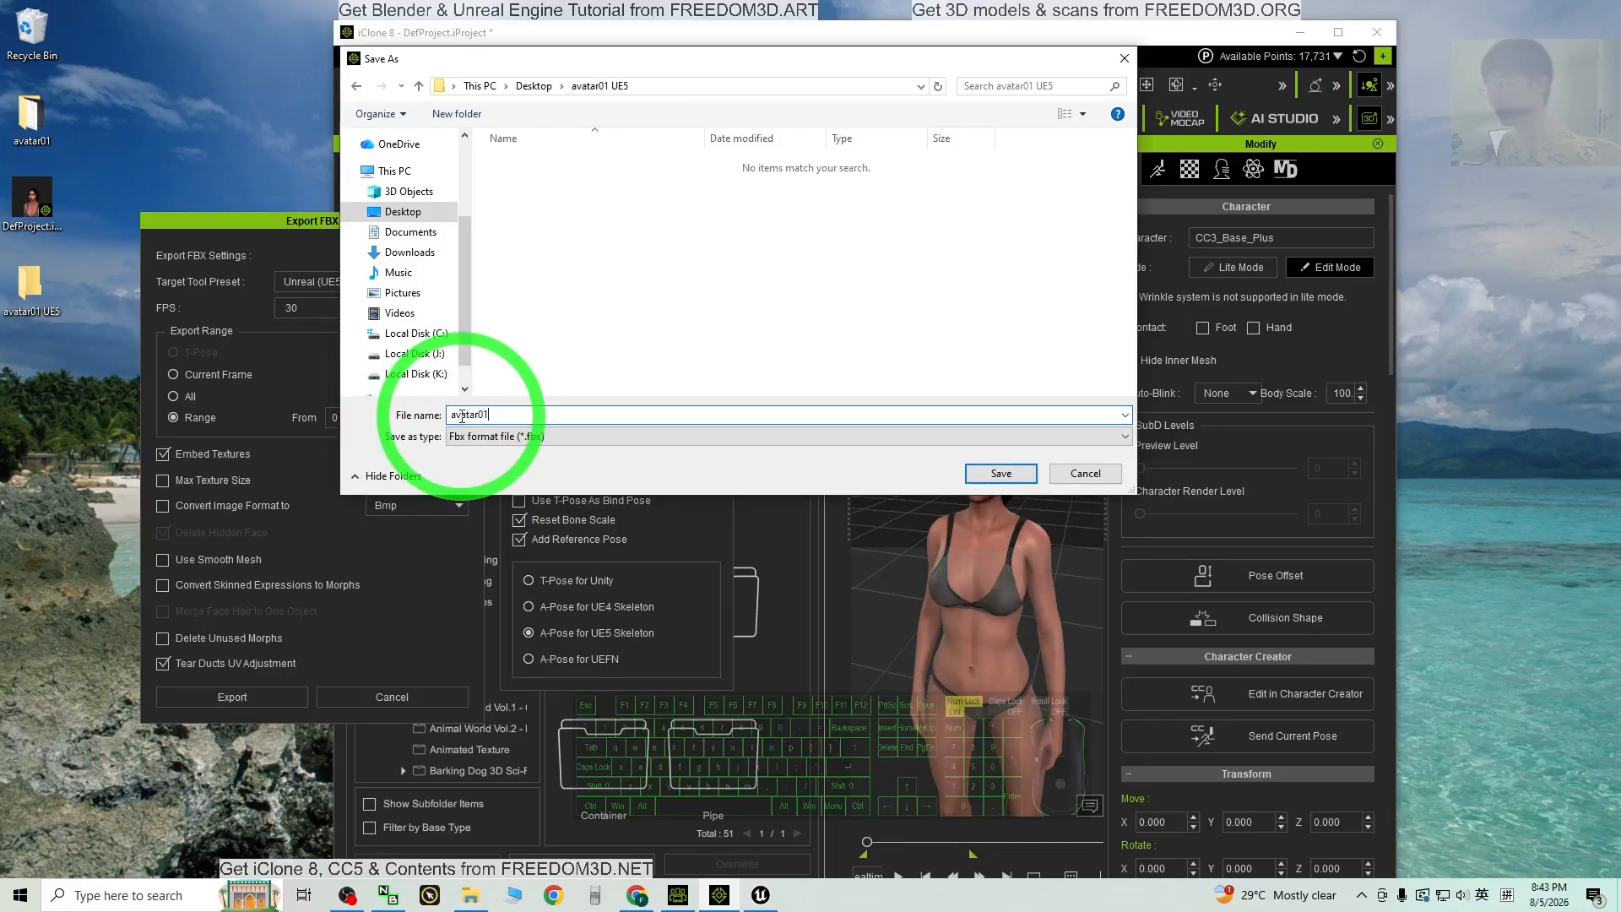
left_click(990, 475)
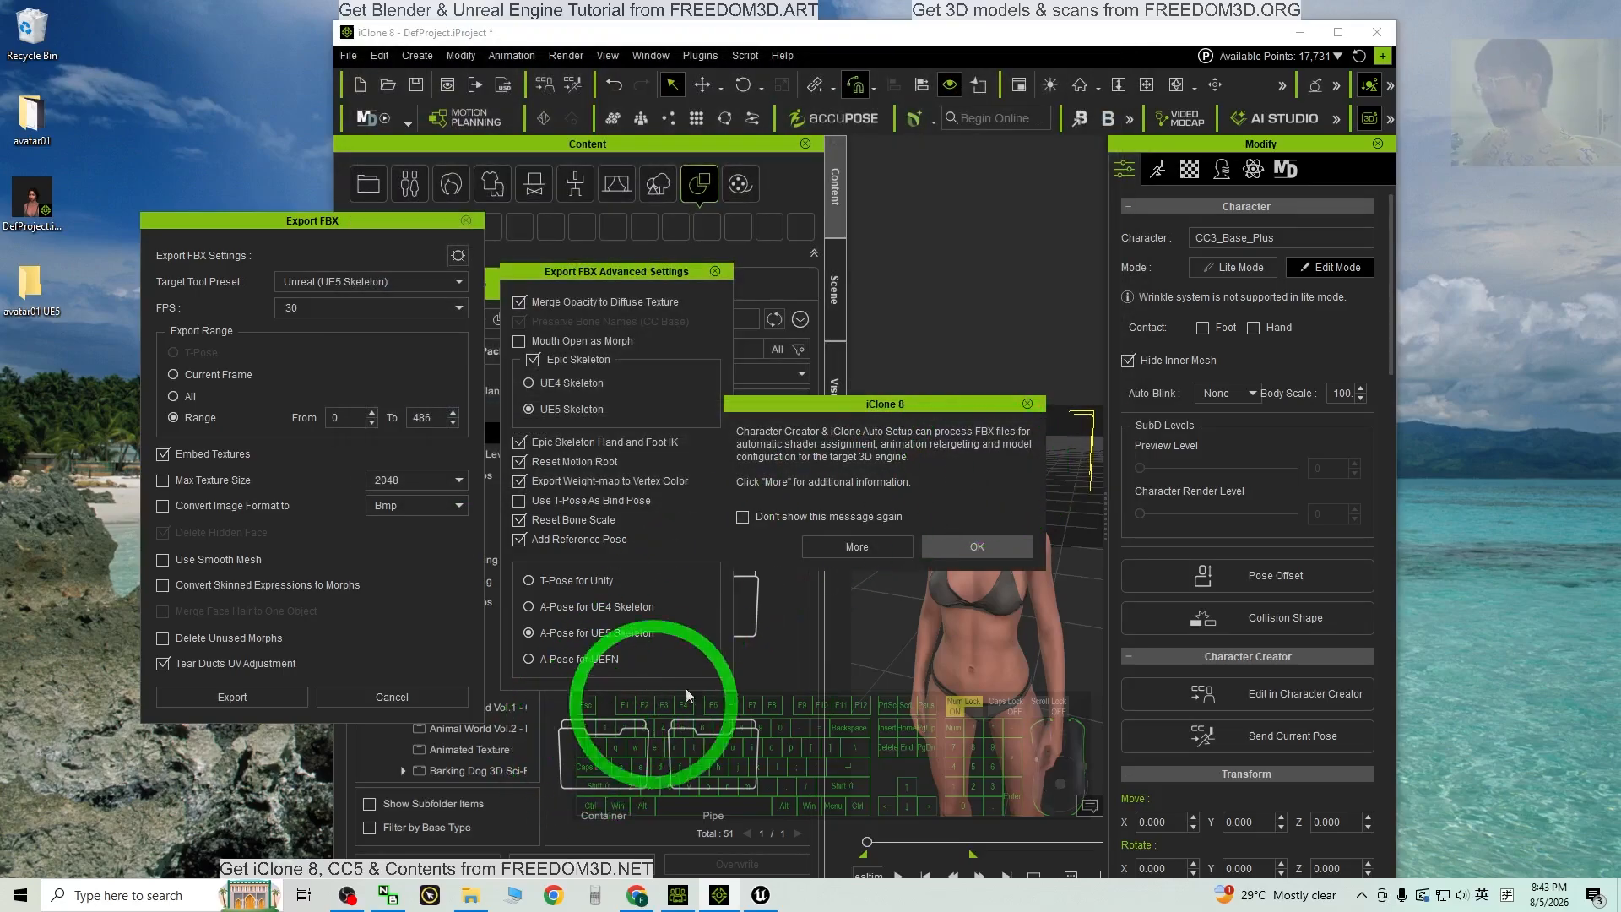
Step: Dismiss the Auto Setup notice and view the avatar01 UE5 folder in File Explorer
left_click(1005, 544)
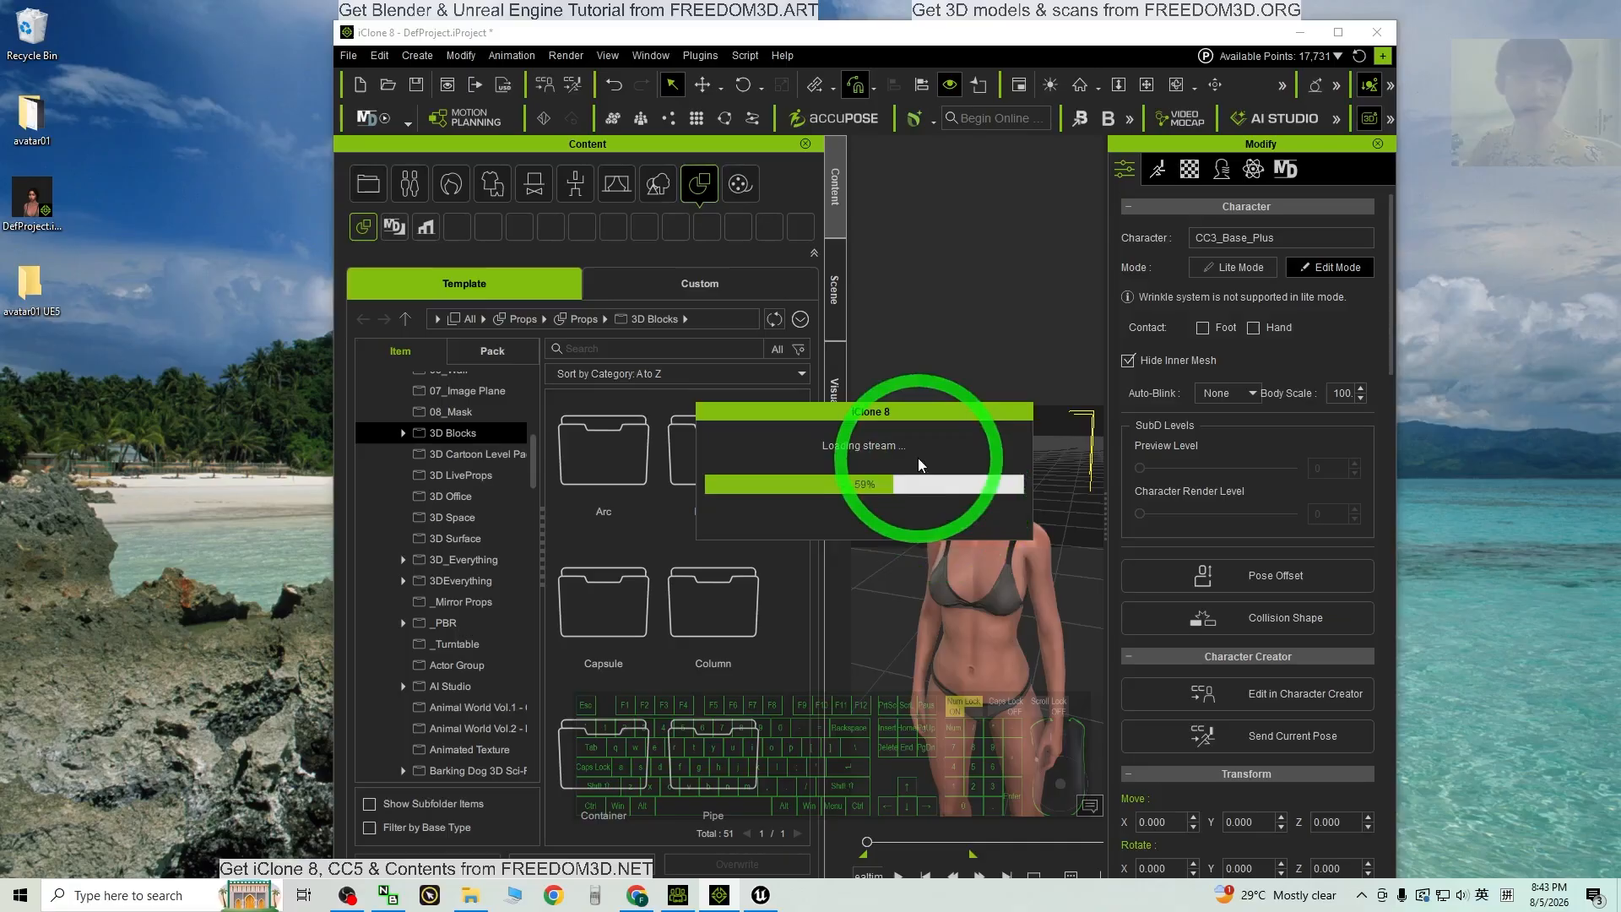
left_click_drag(924, 417, 642, 442)
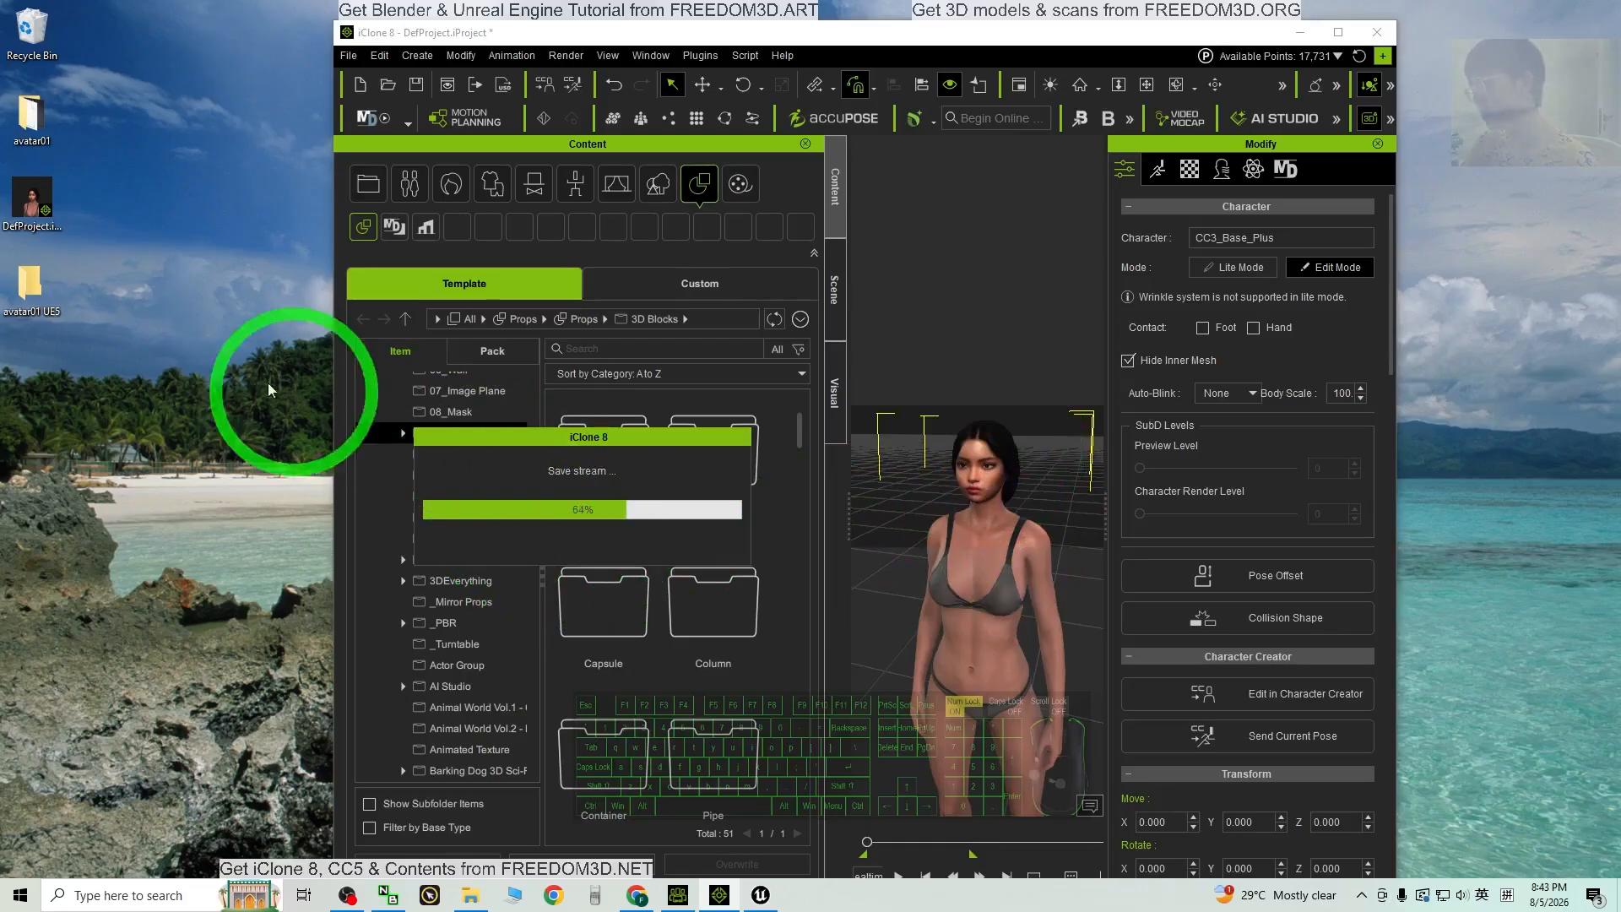
double_click(44, 288)
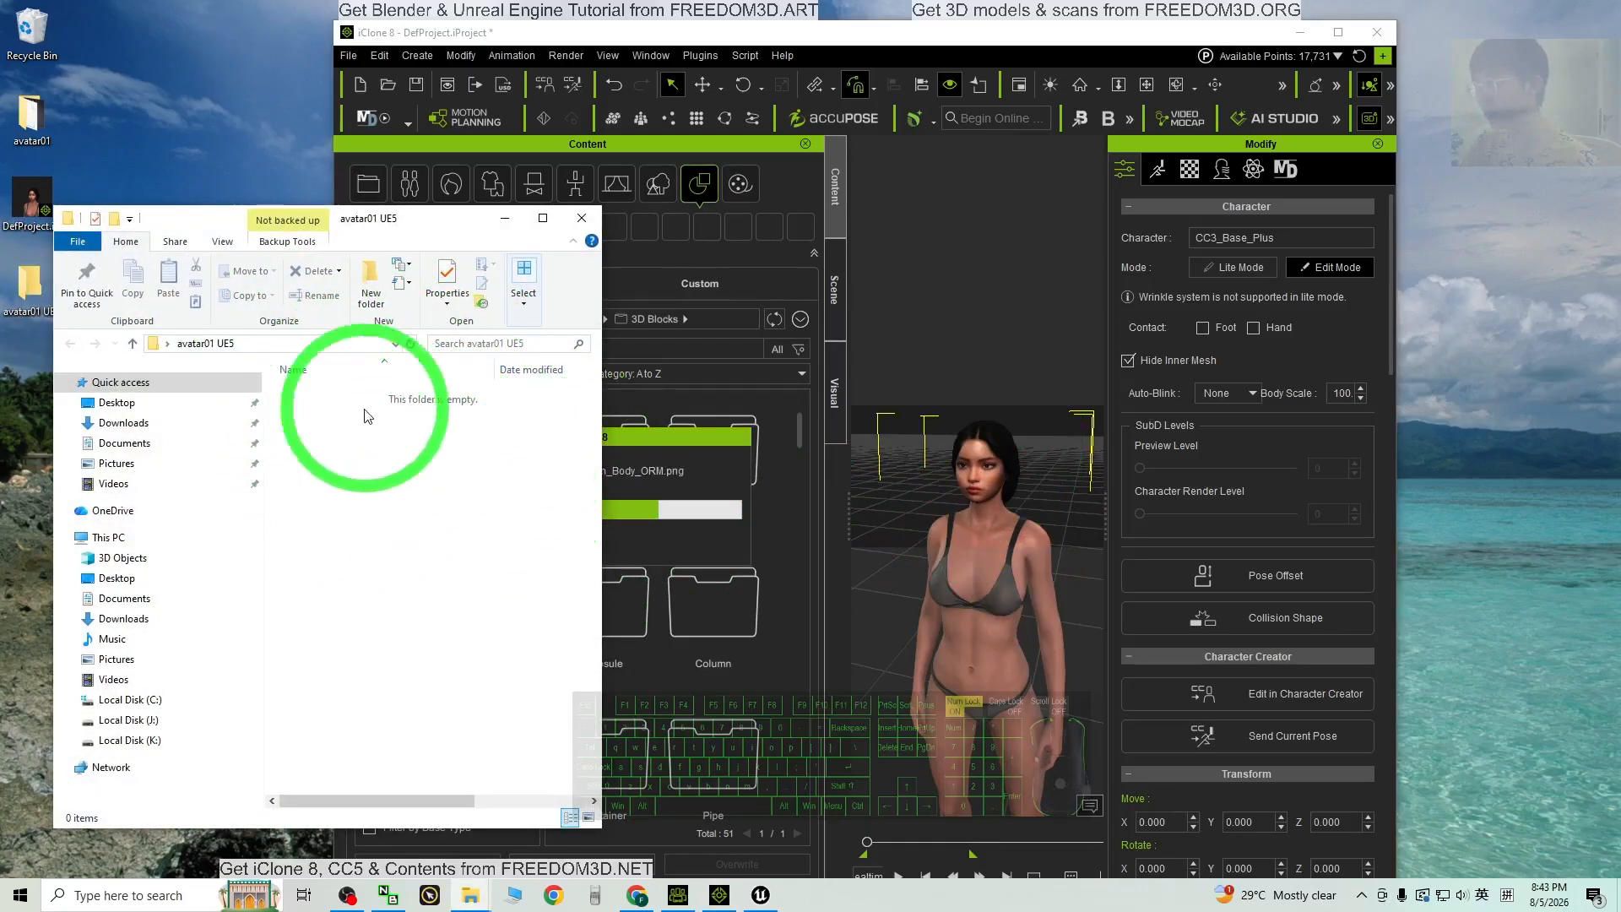
left_click_drag(468, 221, 364, 249)
Step: Confirm avatar01.fbx sits beside avatar01.json and textures, then minimize iClone
left_click_drag(659, 434, 840, 438)
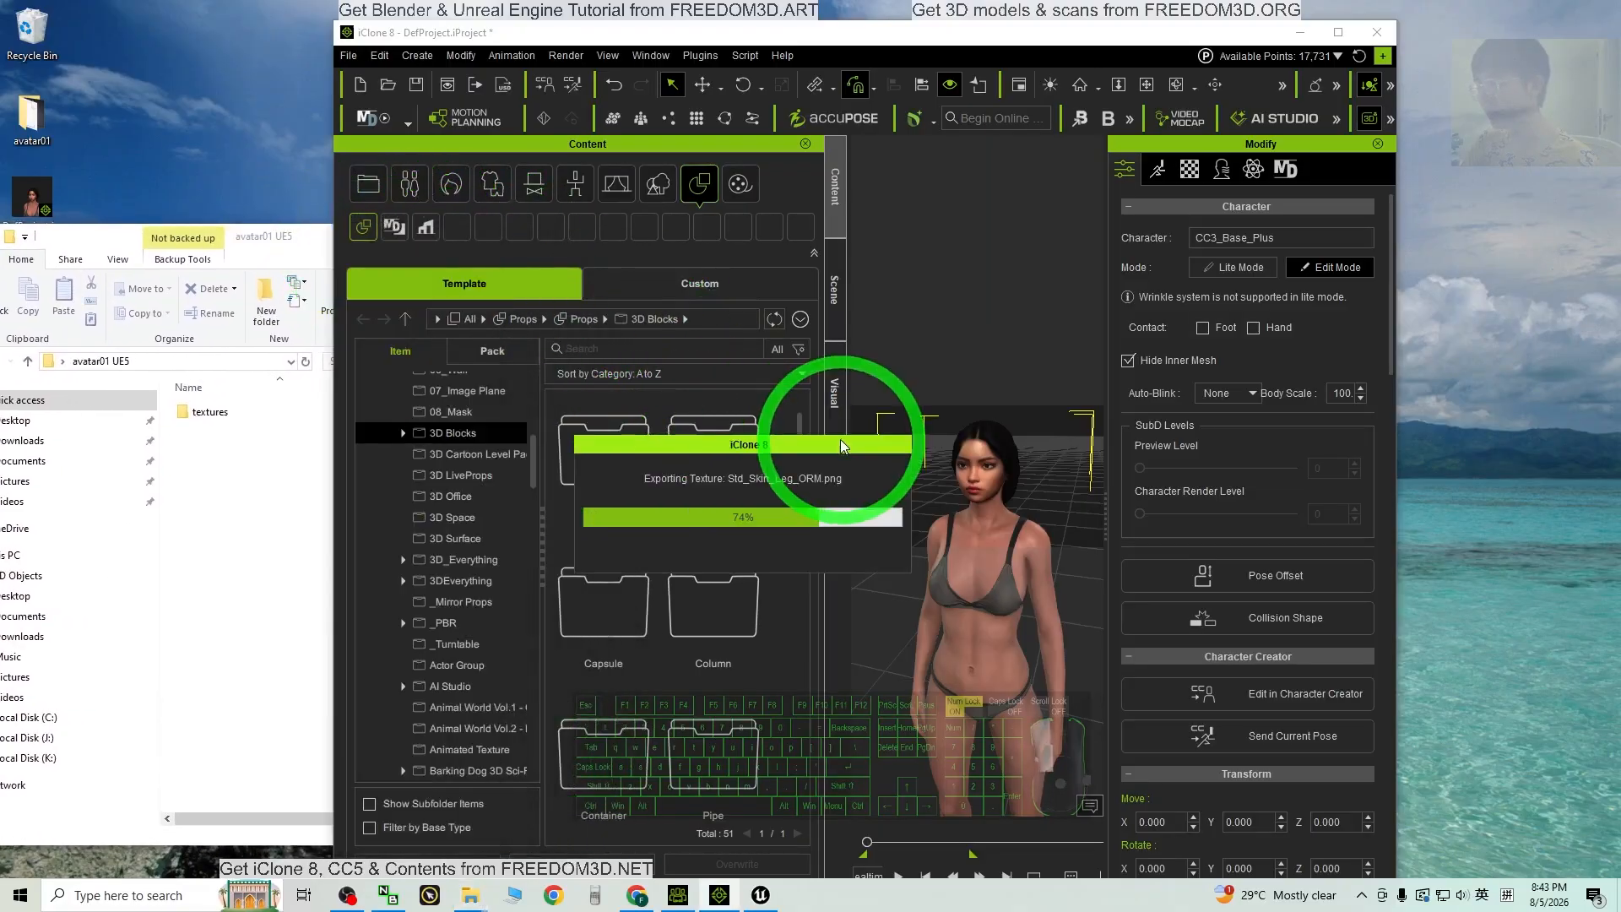
left_click_drag(253, 236, 344, 227)
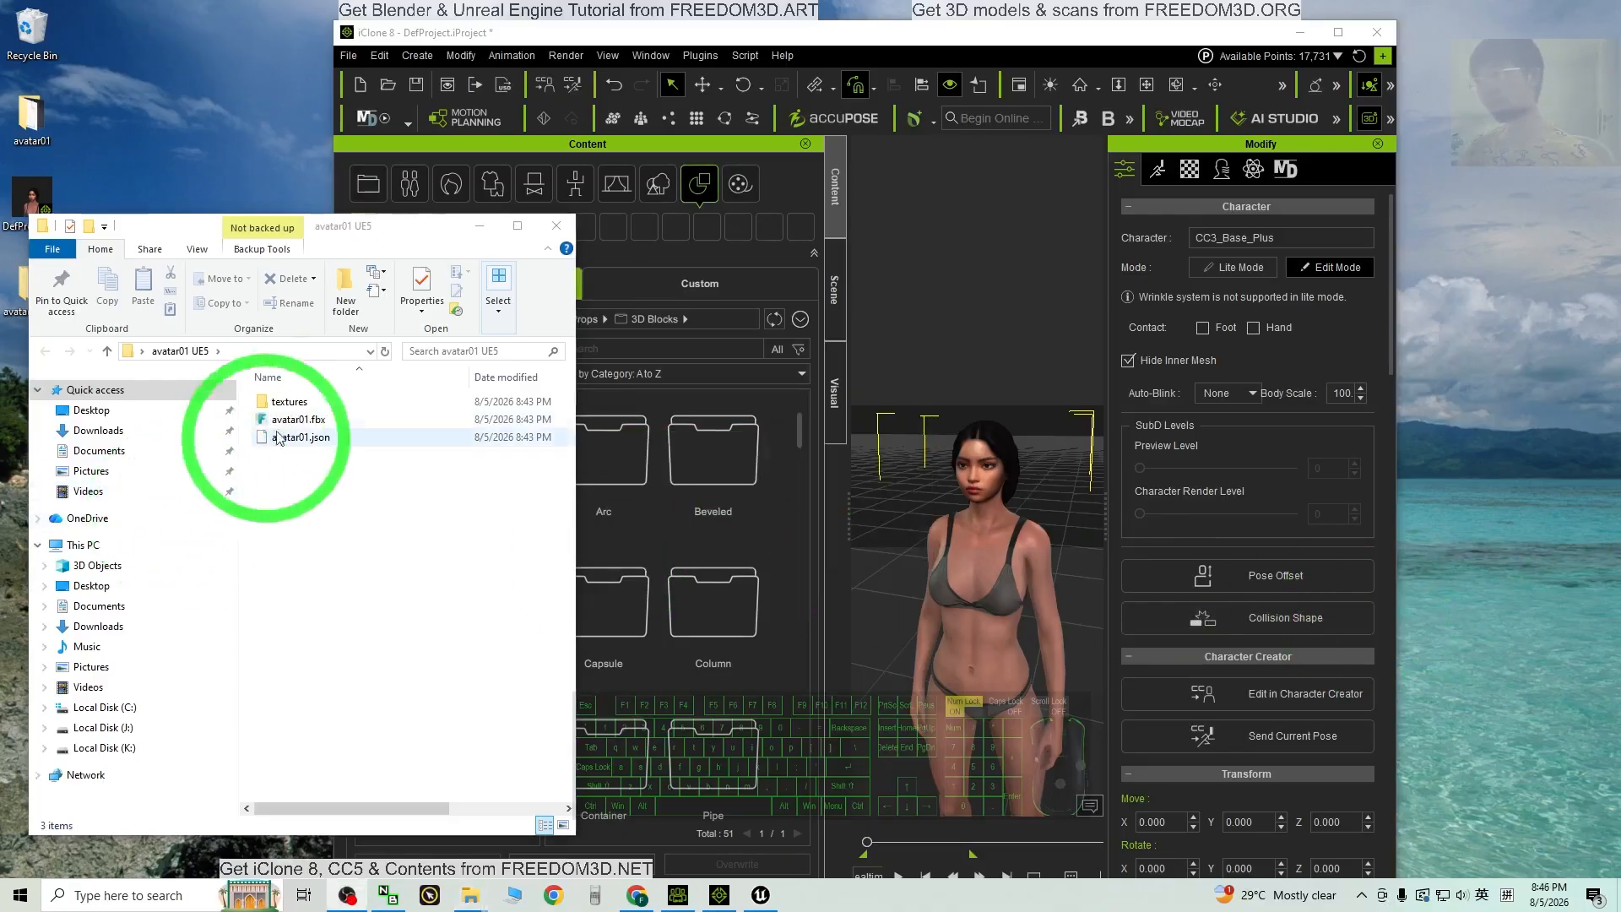
left_click(322, 419)
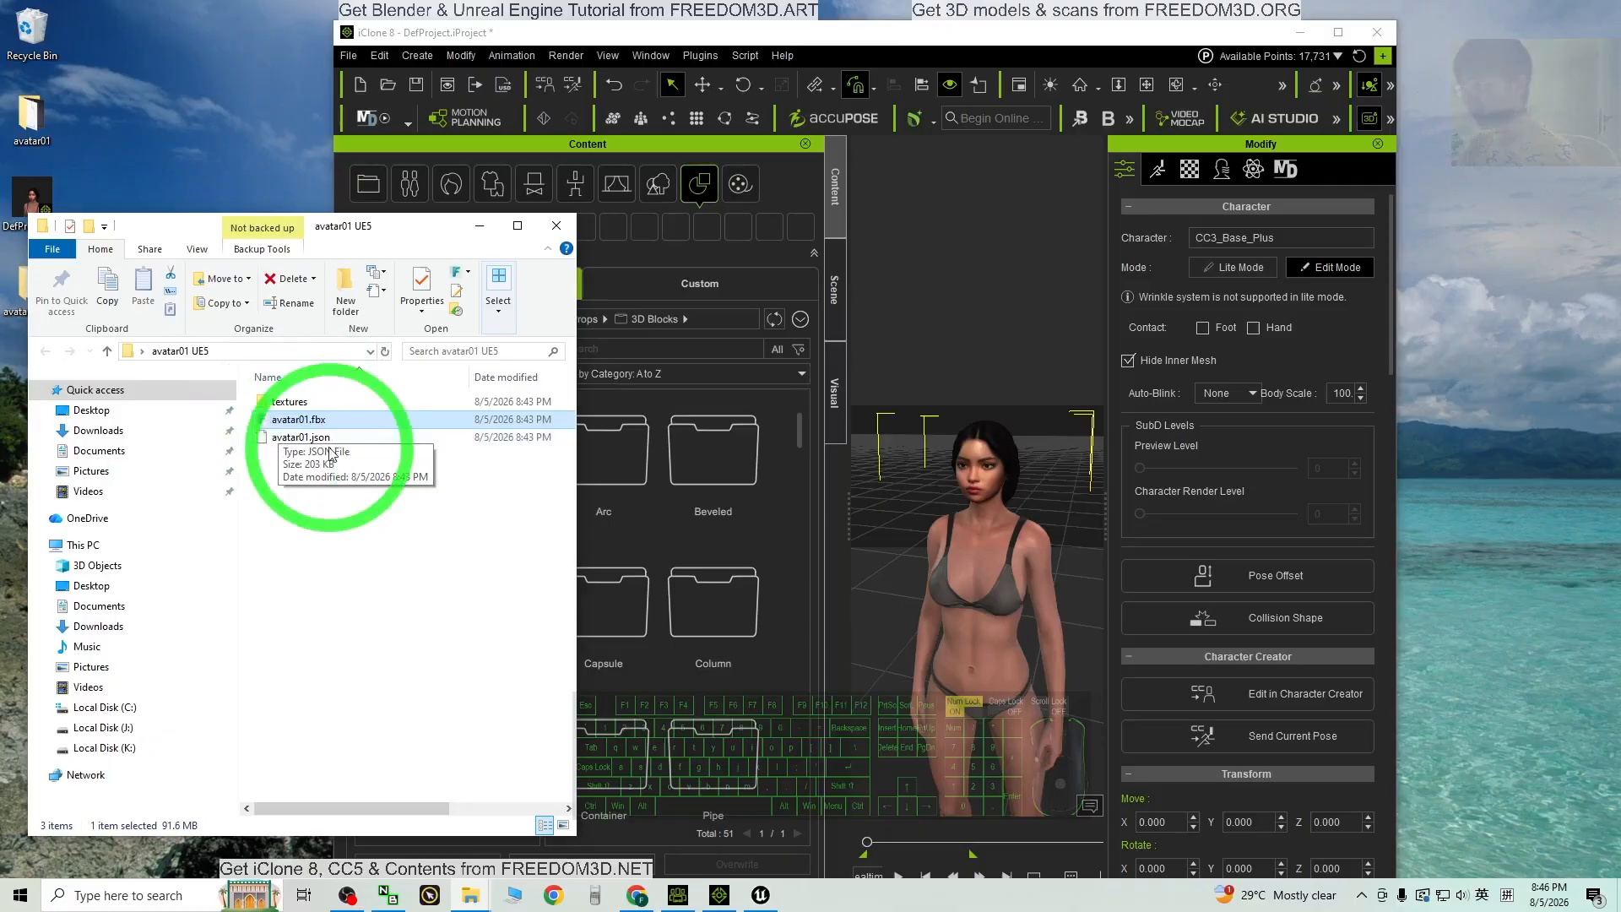
left_click(1300, 32)
Step: From the Unreal launcher, create a new Games > Third Person project named MyProject5
left_click(761, 897)
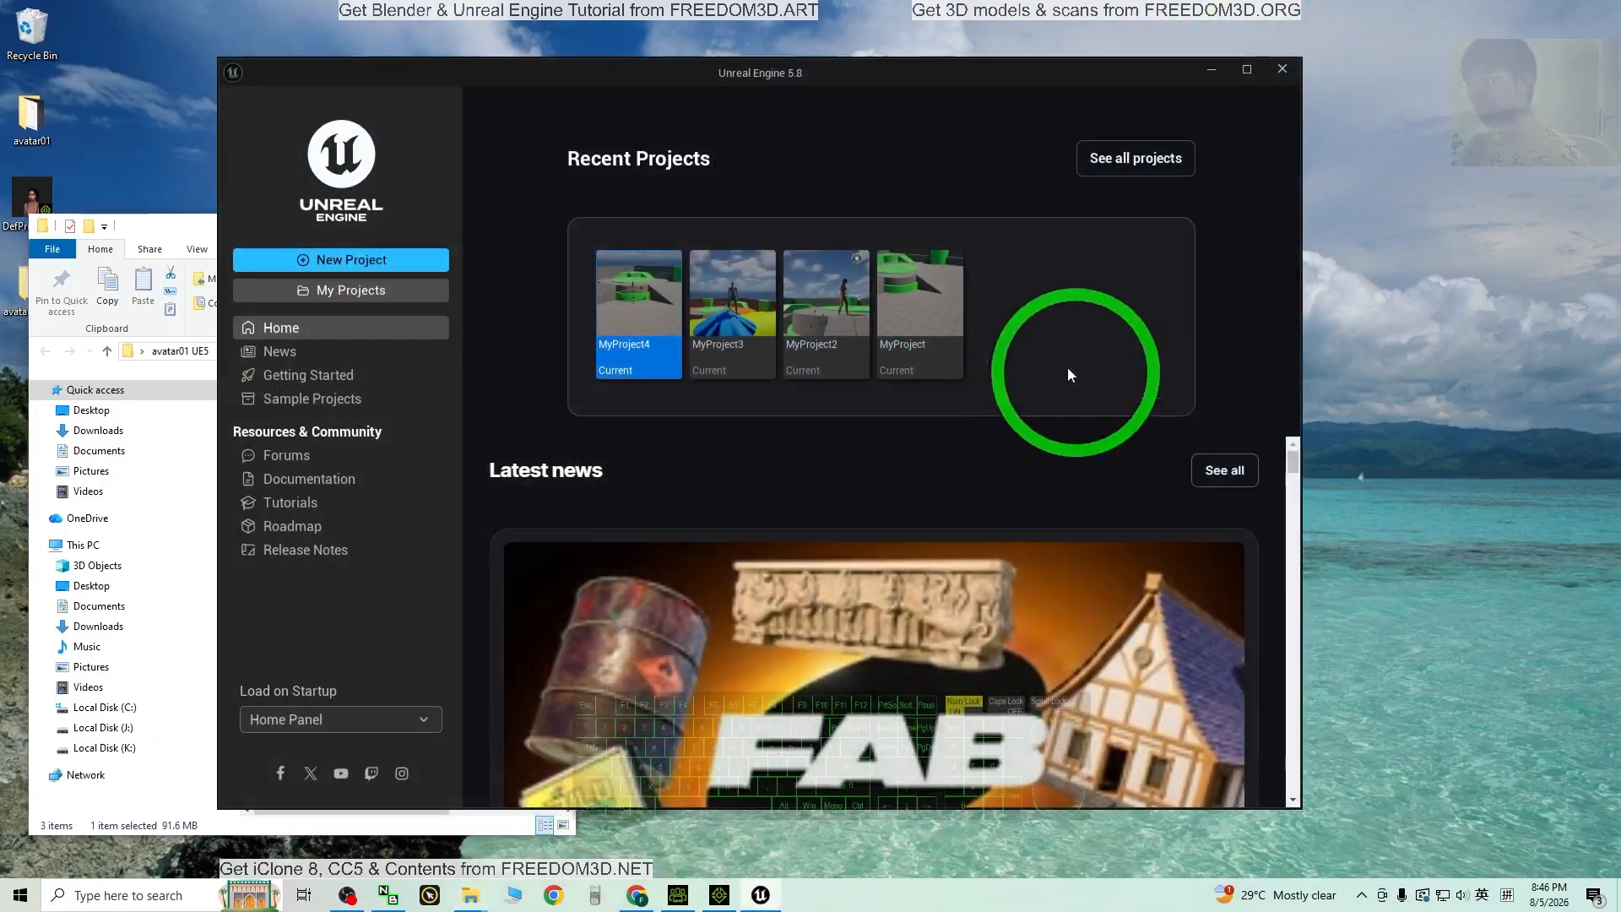
left_click(351, 260)
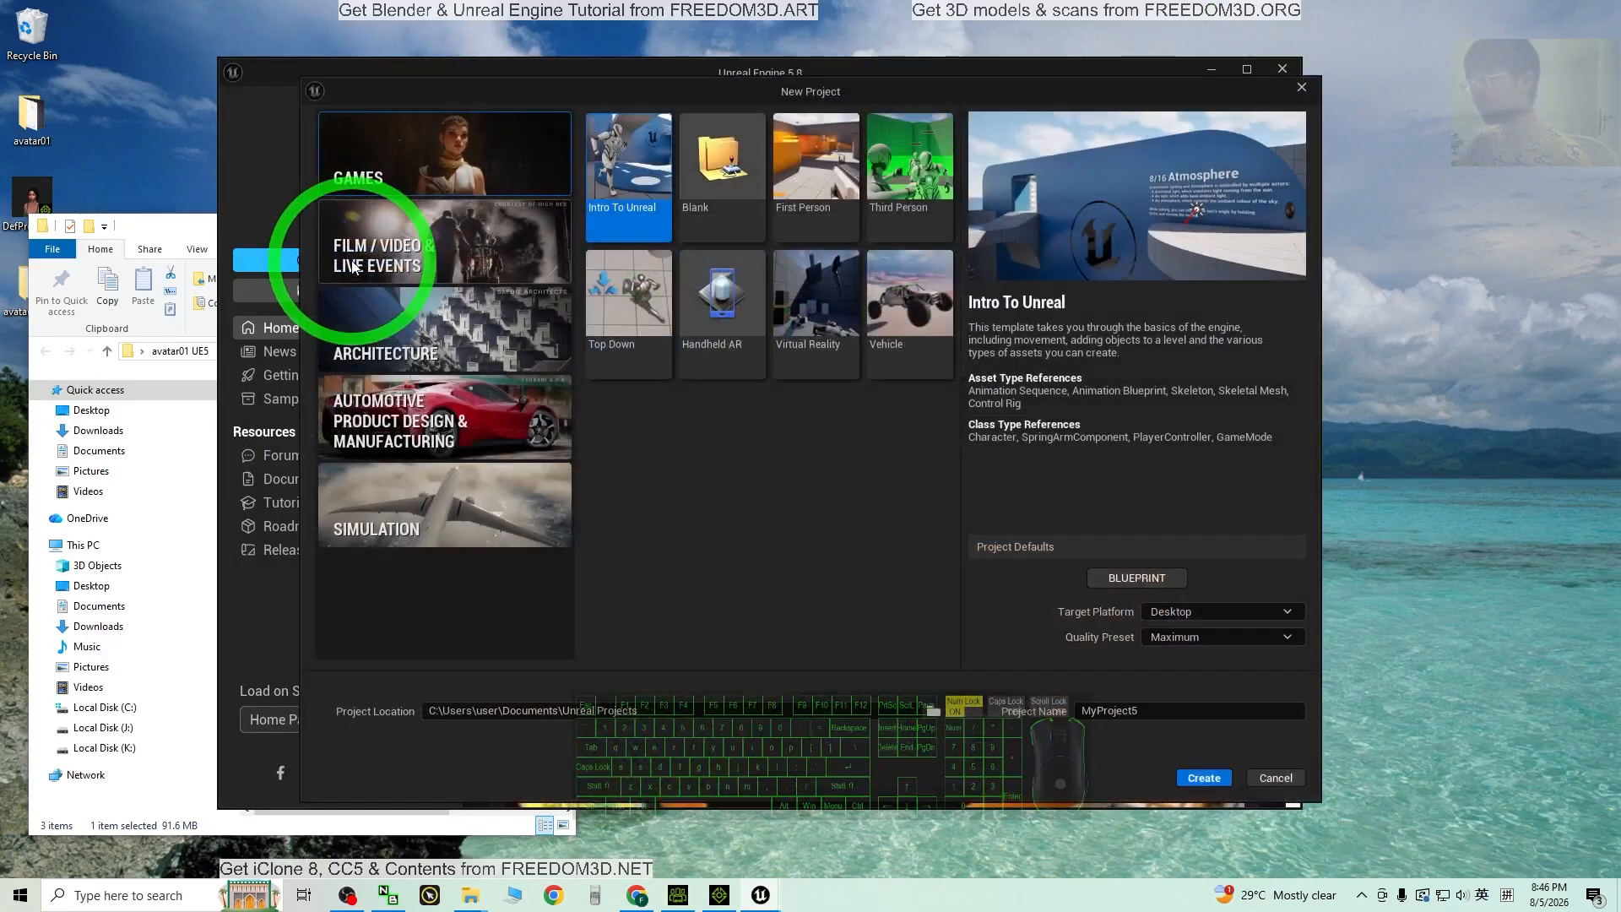
left_click(906, 185)
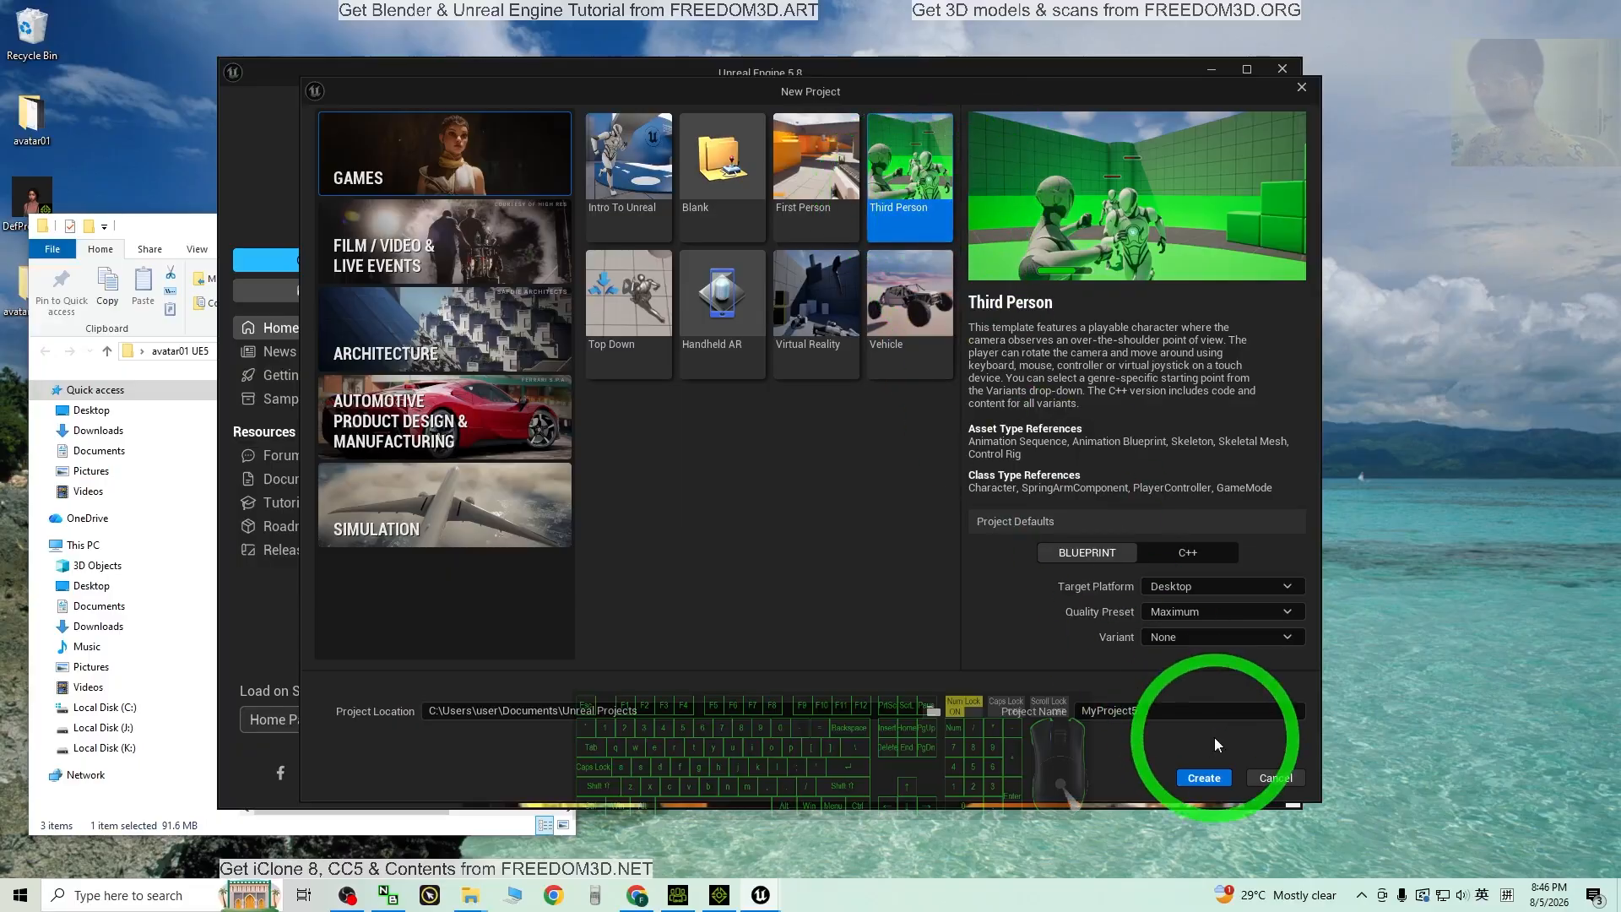
left_click(1204, 779)
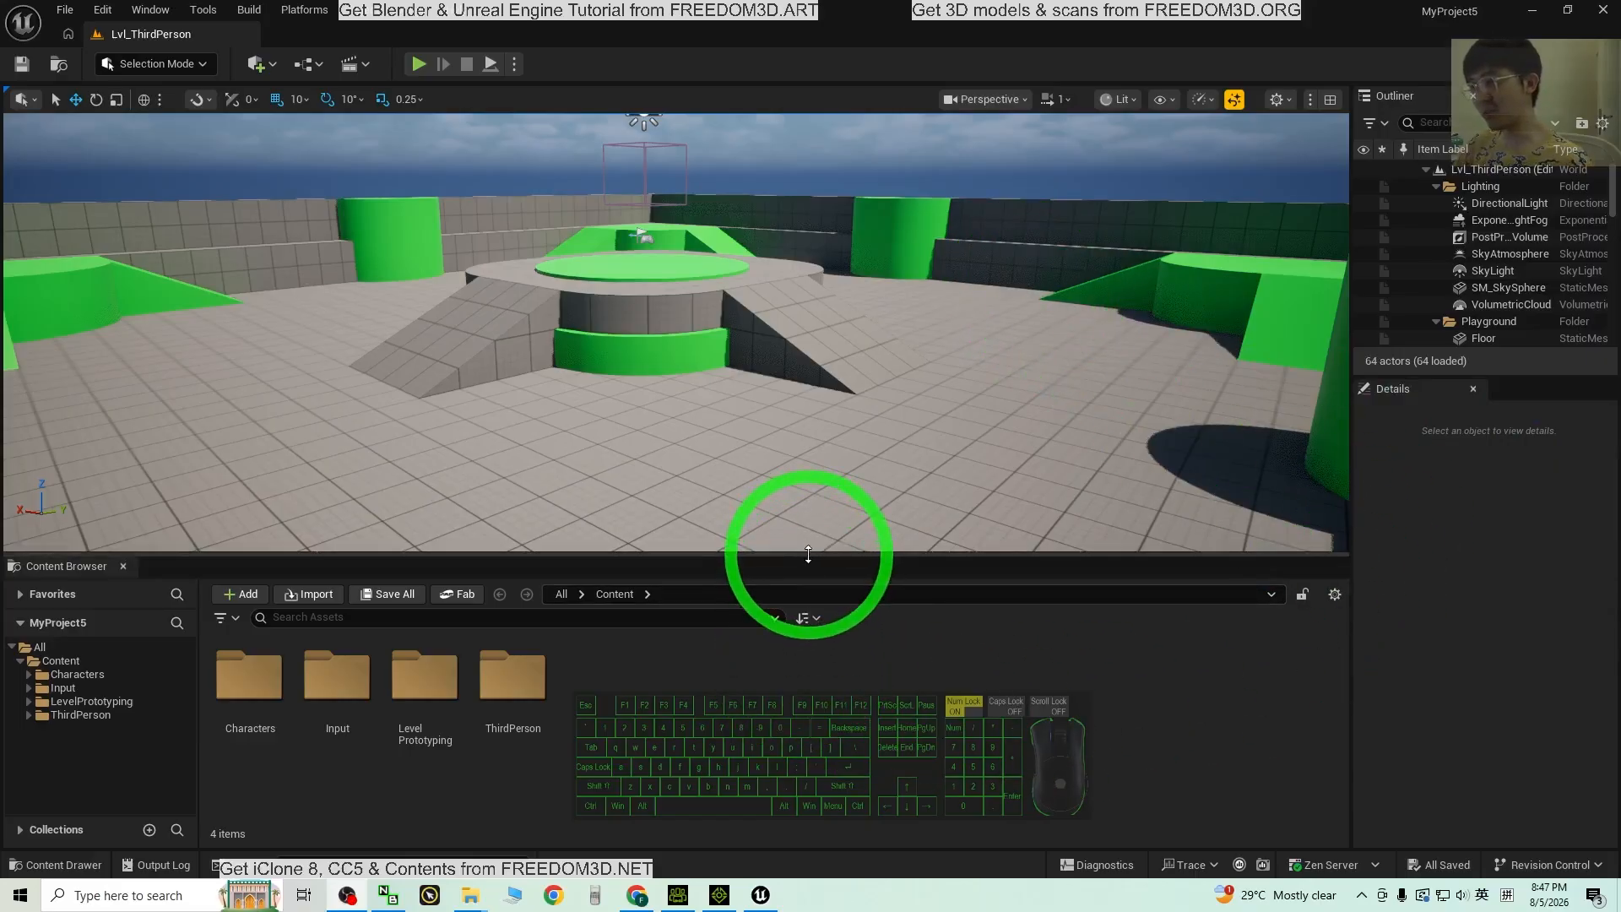
left_click_drag(808, 553, 852, 591)
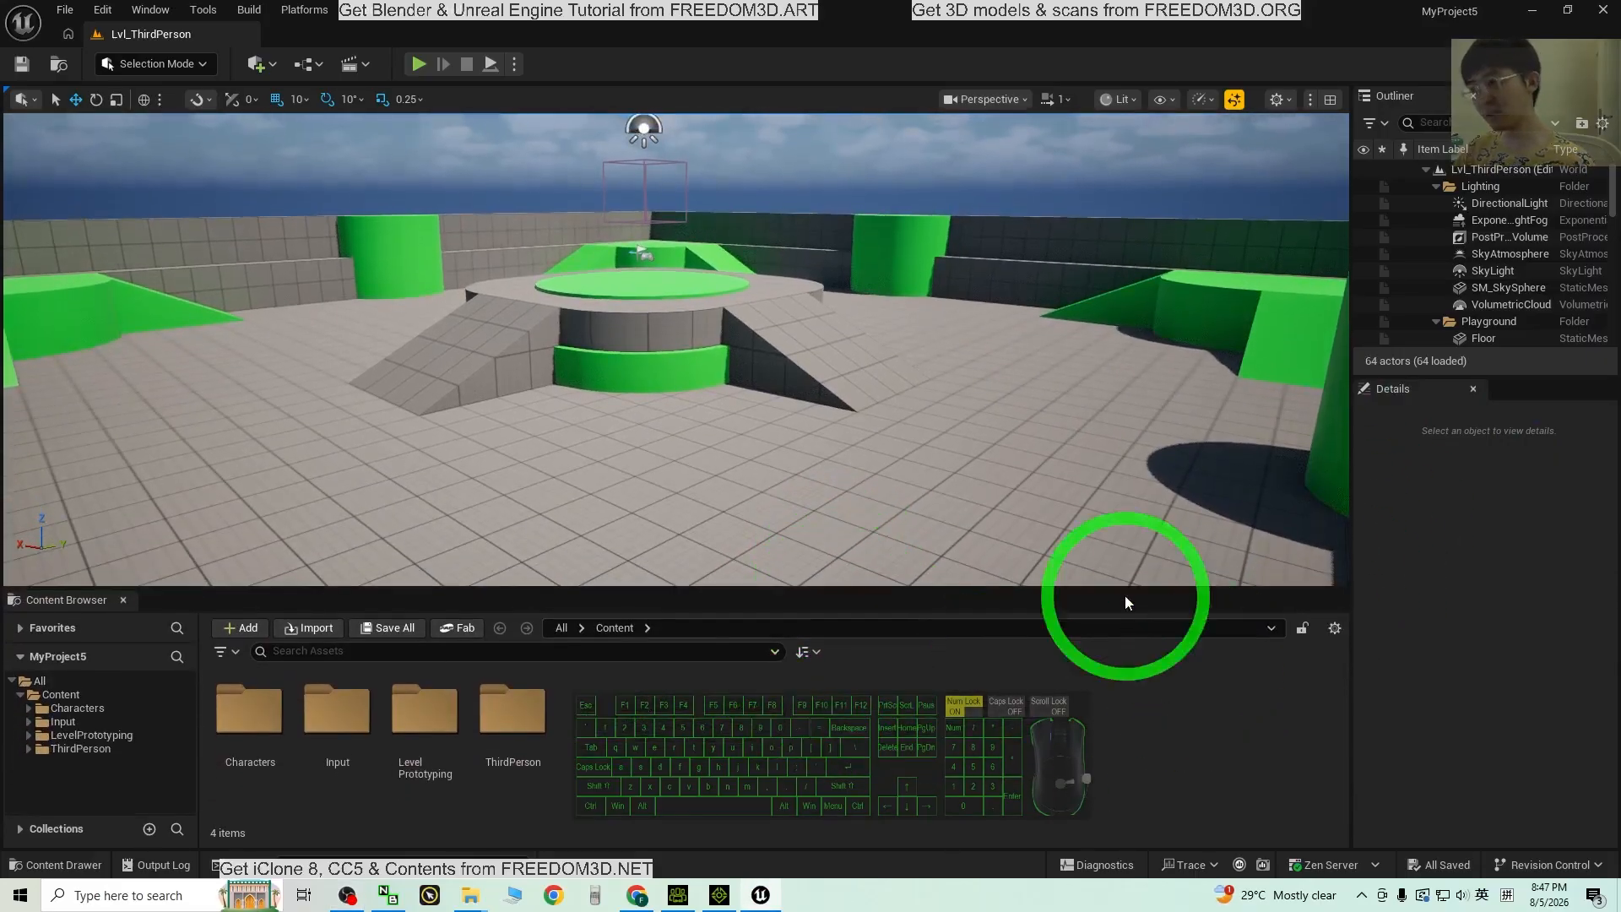
left_click(124, 599)
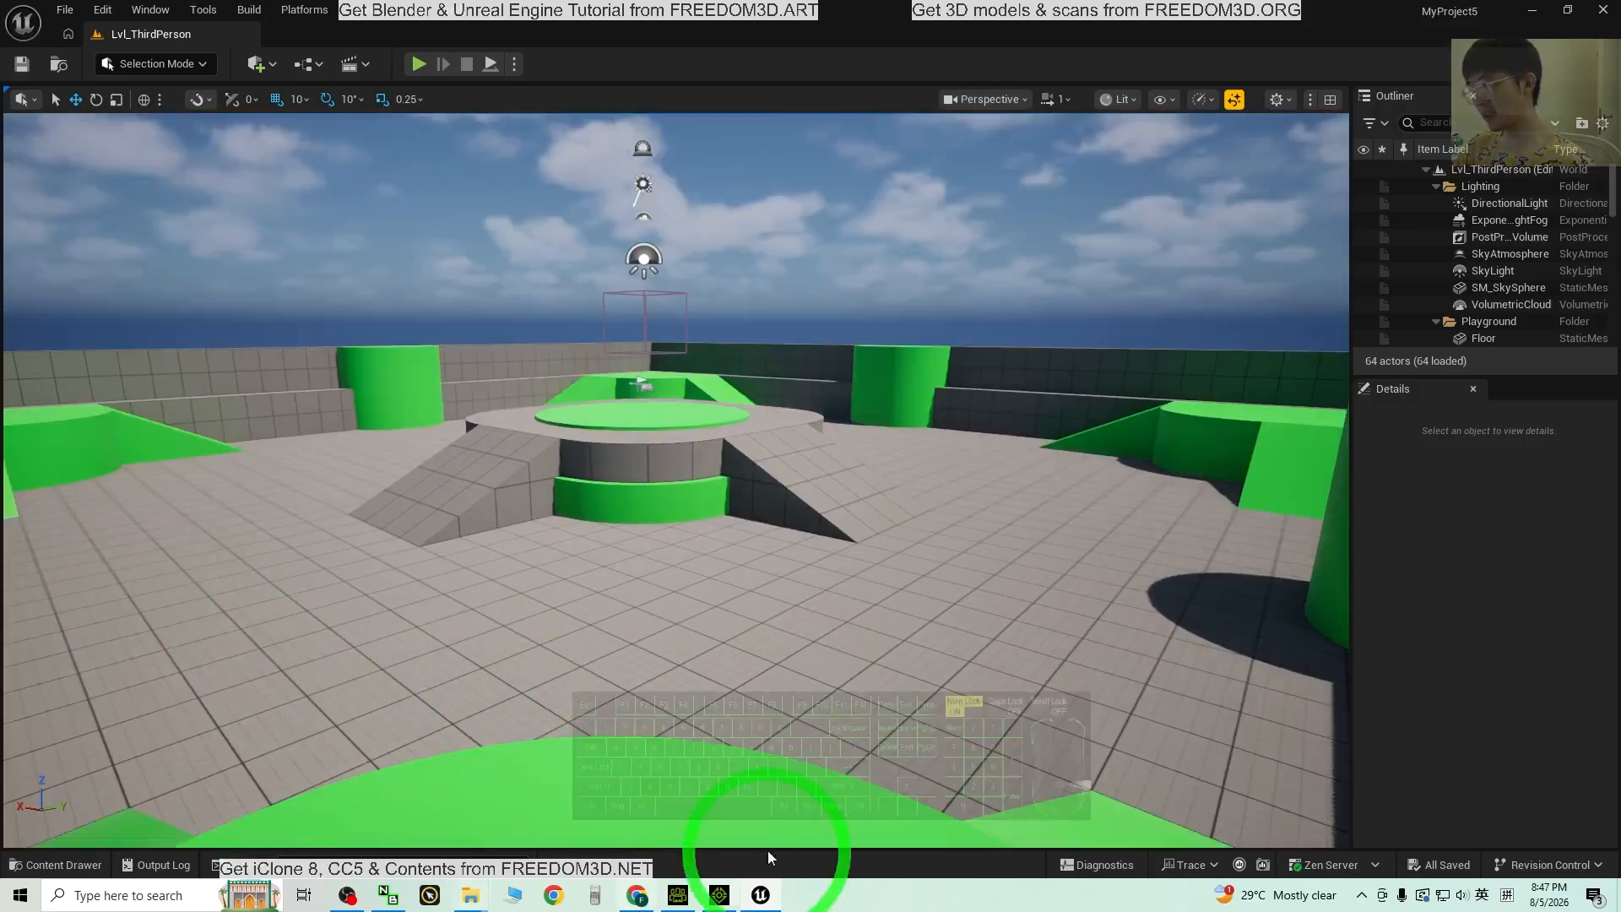
left_click(164, 13)
mouse_move(205, 98)
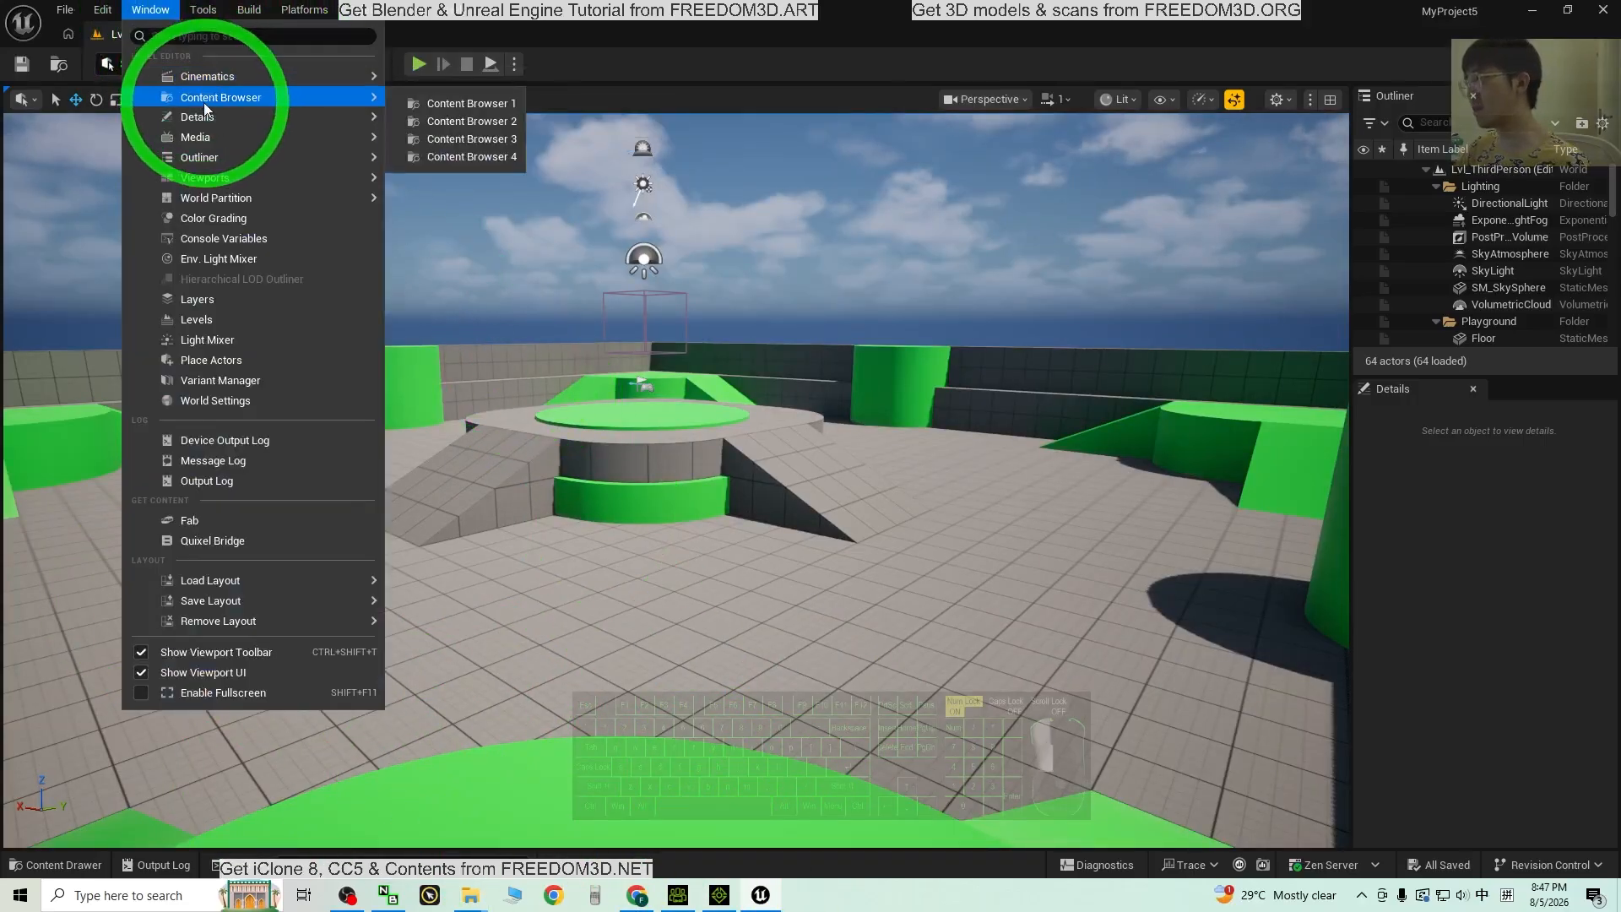
left_click(454, 105)
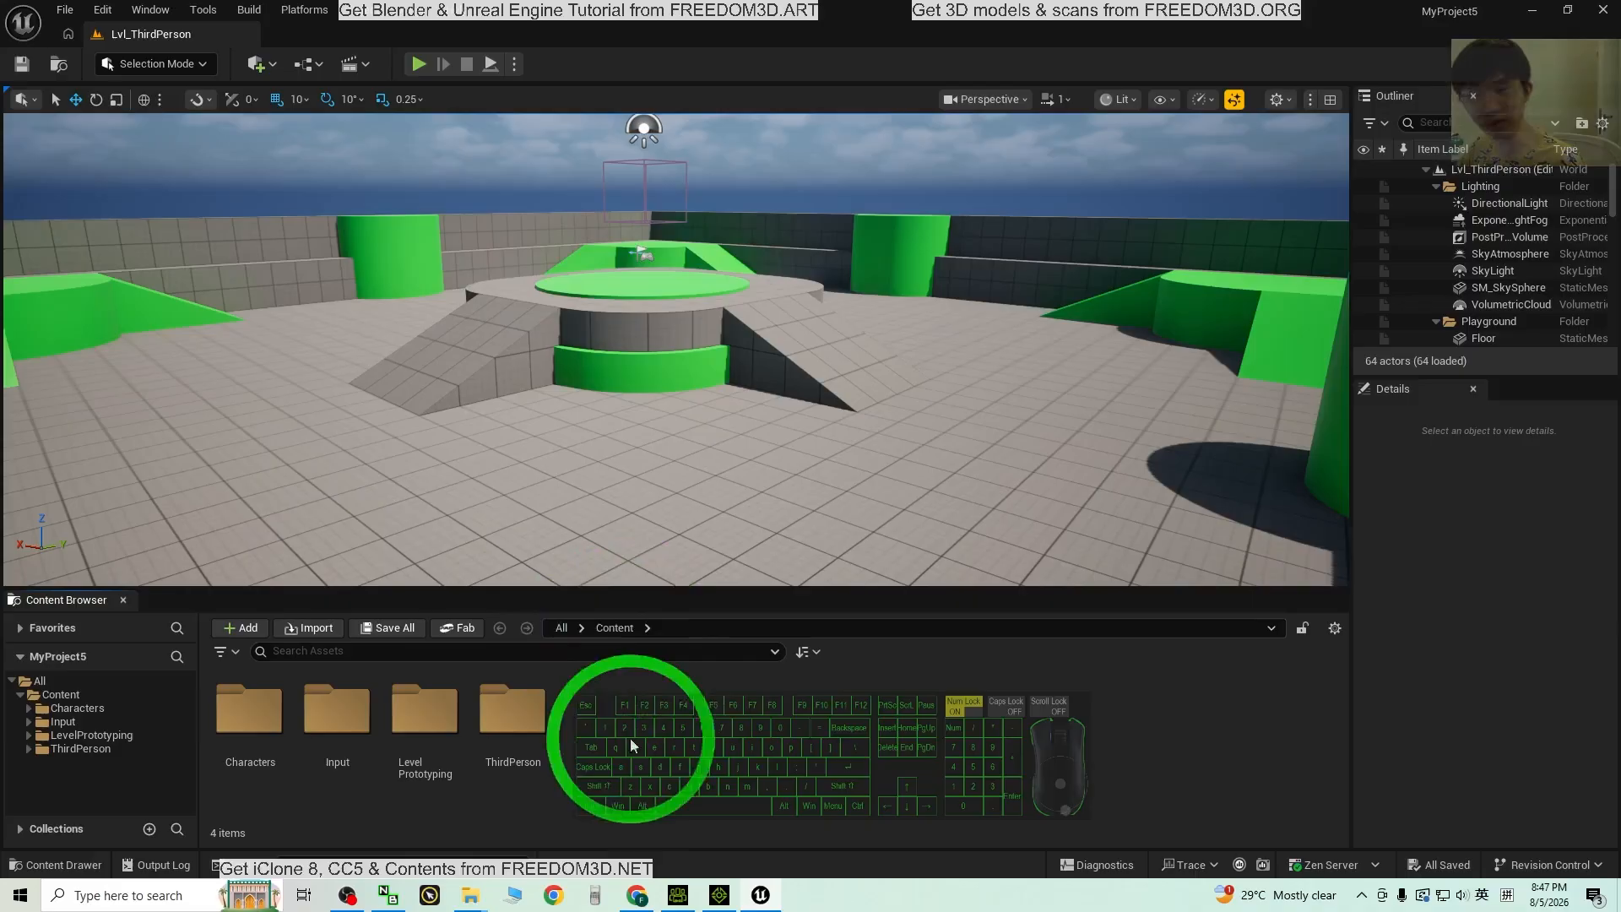
Step: Make a new folder in Content named avatar01 and open it
right_click(686, 677)
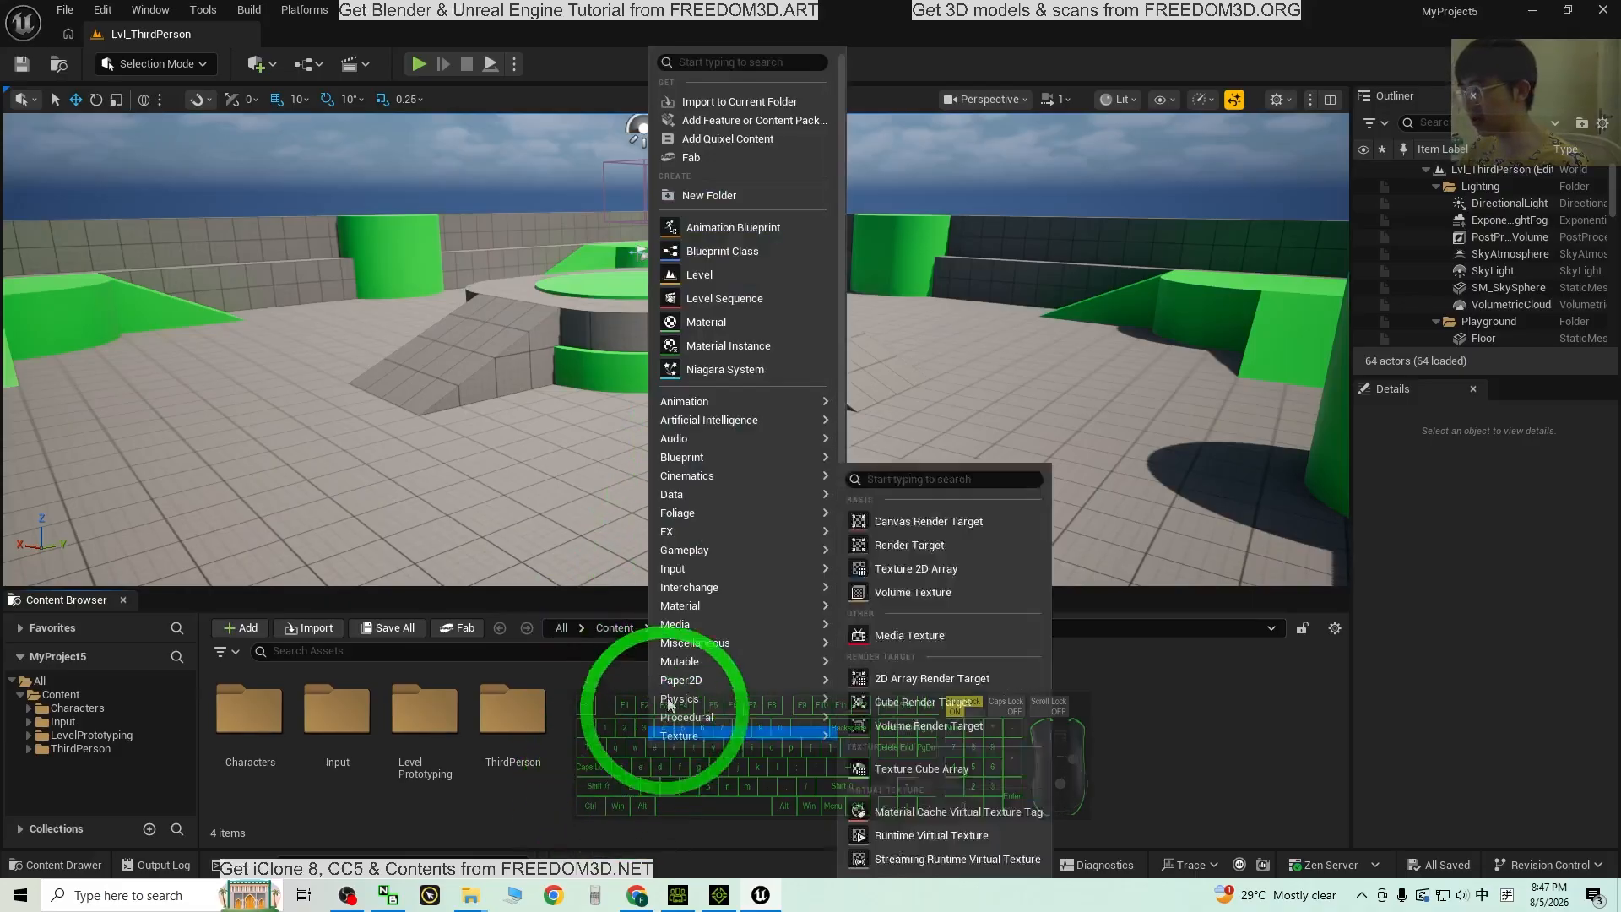
left_click(712, 201)
type("a")
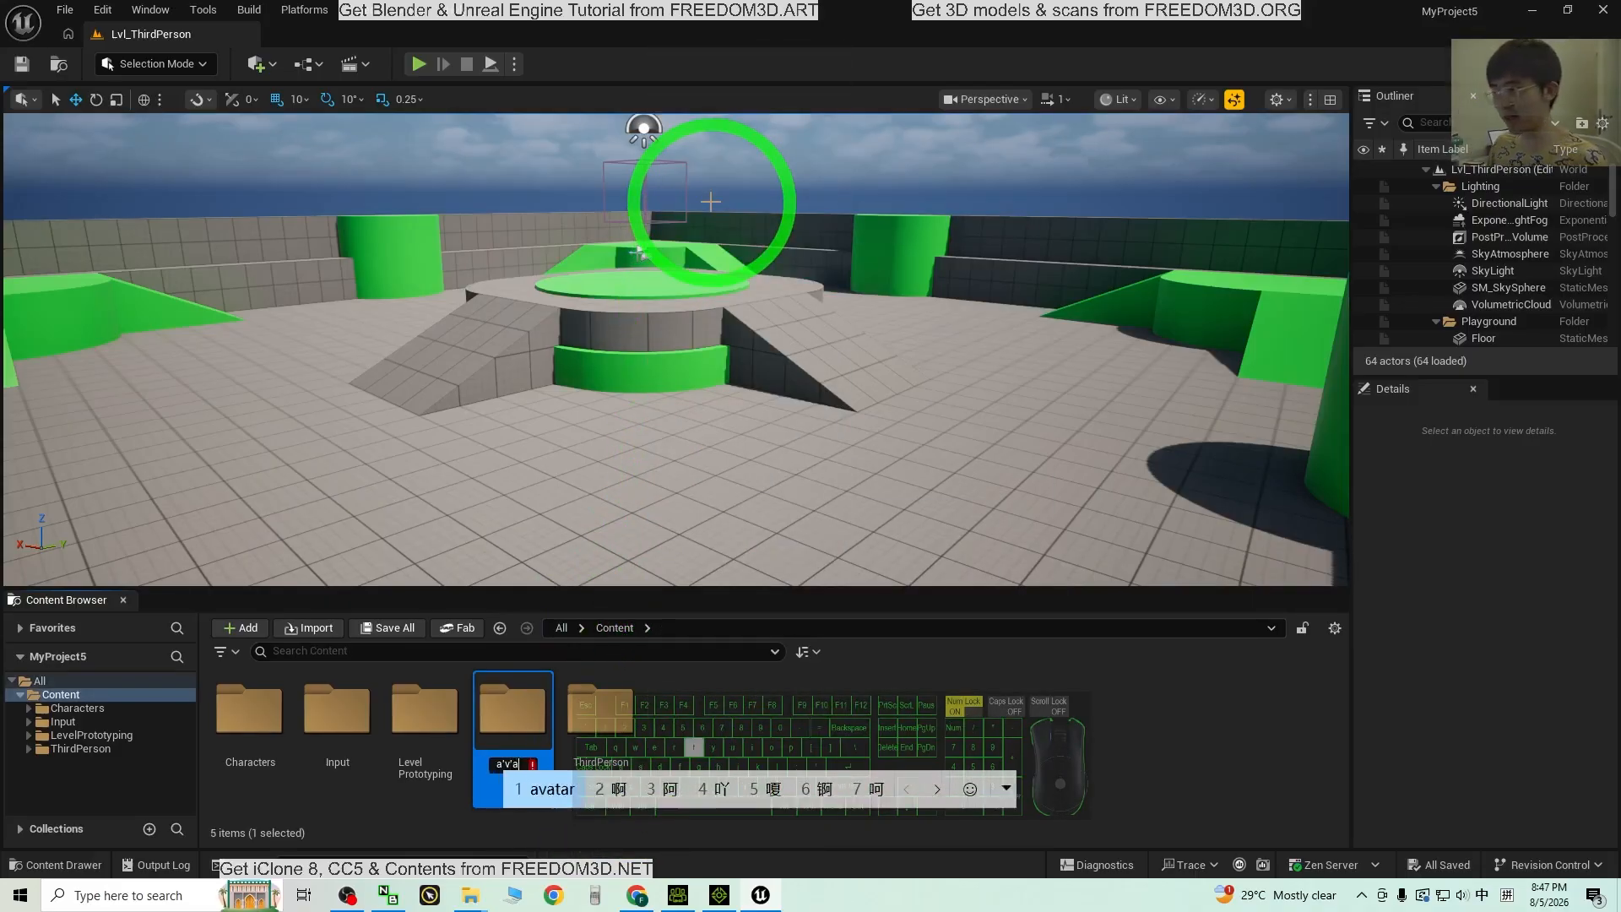
type("vatar")
key("space")
type("01")
key("Return")
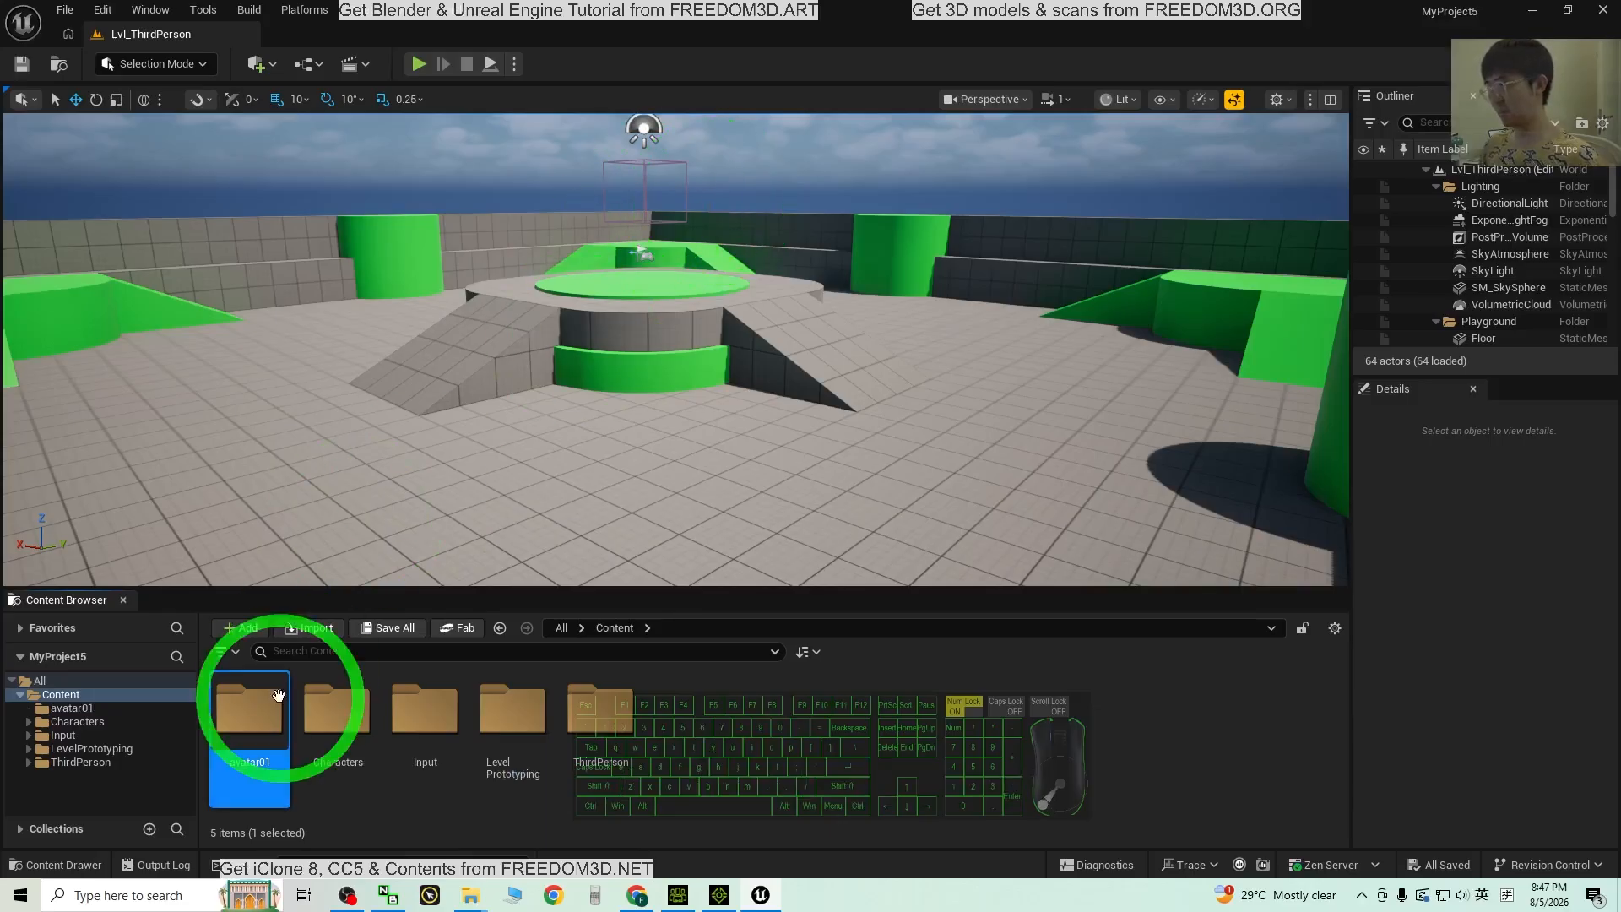
double_click(268, 734)
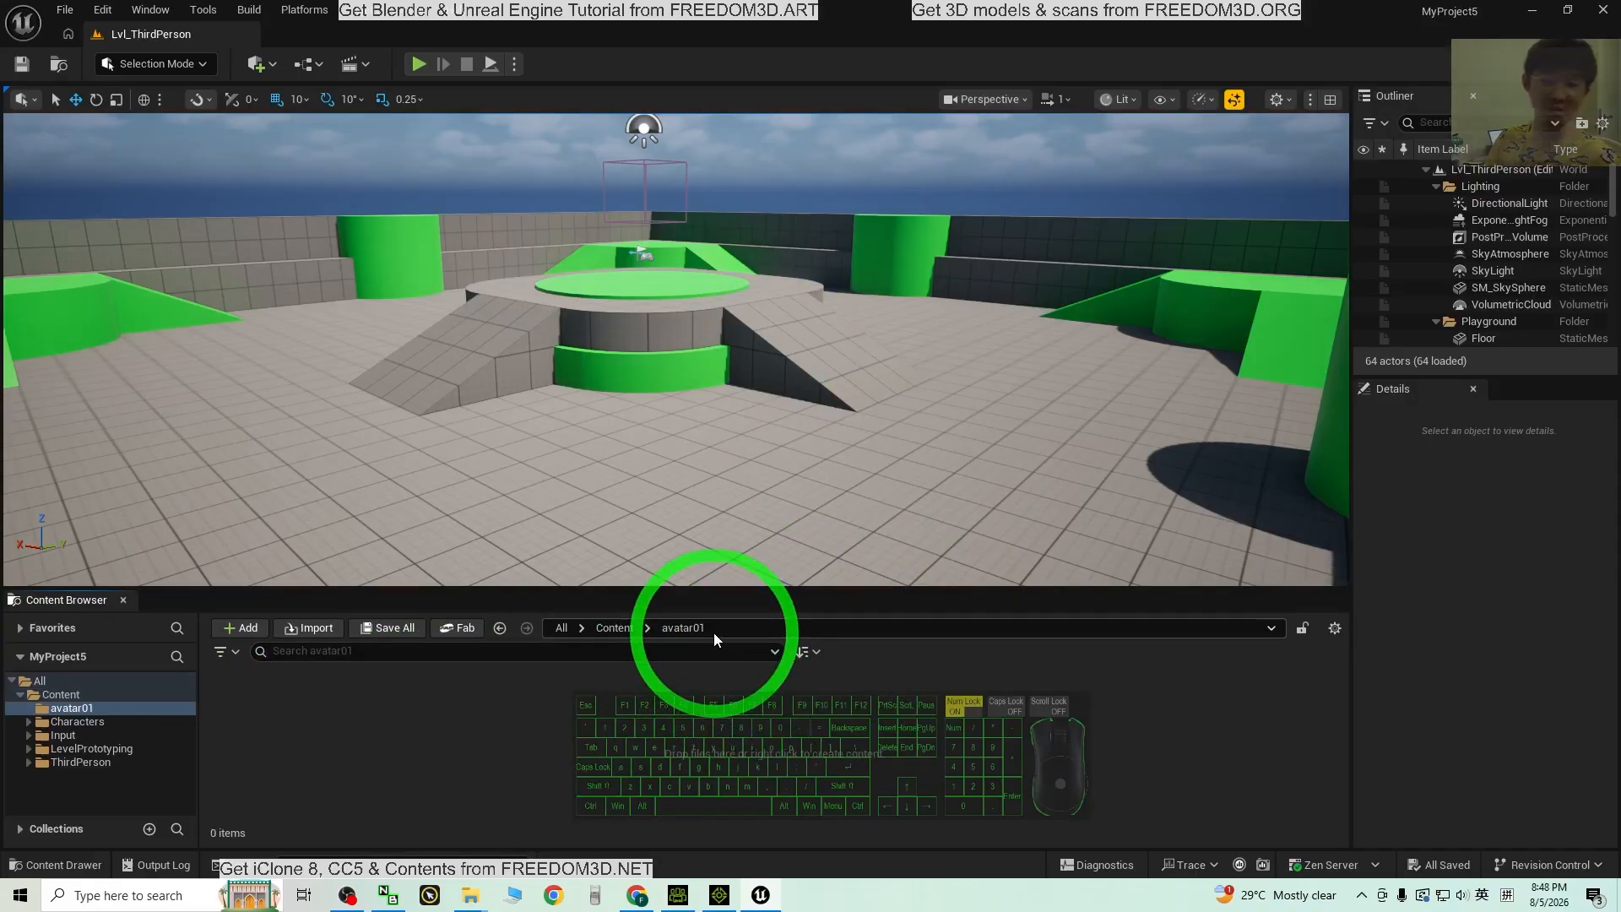
Step: Place File Explorer beside the editor and drag avatar01.fbx into the avatar01 folder
left_click_drag(594, 22, 922, 42)
left_click(1037, 601)
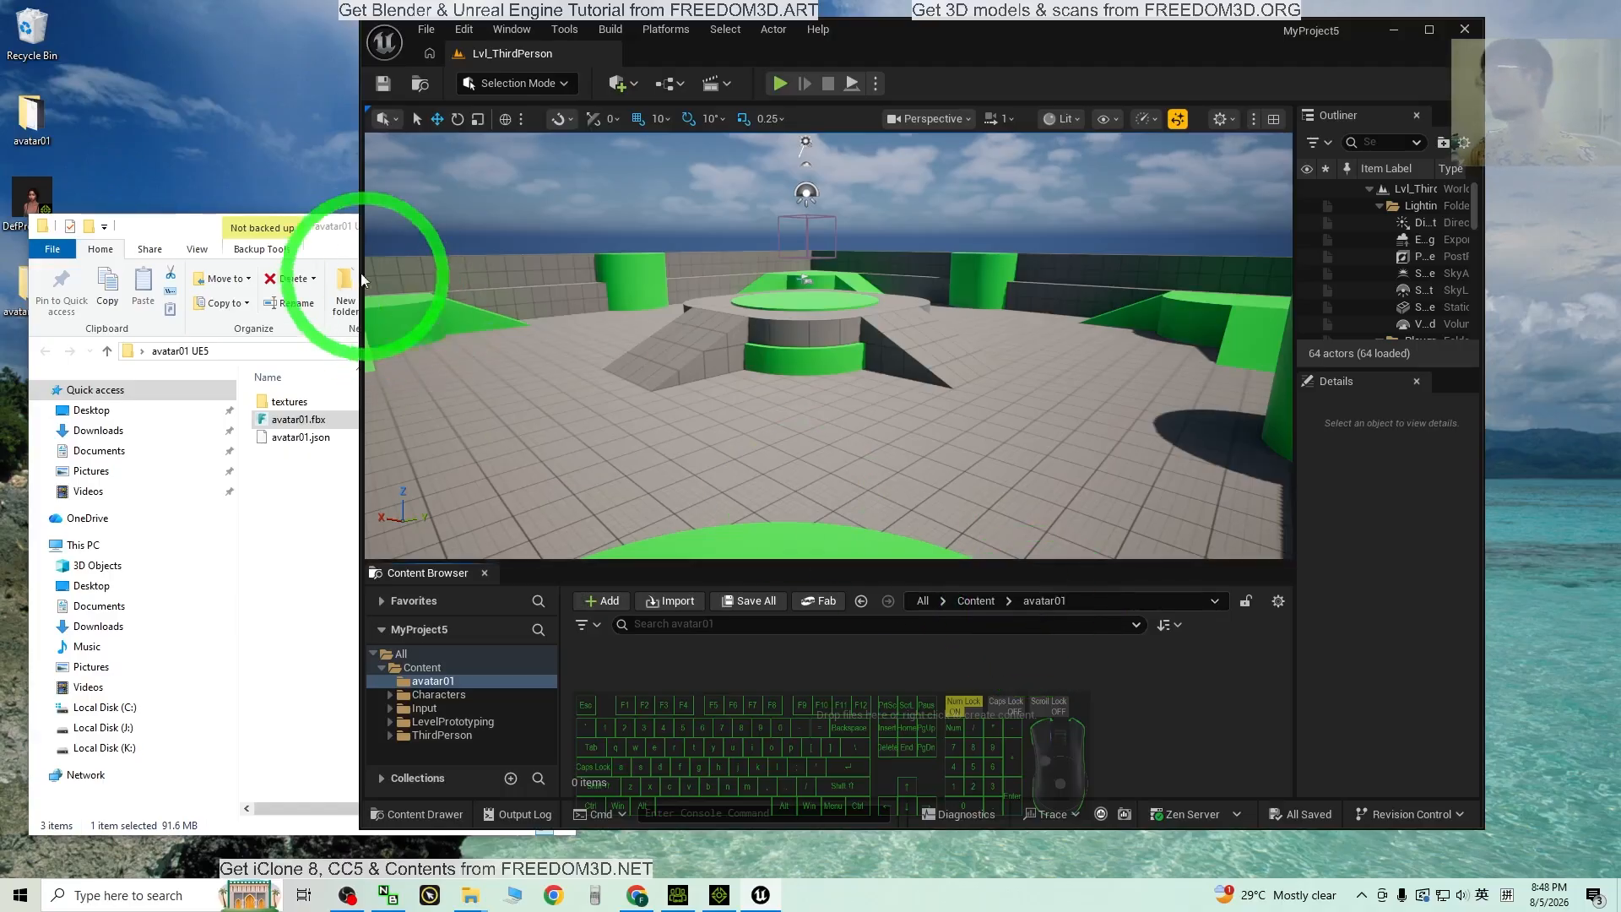
left_click_drag(319, 230, 298, 227)
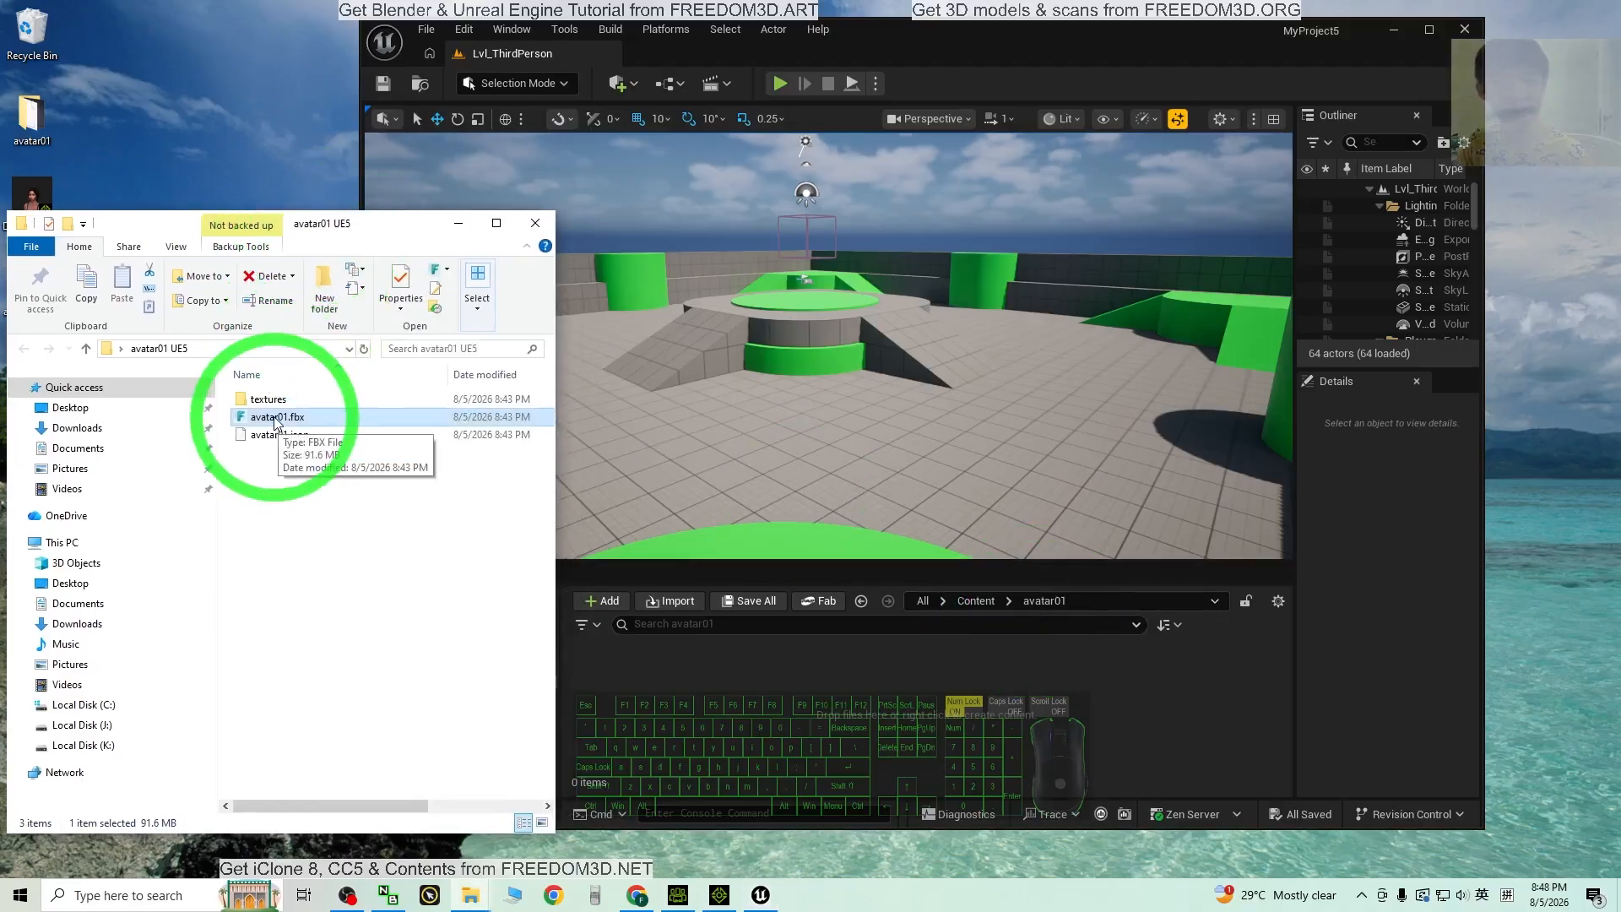
left_click_drag(275, 422, 743, 701)
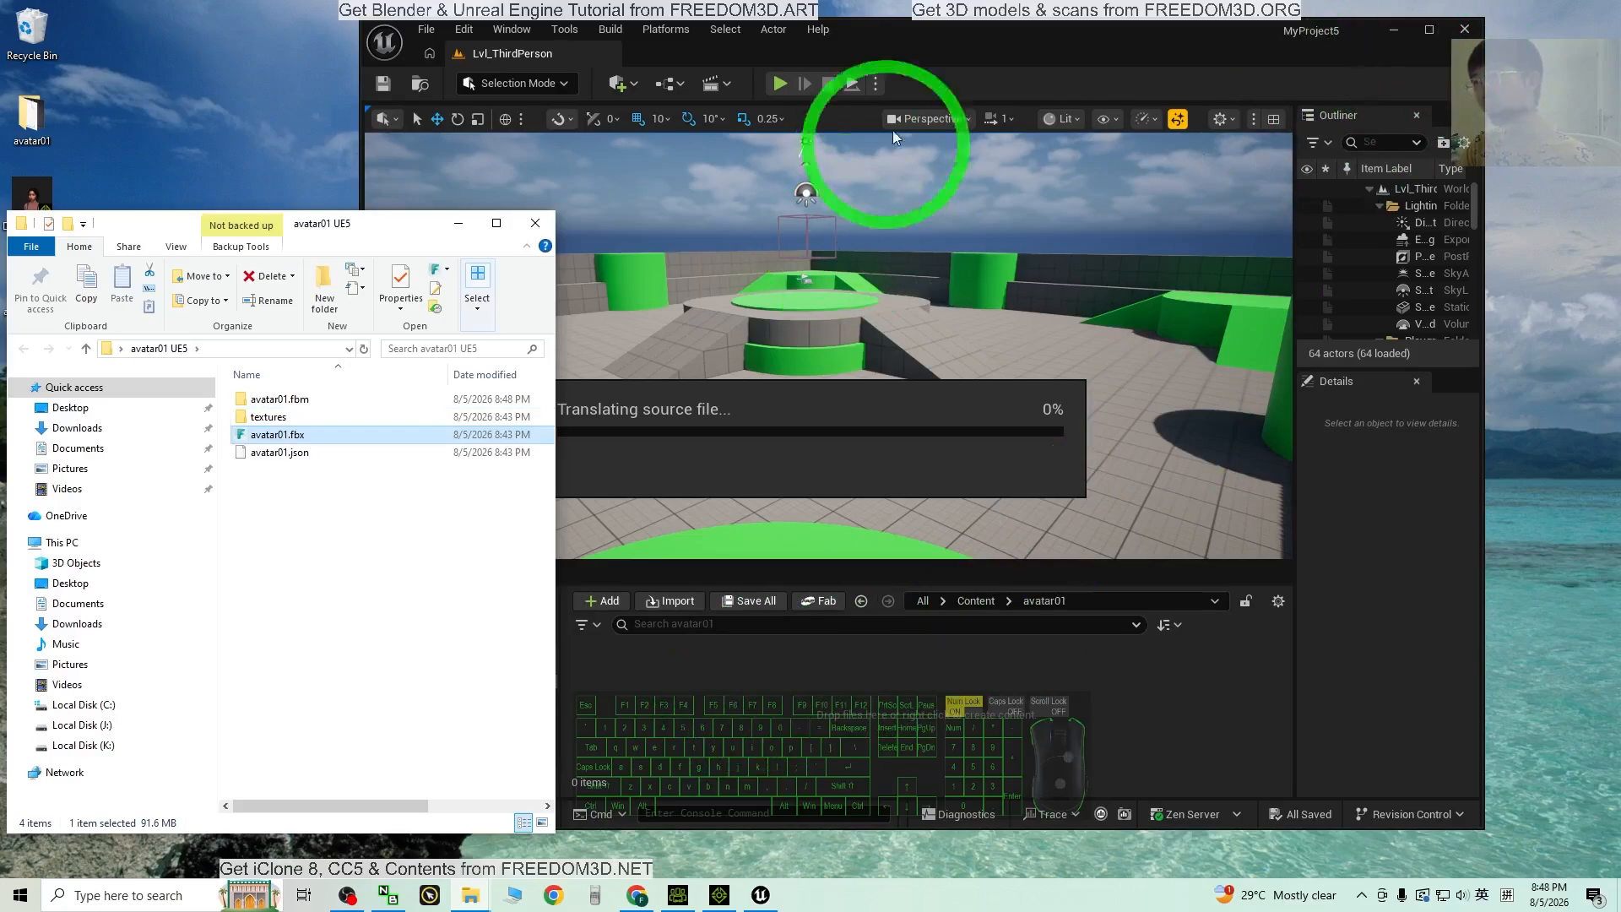
left_click(968, 39)
left_click_drag(484, 215, 242, 231)
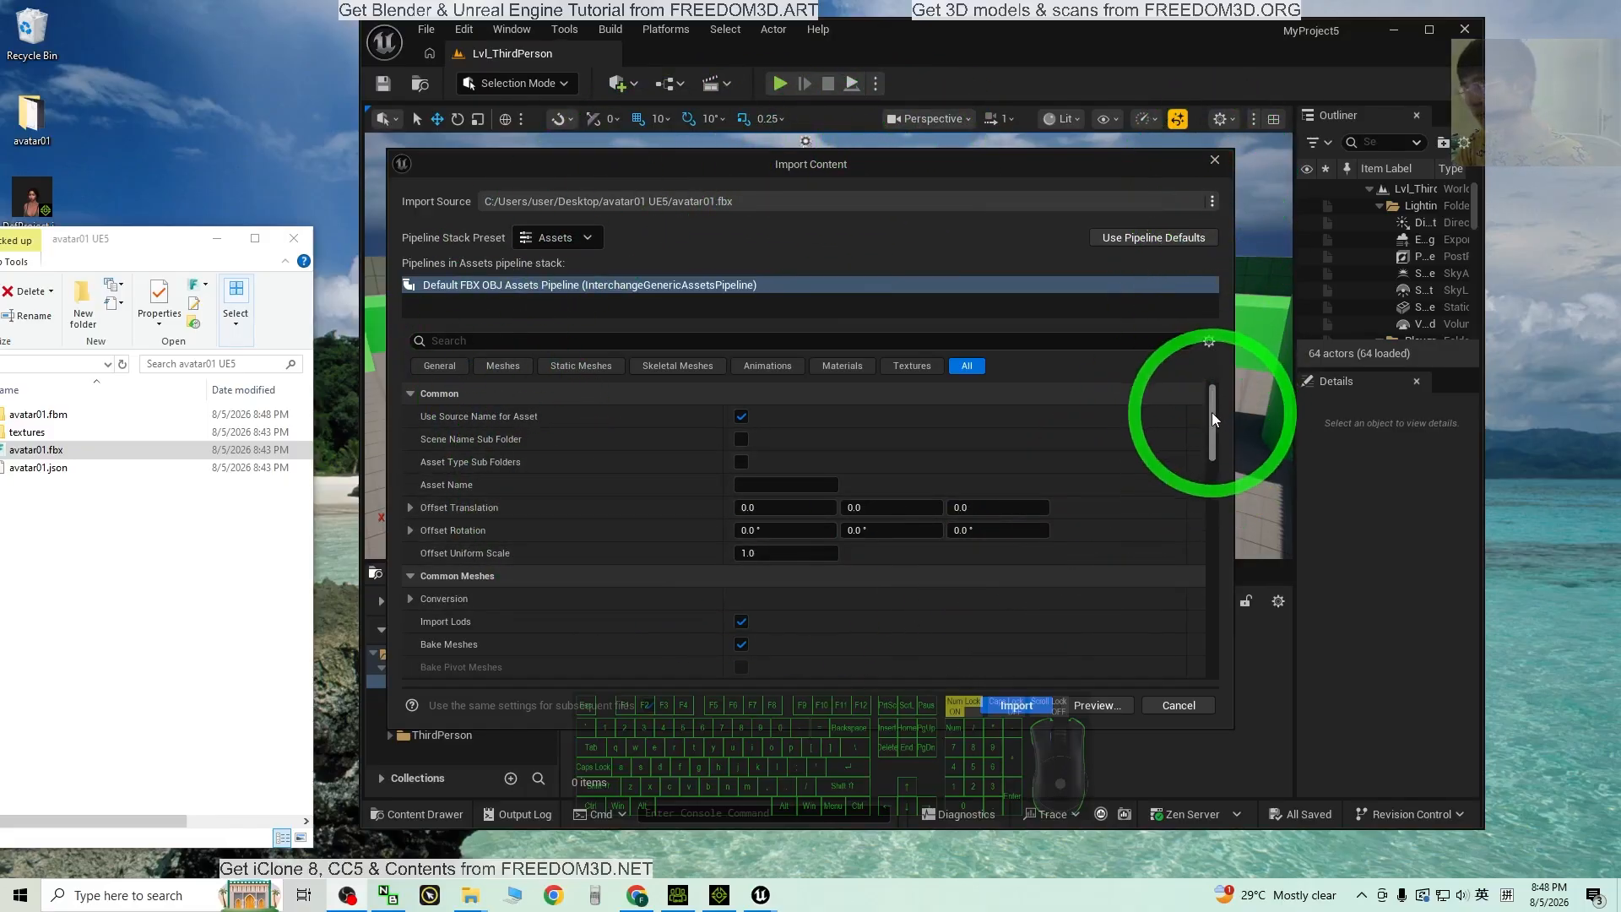
Step: Set the FBX Animation Length to Animated Time and import avatar01.fbx
left_click_drag(1212, 412, 1227, 525)
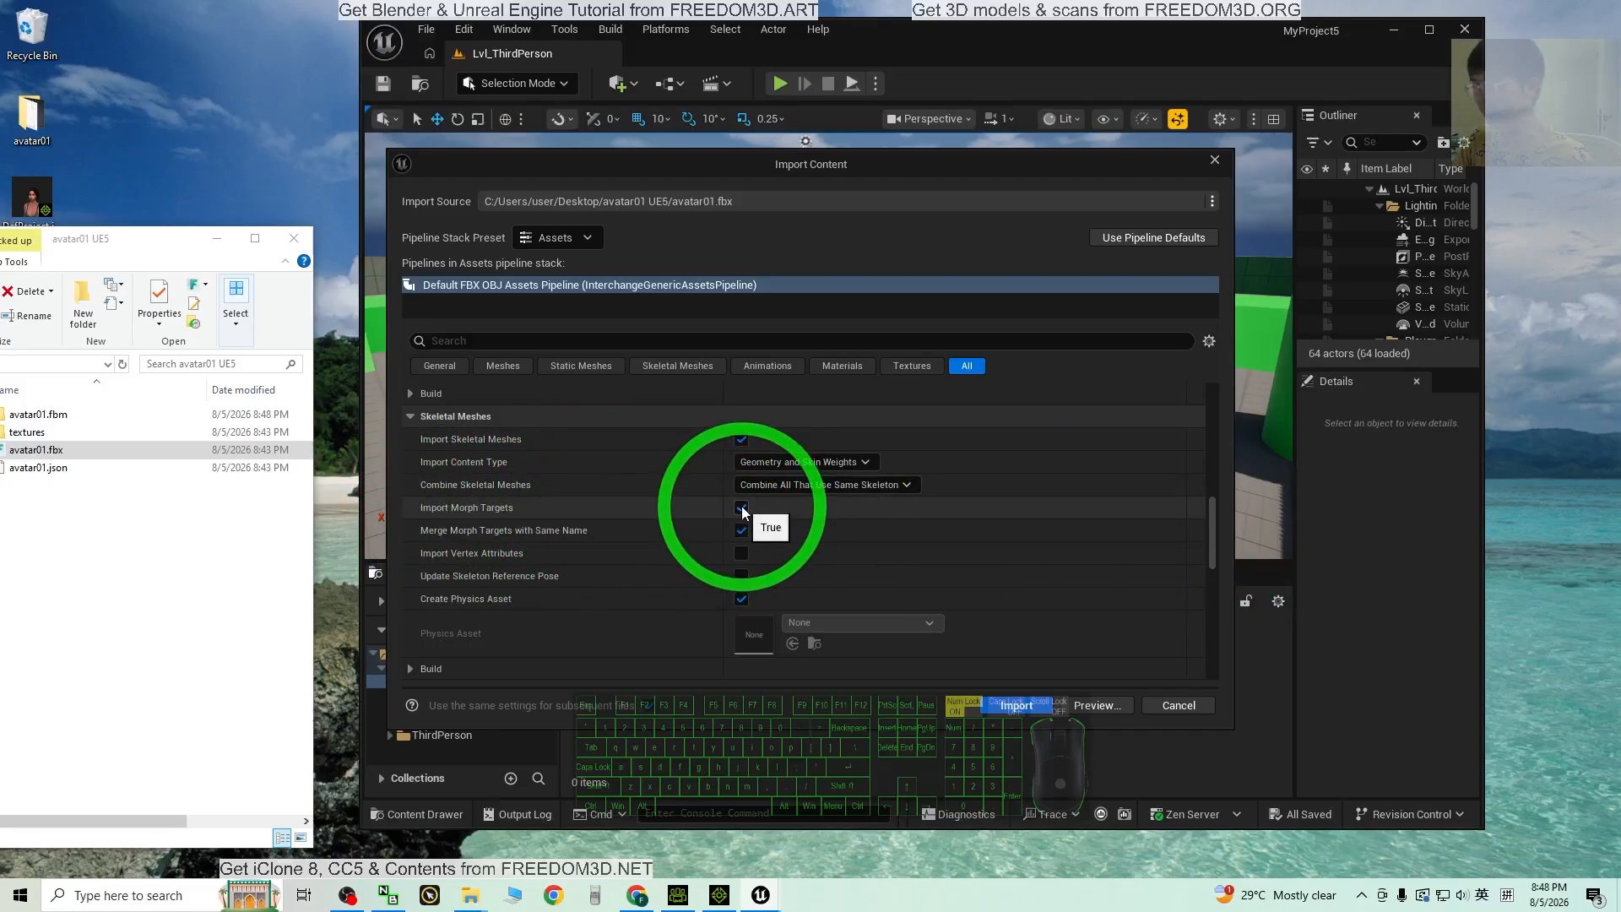
left_click_drag(1212, 515, 441, 565)
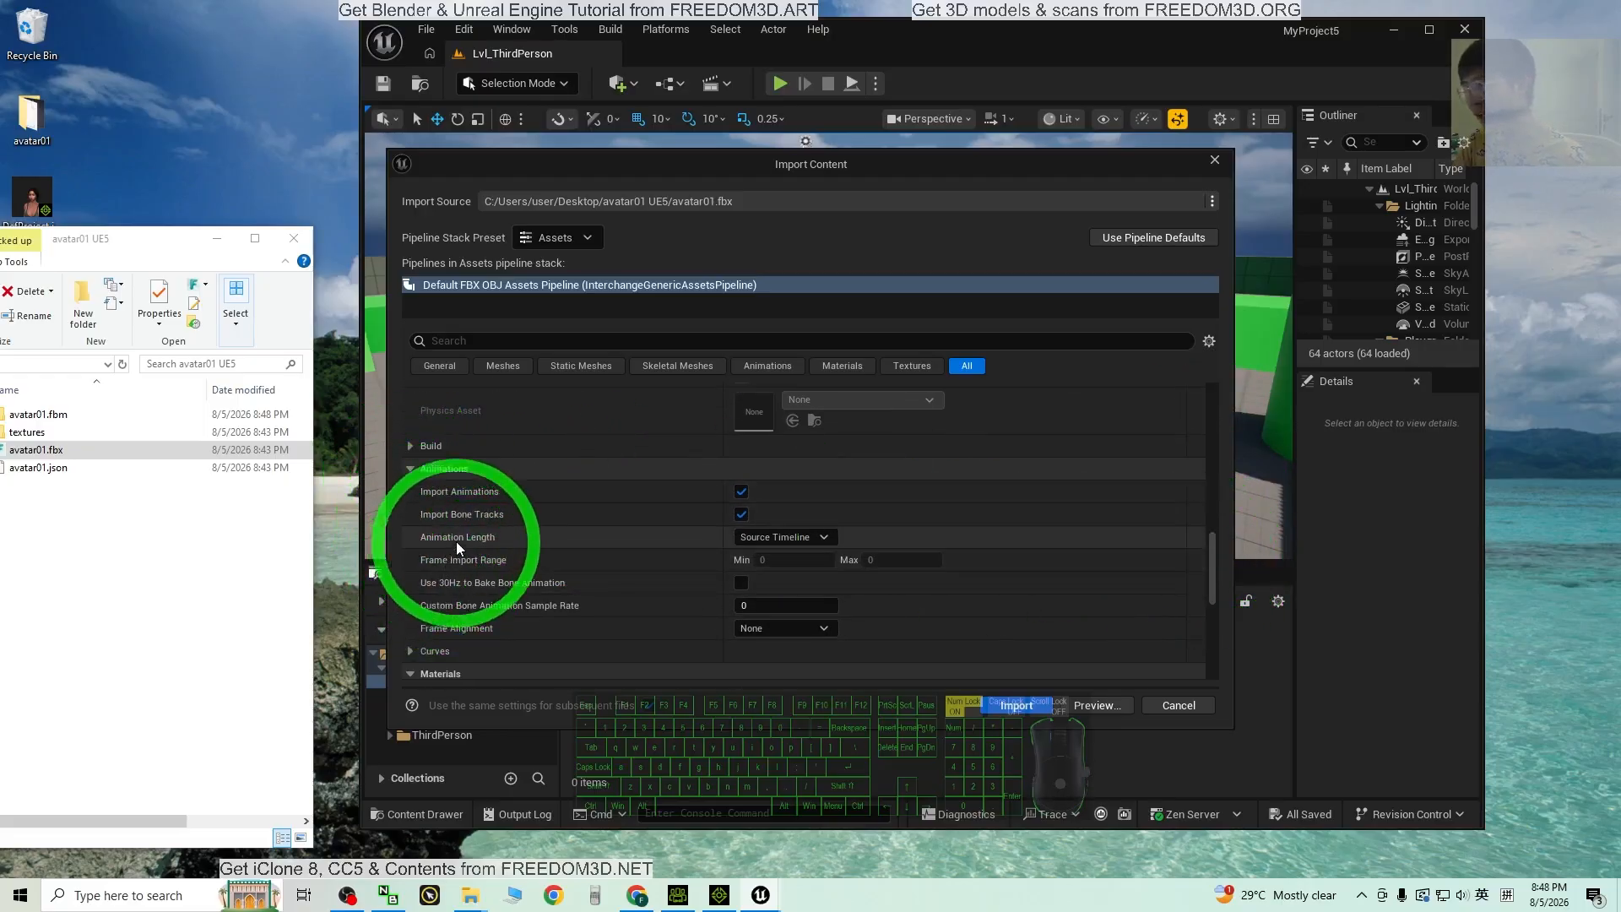
left_click(822, 541)
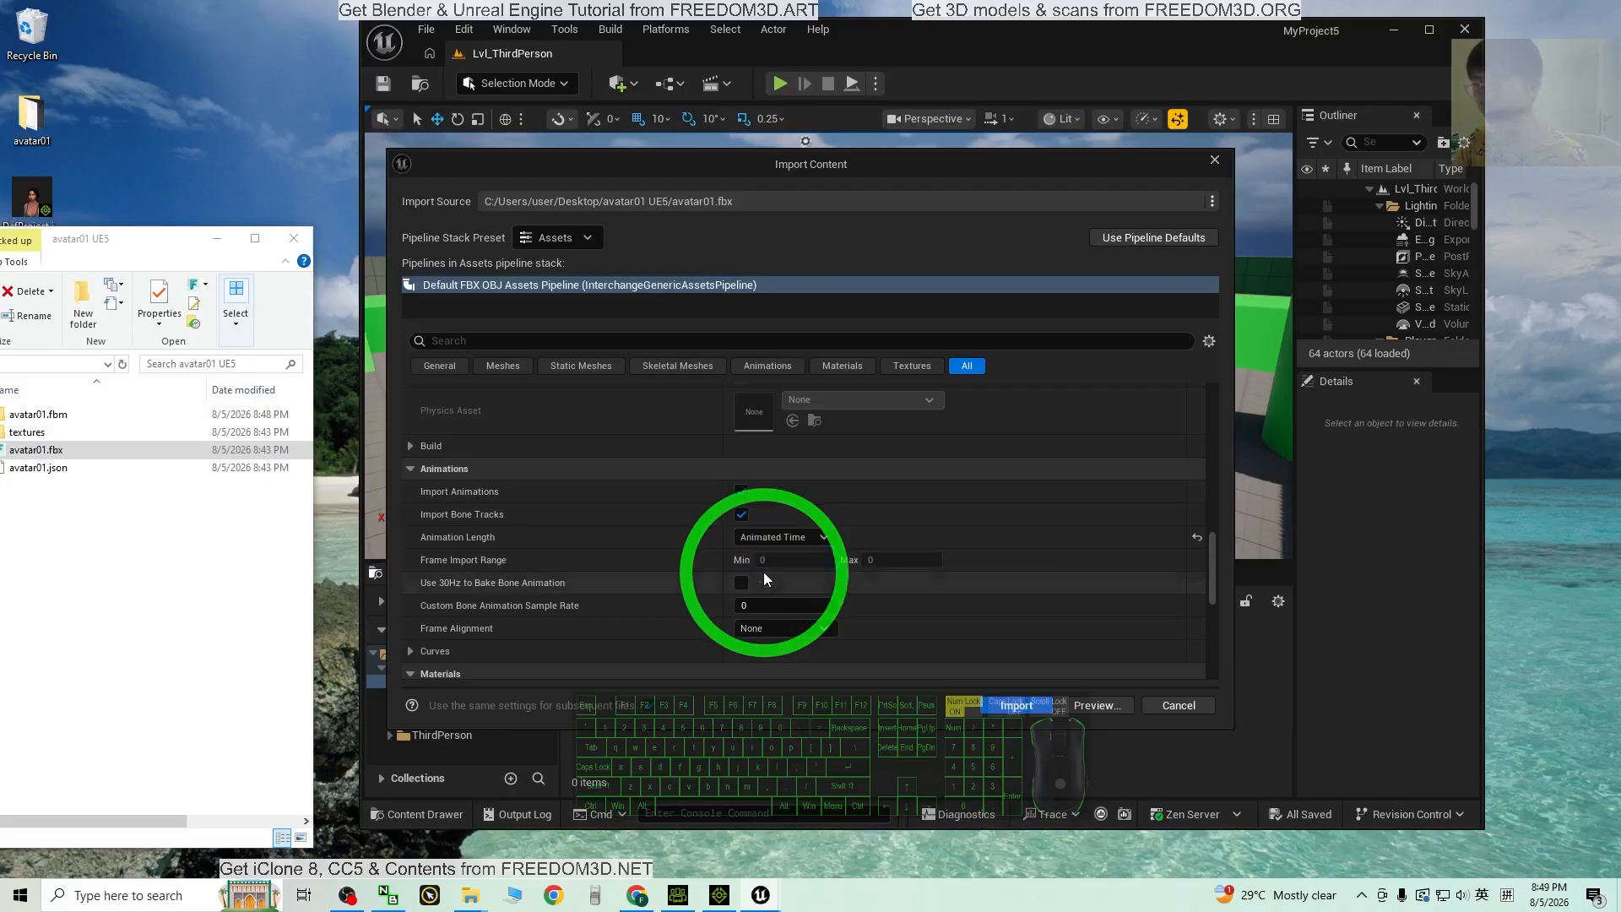
left_click(765, 573)
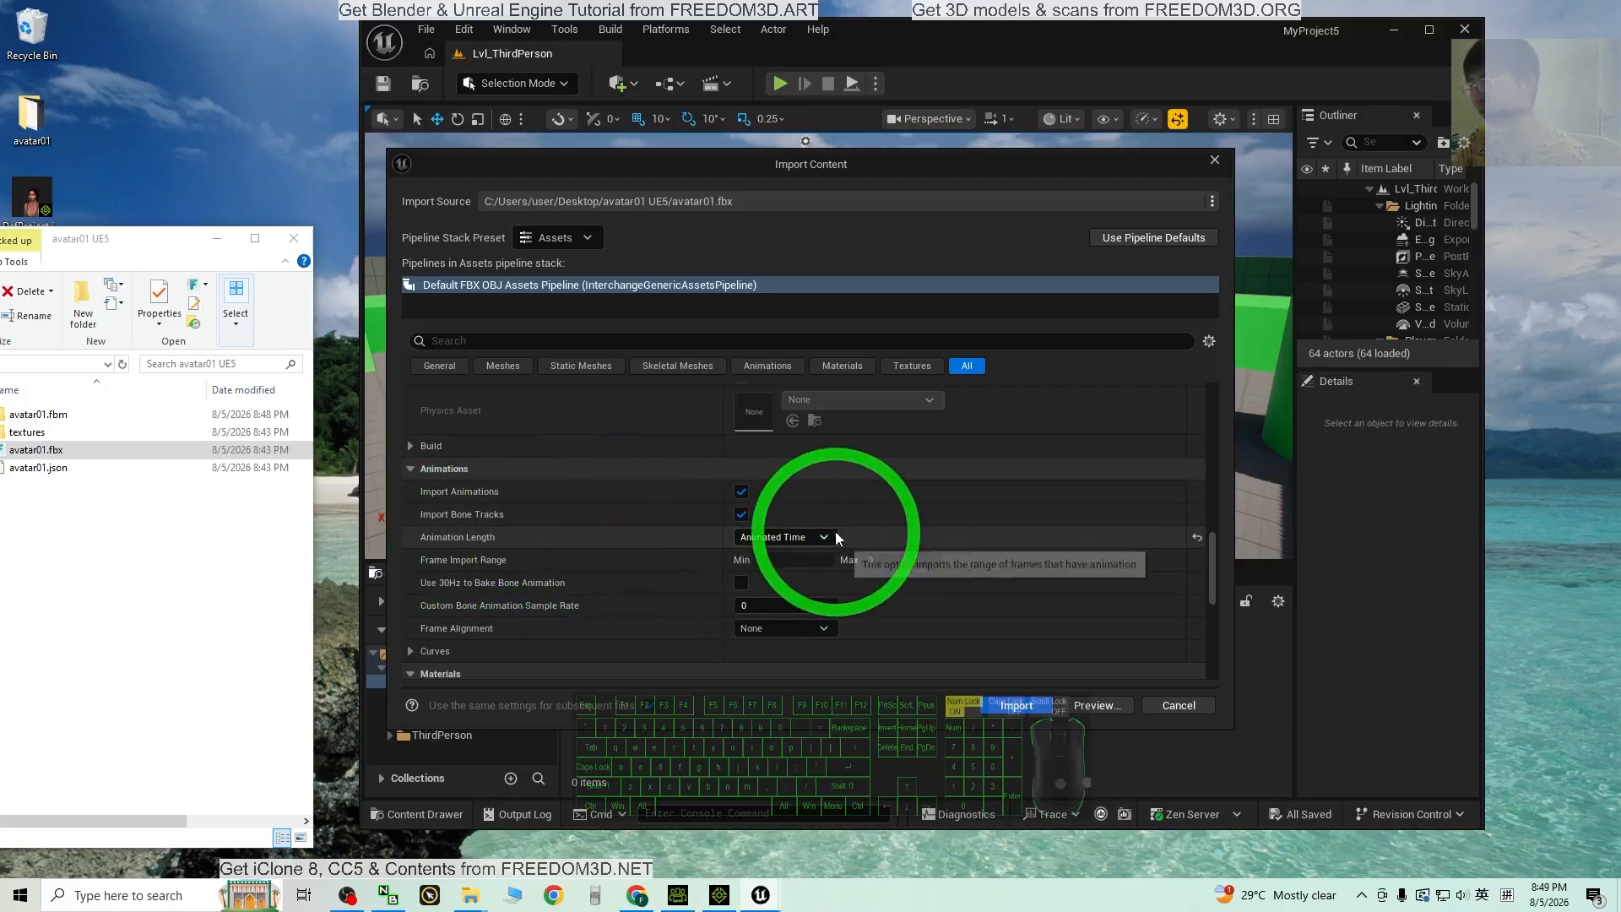
left_click(1013, 706)
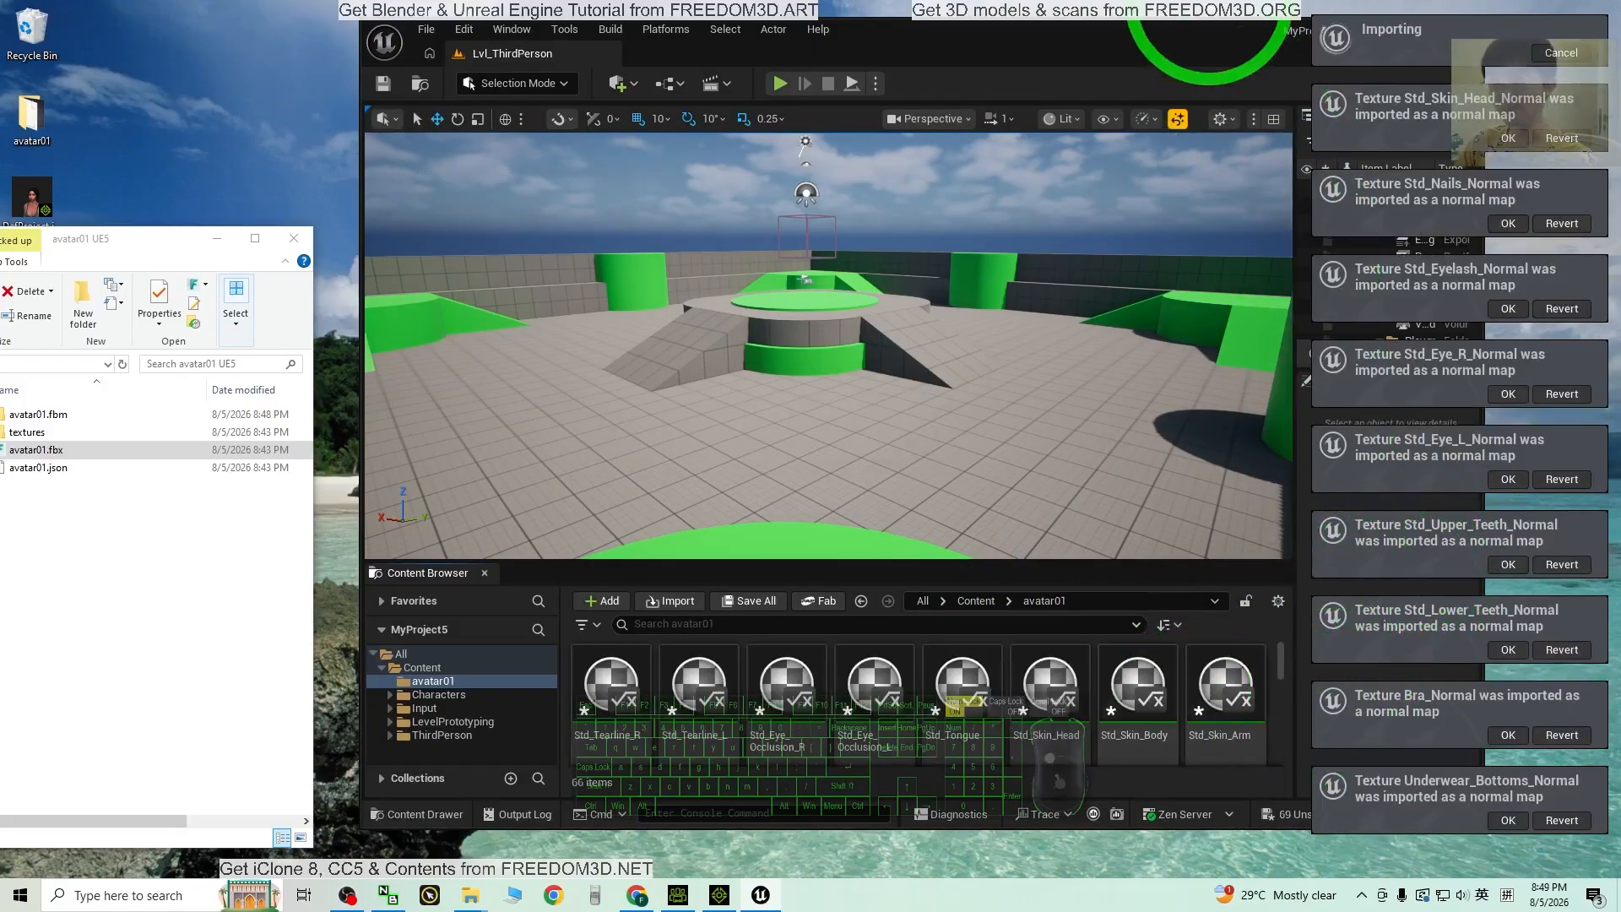
Step: Maximize the editor and scroll through the 69 imported avatar01 assets
left_click_drag(1189, 35, 1106, 0)
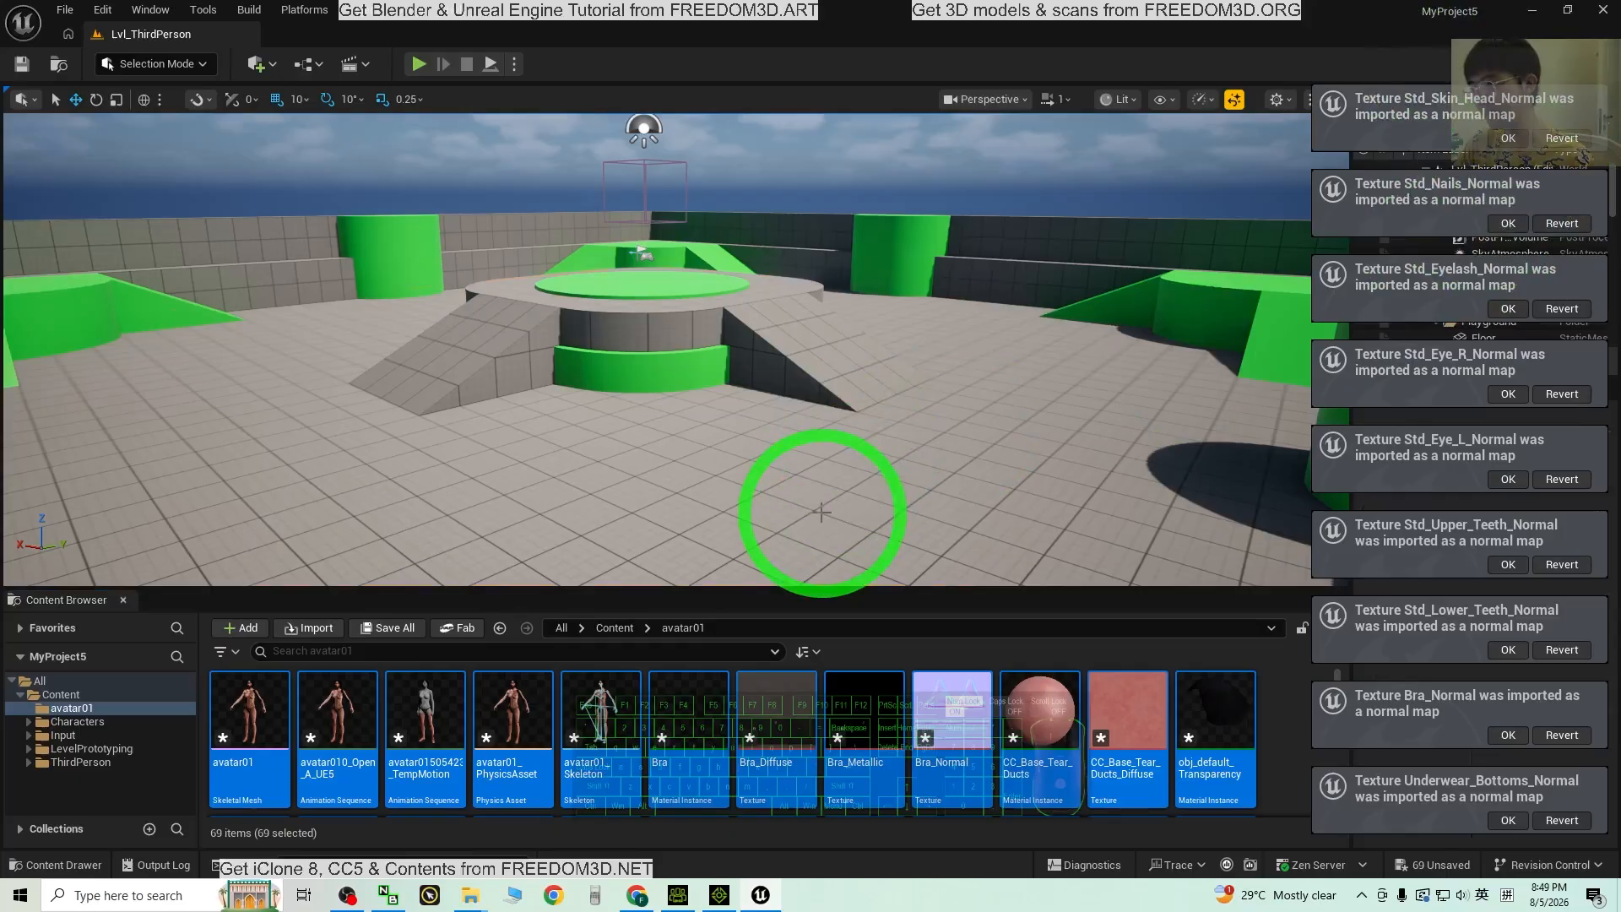
left_click(822, 512)
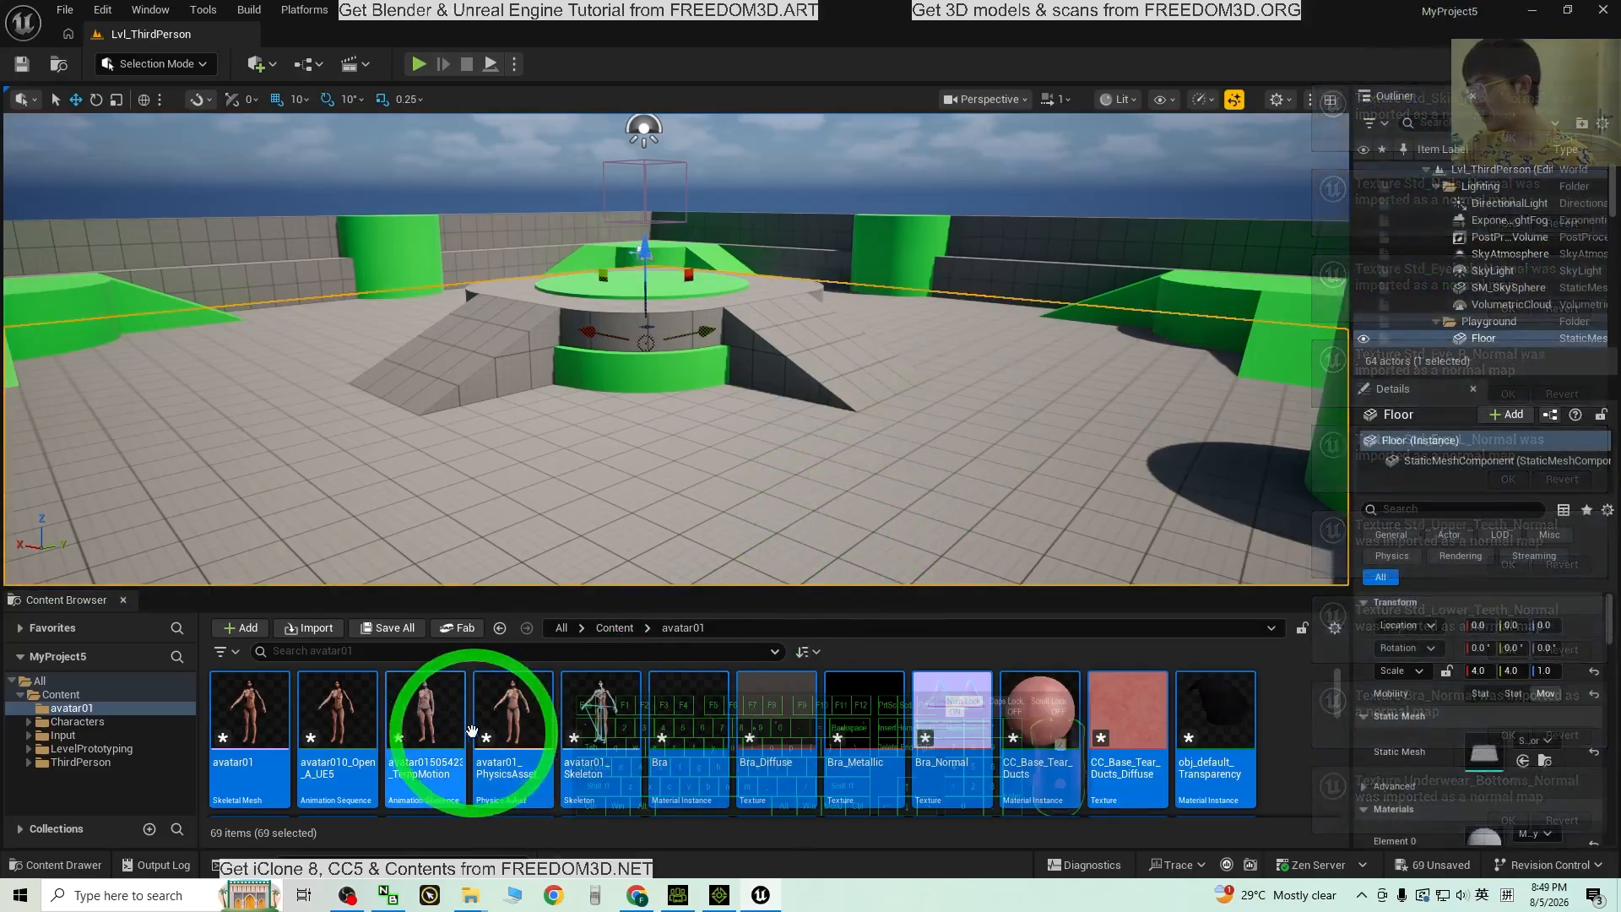
scroll(591, 726, "down", 1)
scroll(667, 743, "up", 1)
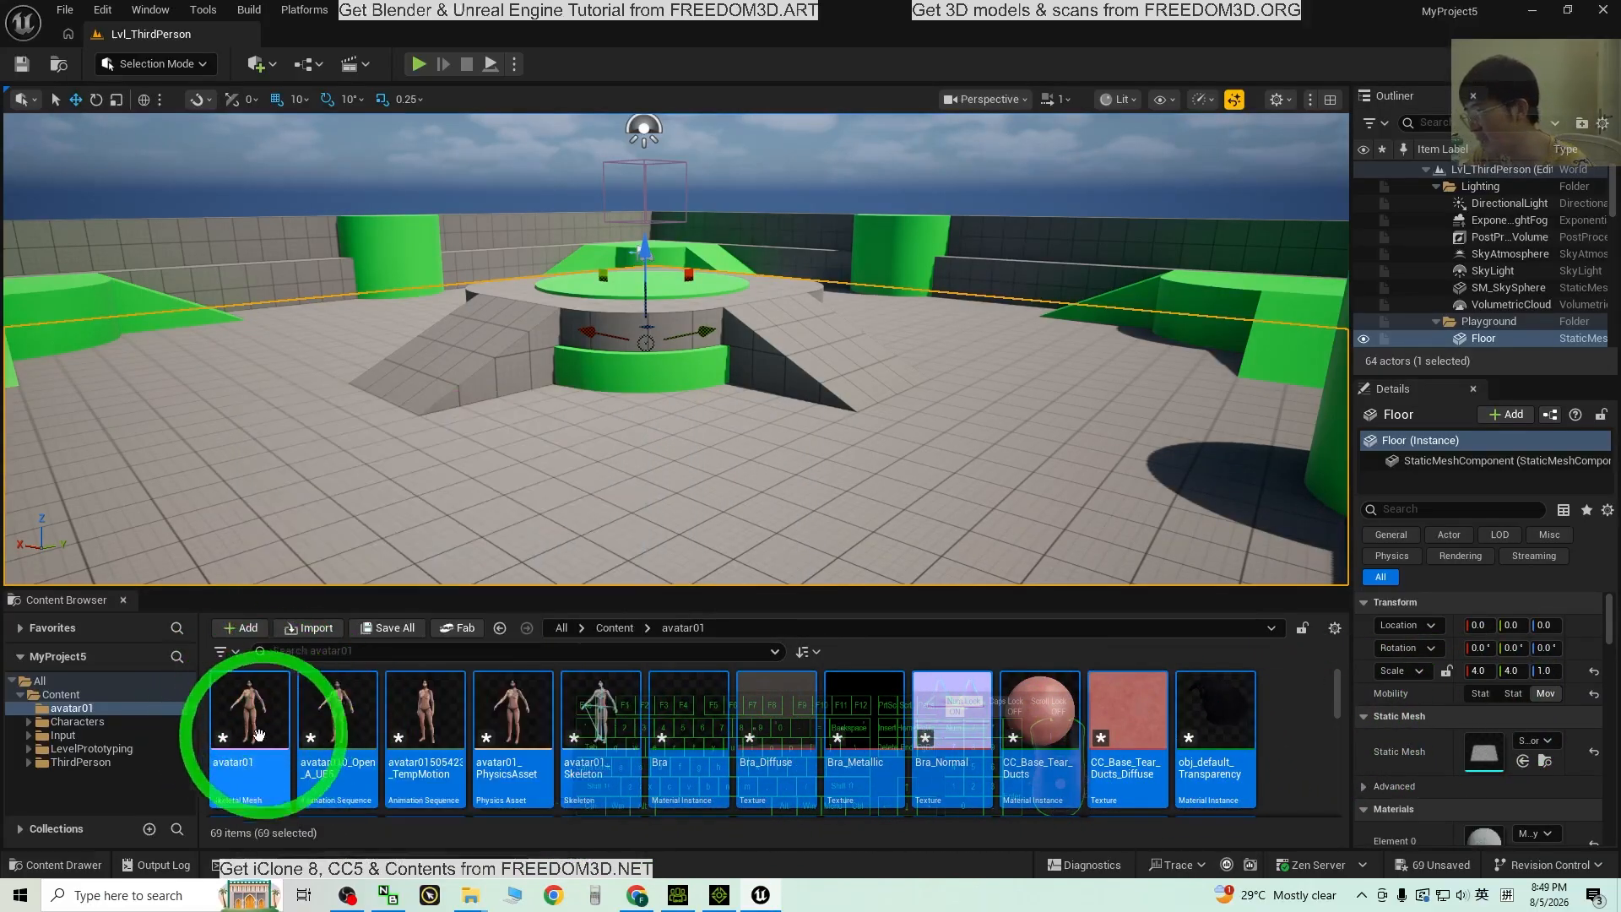
double_click(252, 721)
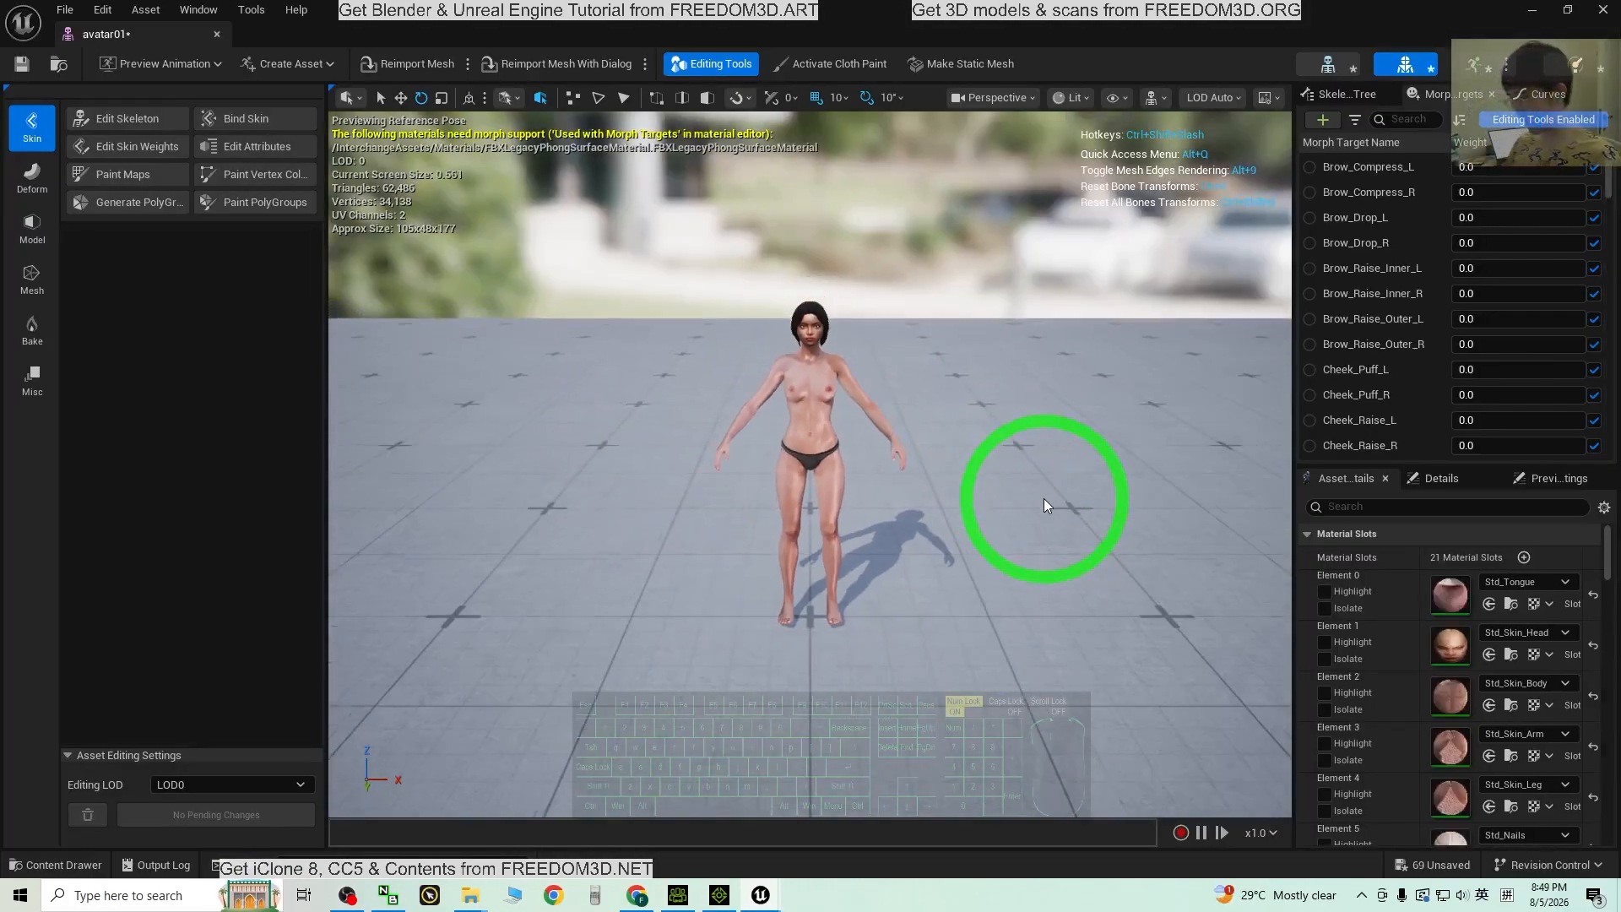
left_click_drag(1043, 498, 1147, 454, "alt")
scroll(941, 492, "up", 4)
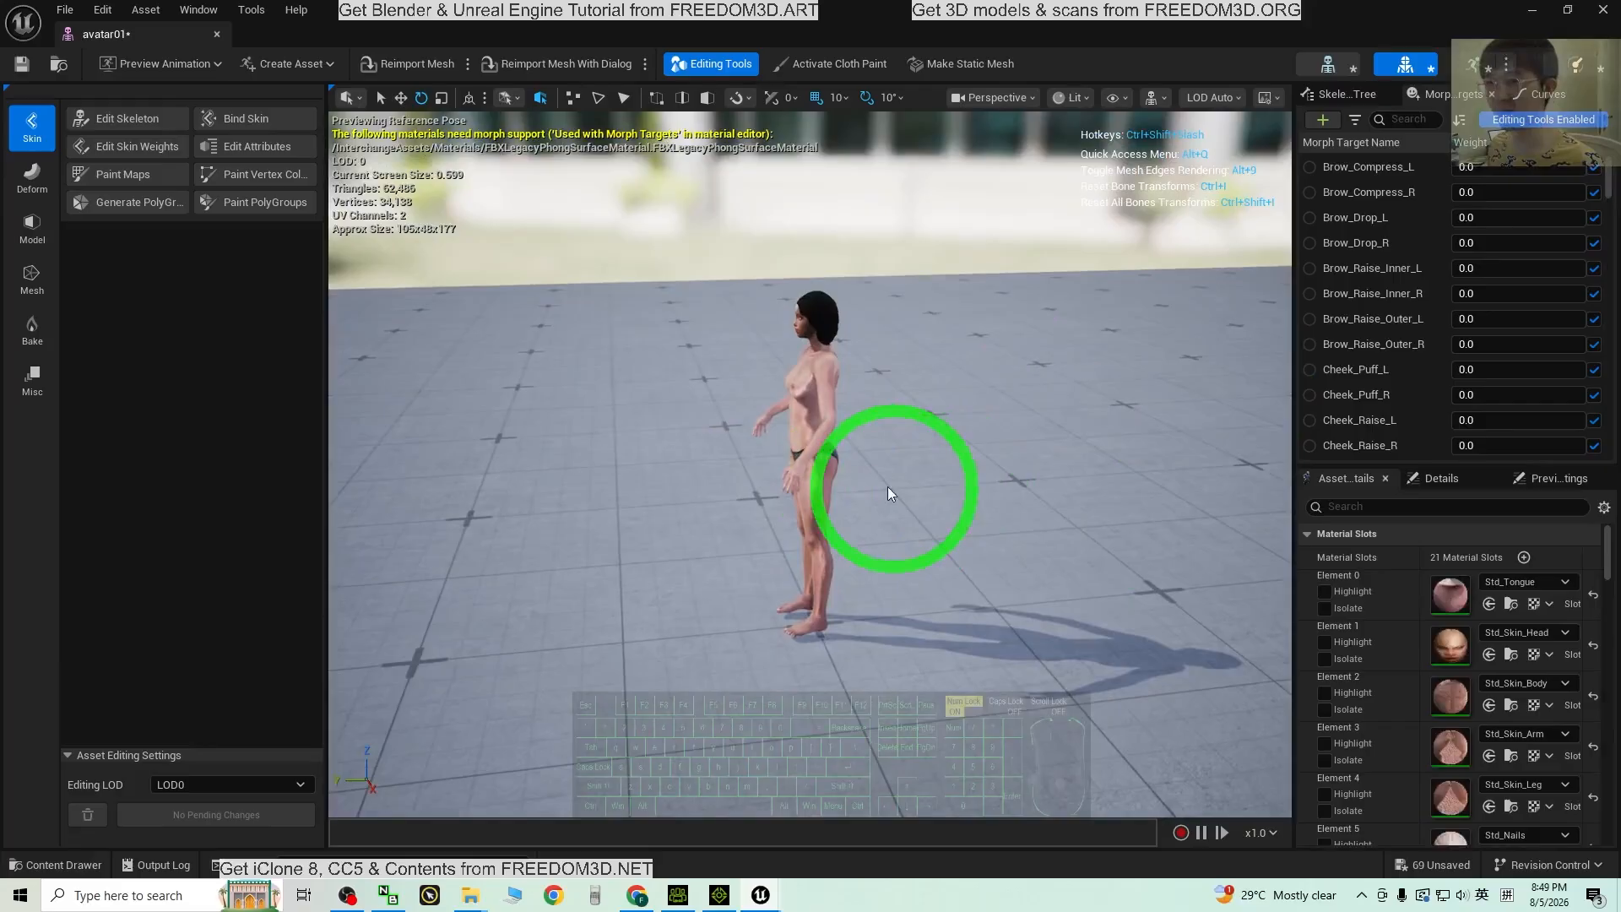
scroll(1079, 537, "down", 2)
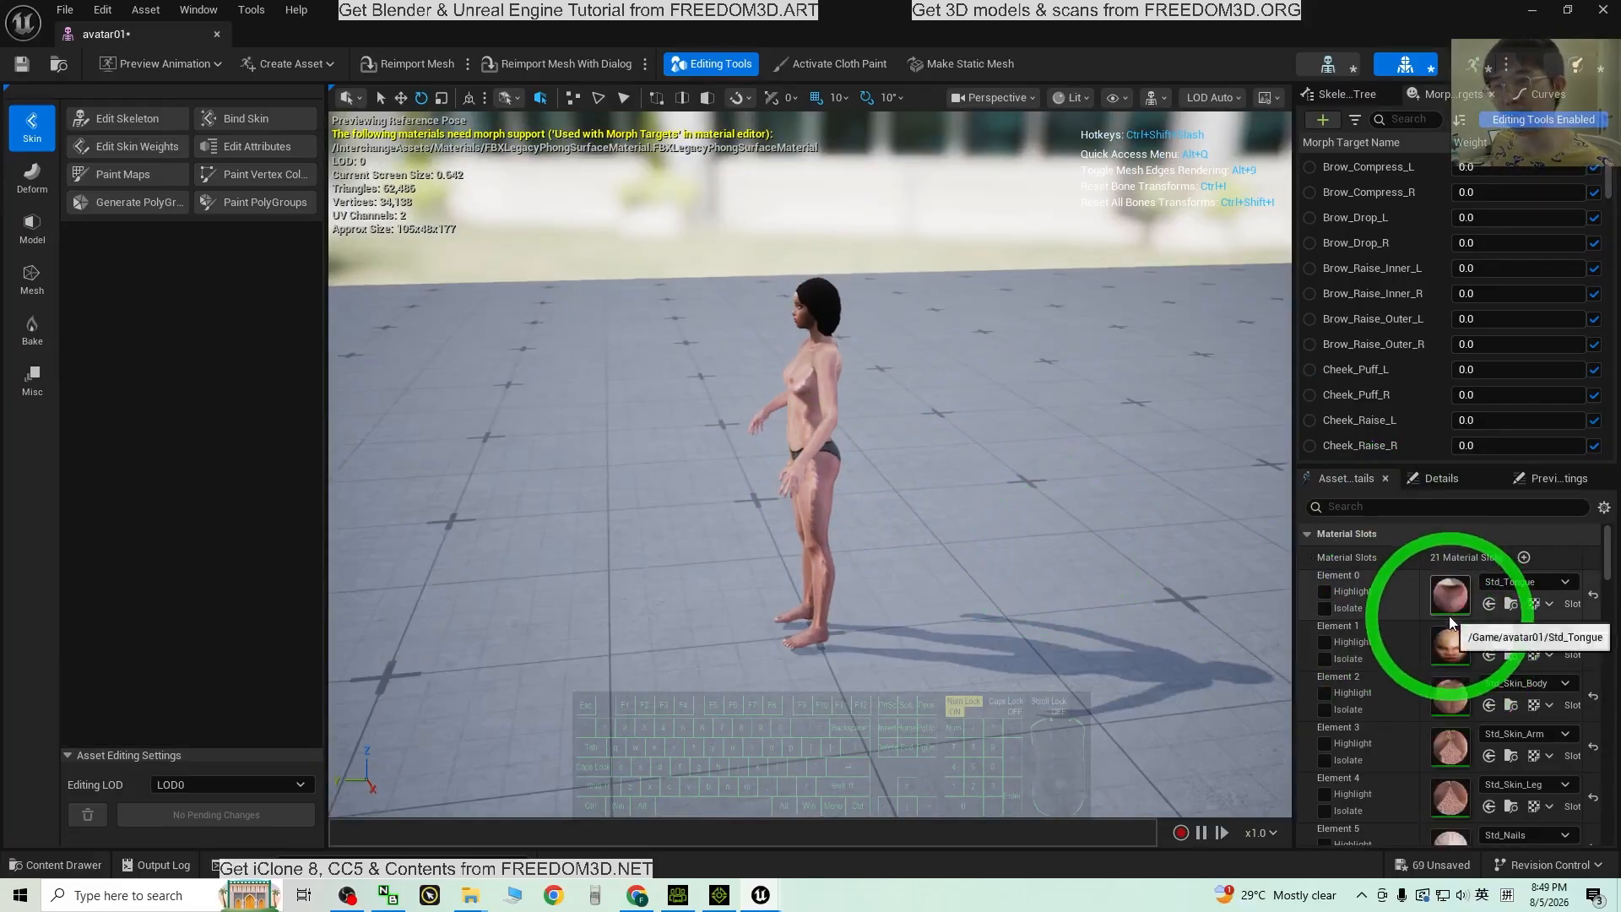
left_click_drag(895, 647, 1056, 616, "alt")
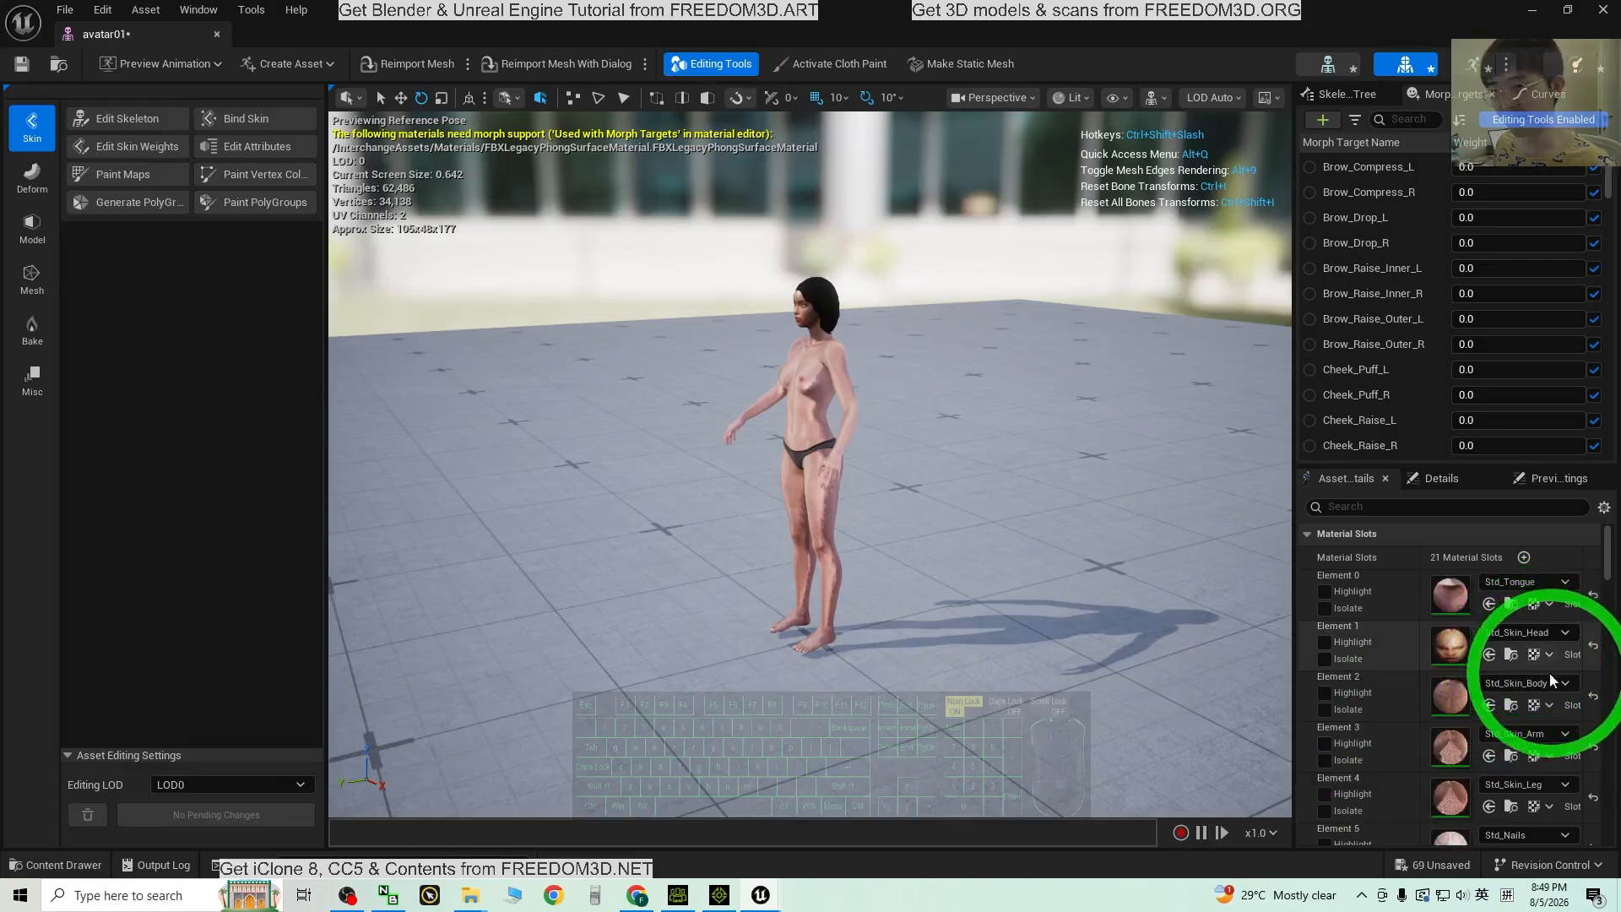
scroll(1548, 672, "down", 3)
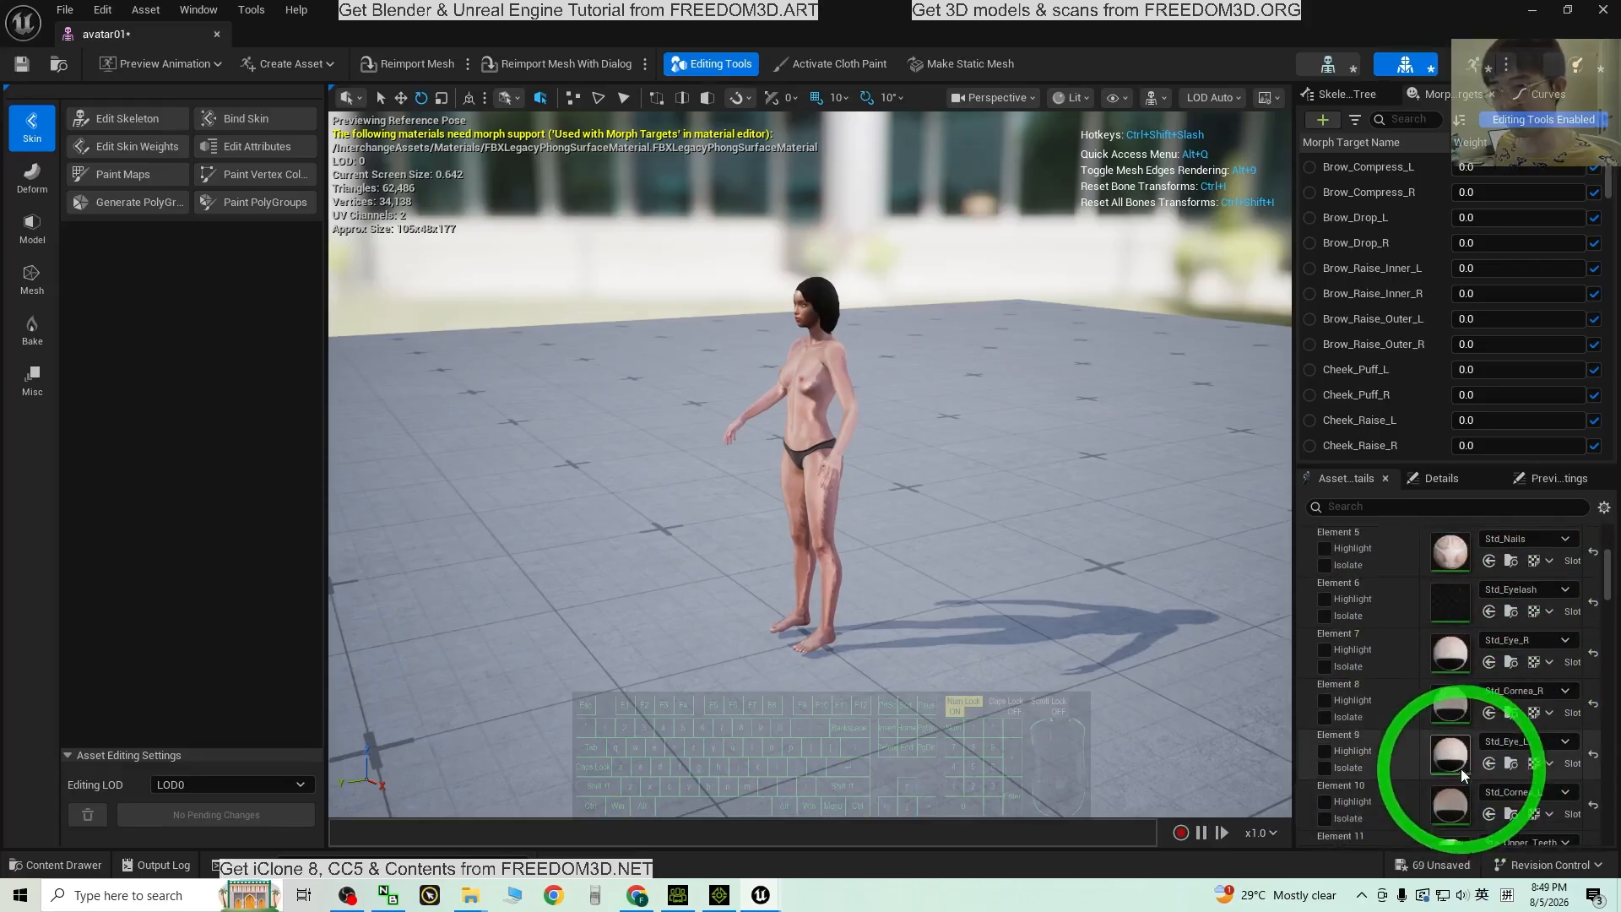
scroll(1461, 768, "down", 3)
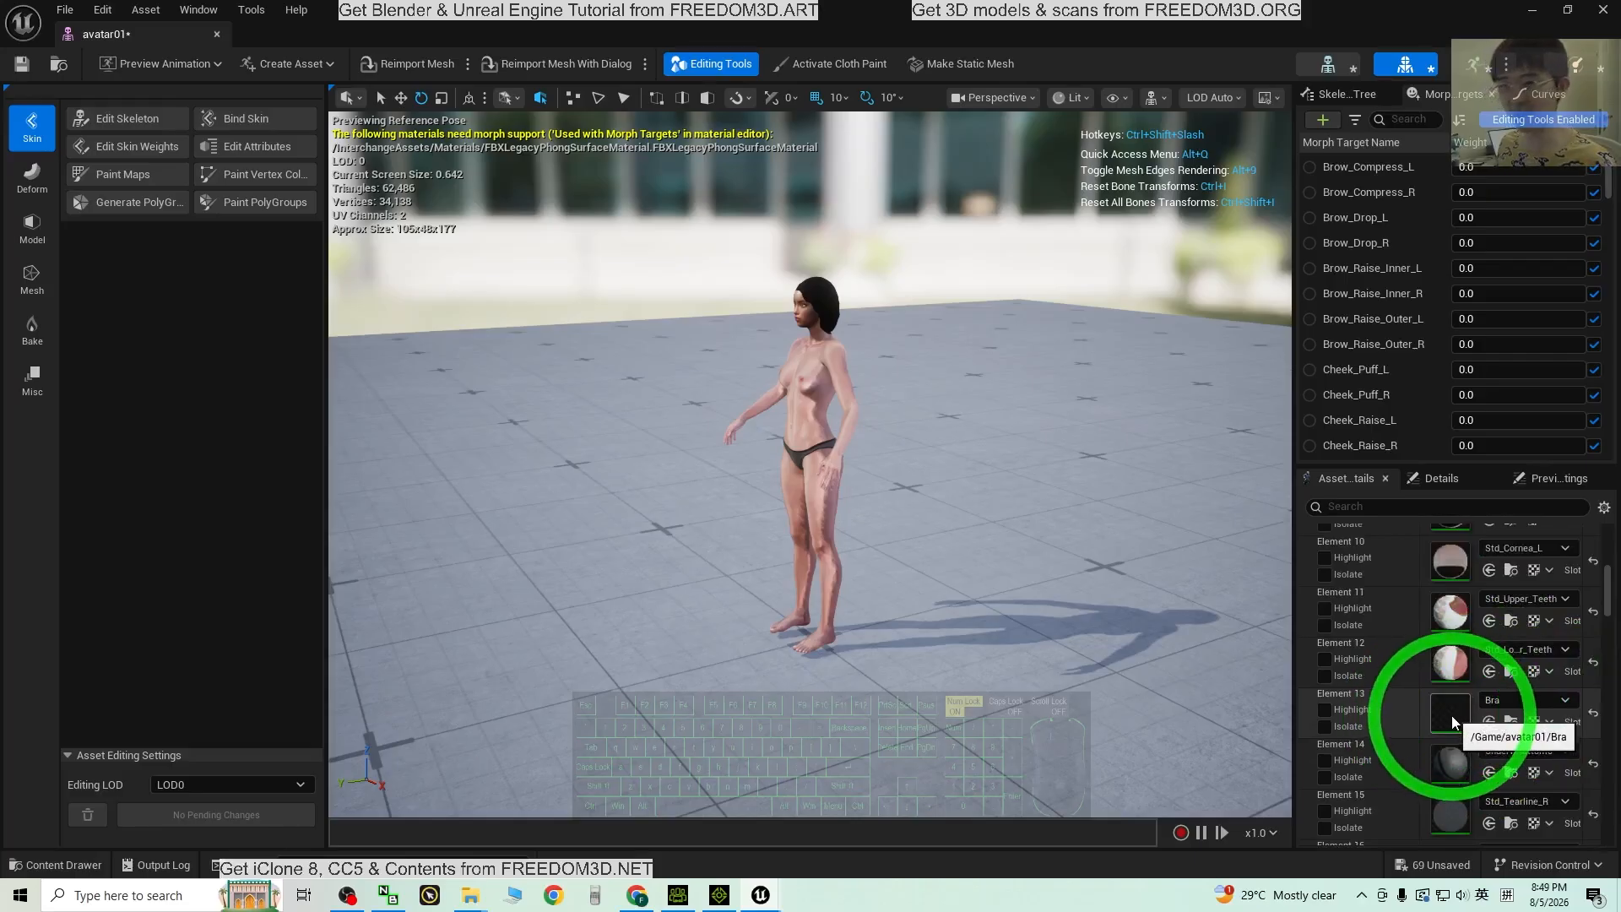
left_click(1602, 12)
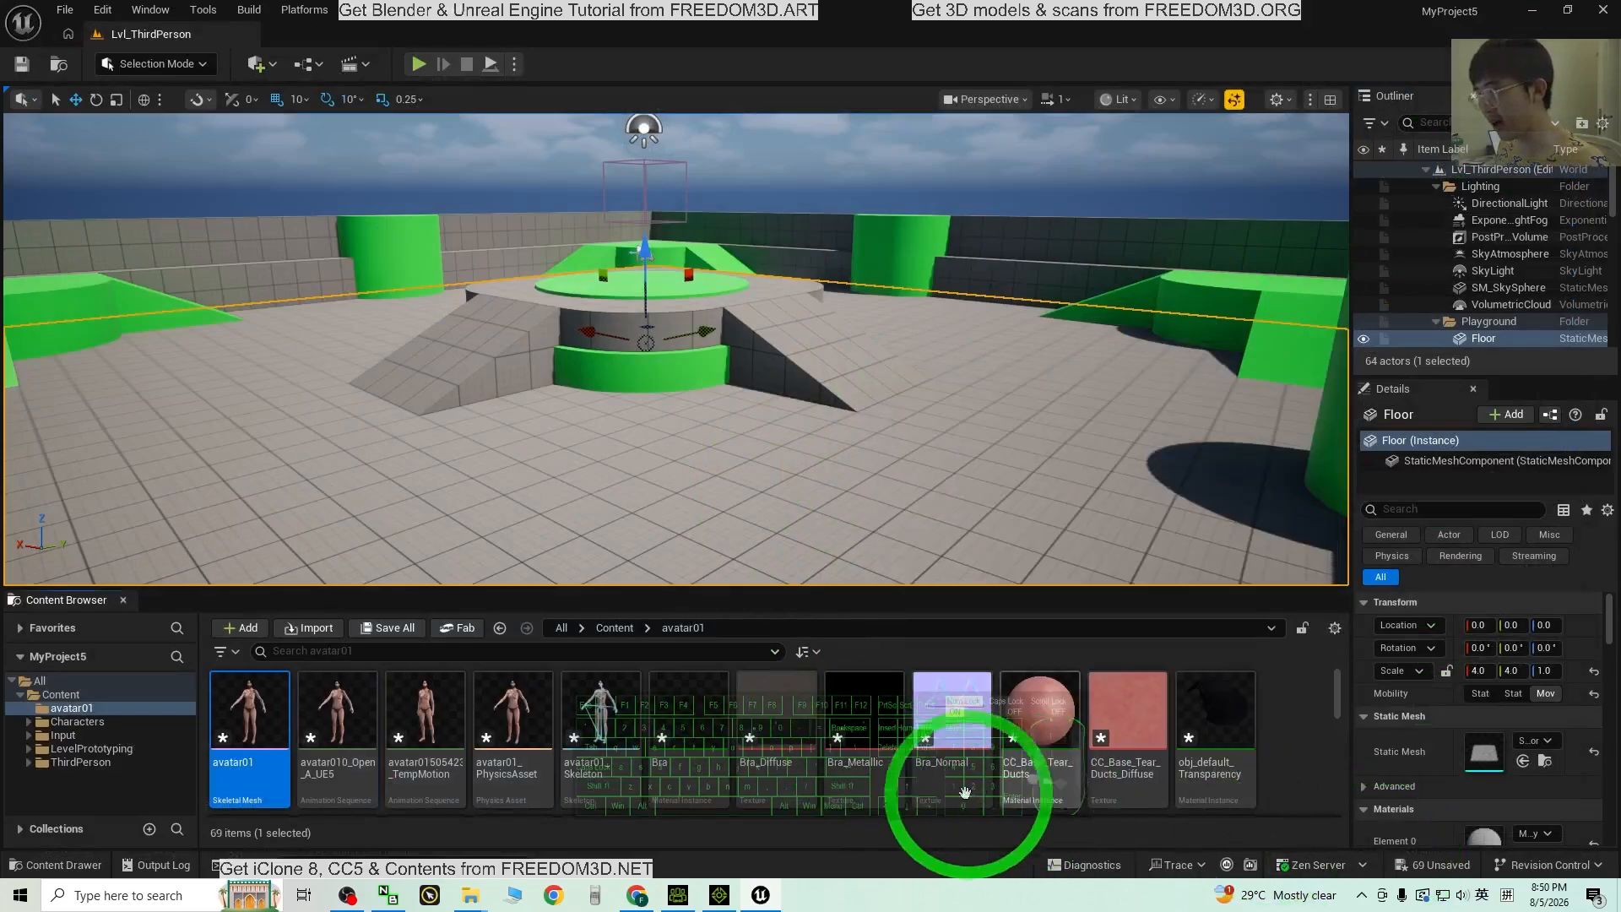
Step: Add a new material to the avatar01 folder and name it Bra_material
left_click(721, 718)
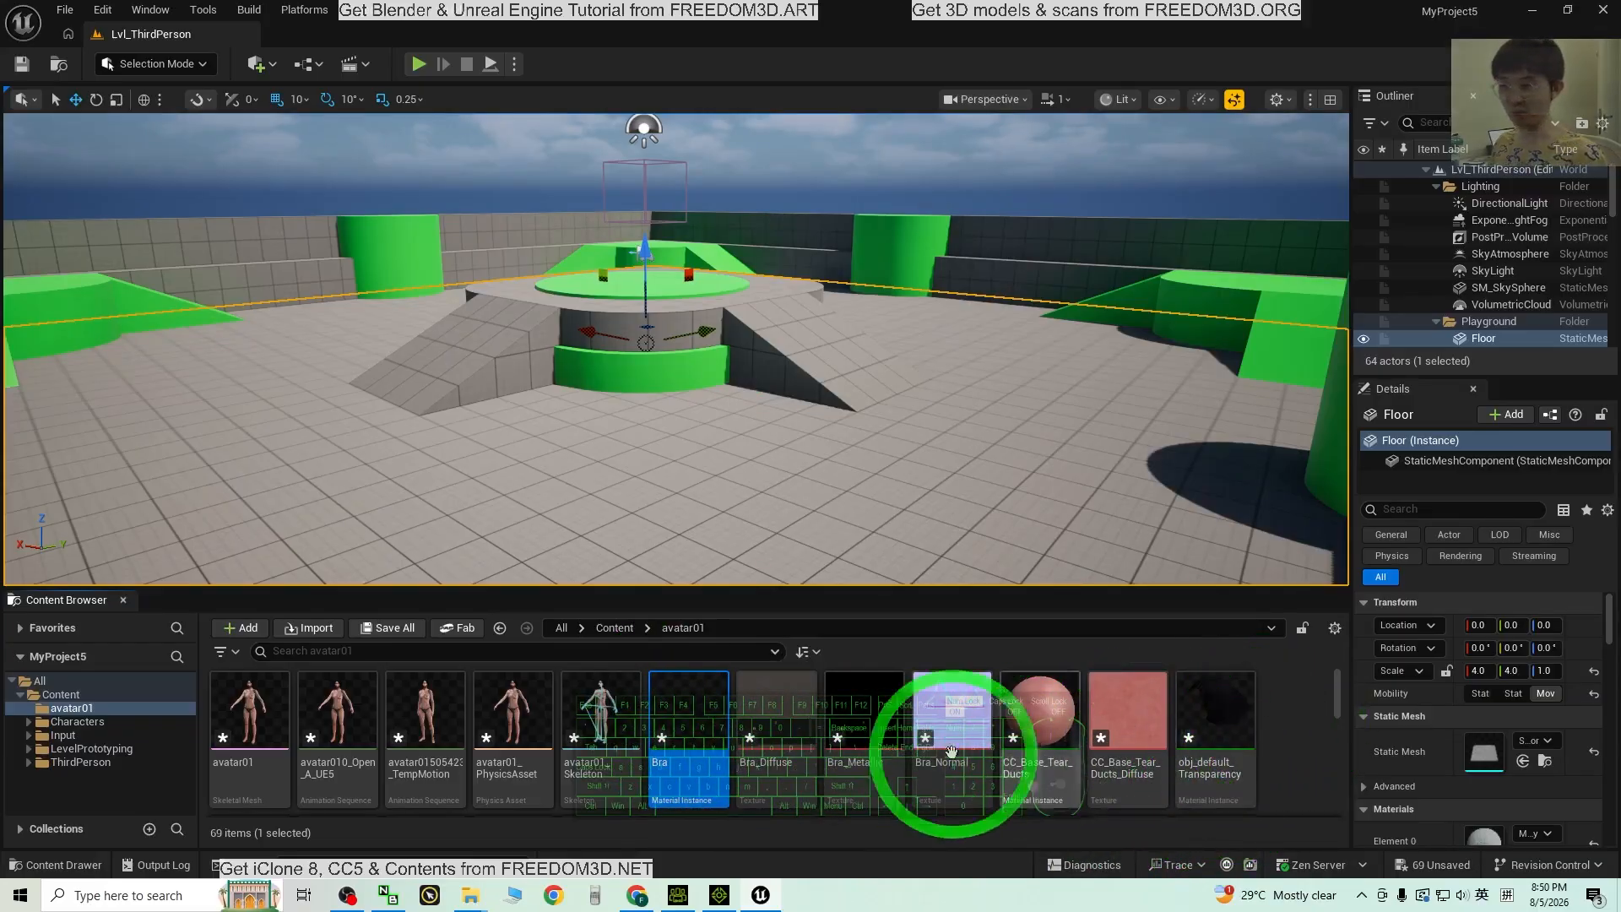
right_click(1279, 732)
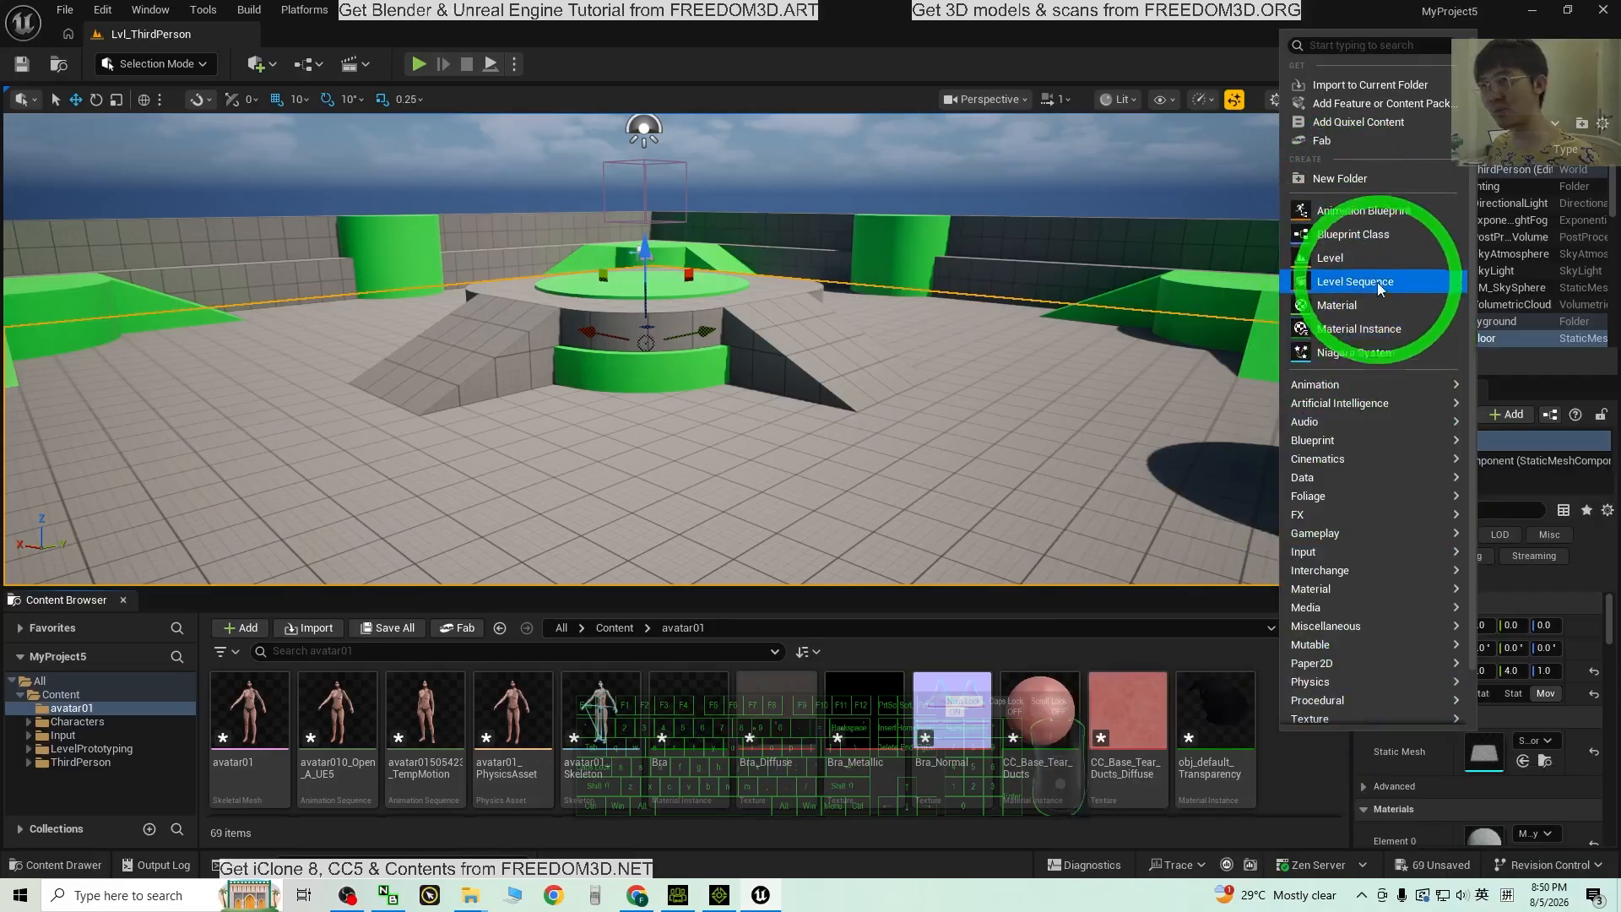
mouse_move(1357, 393)
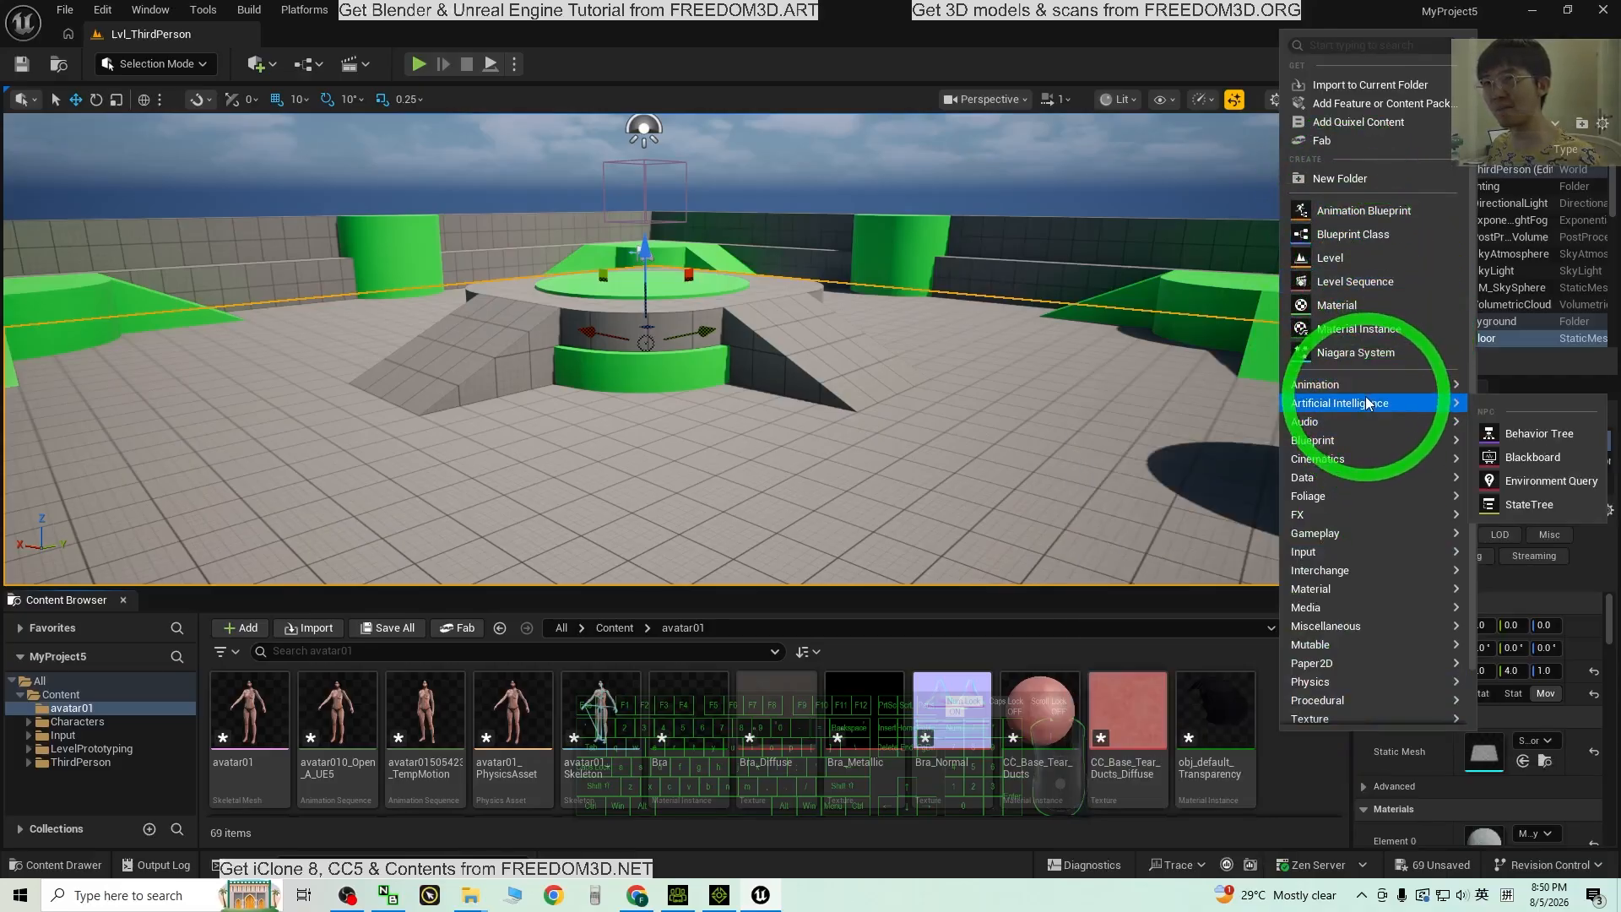
left_click(1349, 304)
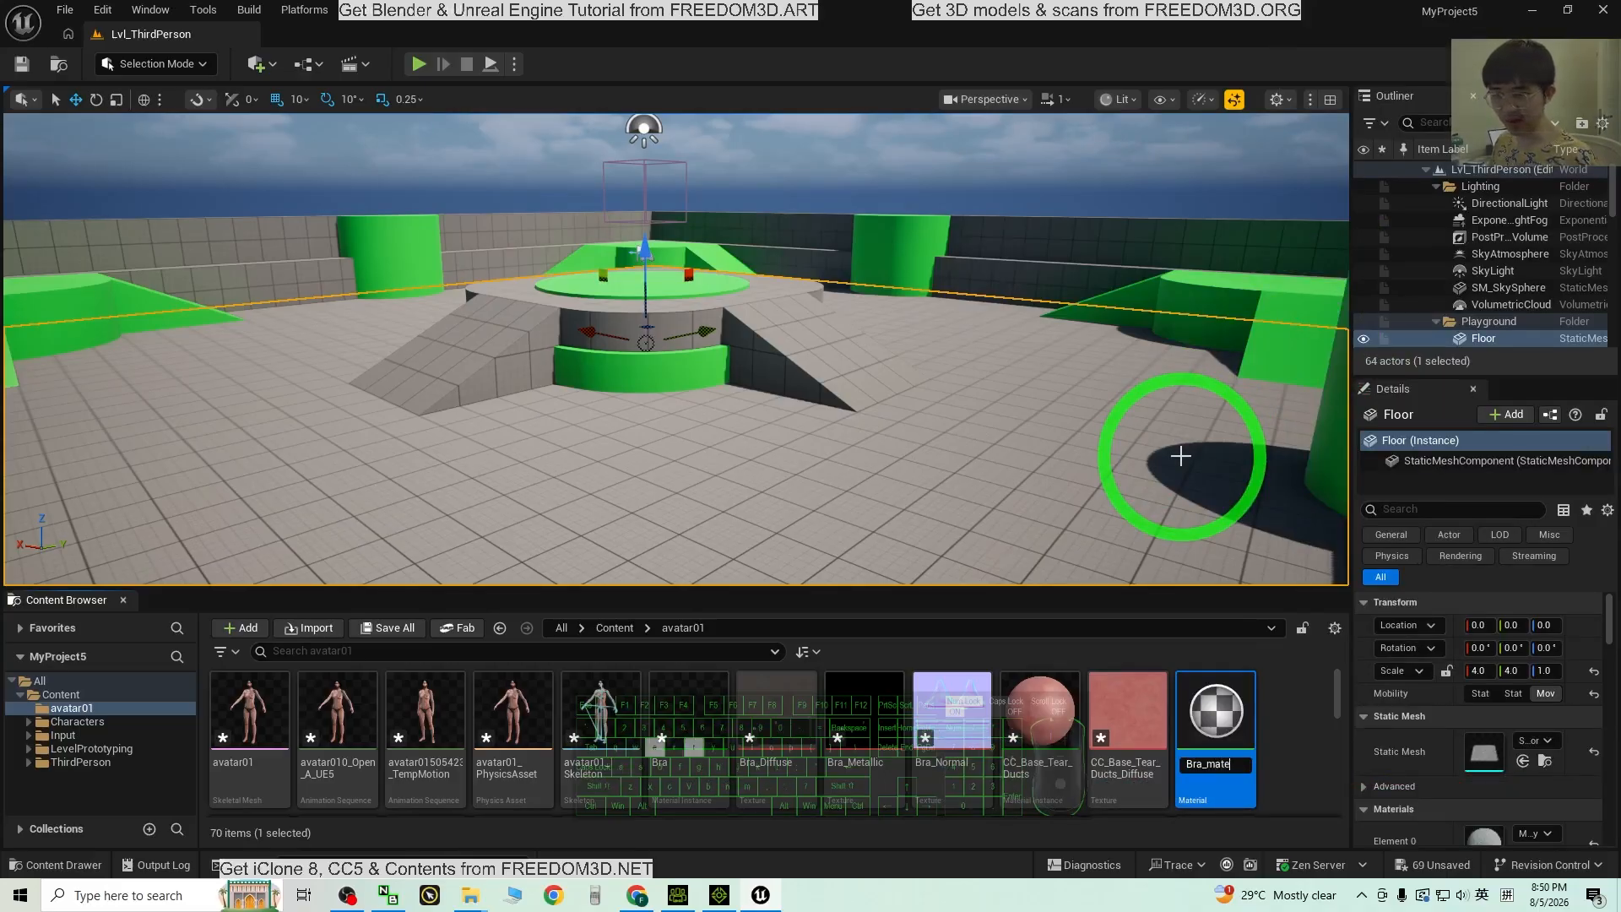
type("Bra_material")
key("Return")
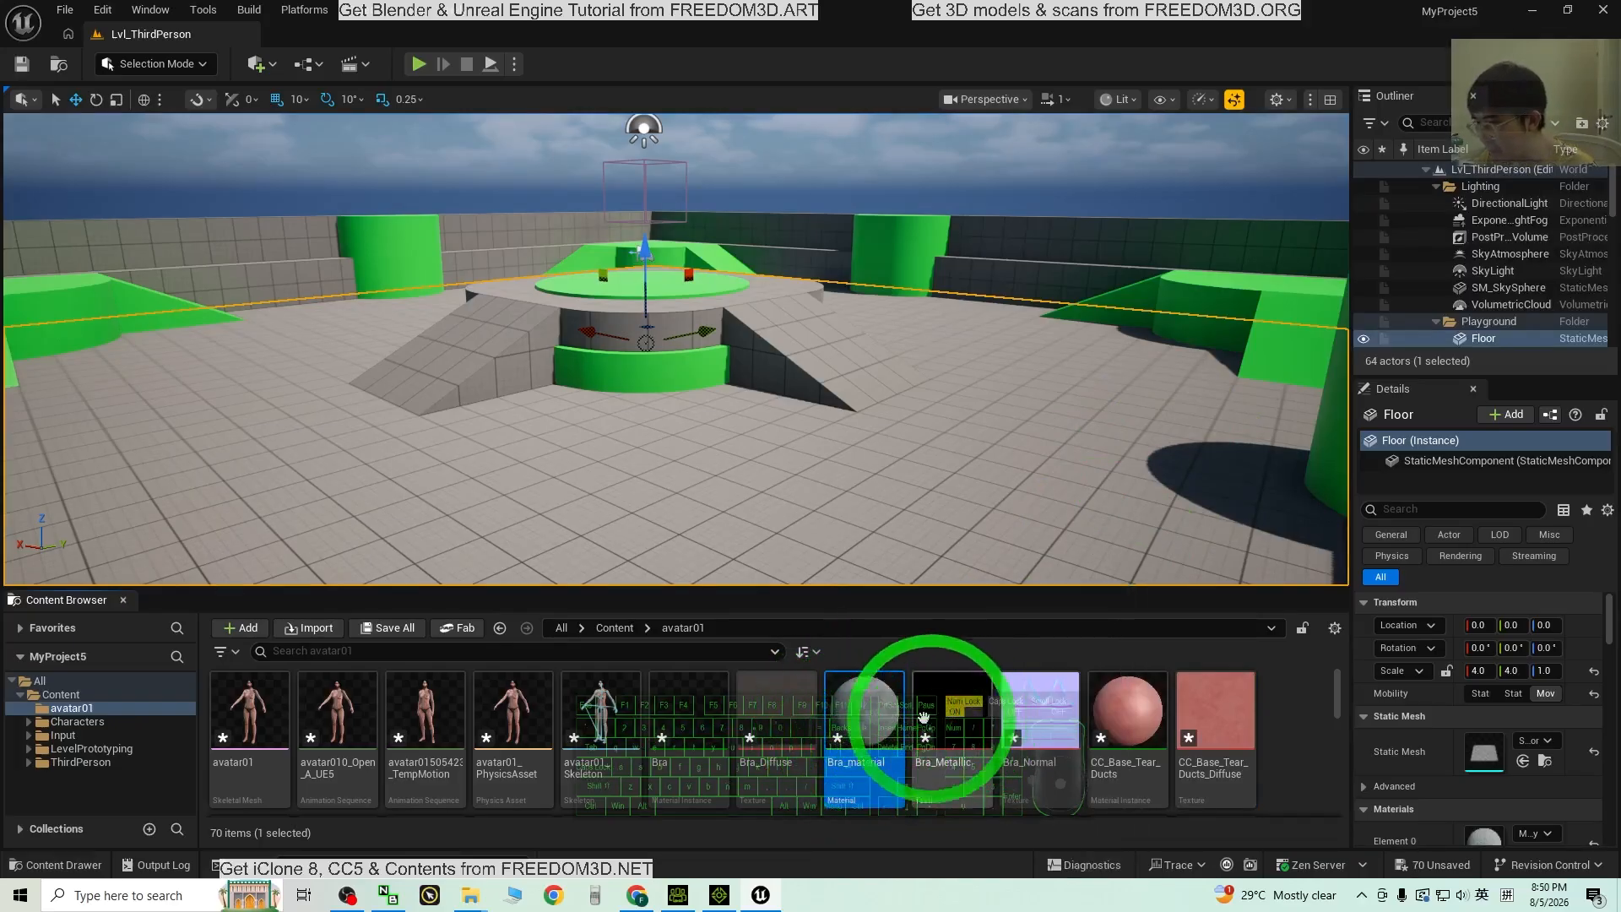
Step: Open Bra_material and drop the Bra_Diffuse texture into its graph
double_click(881, 716)
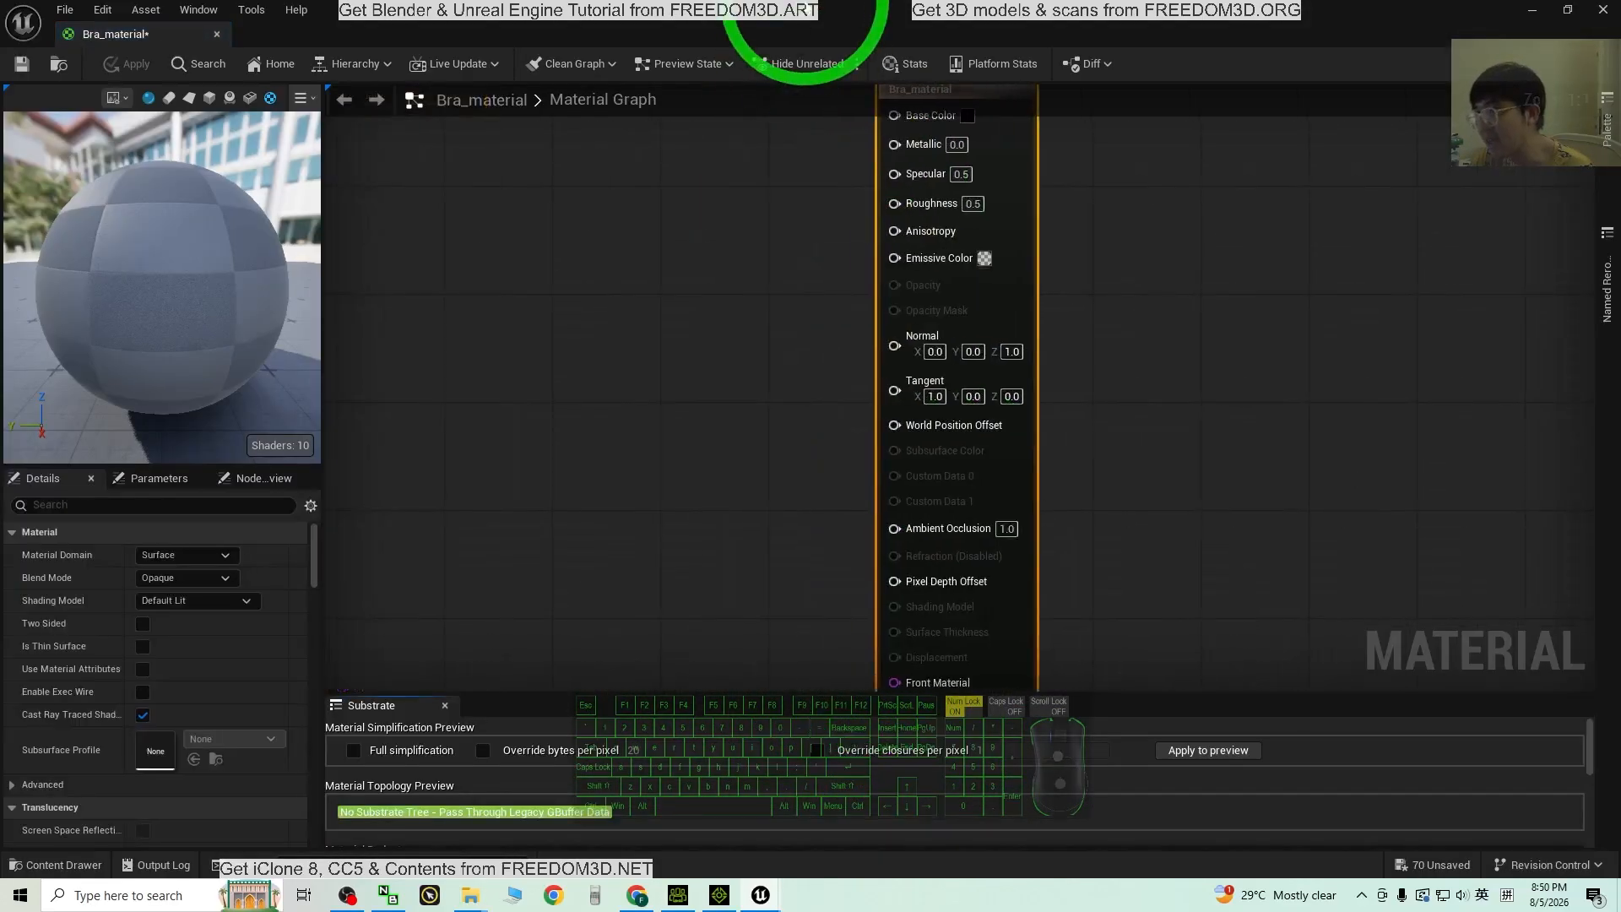
left_click_drag(870, 36, 1448, 110)
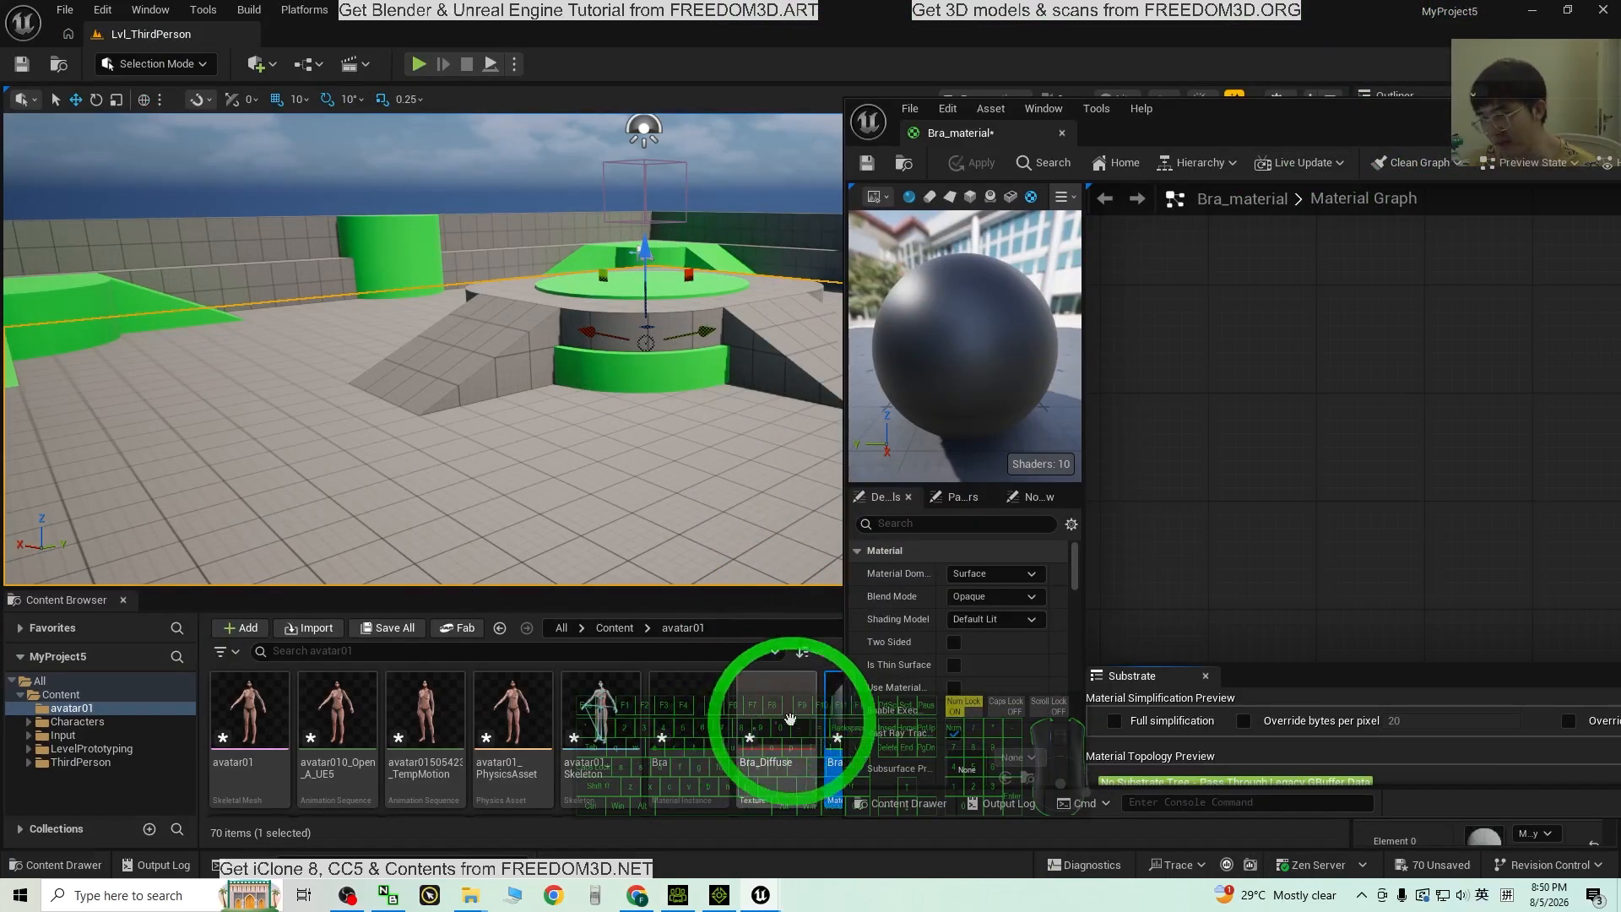
left_click_drag(772, 718, 1324, 455)
Step: Wire the texture's RGB into Base Color, apply the material, and close the editor
double_click(1228, 109)
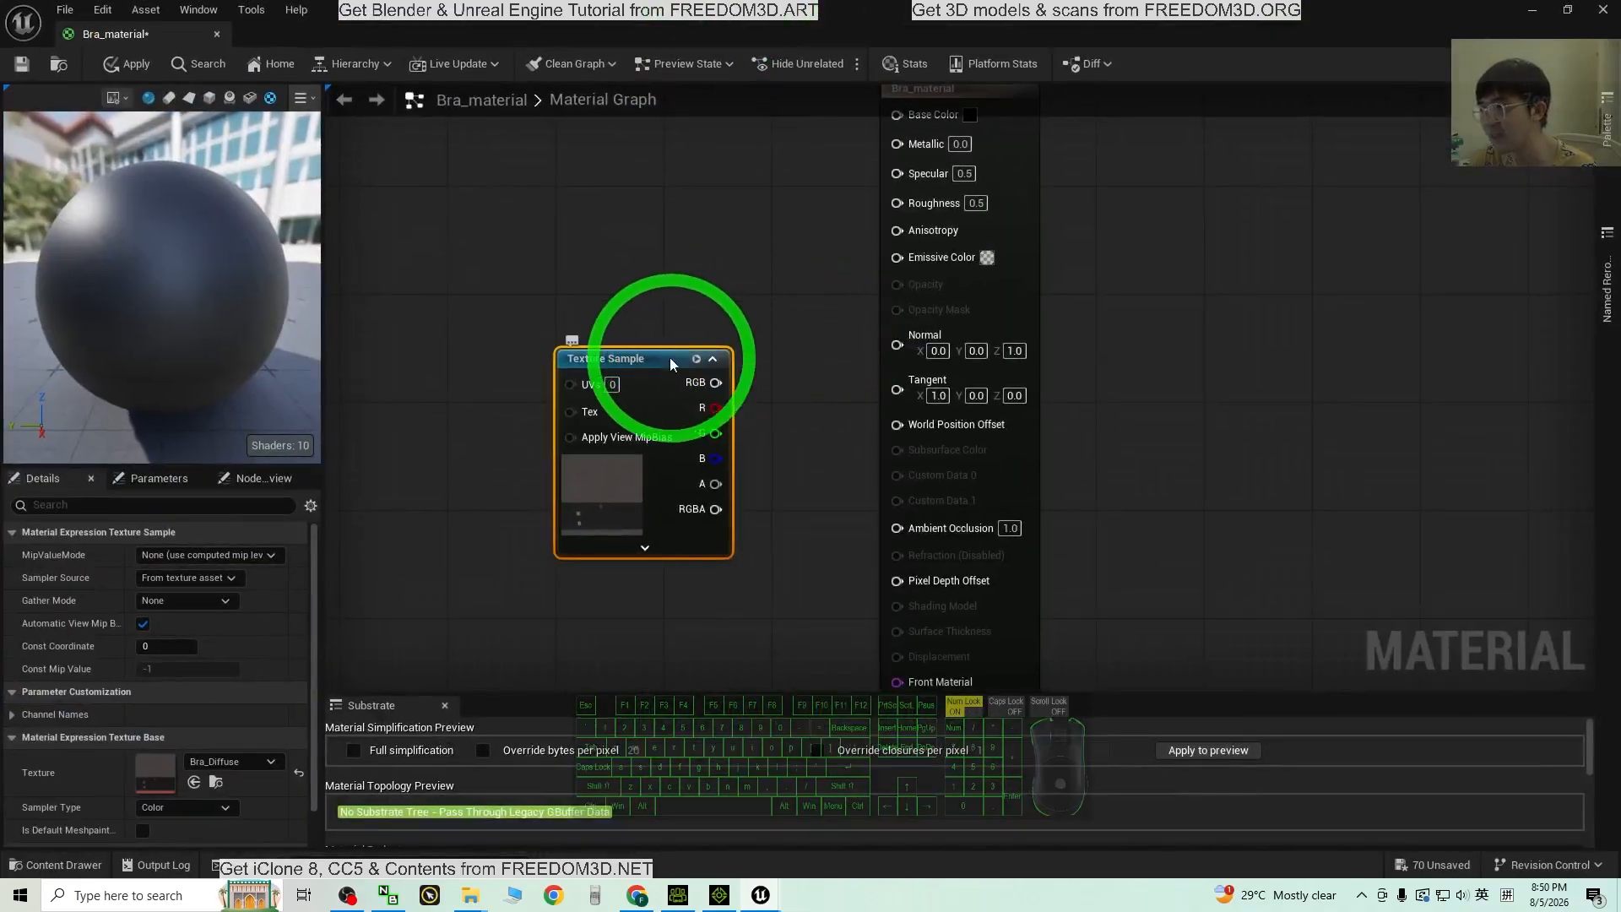
left_click_drag(671, 357, 658, 261)
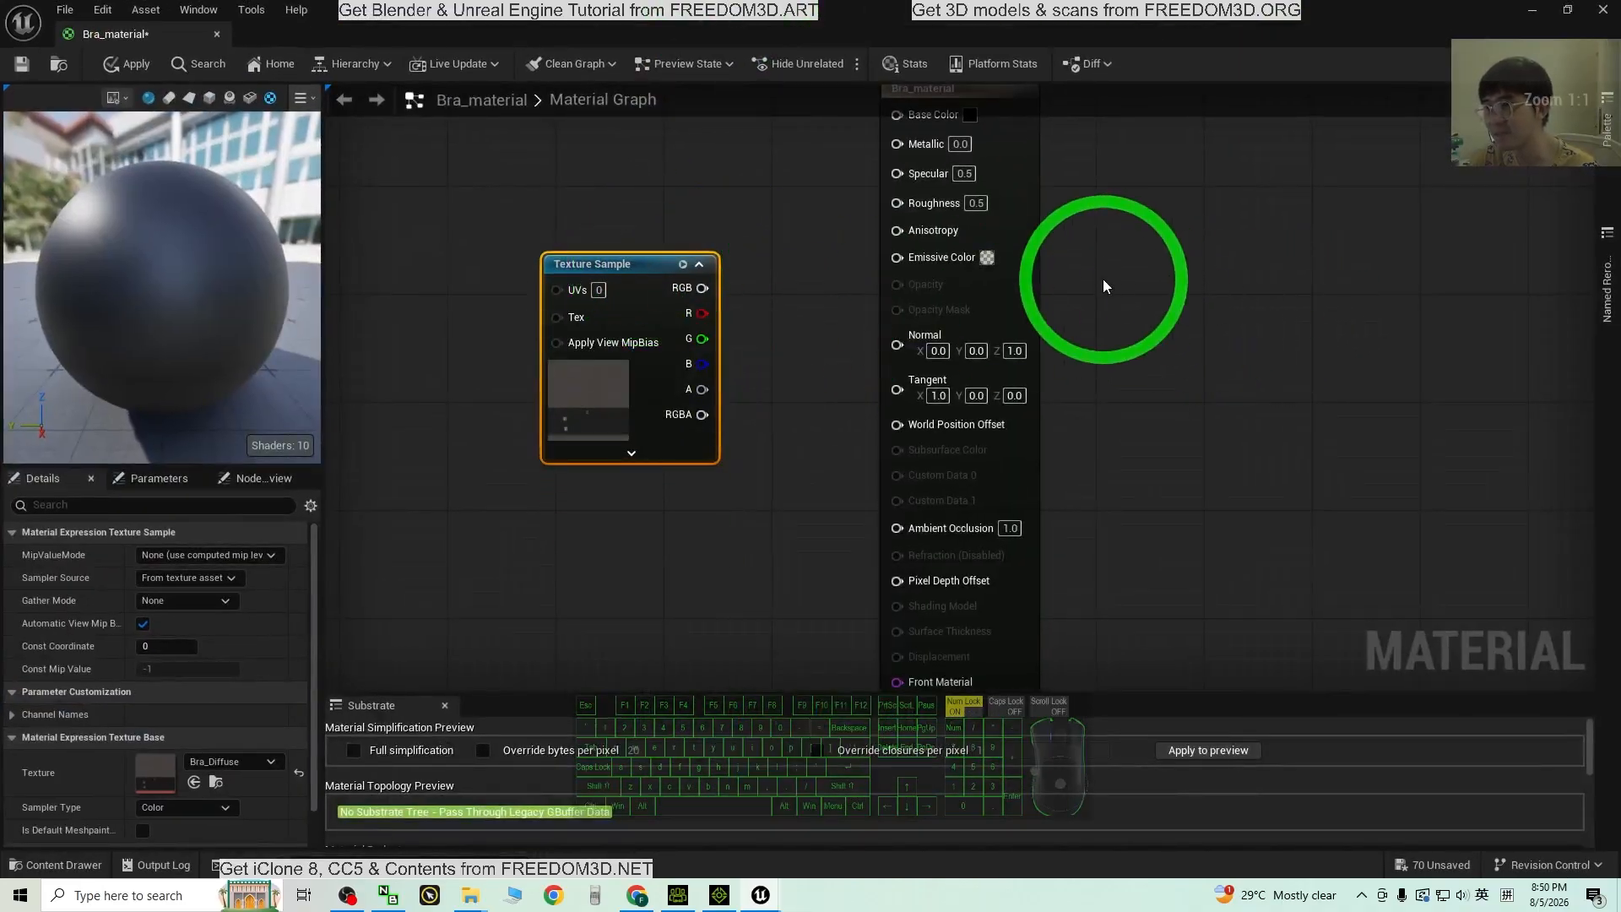
right_click_drag(1106, 285, 1088, 496)
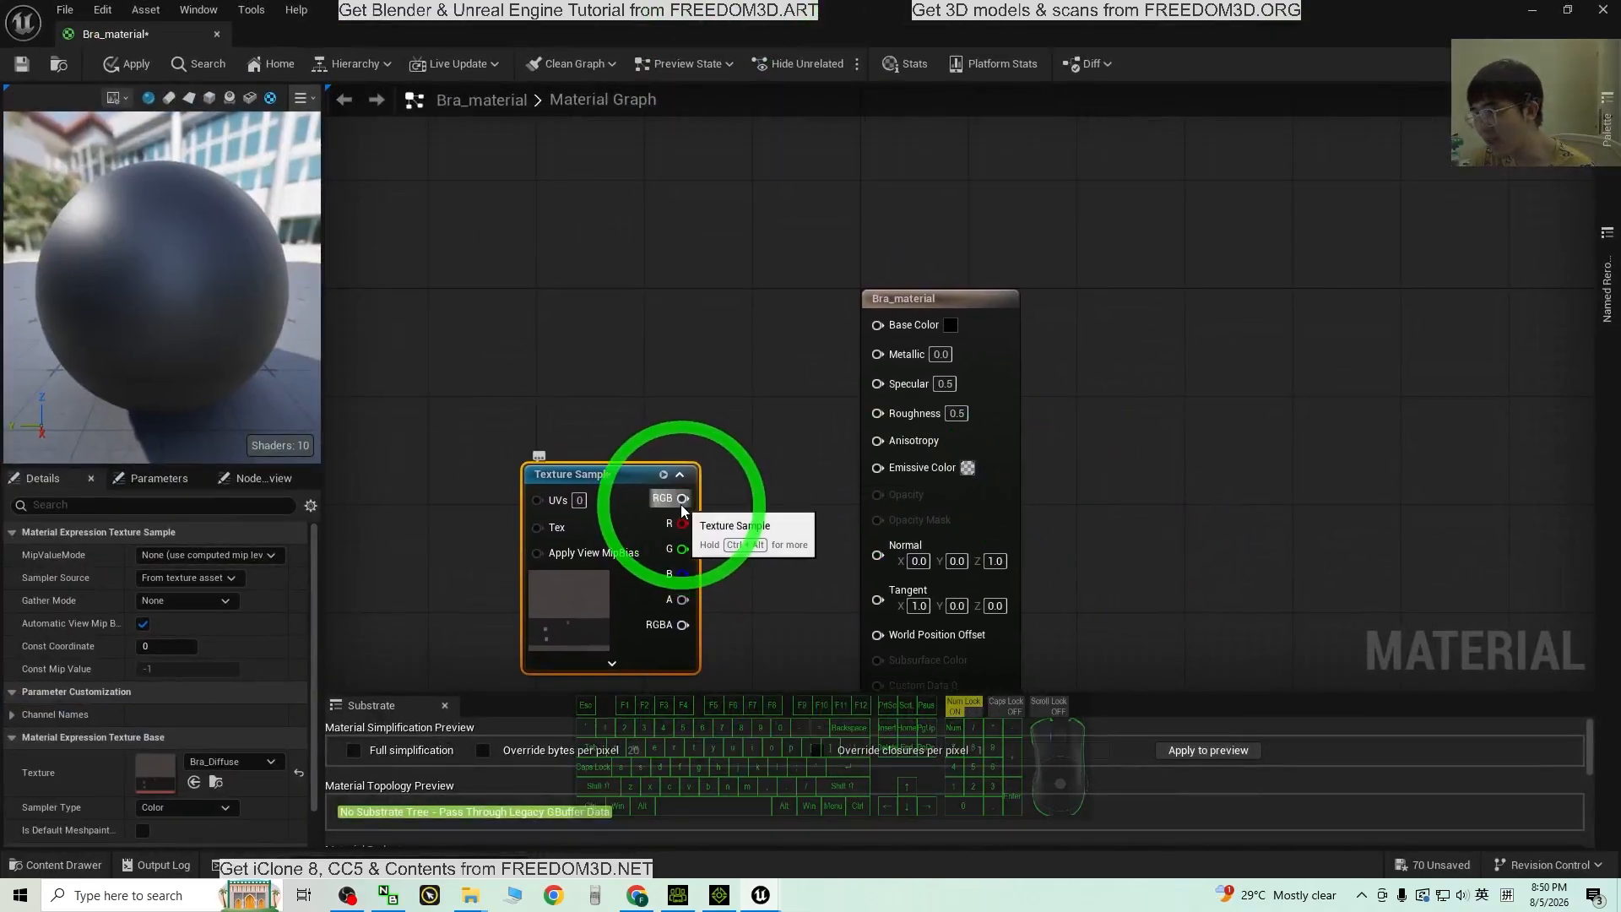
left_click_drag(691, 502, 879, 326)
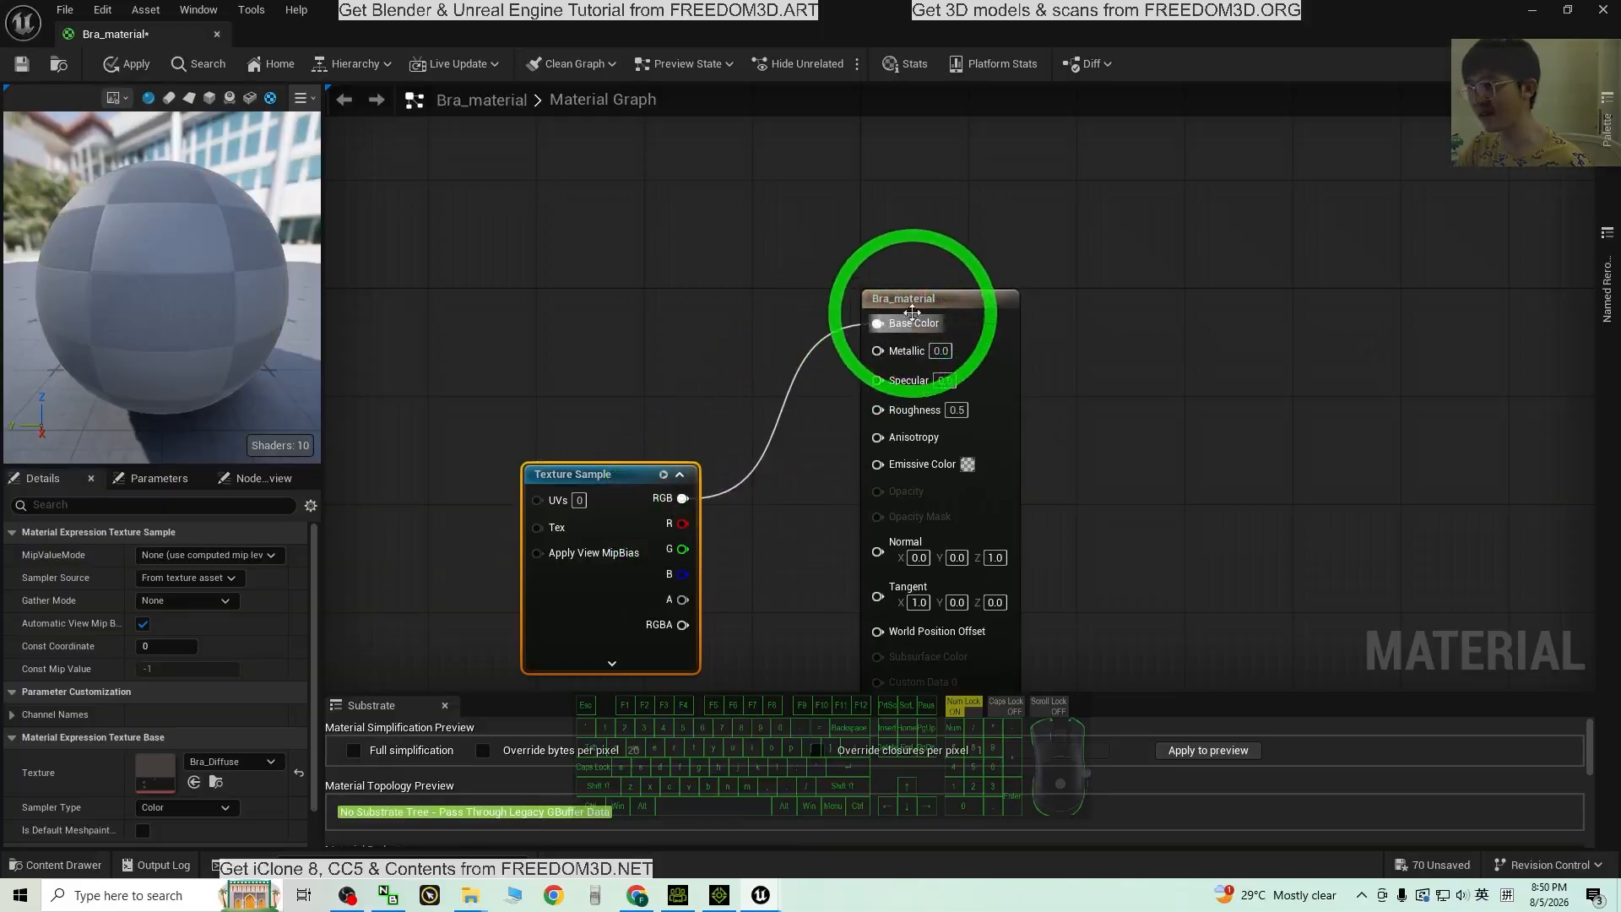
left_click_drag(619, 474, 634, 366)
left_click(68, 94)
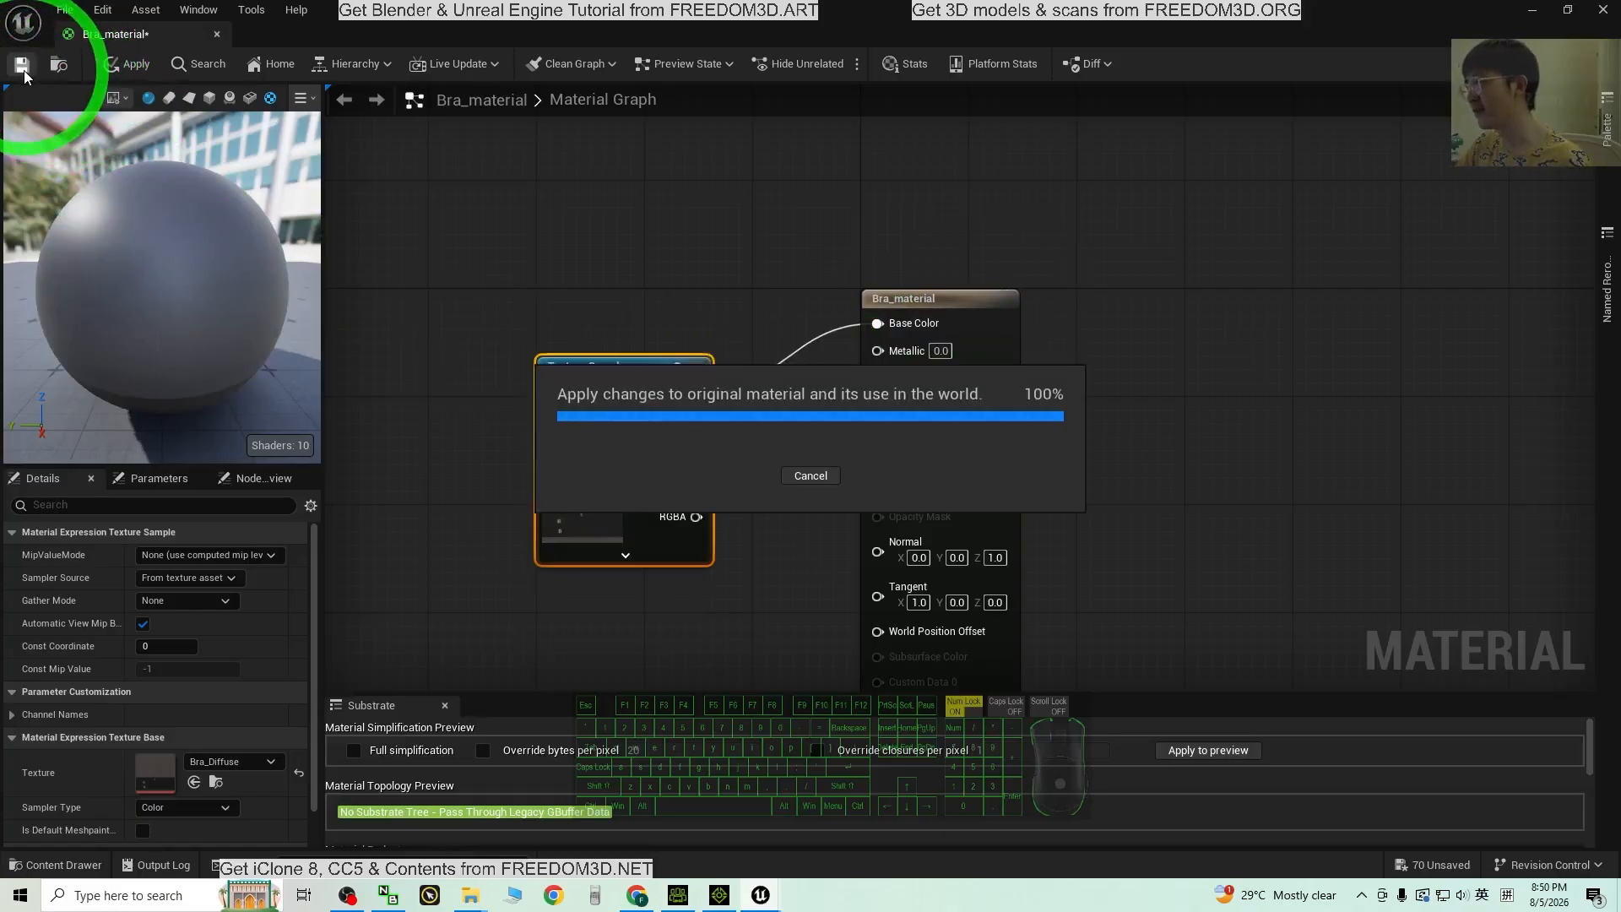
left_click(1603, 10)
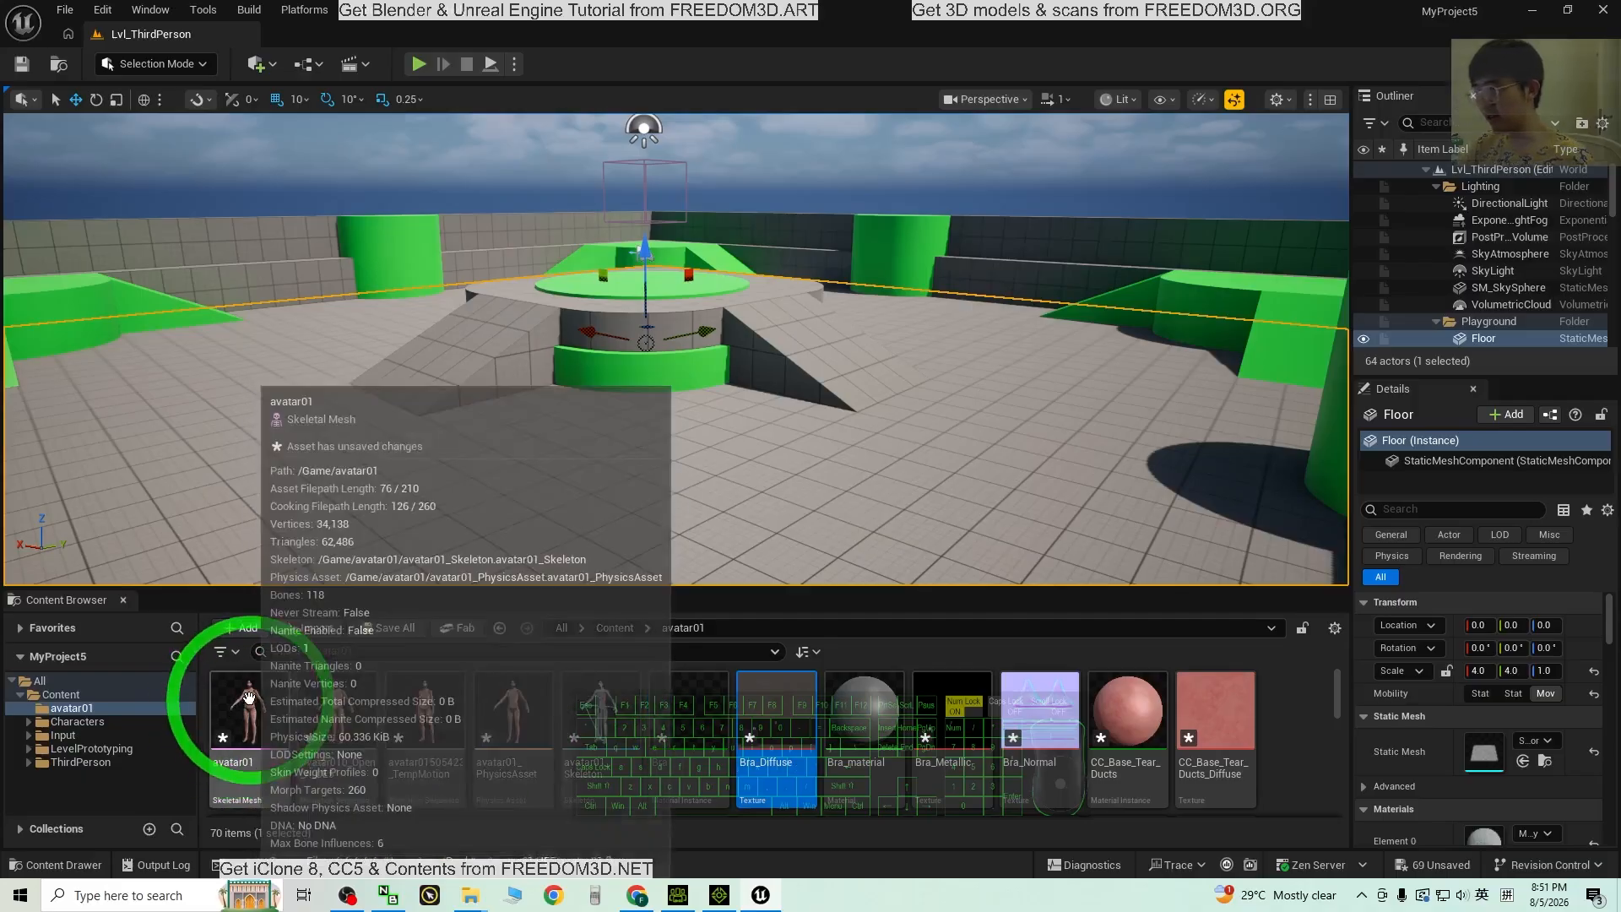
Step: In the avatar01 skeletal mesh, set Element 13's material to Bra_material
double_click(249, 697)
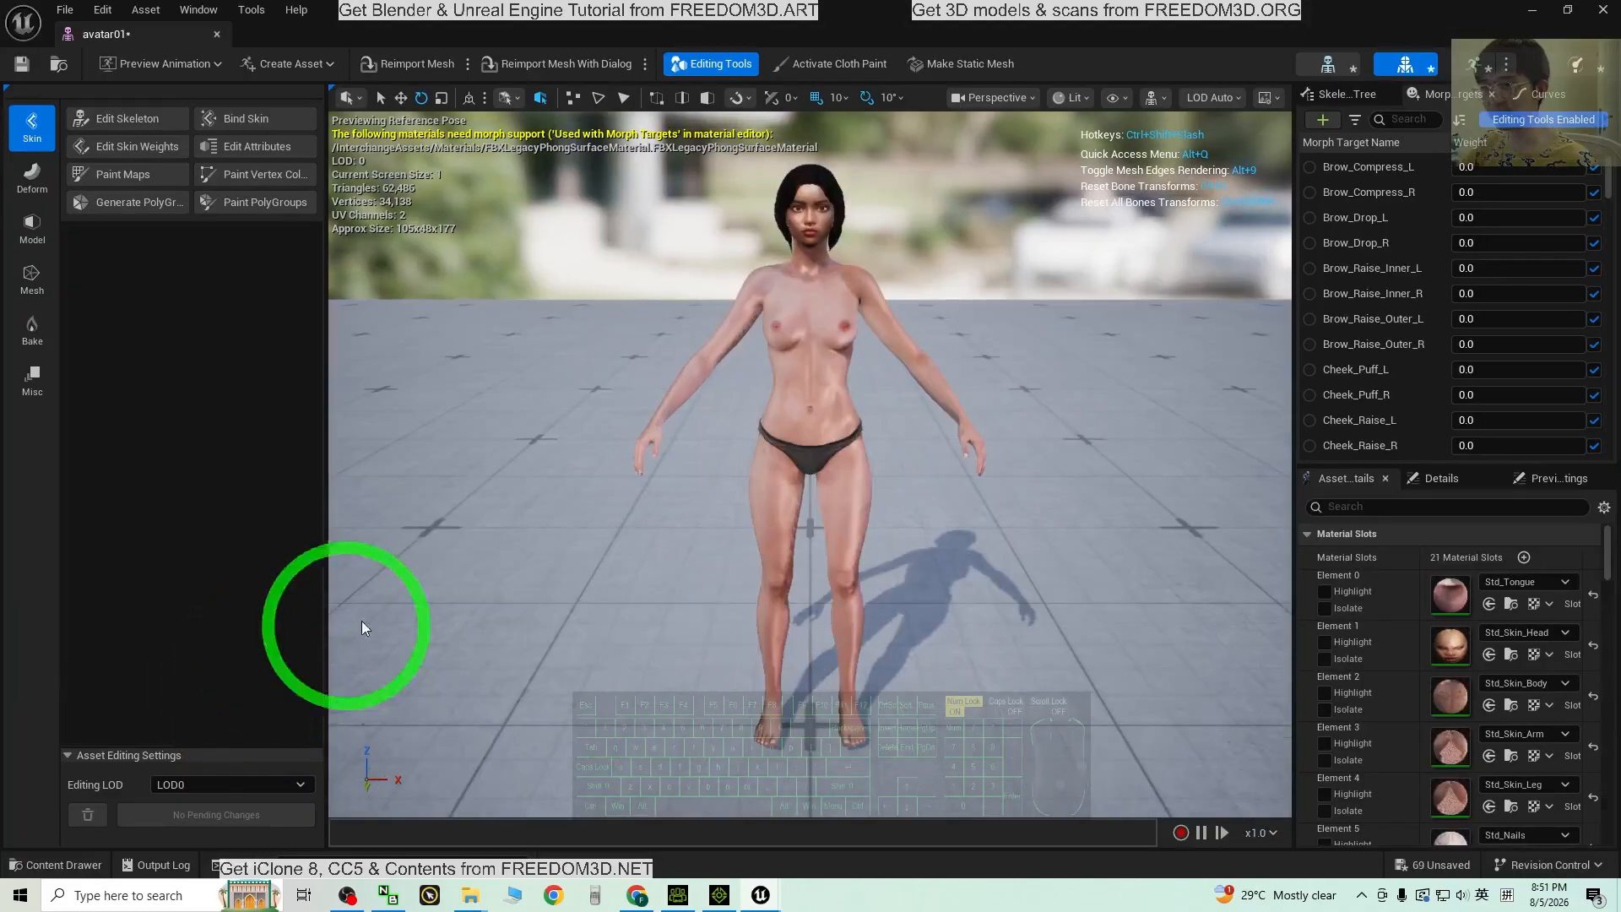
scroll(1507, 667, "down", 3)
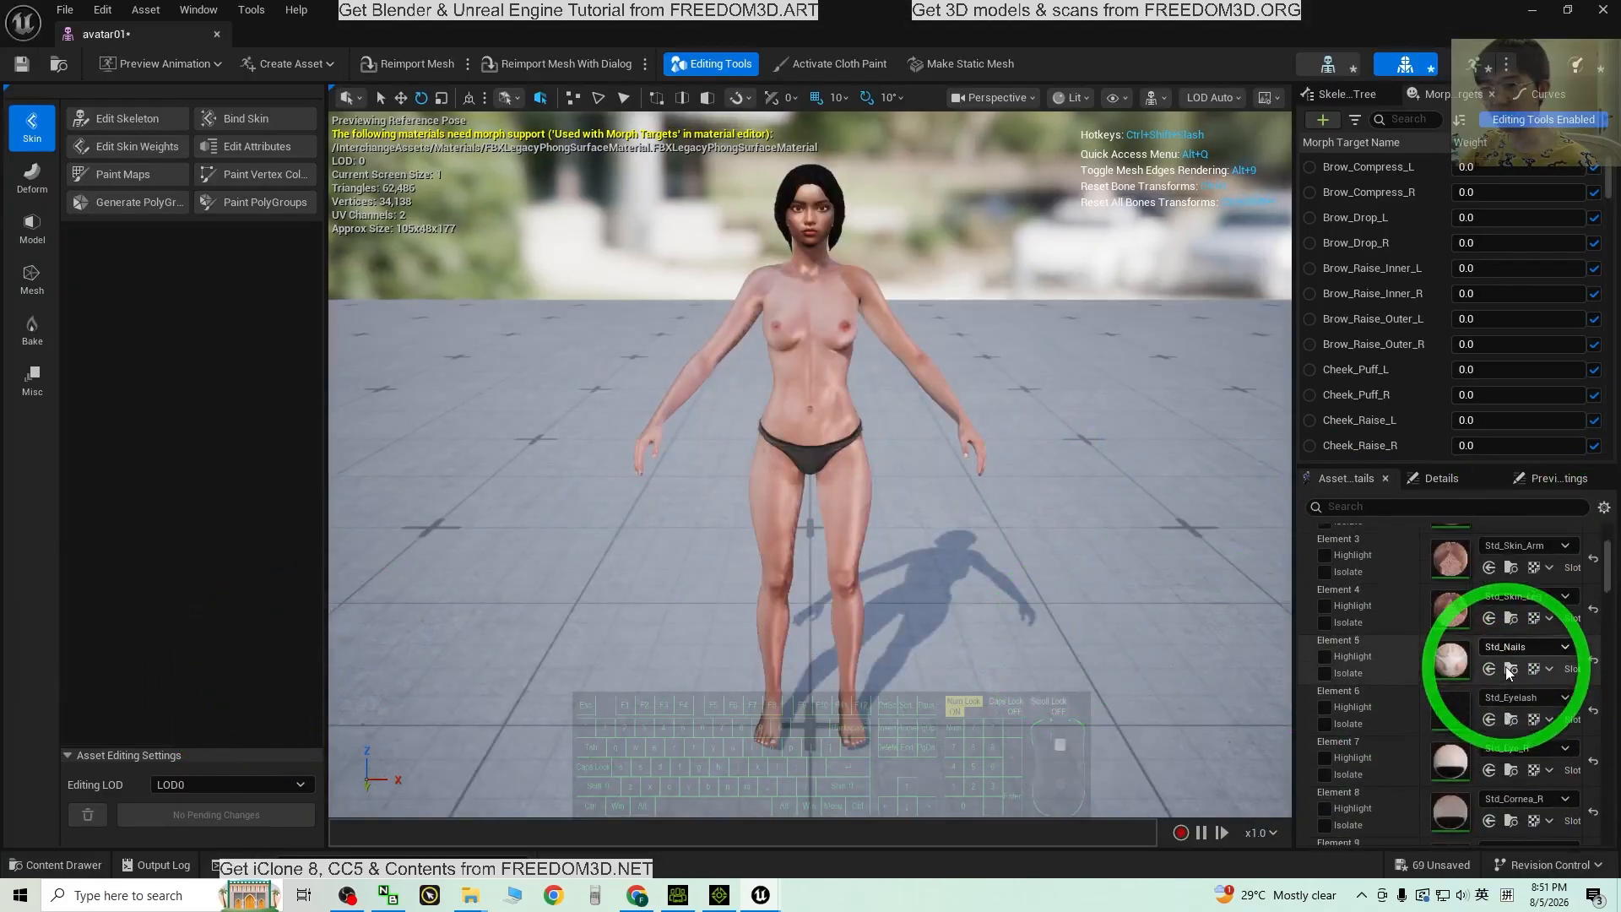
scroll(1490, 737, "down", 5)
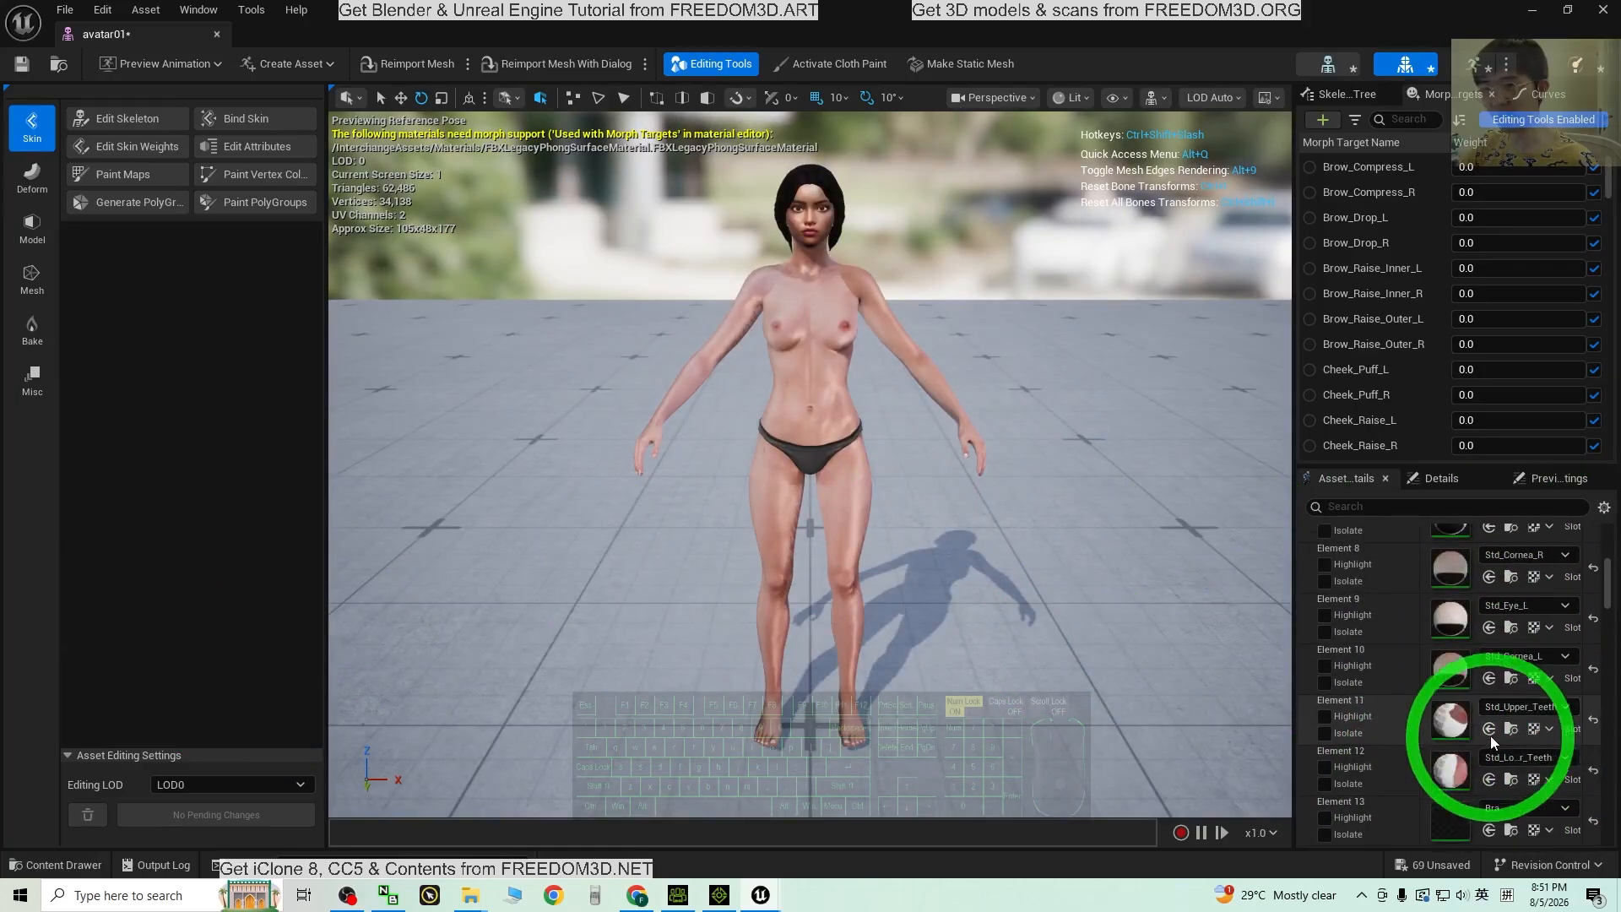
scroll(1492, 736, "down", 1)
left_click(1499, 754)
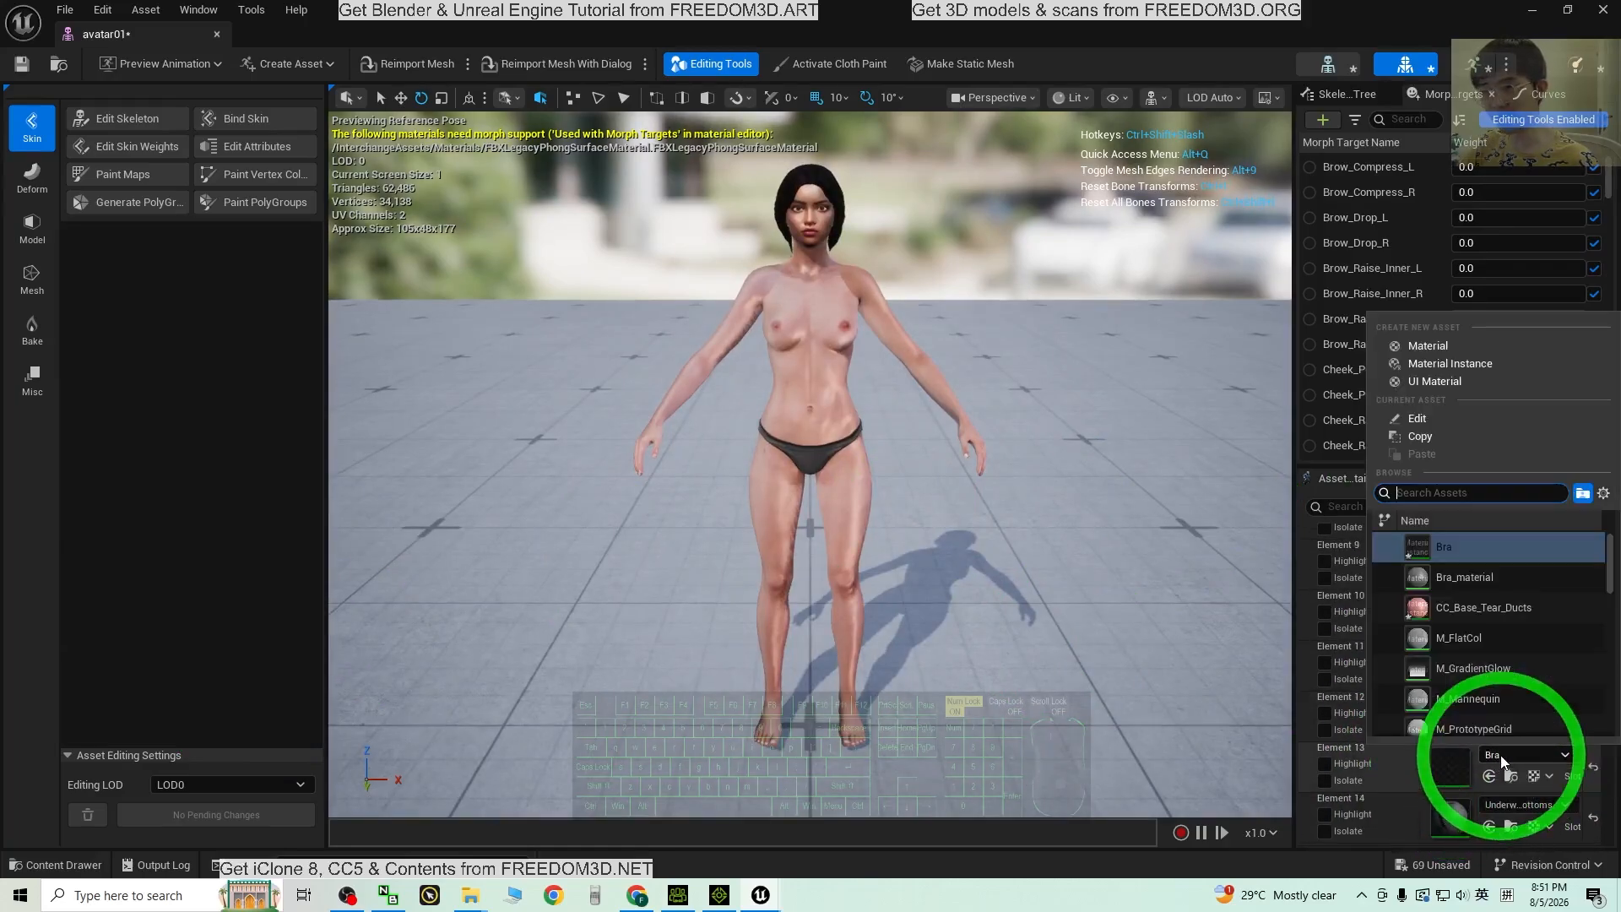
left_click(1502, 755)
left_click(1502, 755)
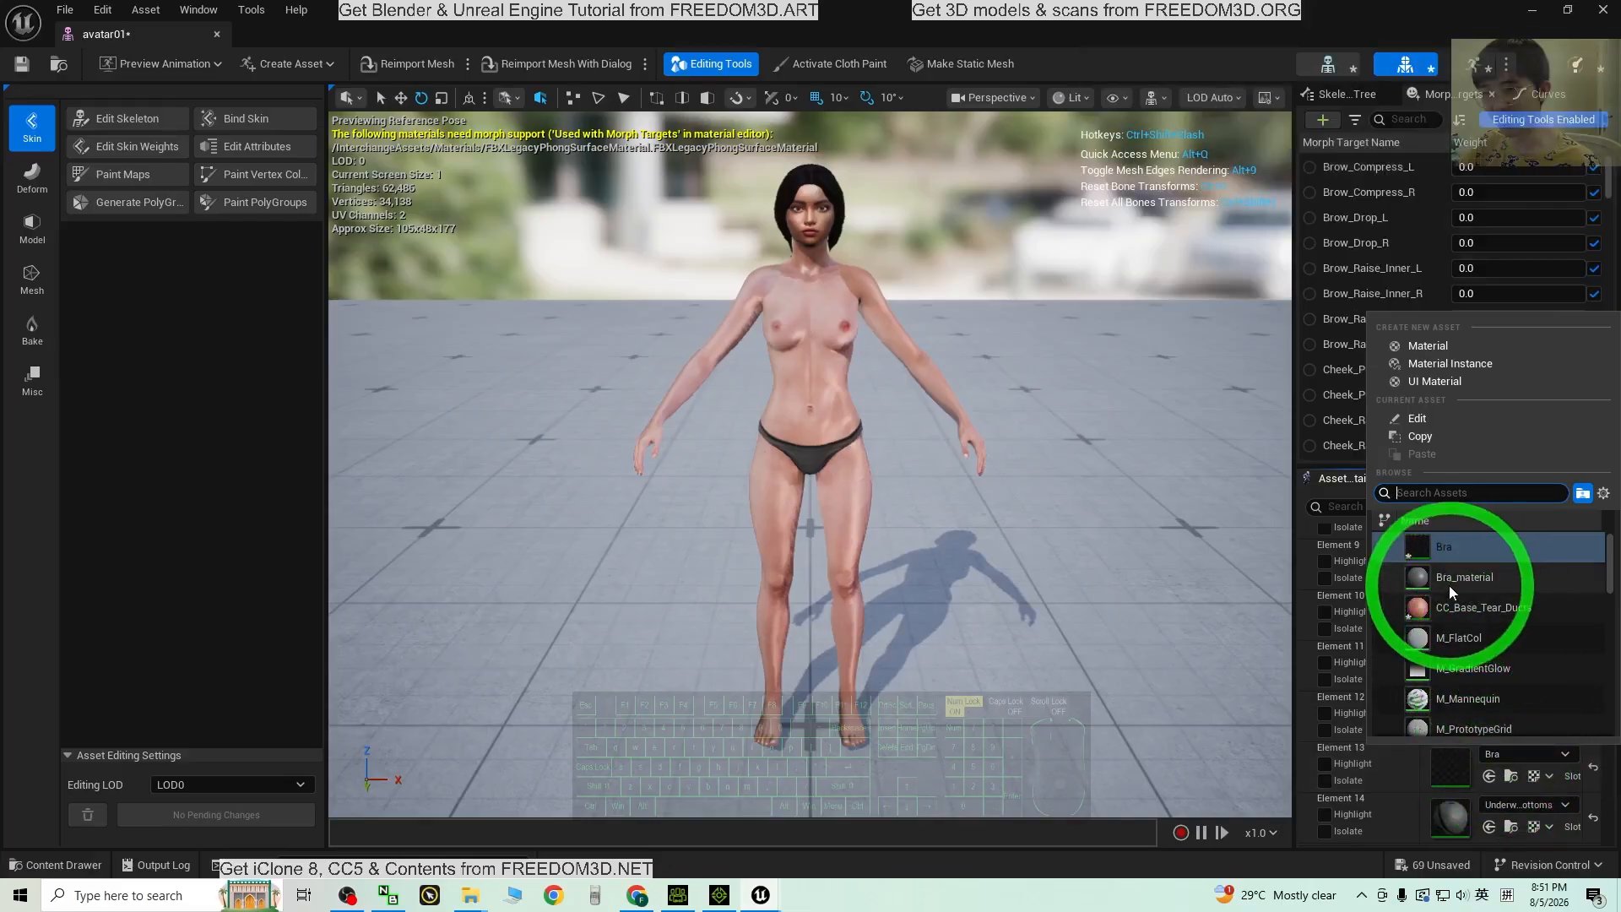
left_click(1446, 583)
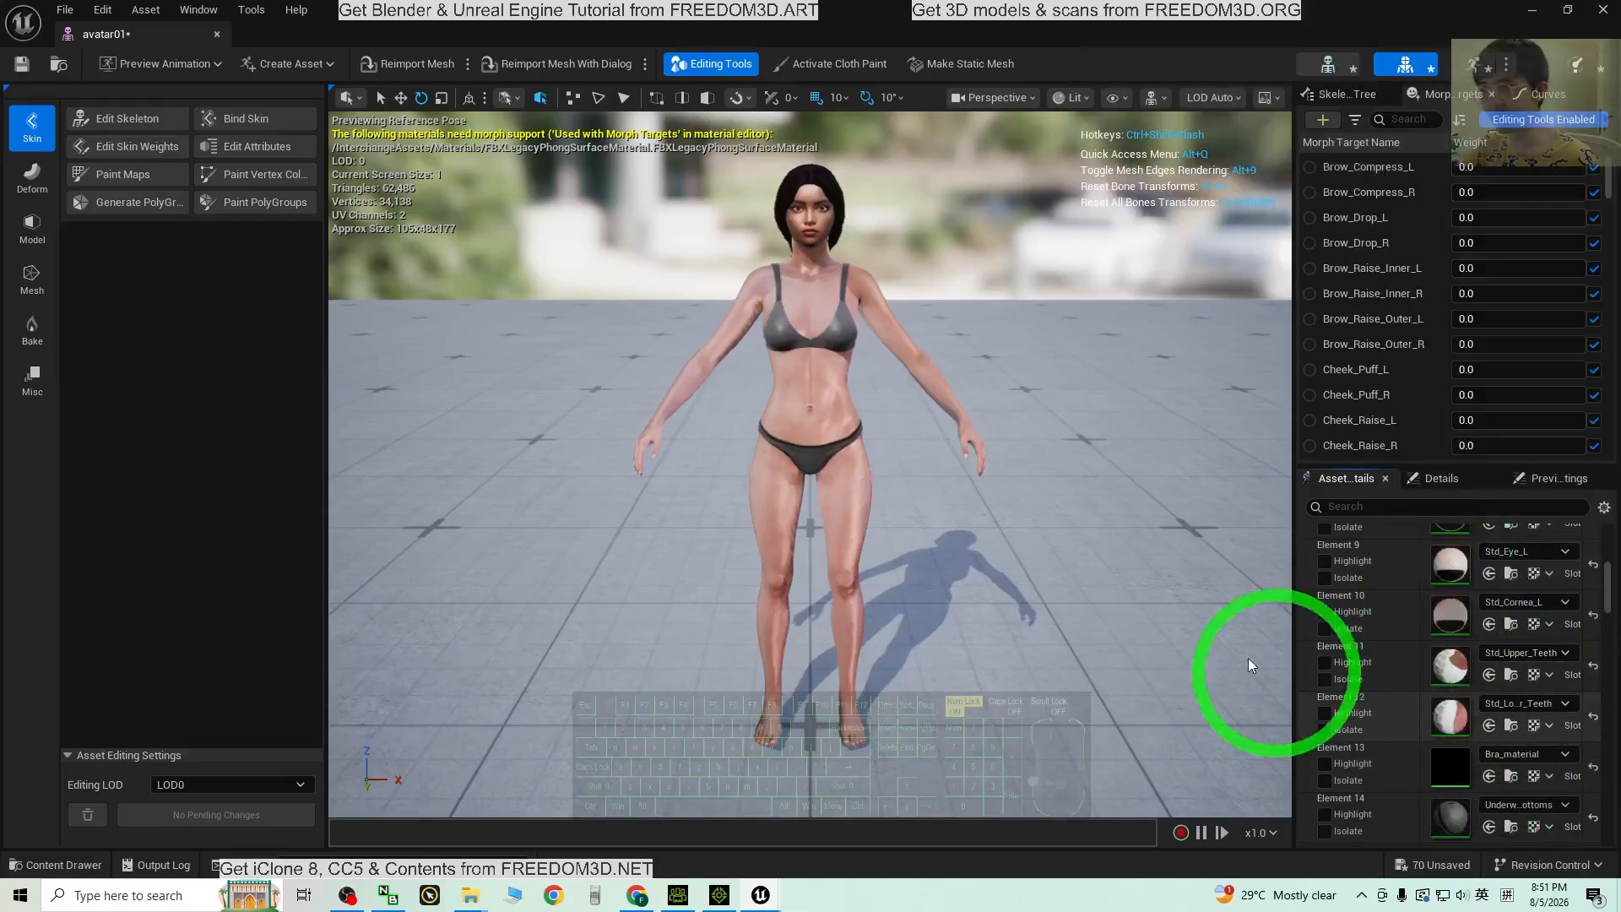
Step: Orbit the preview to check the textured bra from back and front
left_click_drag(1031, 494, 346, 603, "alt")
scroll(885, 343, "up", 7)
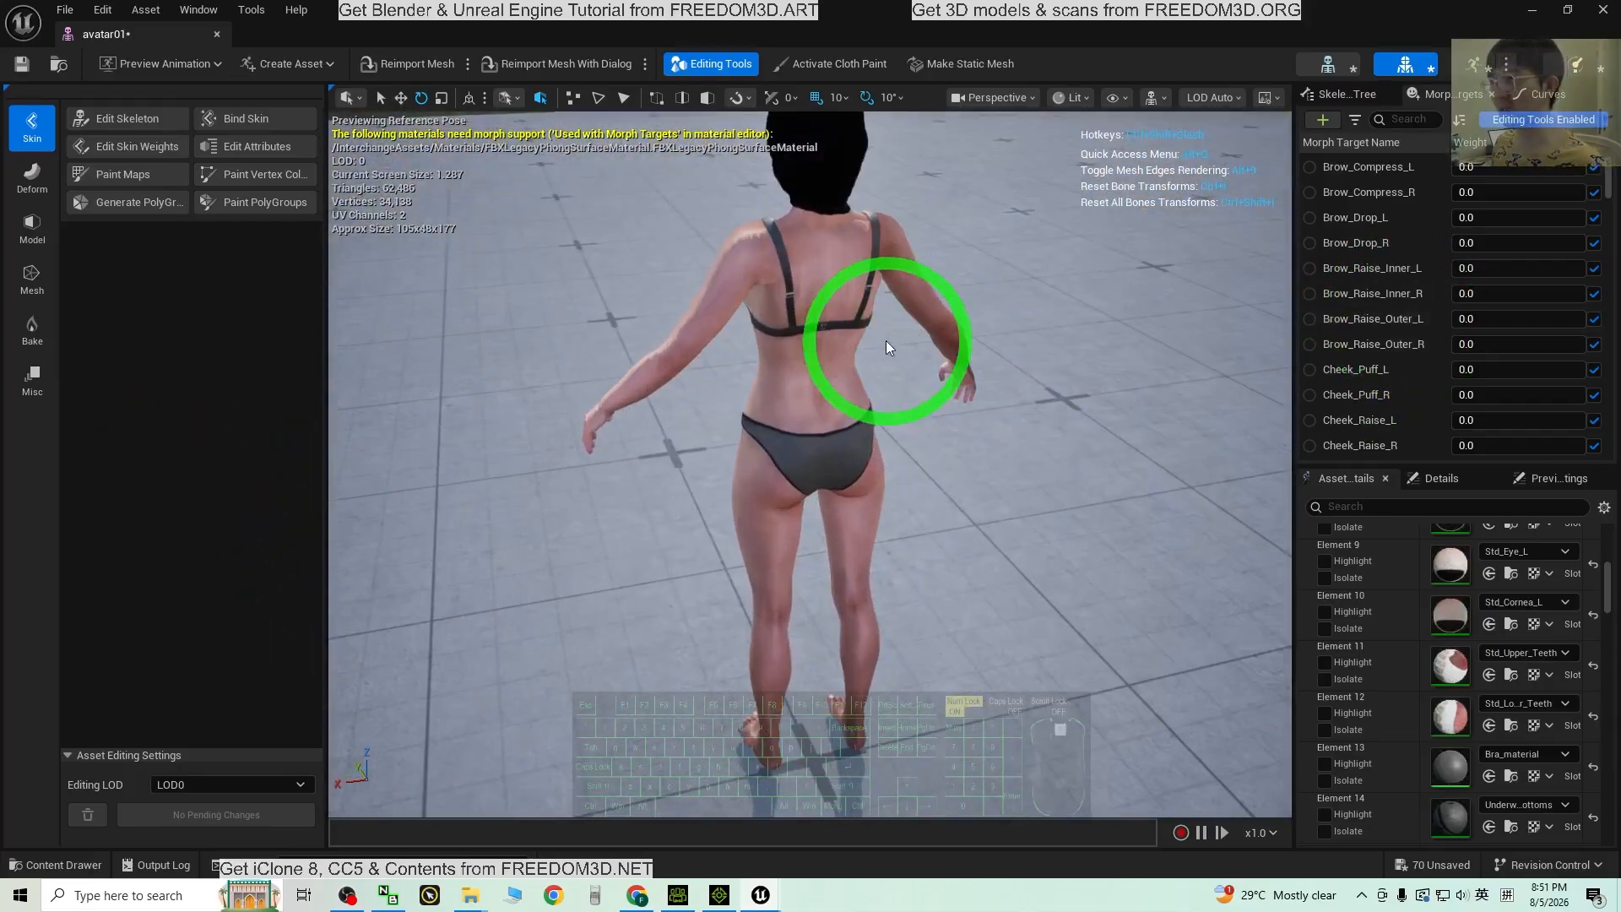
scroll(873, 345, "down", 4)
left_click_drag(630, 464, 430, 456, "alt")
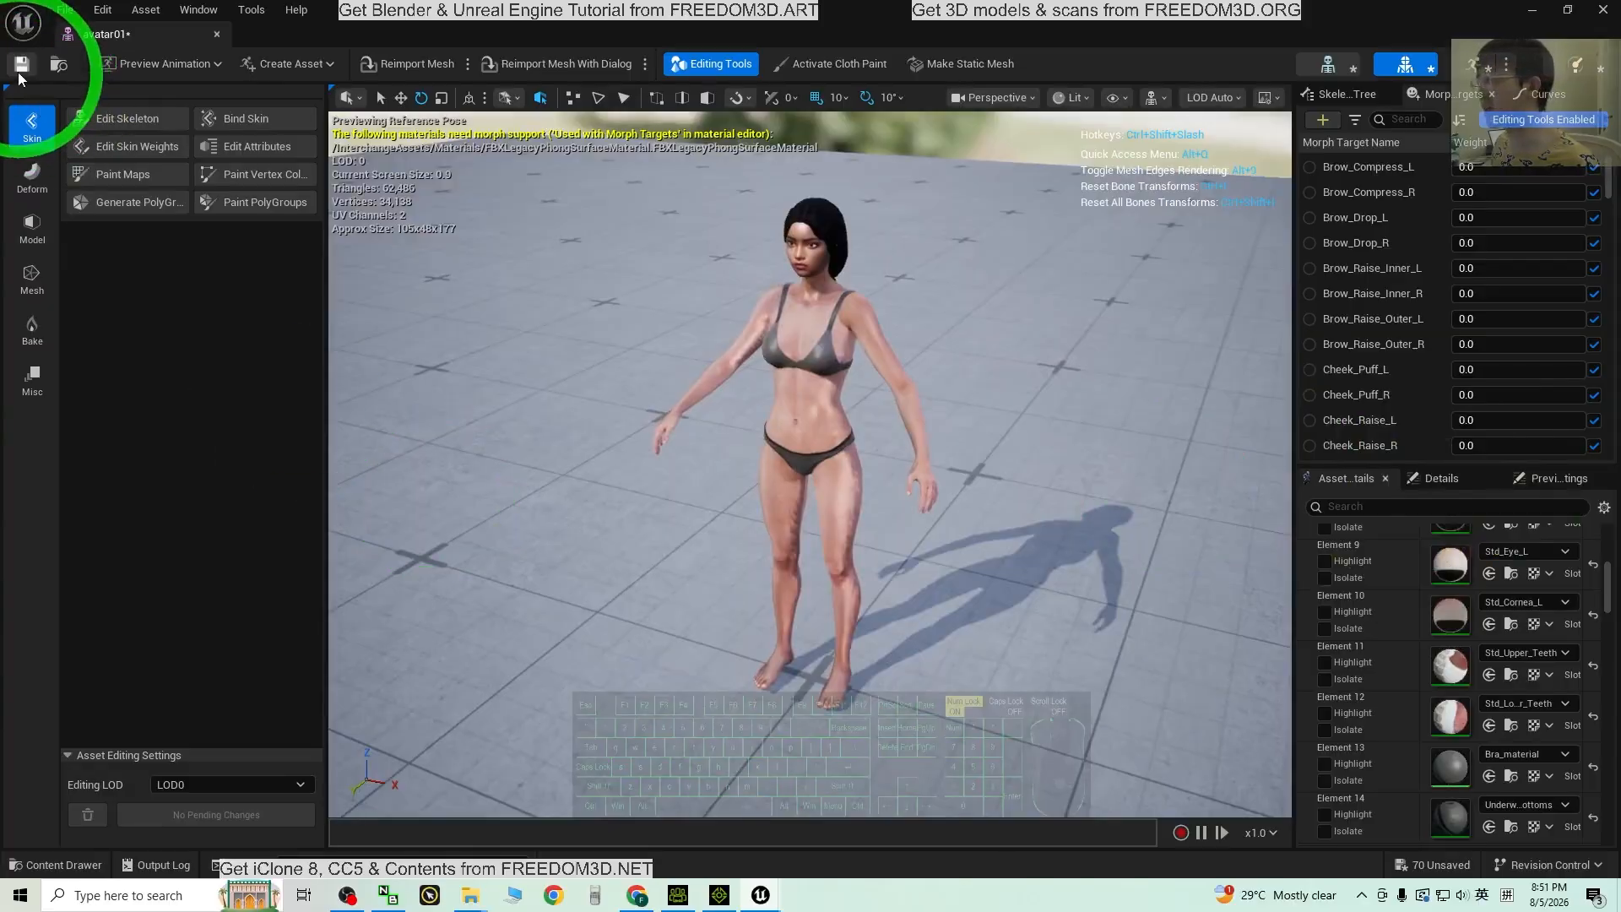
Step: Close the mesh editor and open the TempMotion animation sequence
left_click(1604, 8)
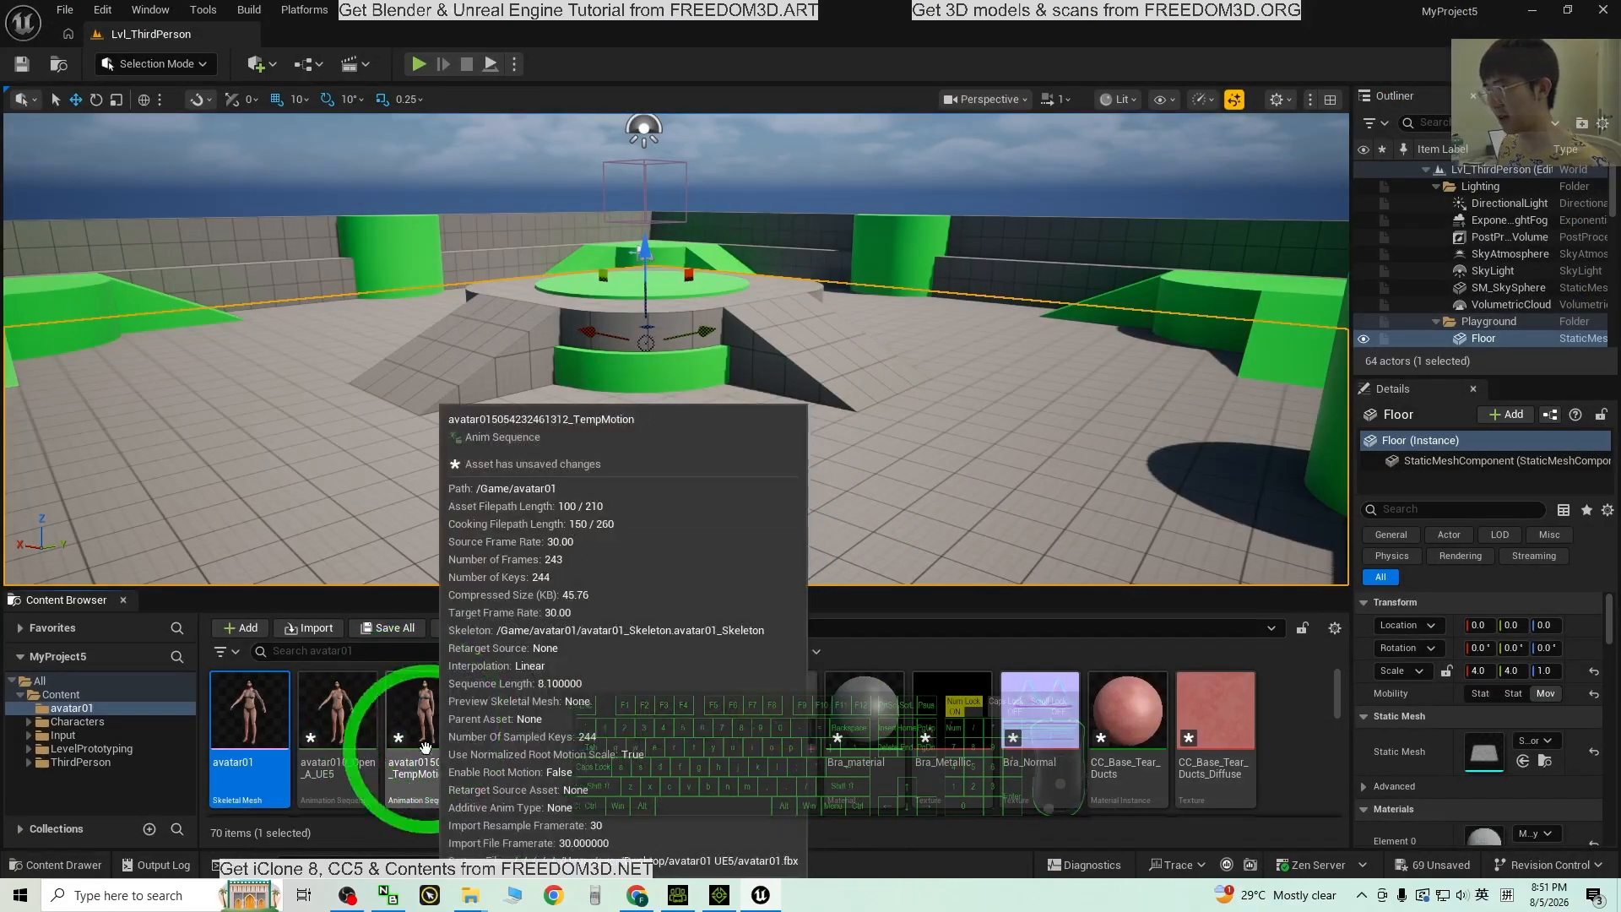
double_click(417, 716)
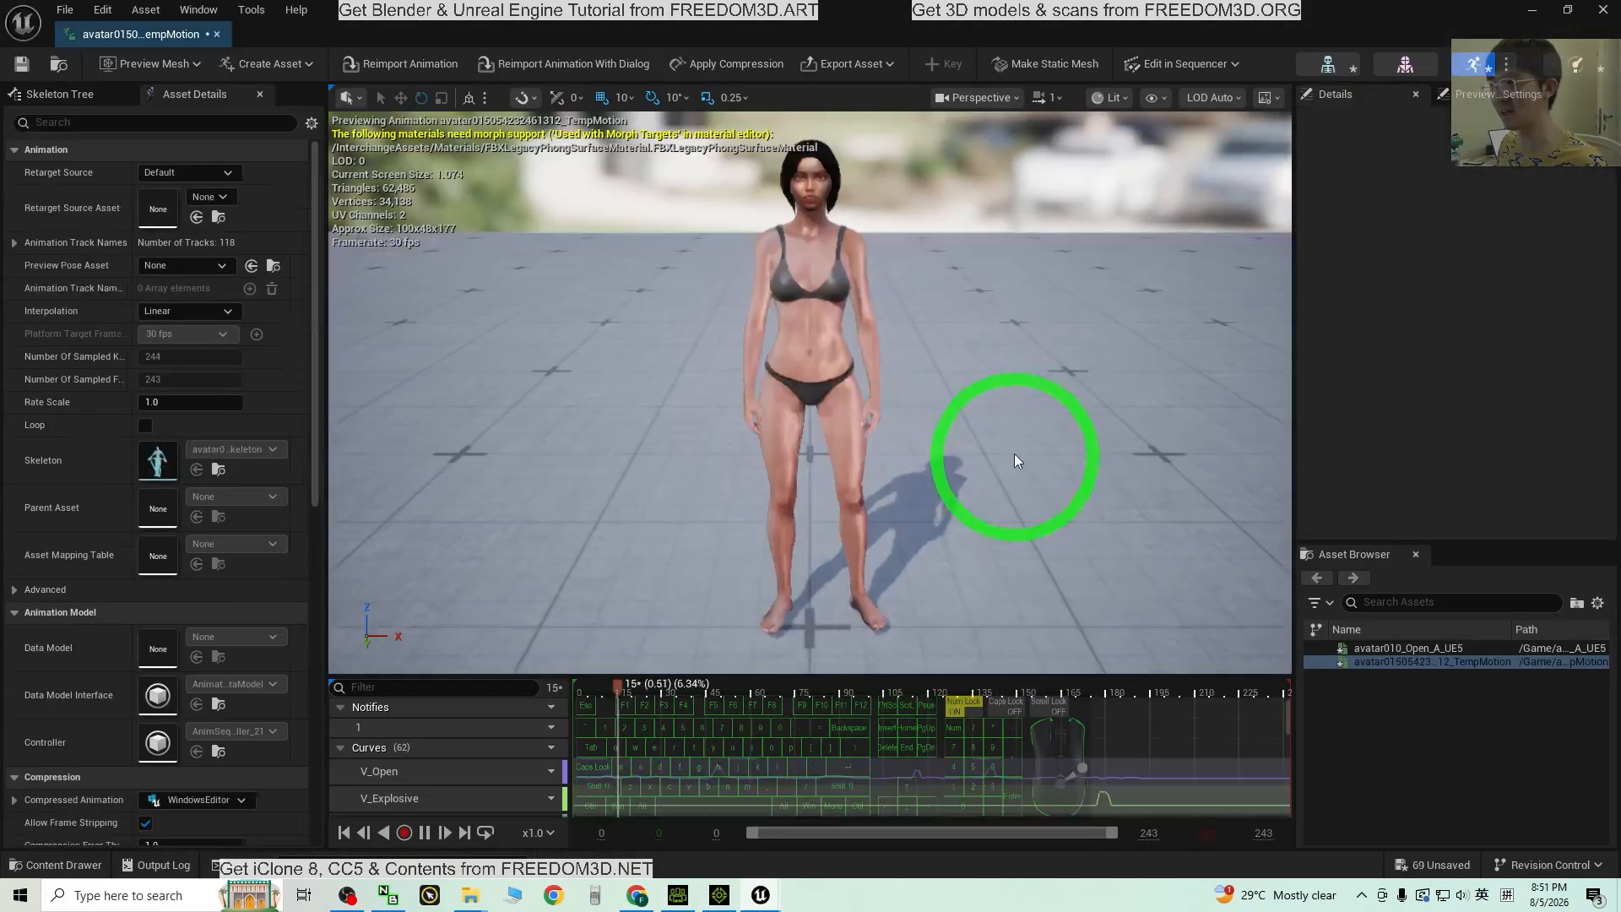
scroll(959, 306, "up", 5)
scroll(1051, 440, "down", 3)
Step: Orbit, pan and zoom around the character while TempMotion plays
left_click_drag(1050, 441, 1086, 329, "alt")
mouse_move(1086, 329)
middle_mouse_down()
mouse_move(1068, 401)
mouse_move(1076, 302)
mouse_move(1081, 341)
middle_mouse_up()
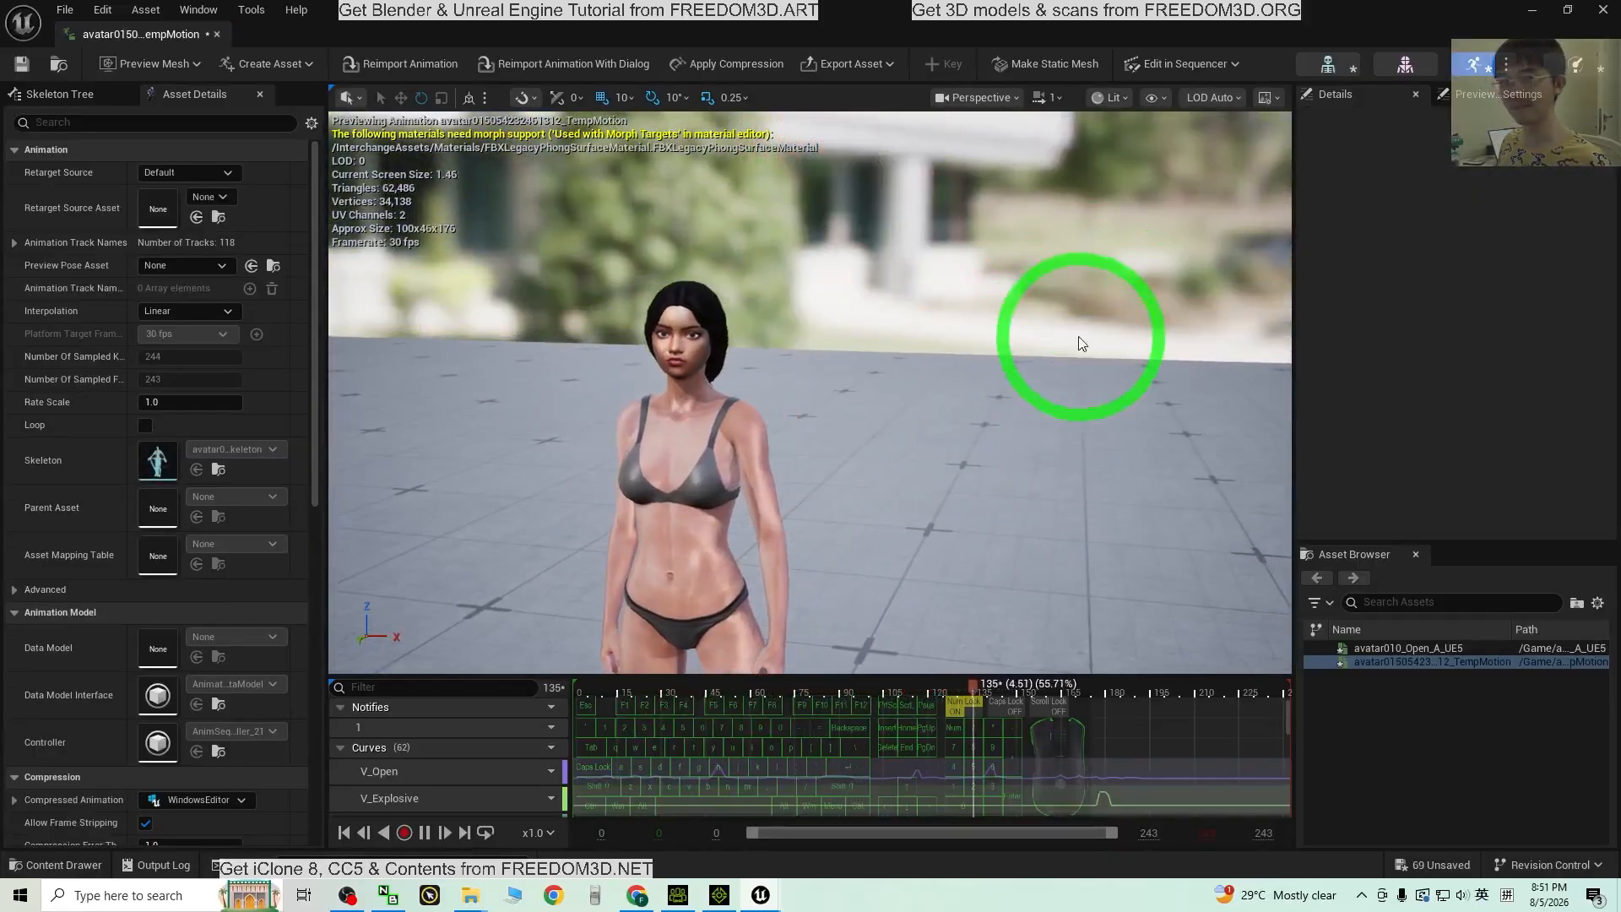
scroll(956, 329, "up", 4)
middle_click_drag(853, 478, 895, 476)
scroll(957, 407, "up", 5)
scroll(1020, 408, "down", 5)
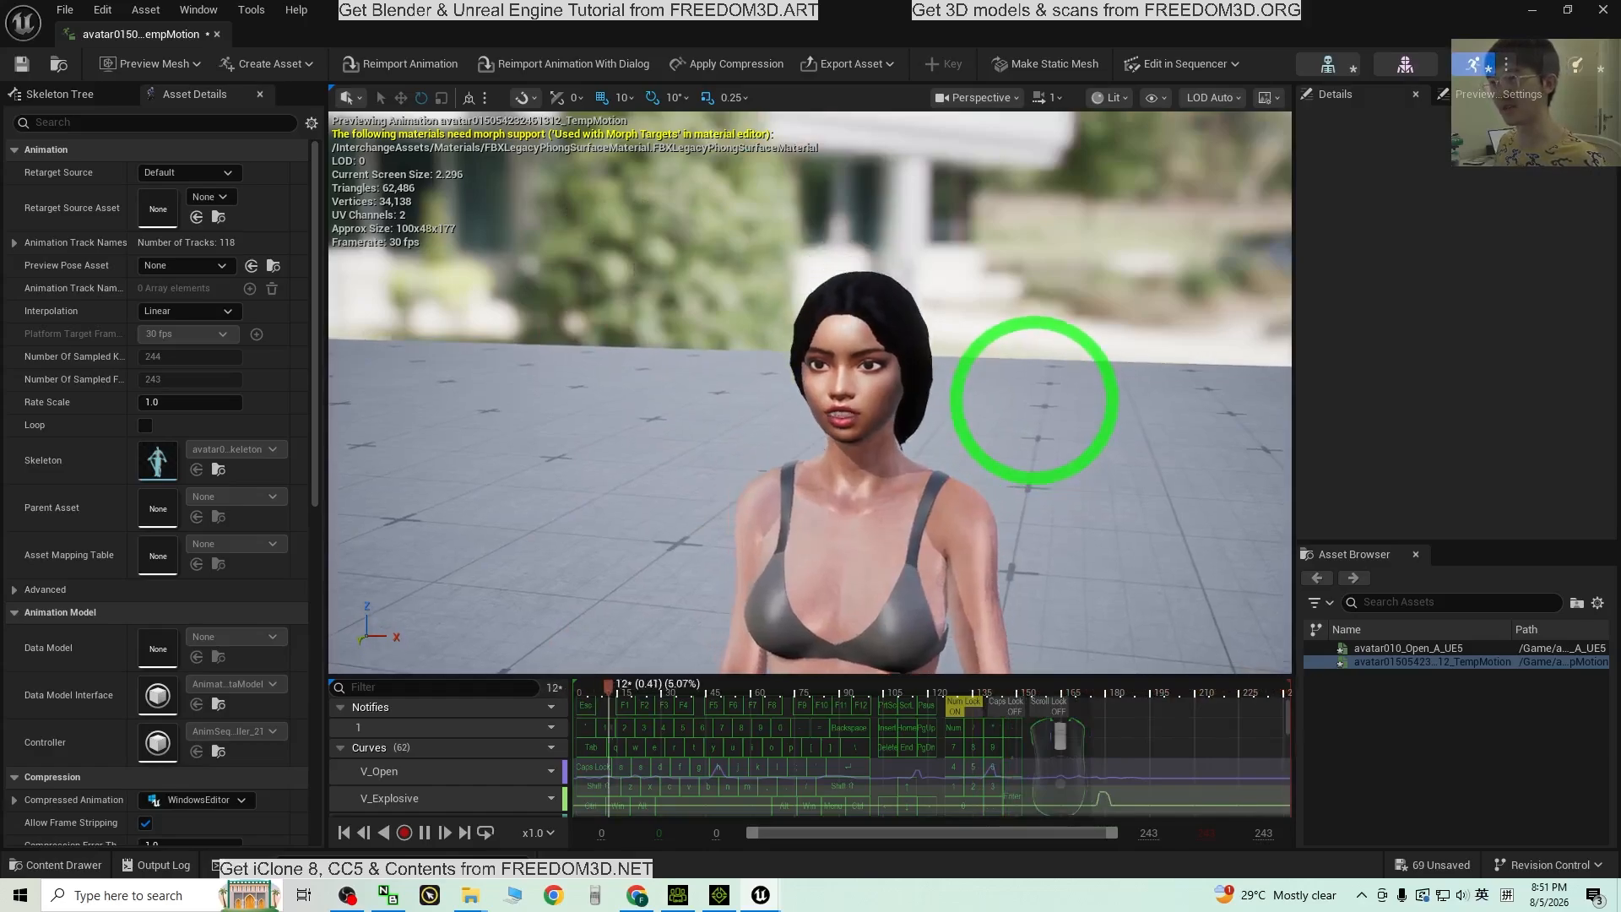
scroll(917, 382, "up", 5)
scroll(1025, 312, "down", 5)
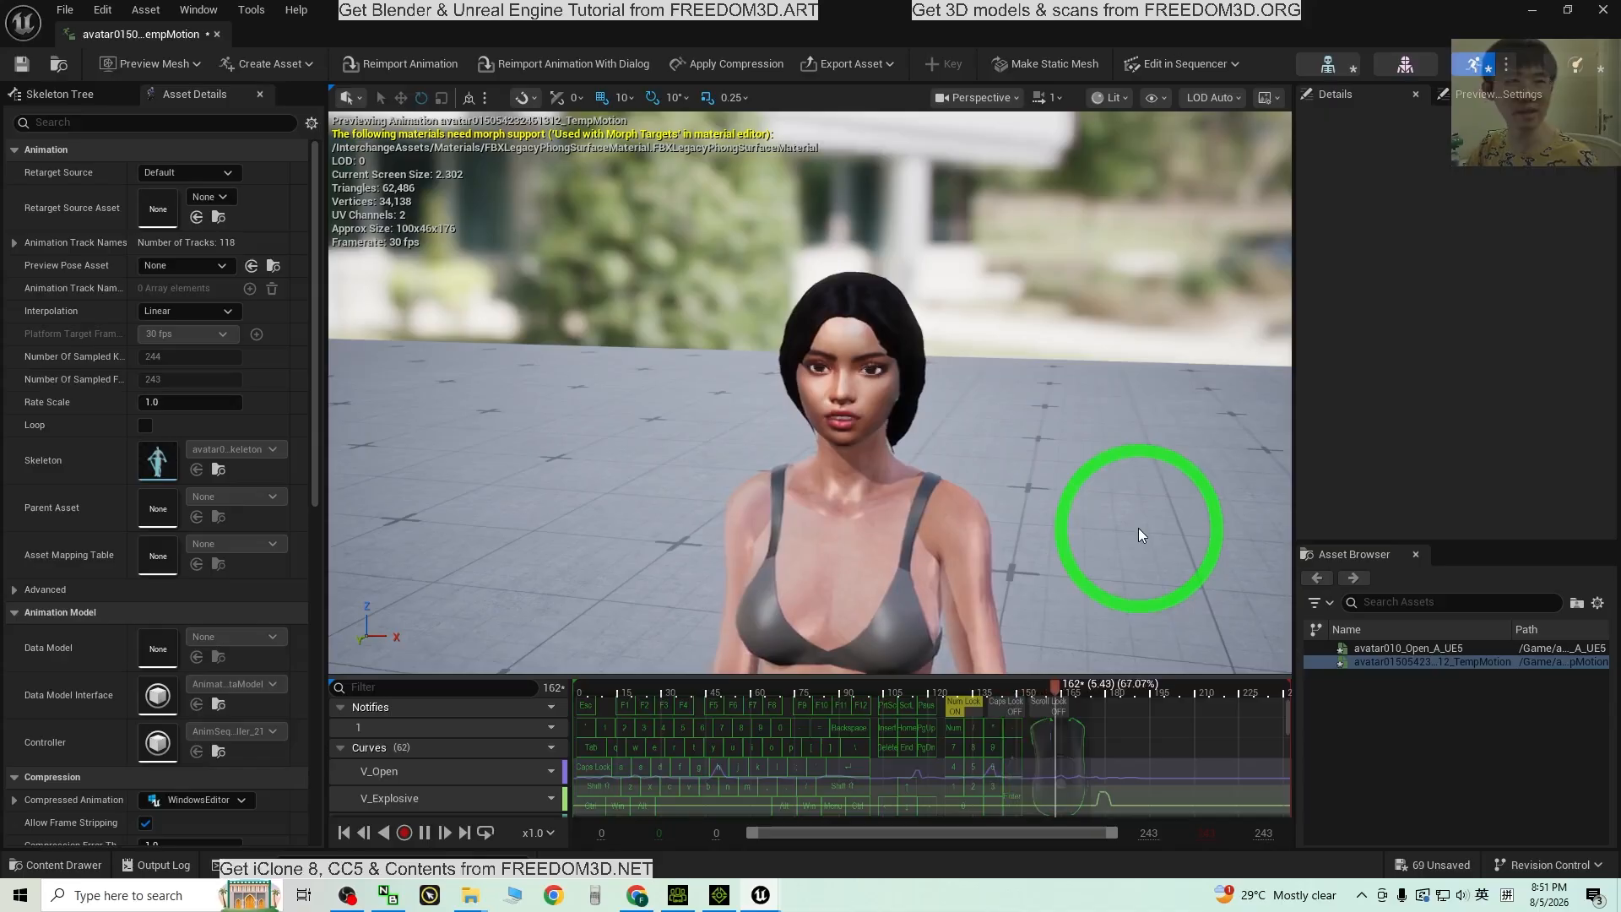
scroll(1012, 459, "down", 5)
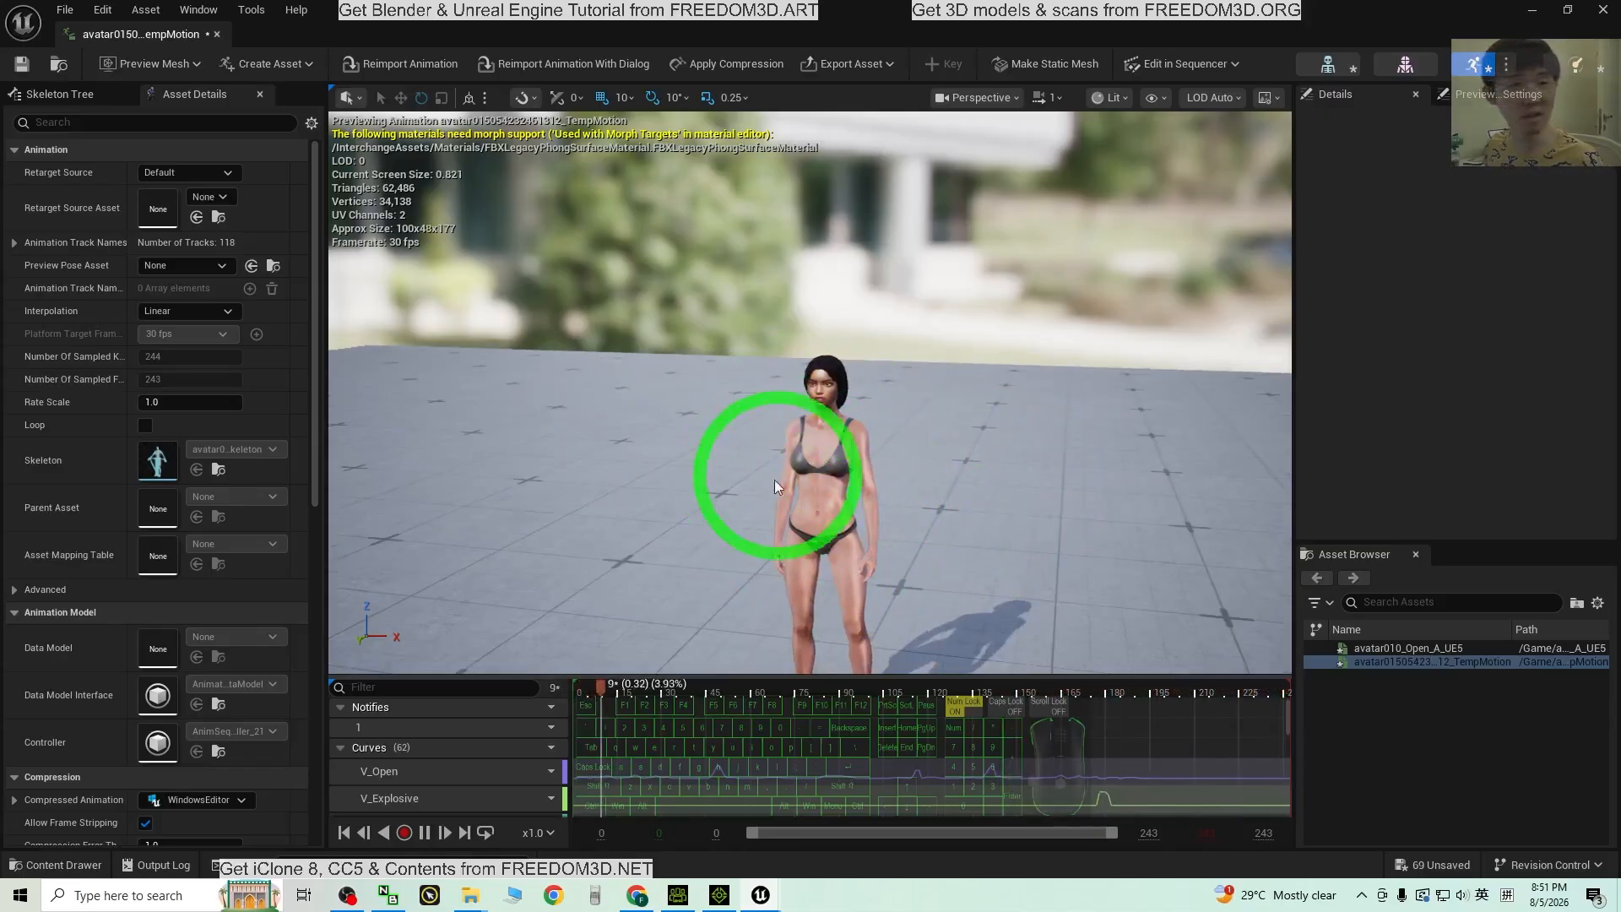
scroll(815, 328, "up", 8)
scroll(954, 376, "down", 4)
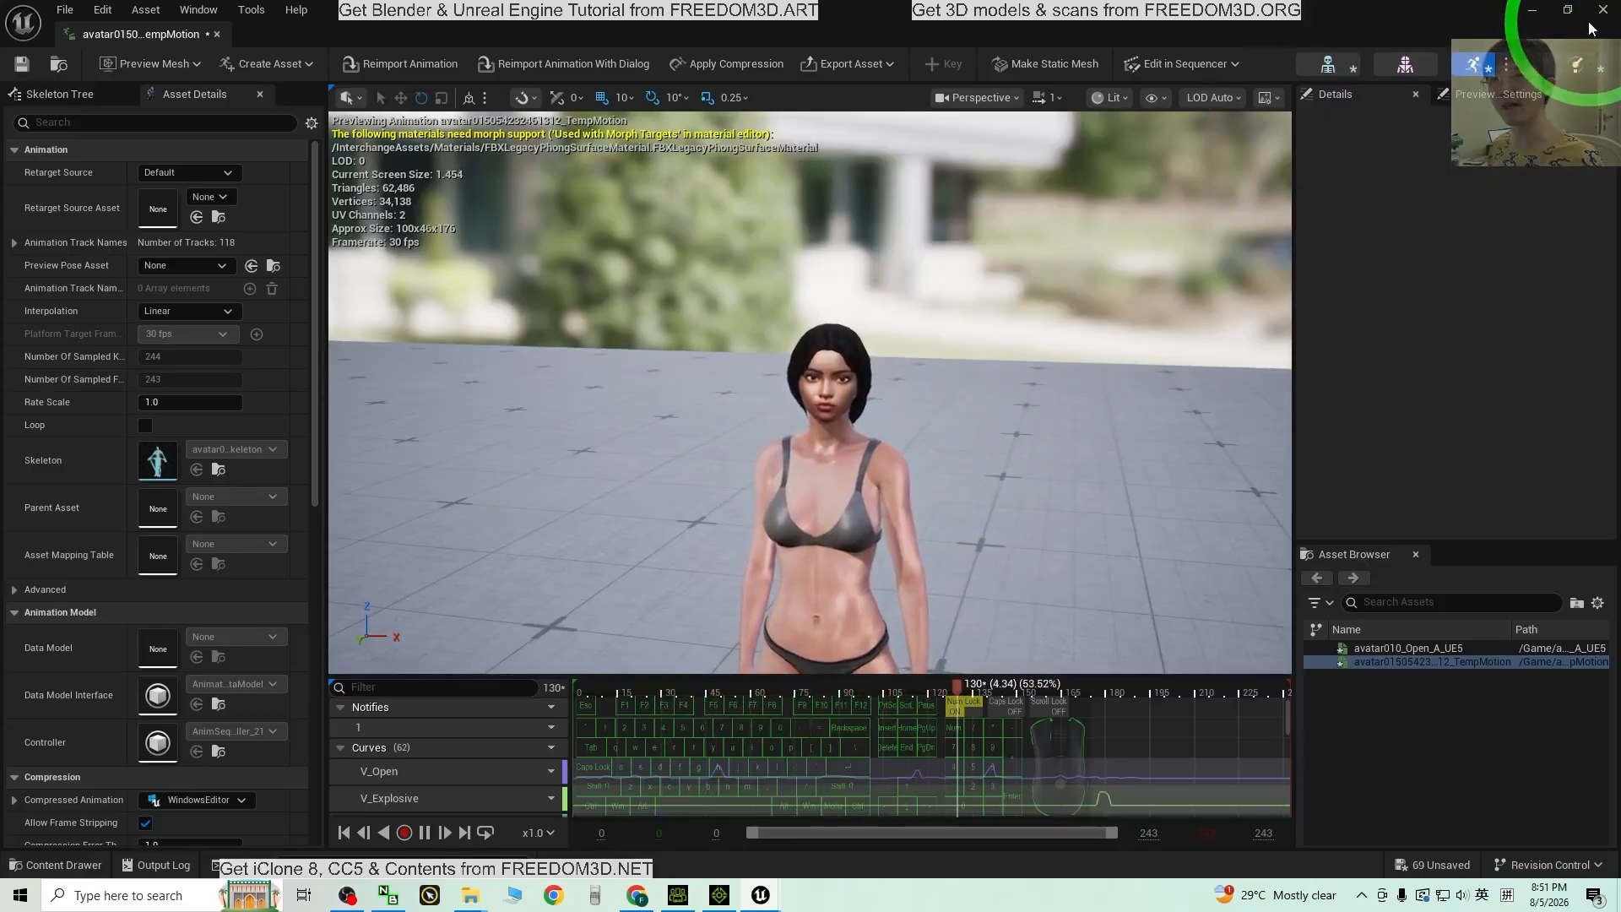
Step: Reopen TempMotion, pan the preview up to the character's head, then close the animation editor
left_click(1601, 11)
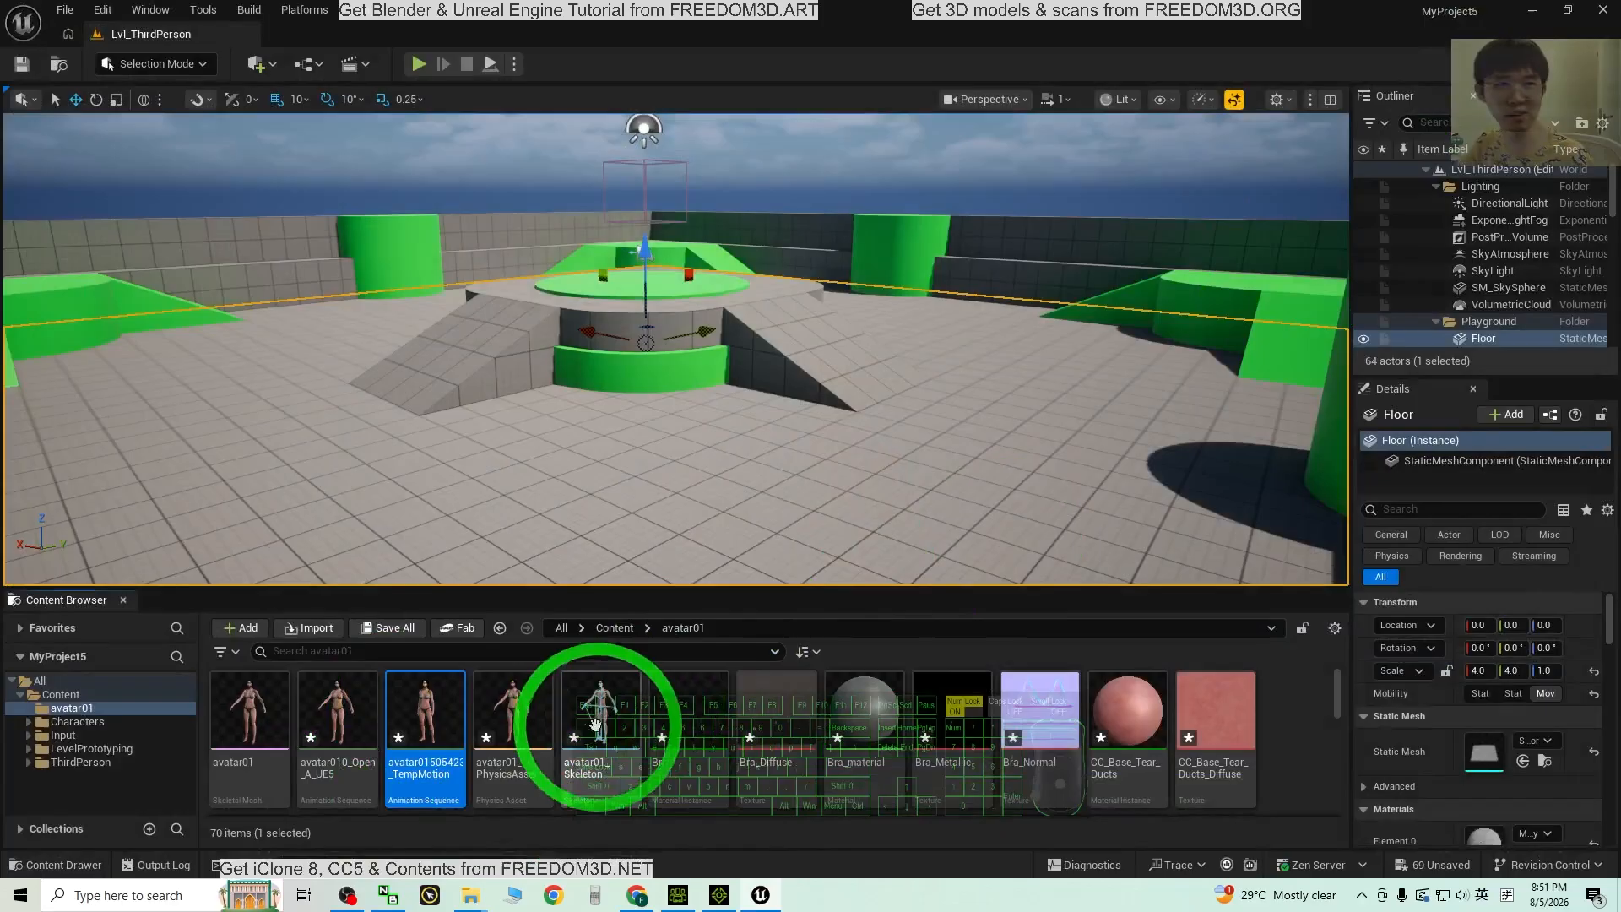
mouse_move(426, 714)
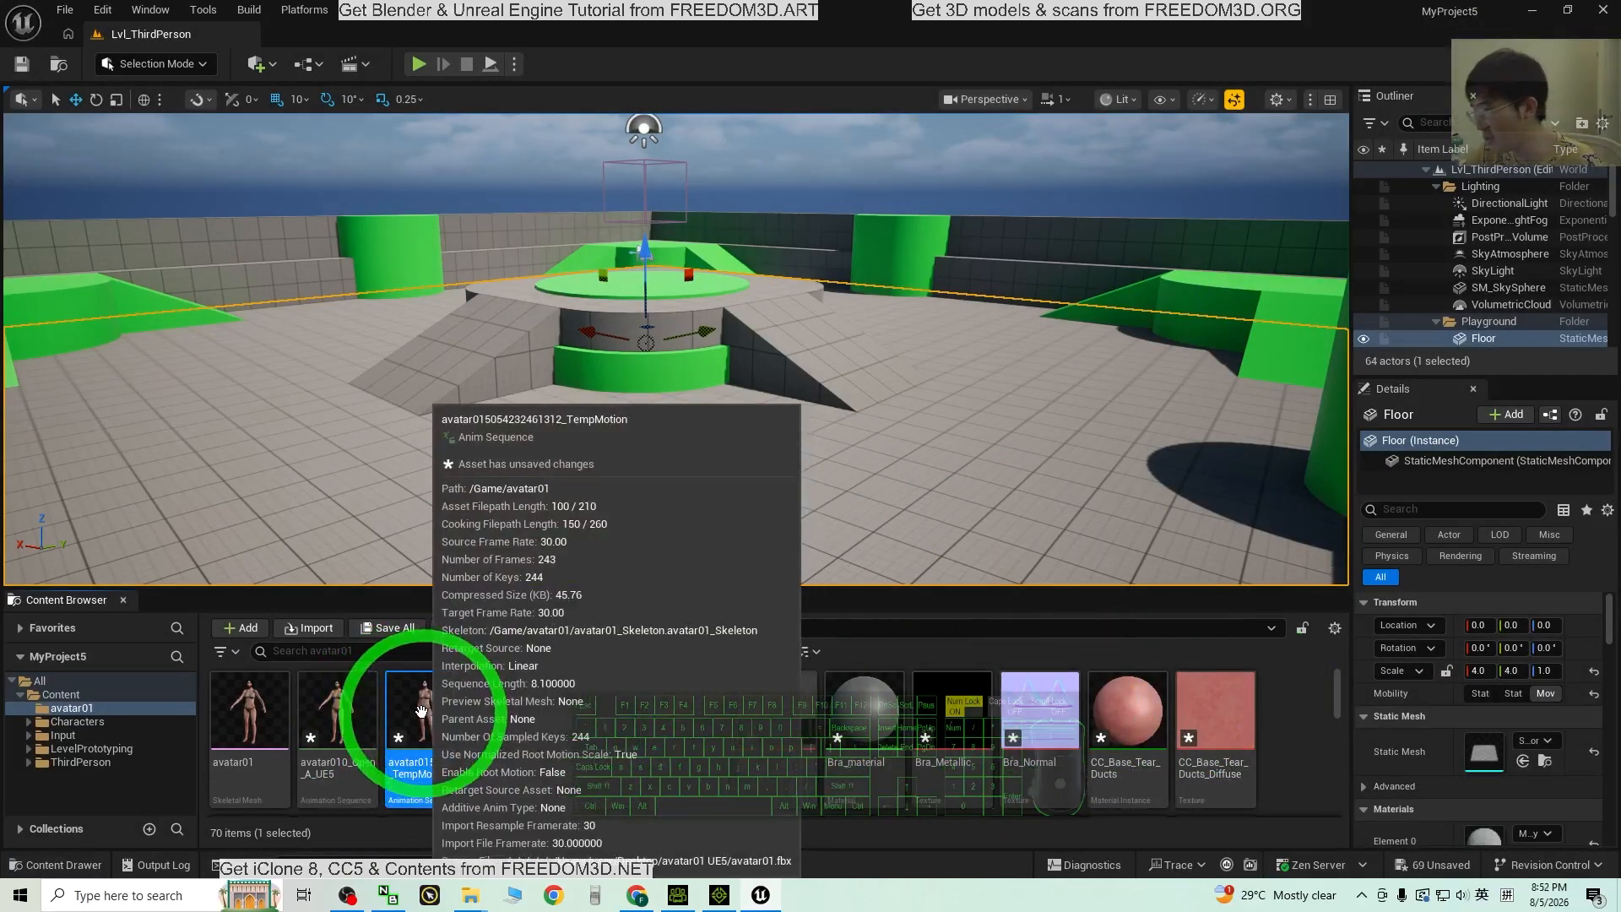
double_click(424, 715)
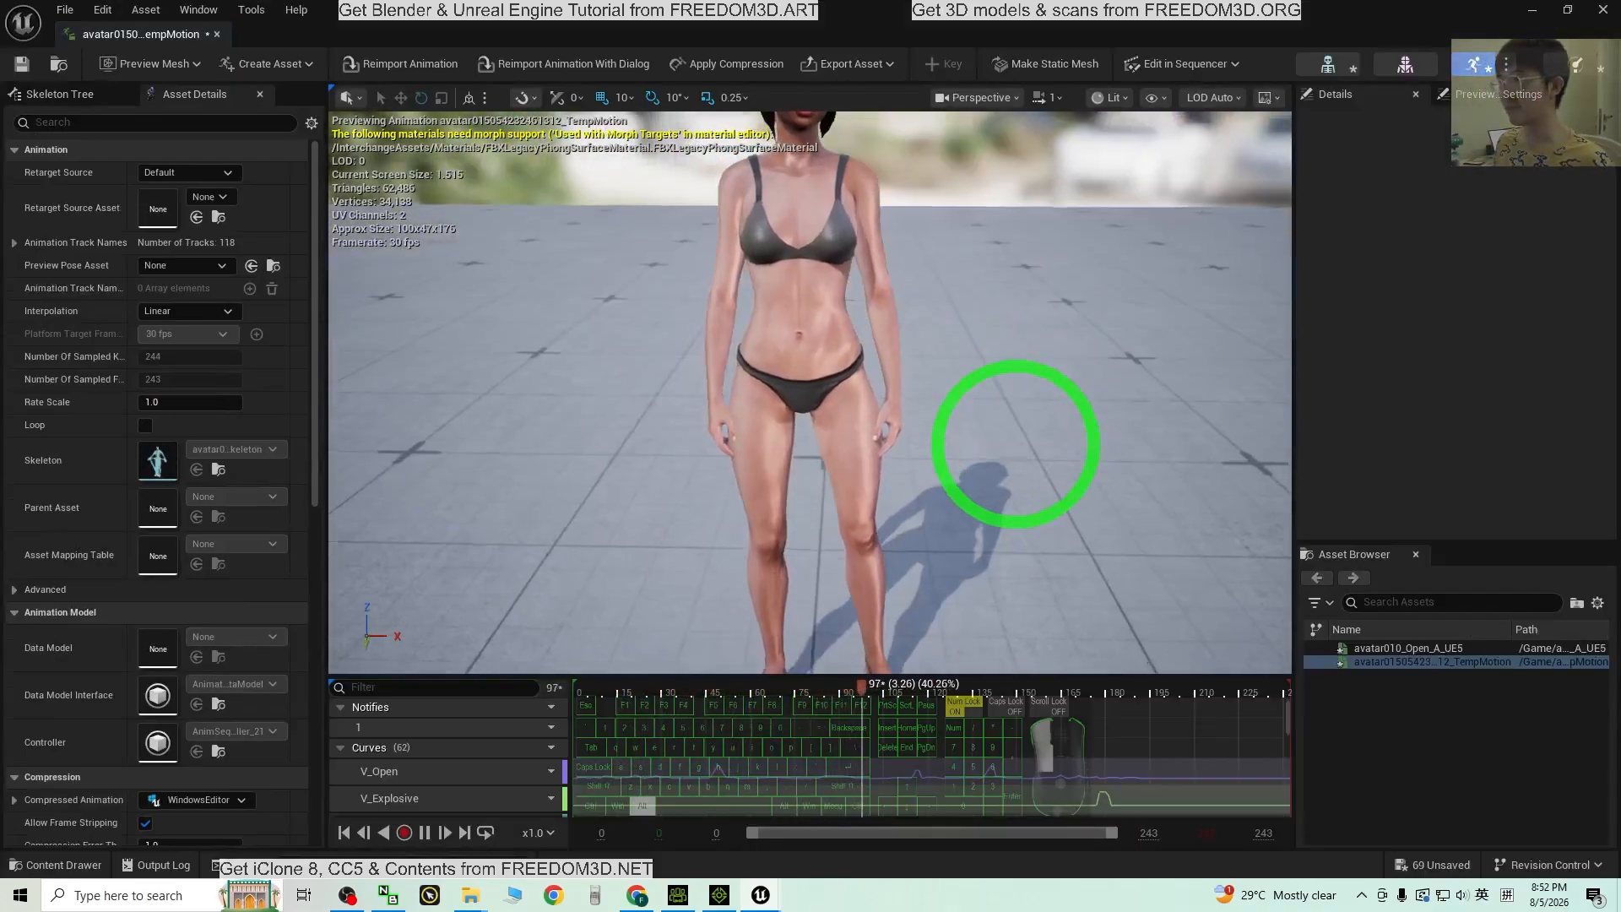
middle_click_drag(1107, 296, 1111, 234)
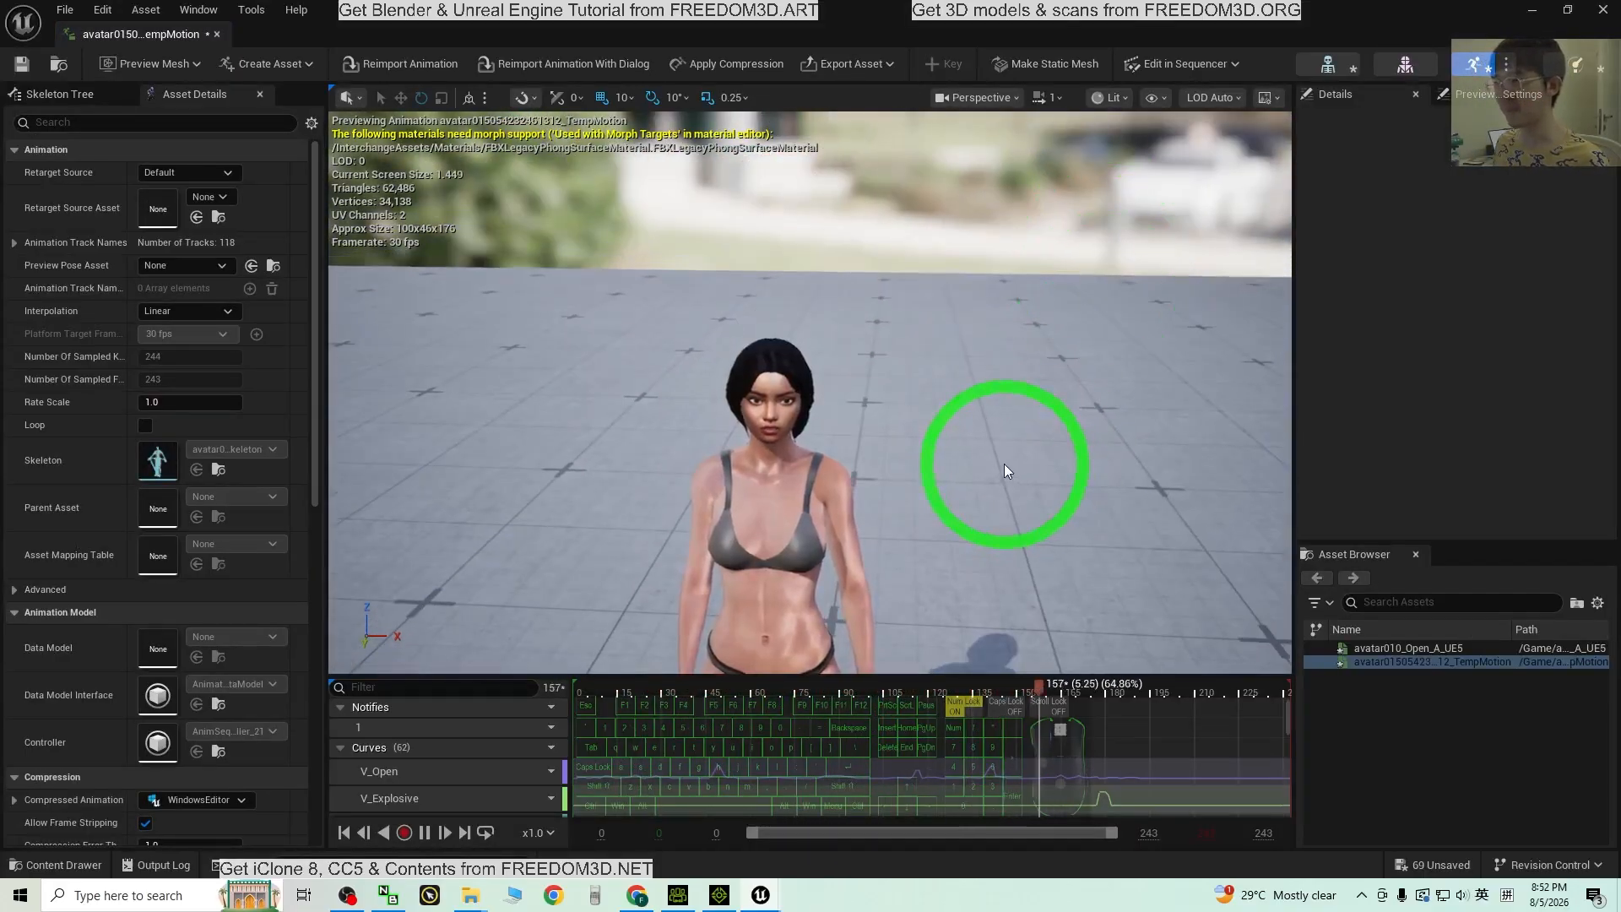
left_click(1601, 12)
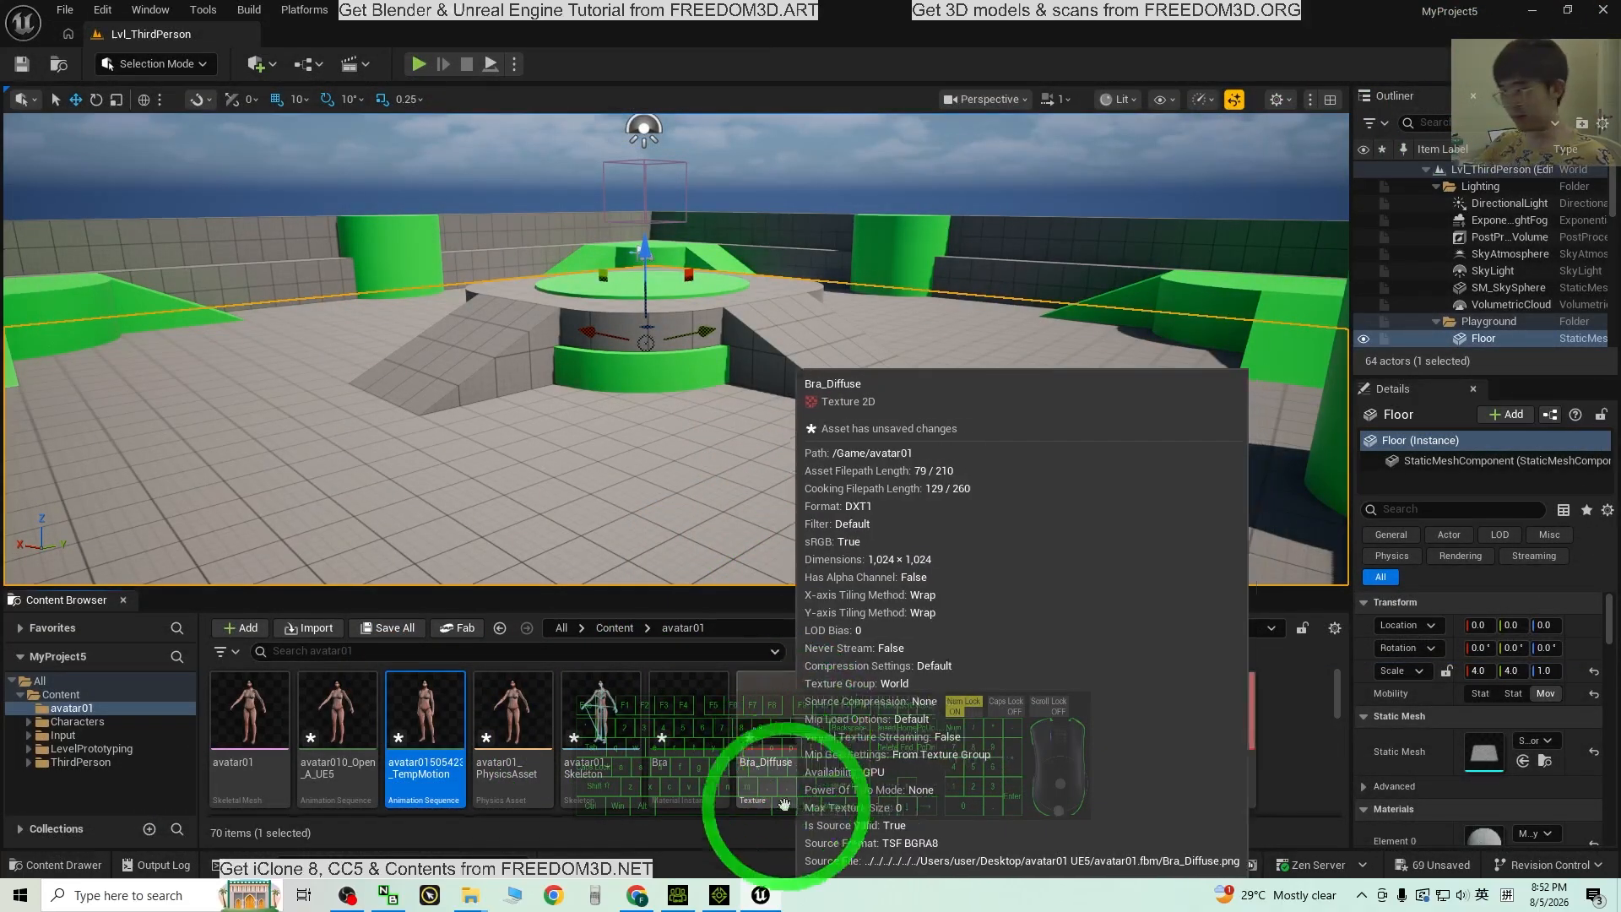
Step: In maximized iClone 8, open the render settings for audio-only output, floating over the viewport
left_click(720, 895)
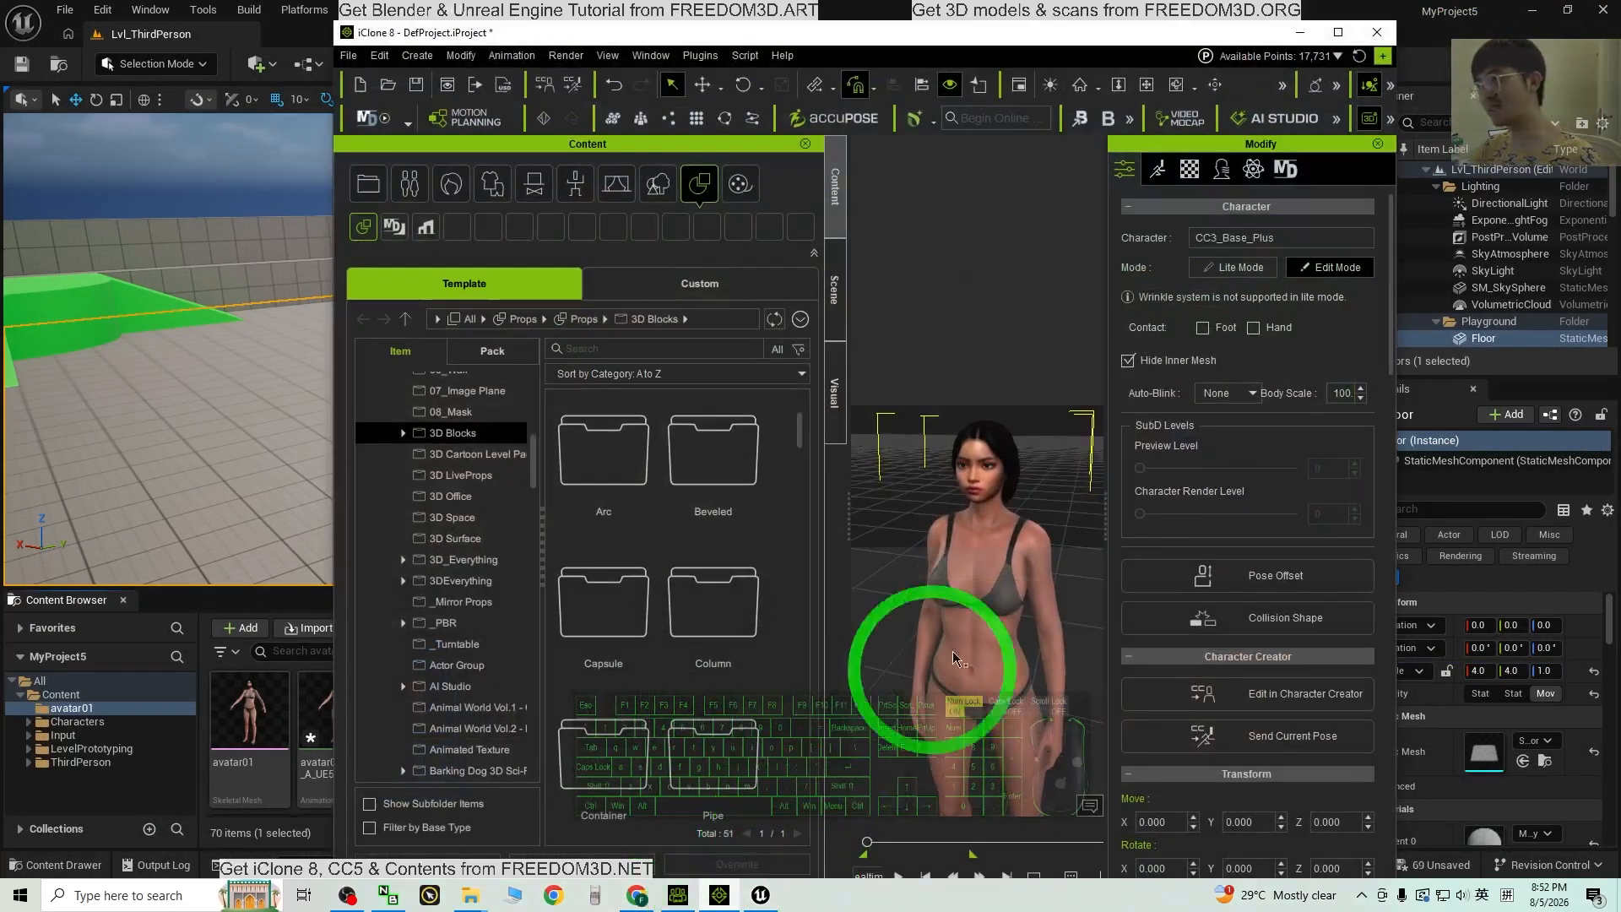
left_click(1343, 33)
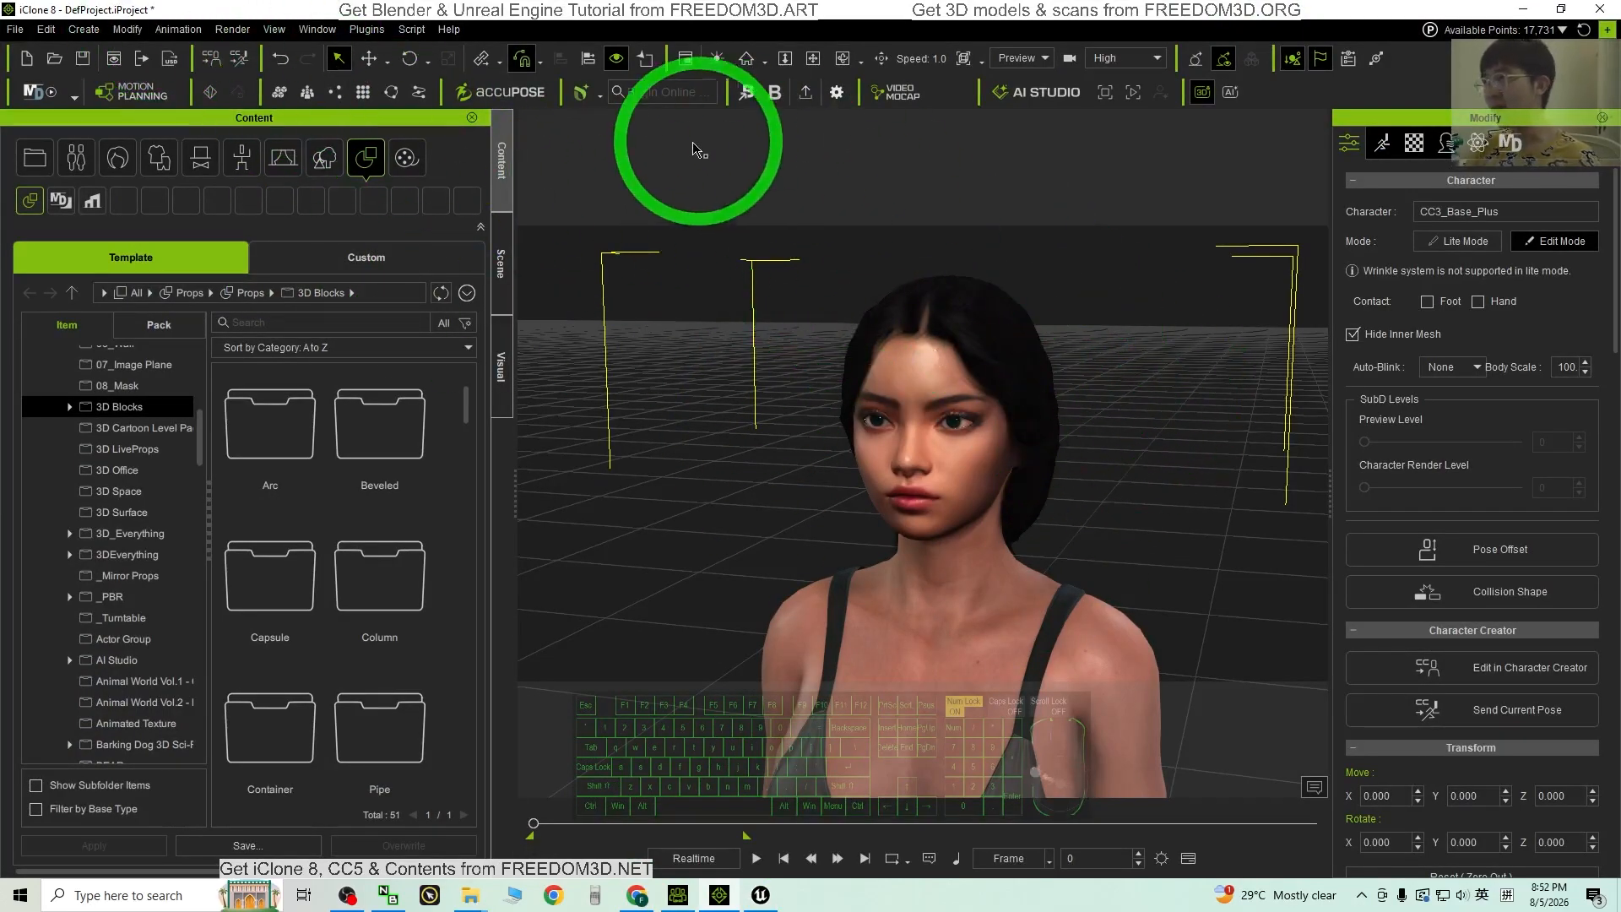
left_click(228, 32)
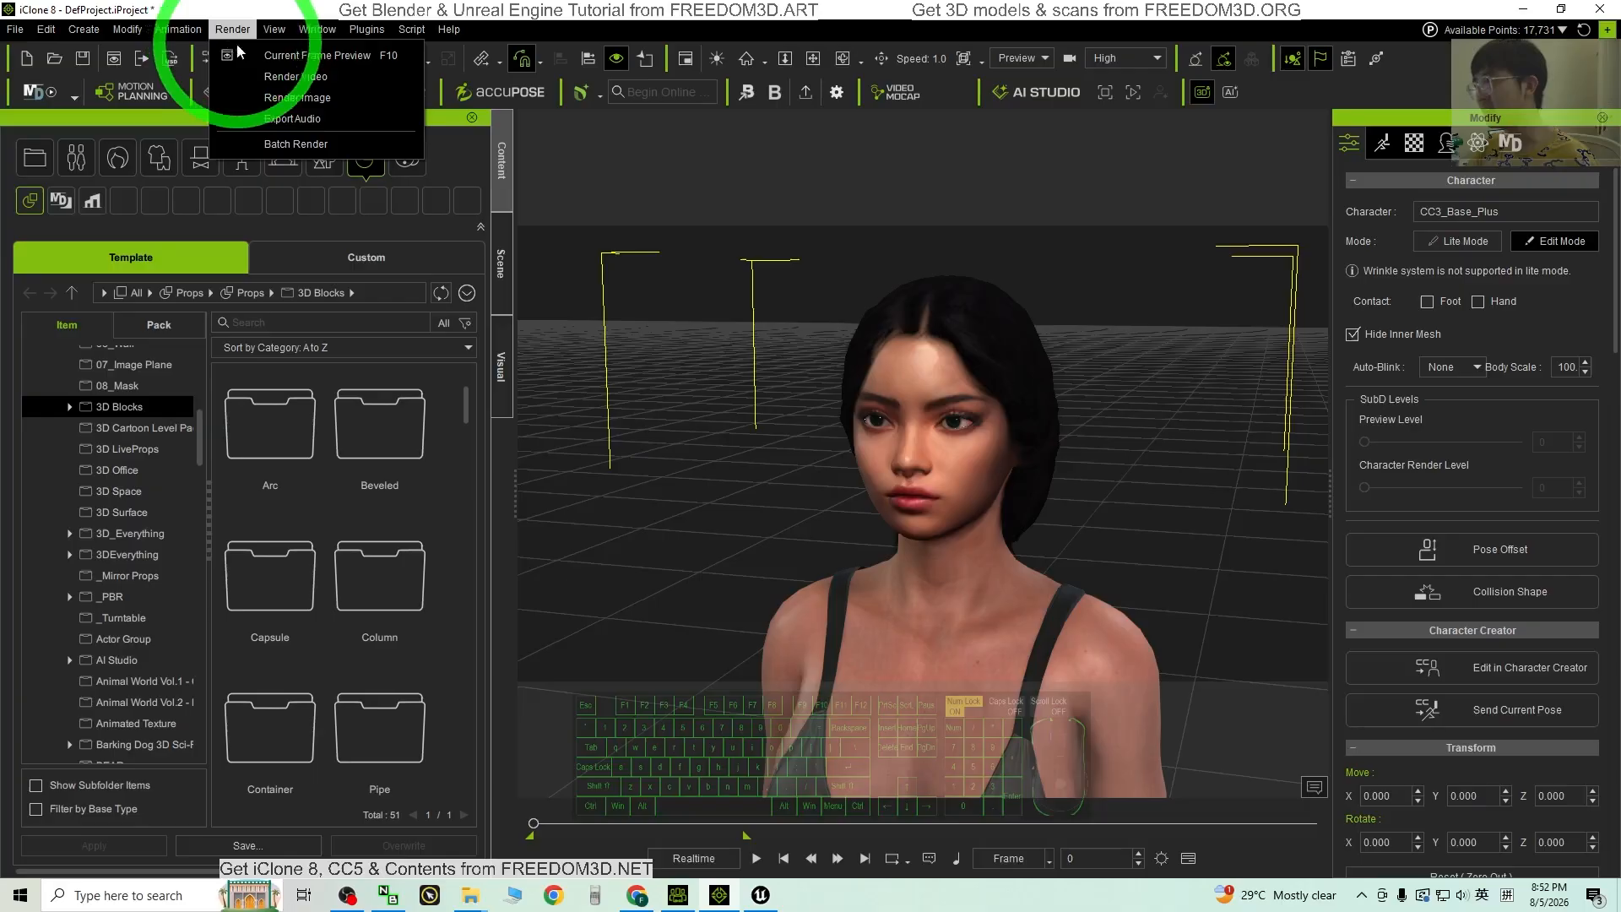
left_click(296, 76)
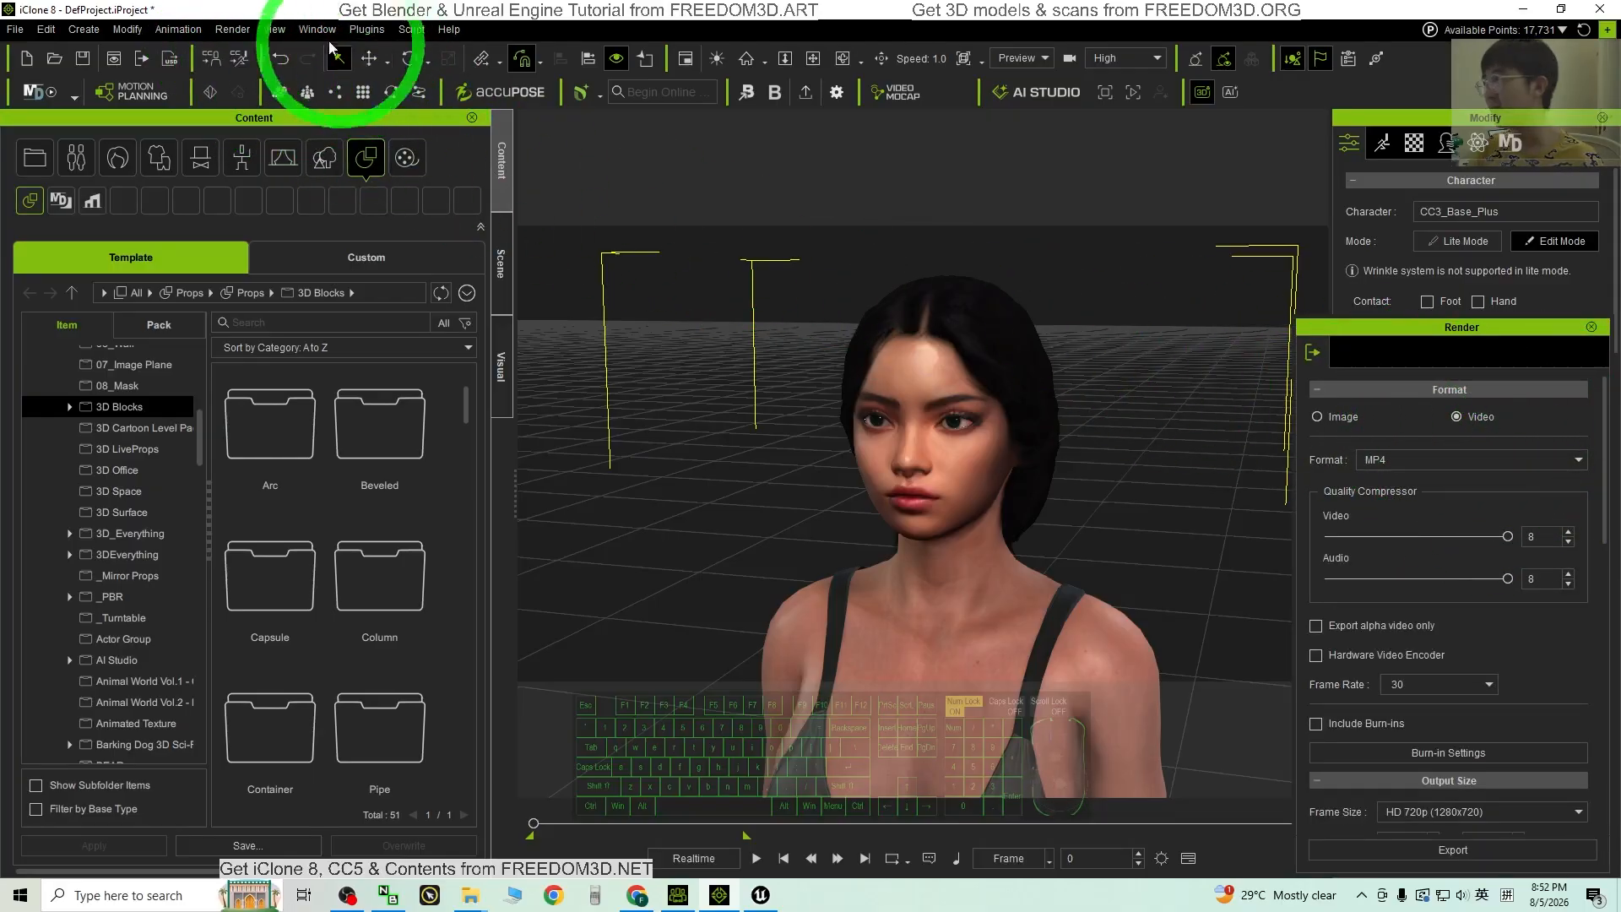
left_click(232, 30)
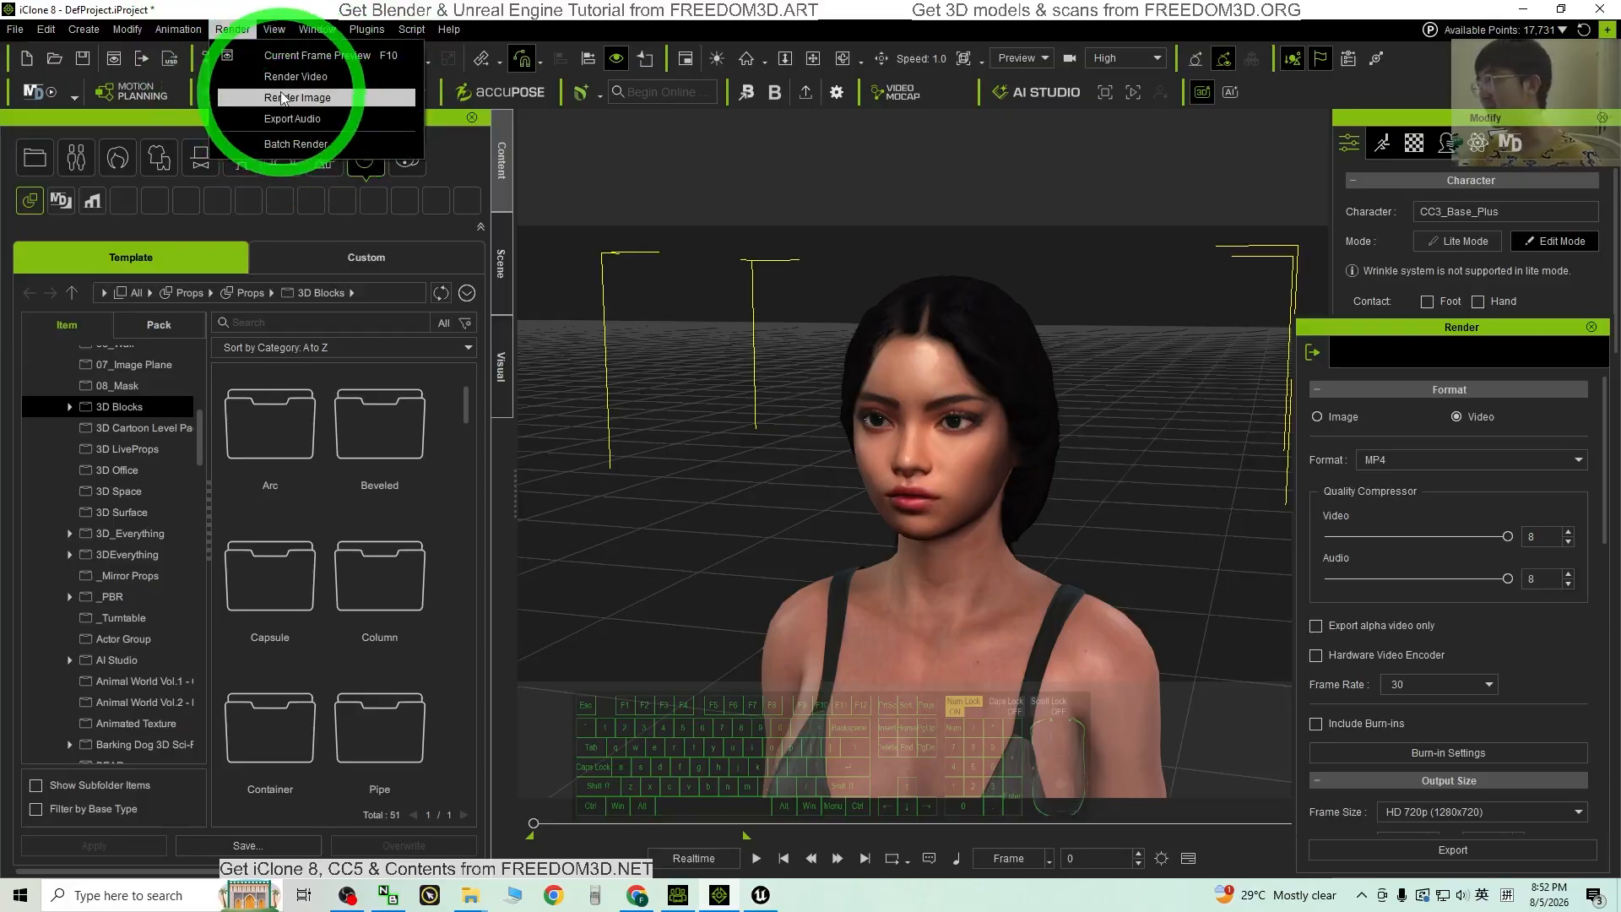
left_click(232, 28)
left_click(232, 28)
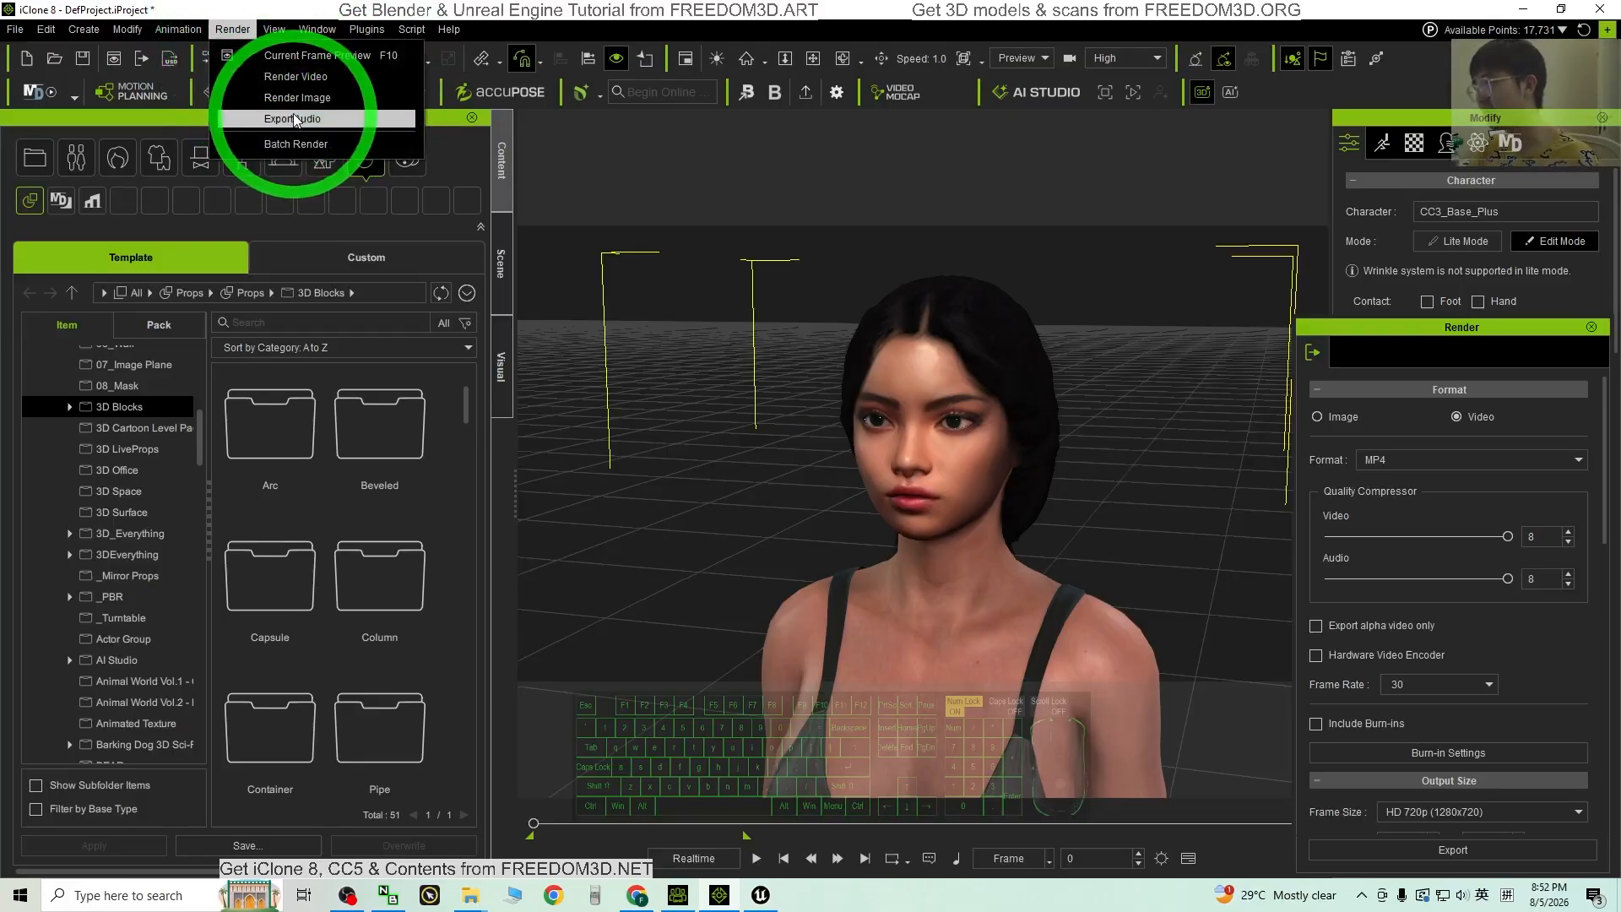
left_click(295, 119)
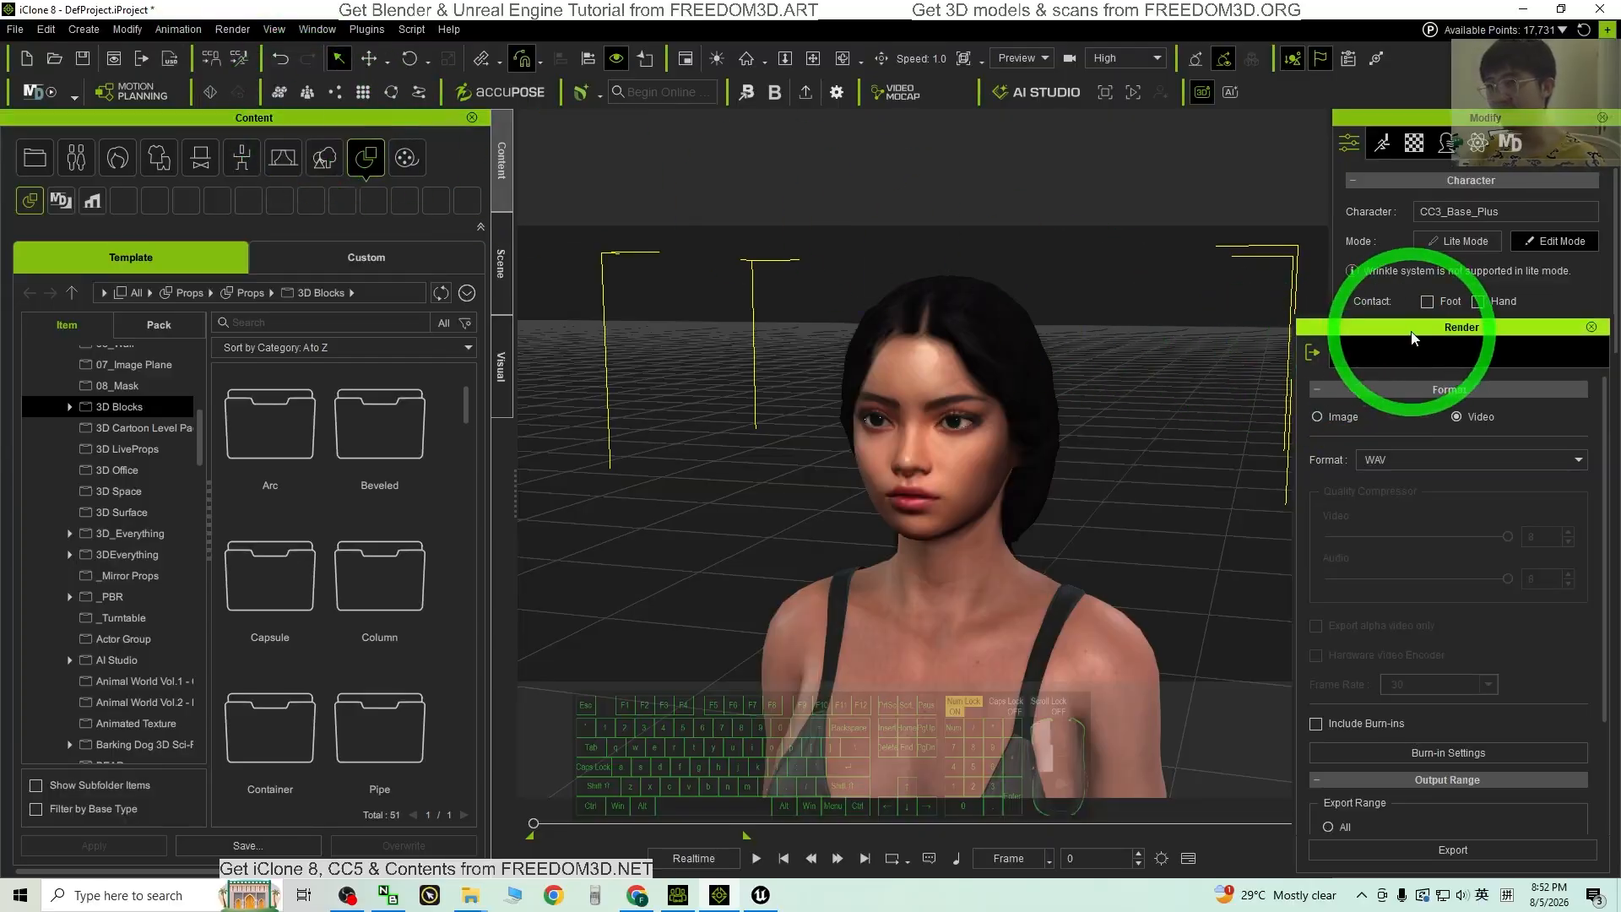
left_click_drag(1414, 336, 1250, 217)
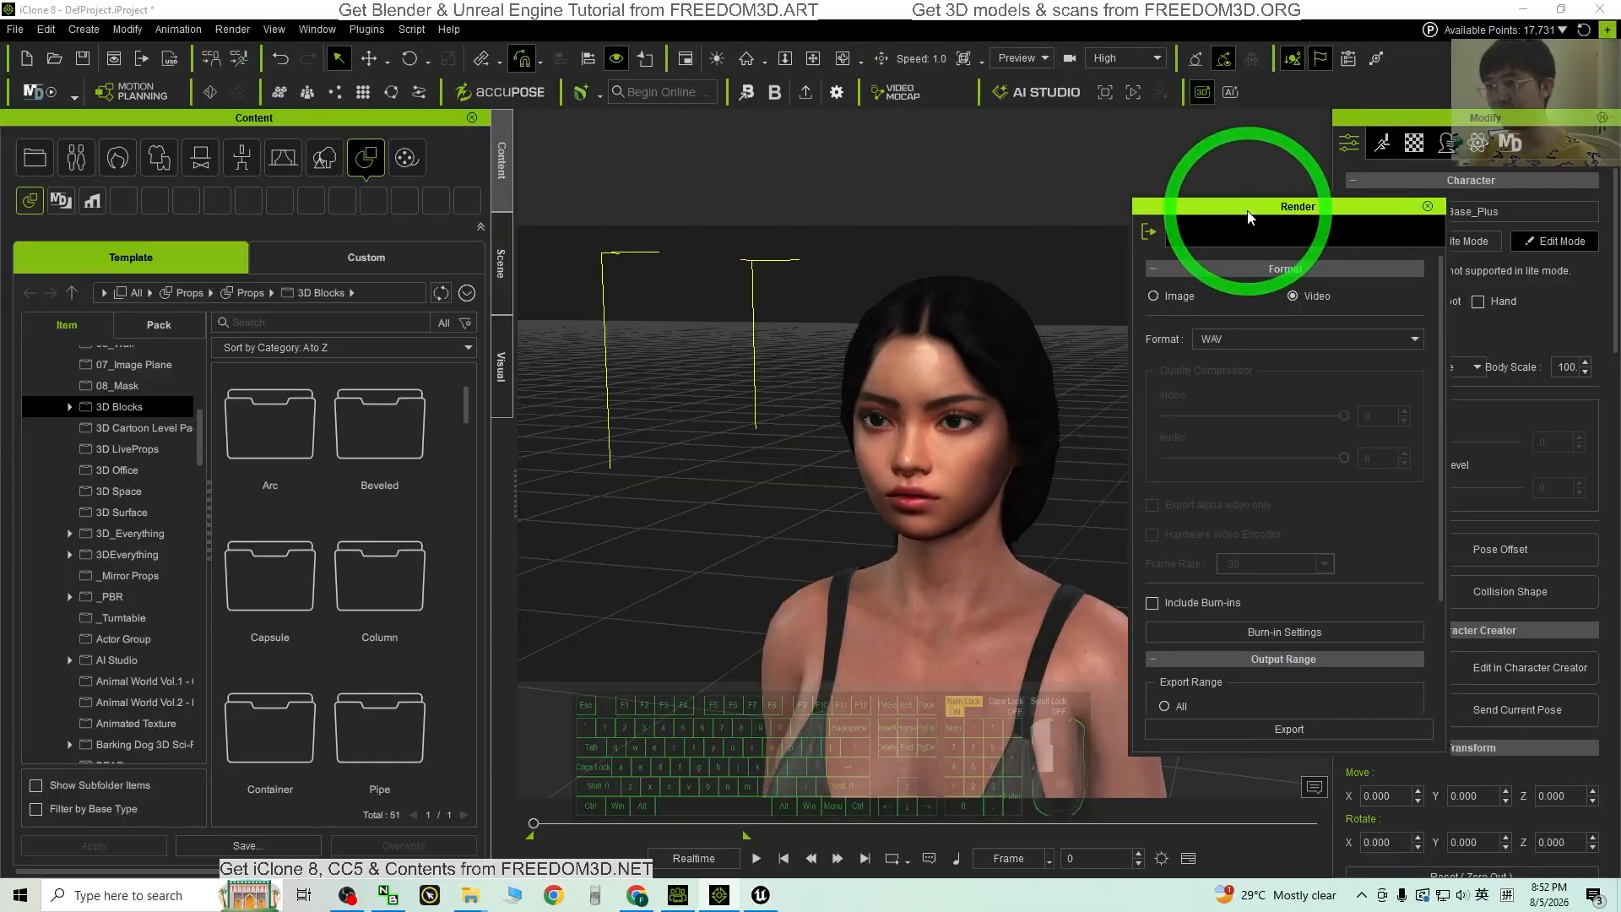
Step: Export frames 0–486 as a WAV named 'avatar01 voice' to the desktop
left_click(1235, 341)
left_click(1234, 340)
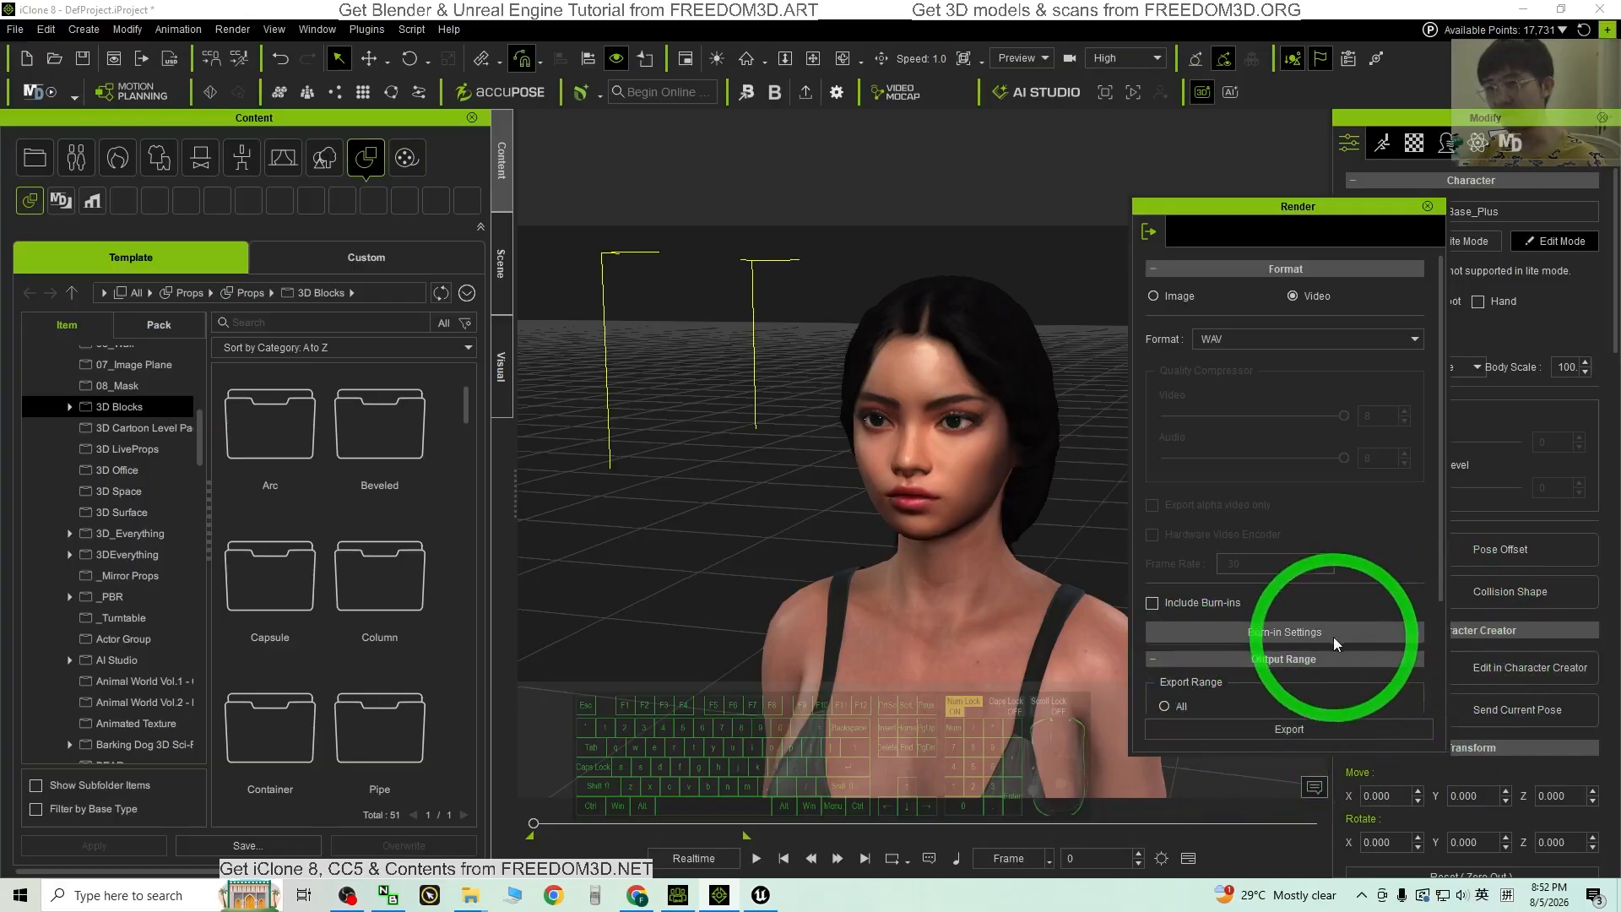
scroll(1230, 488, "down", 3)
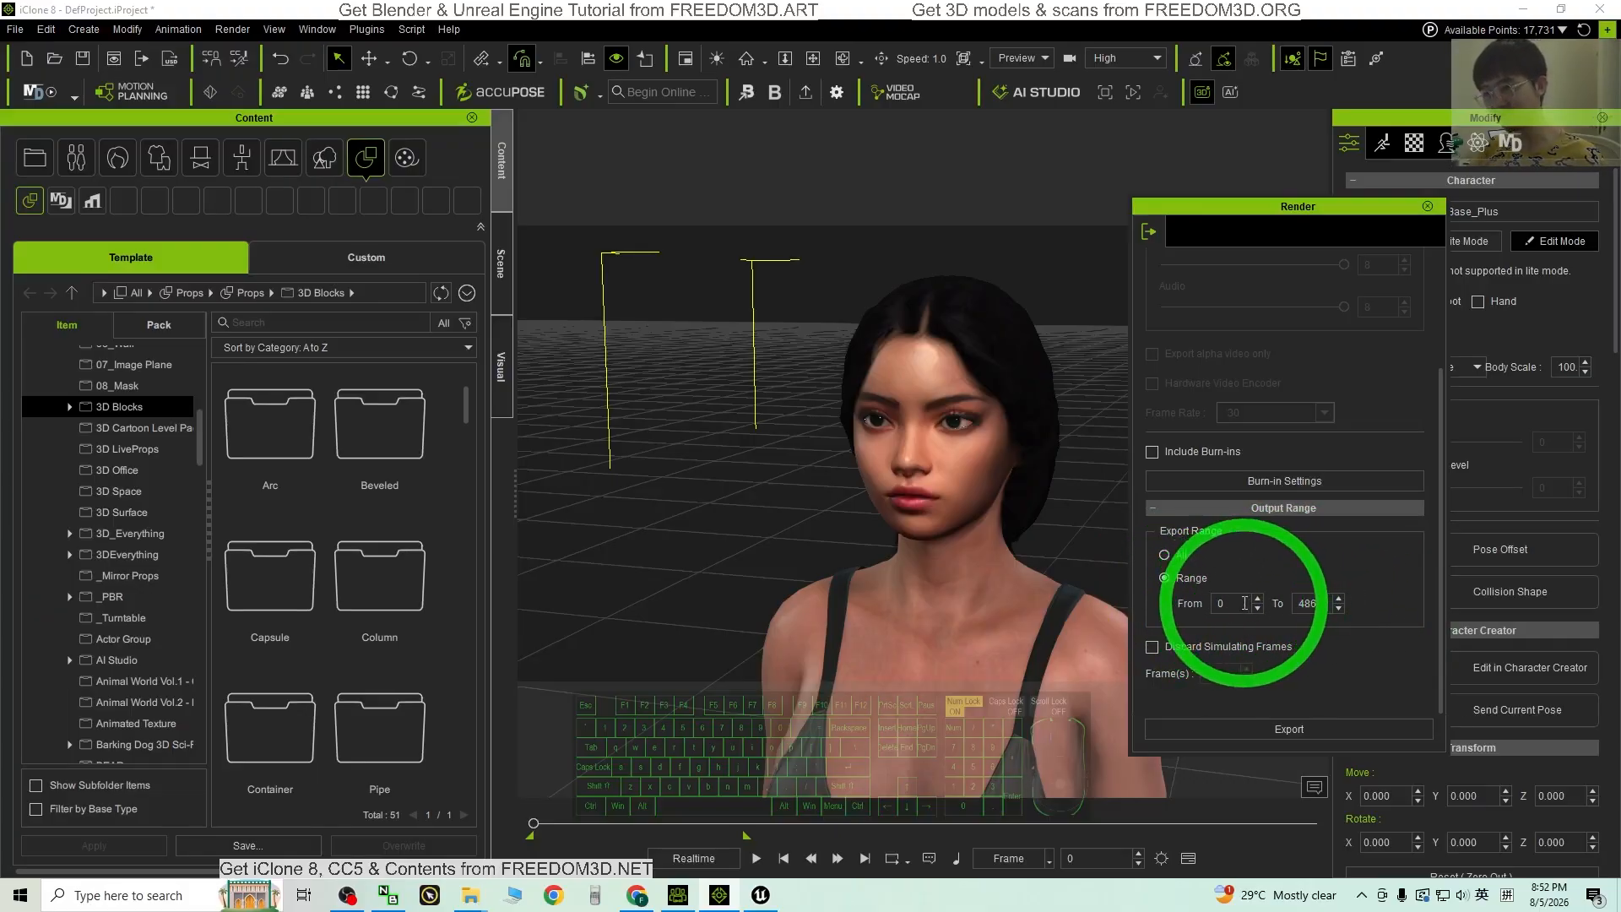
left_click(1264, 730)
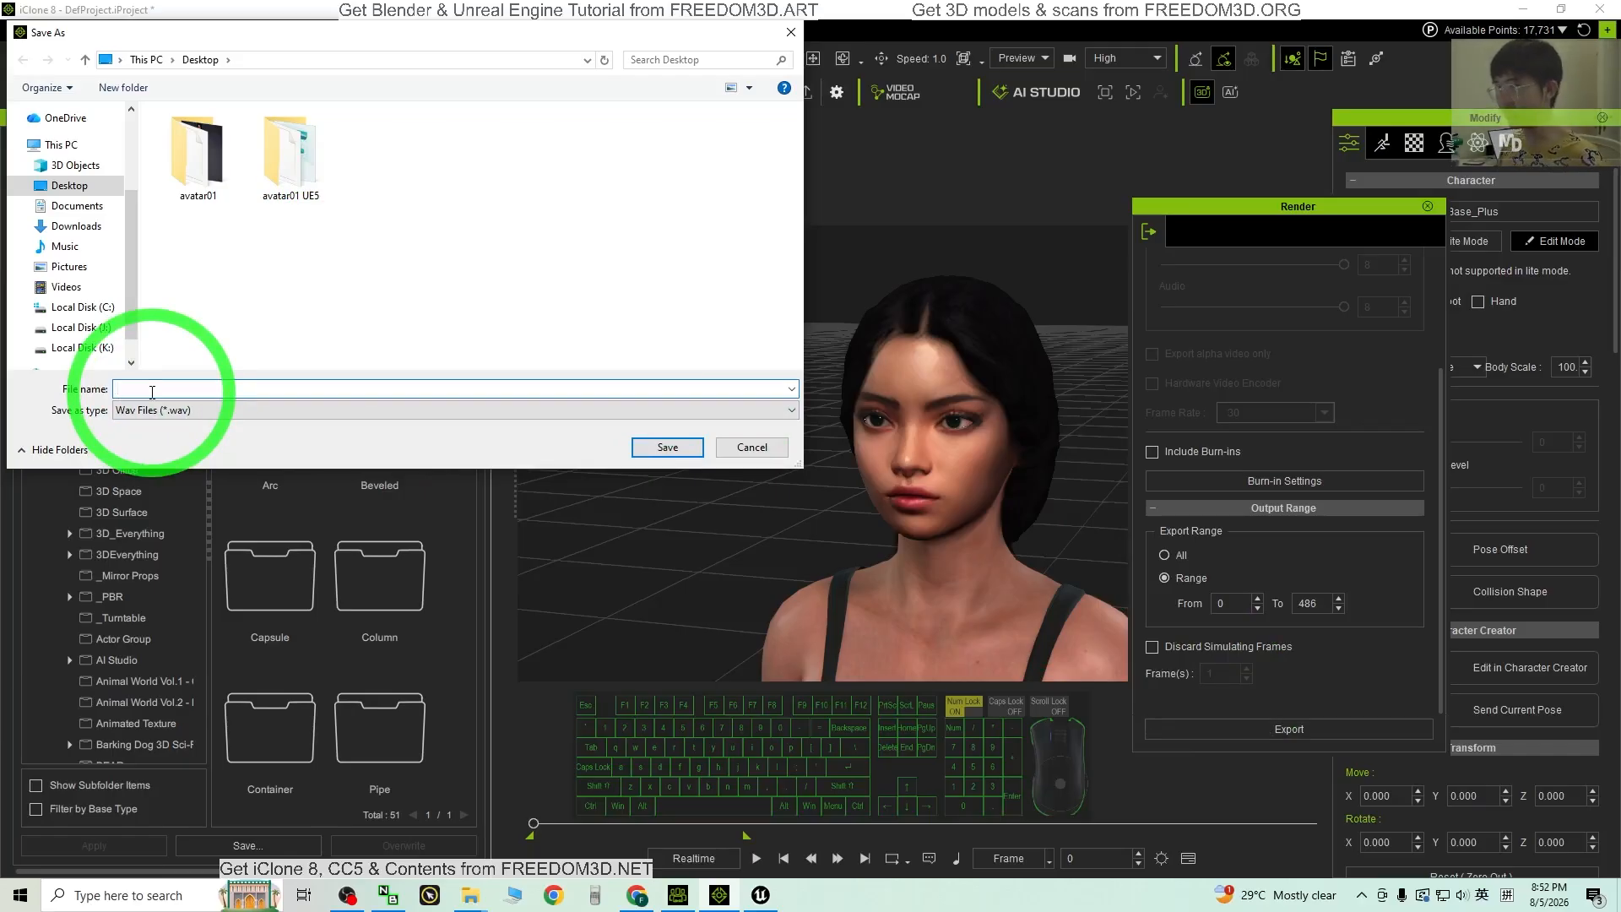
type("avatar01 voice")
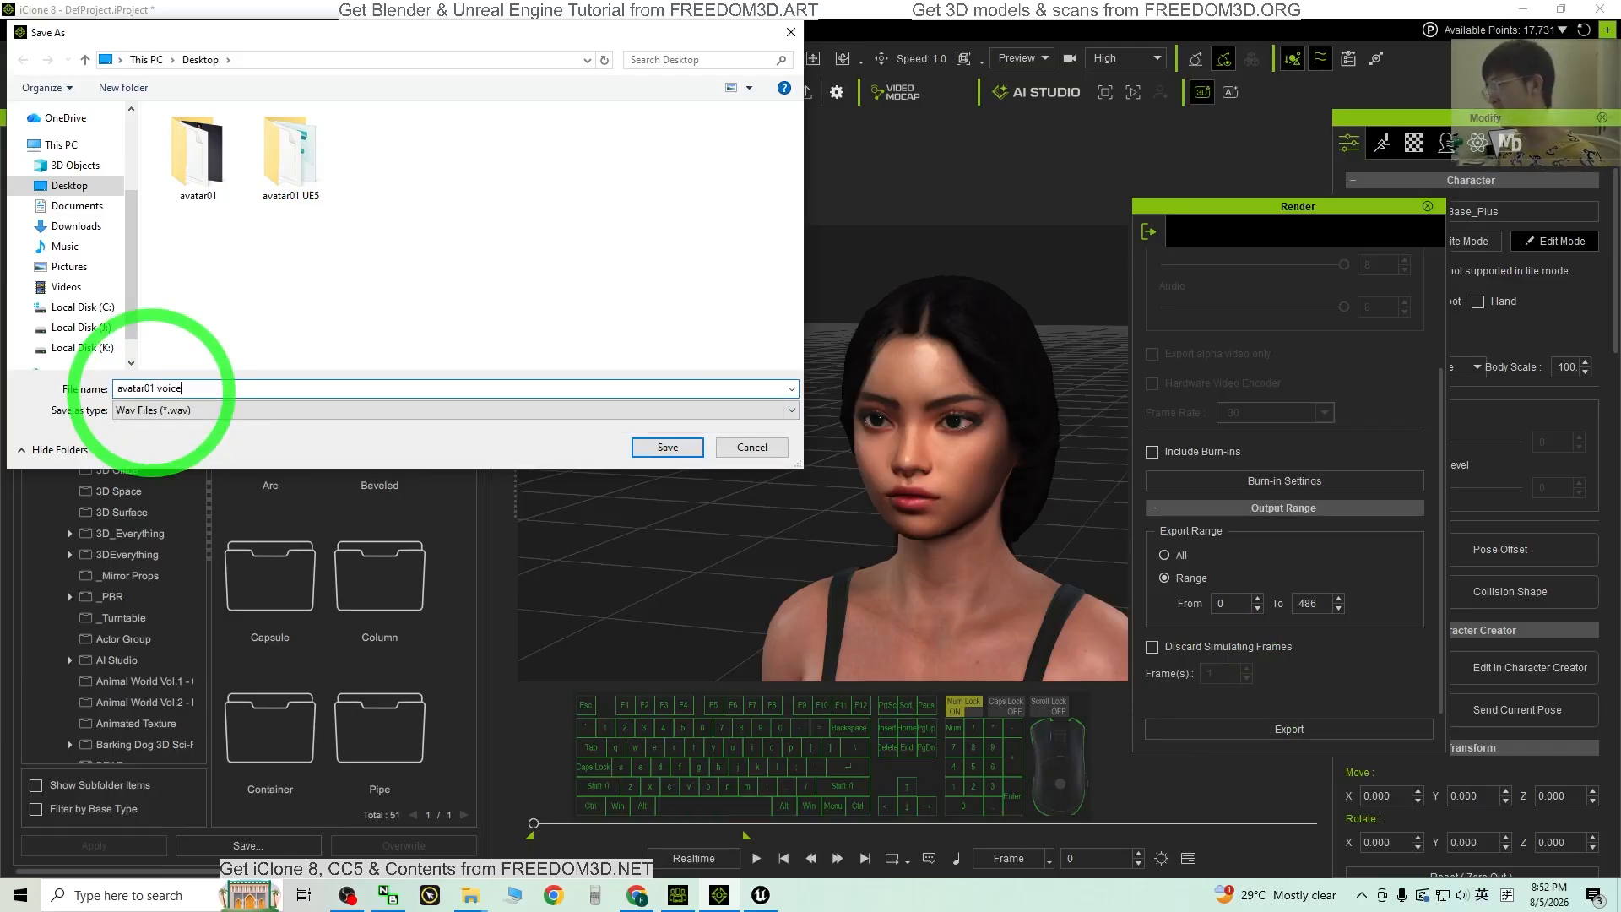
key("Return")
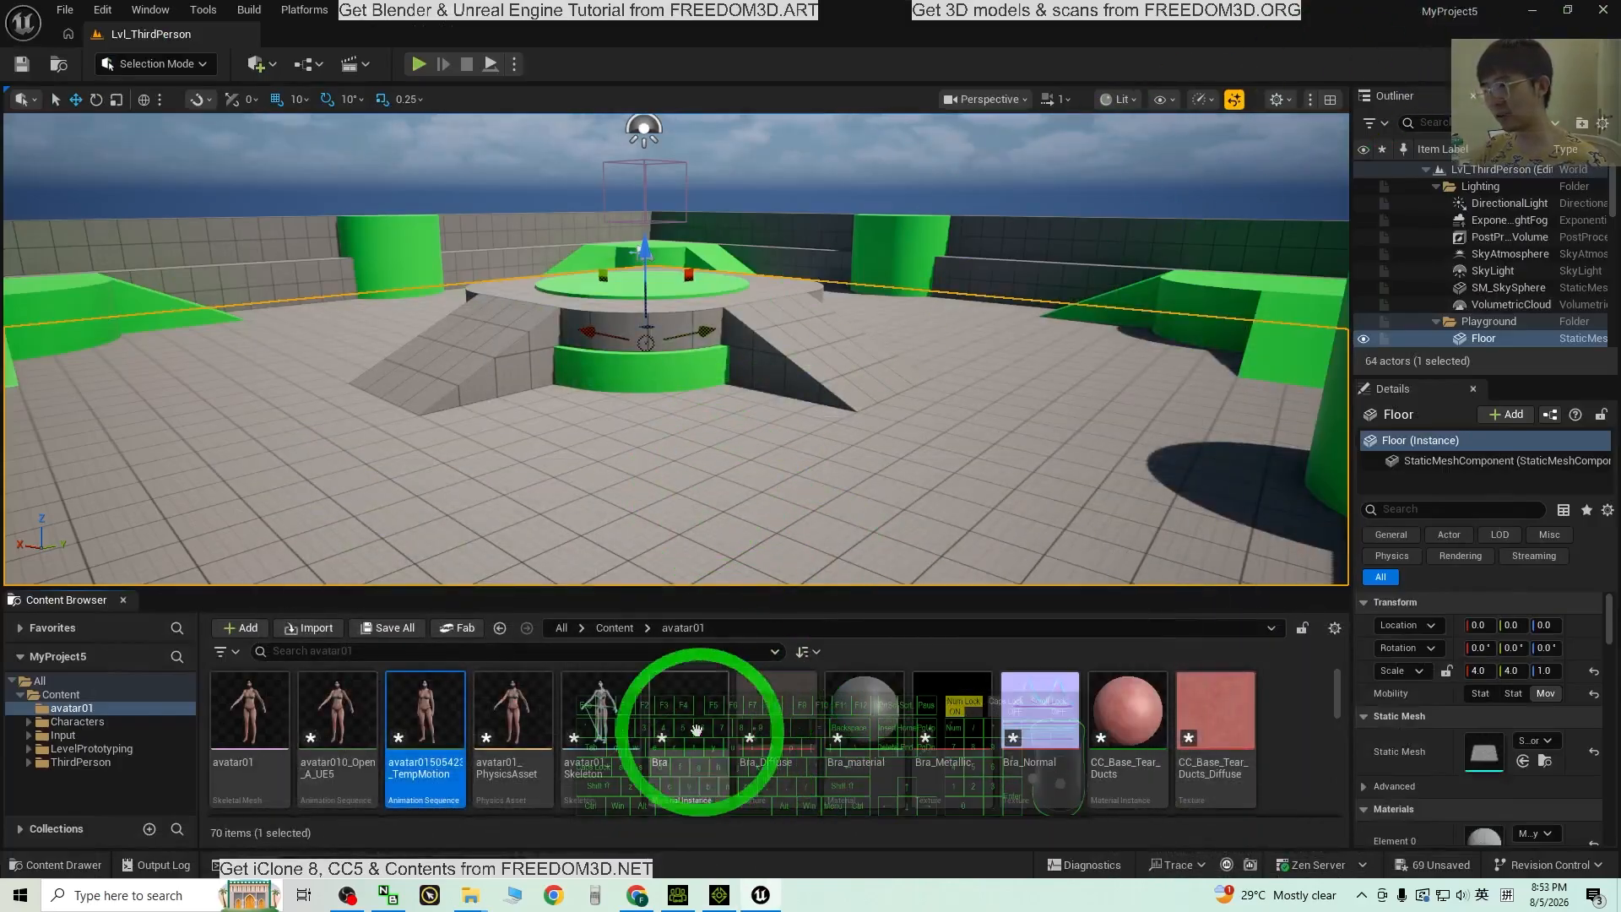
Step: Close File Explorer and drag 'avatar01 voice.wav' into the avatar01 folder as avatar01_voice
left_click_drag(635, 17, 907, 39)
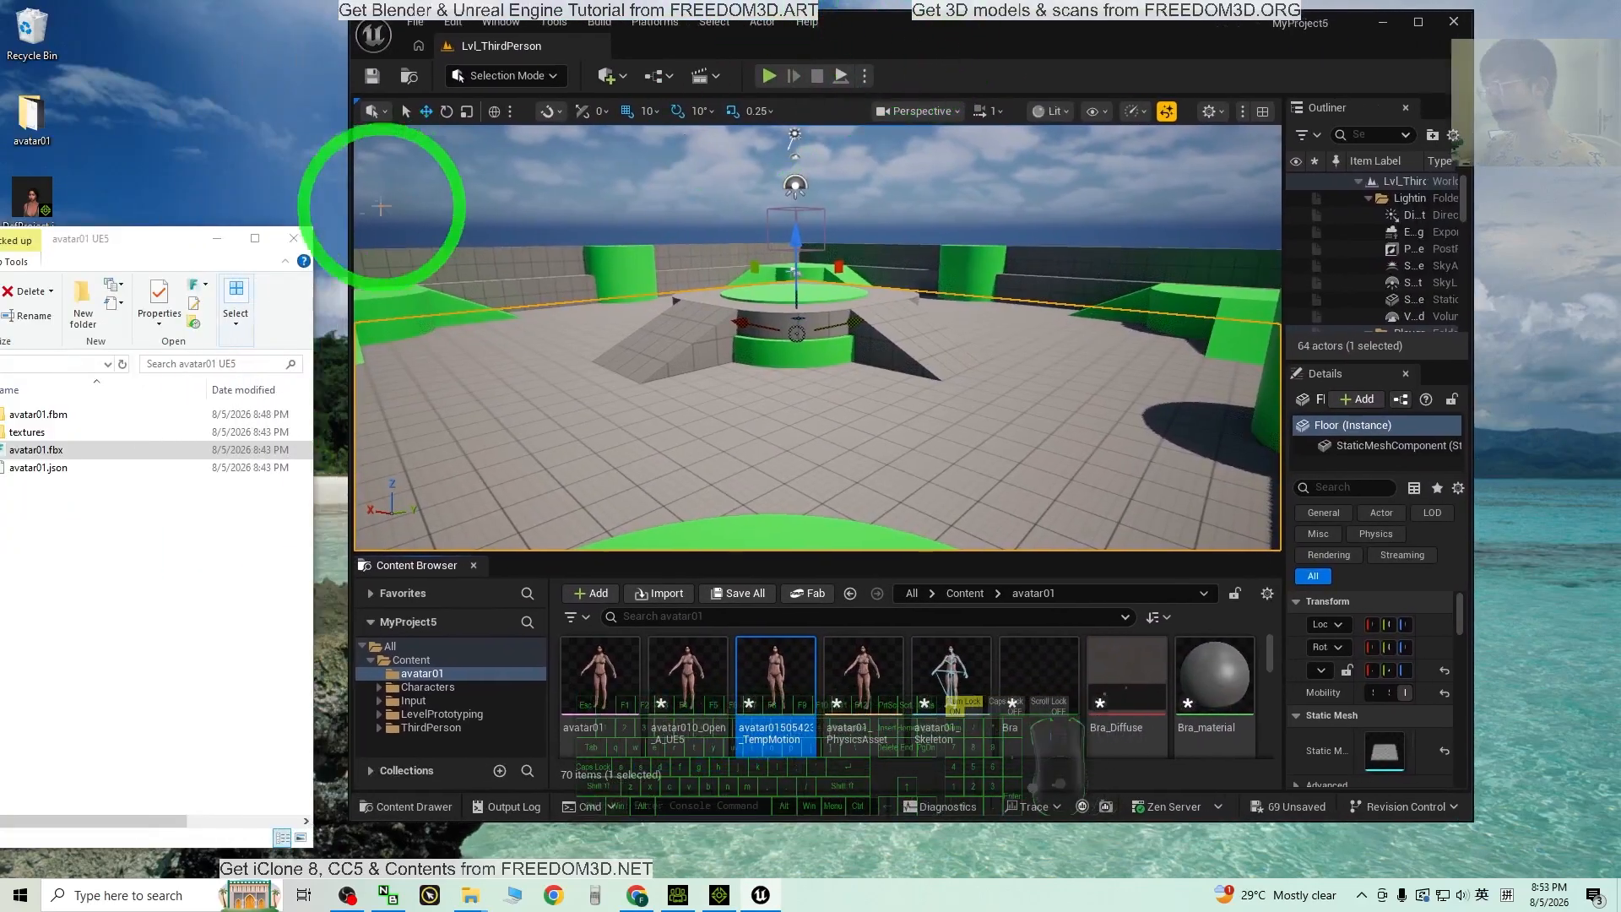
left_click_drag(152, 250, 390, 228)
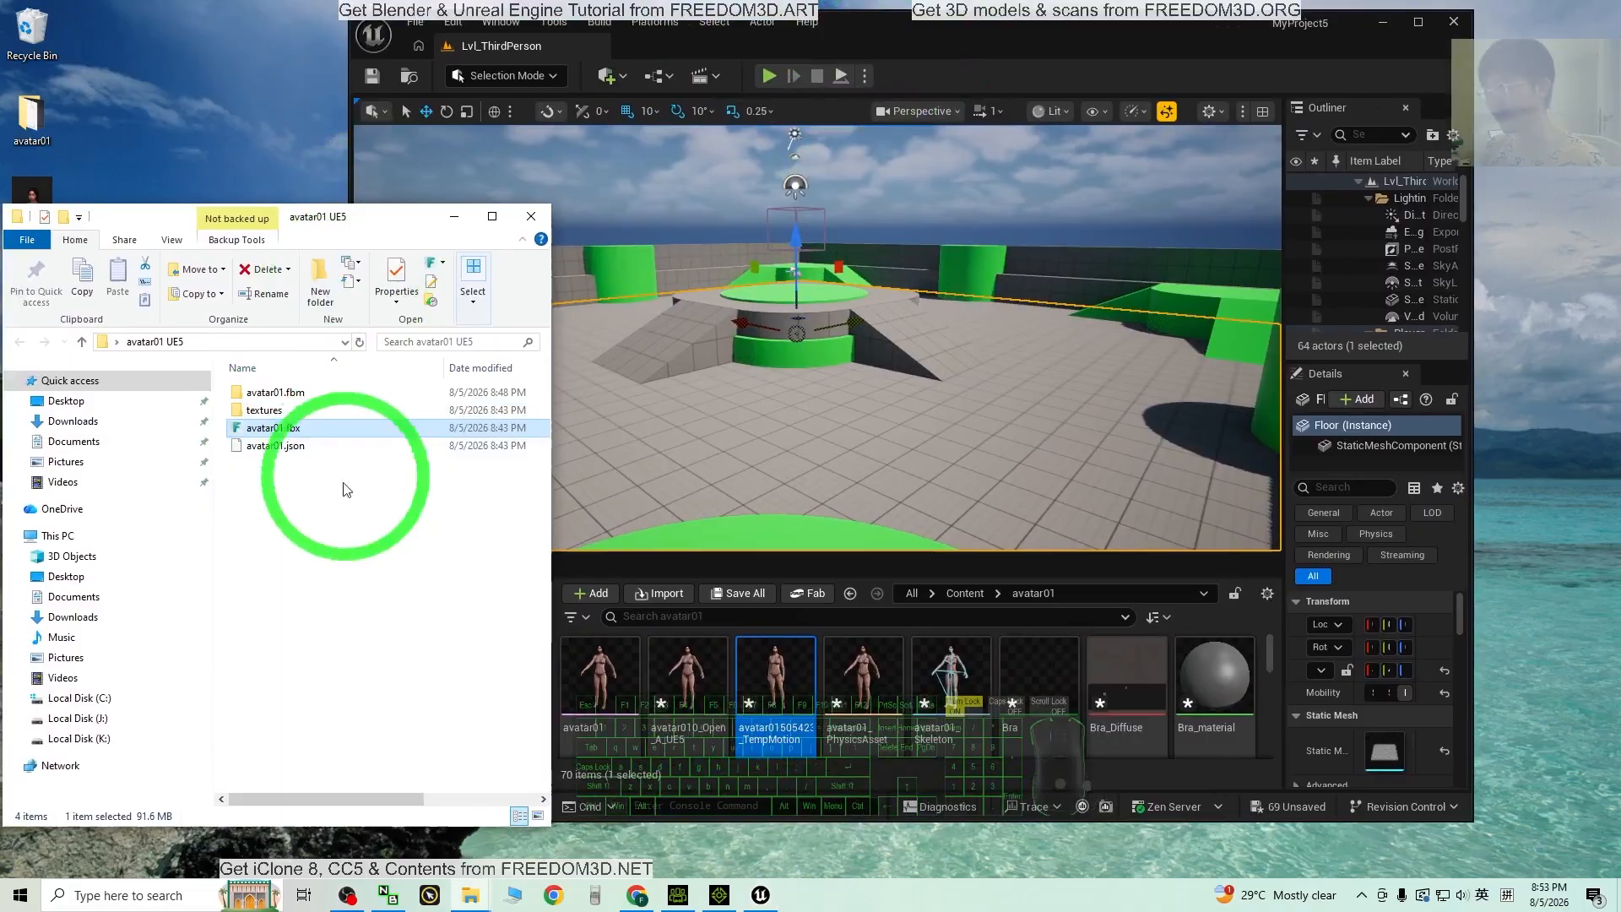
left_click(531, 221)
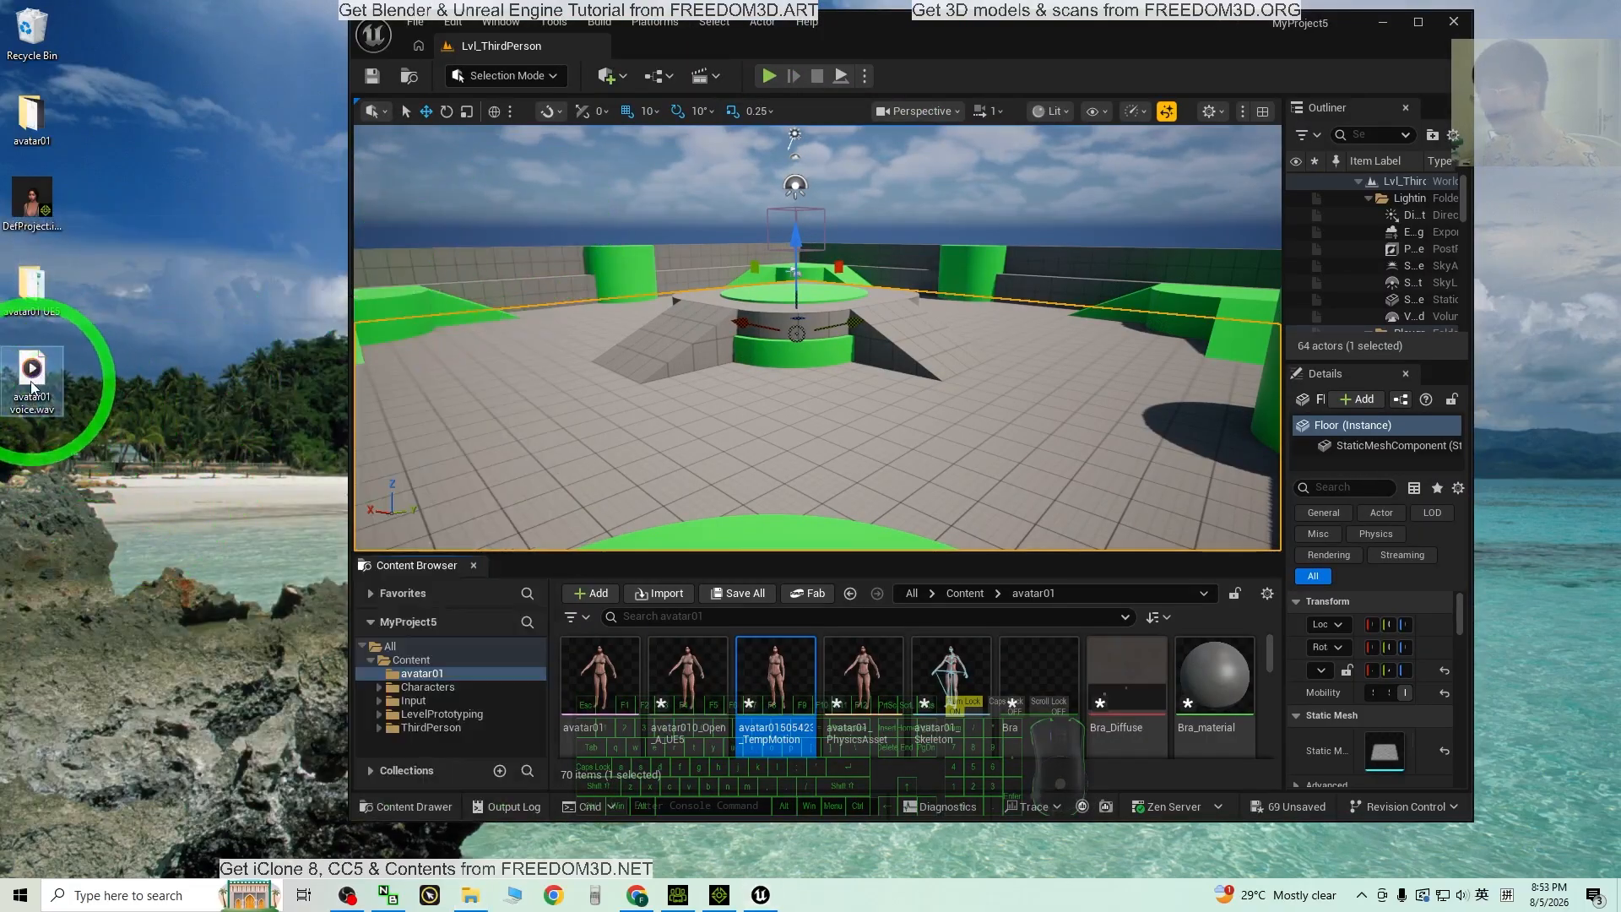
left_click_drag(234, 425, 820, 676)
left_click(1330, 100)
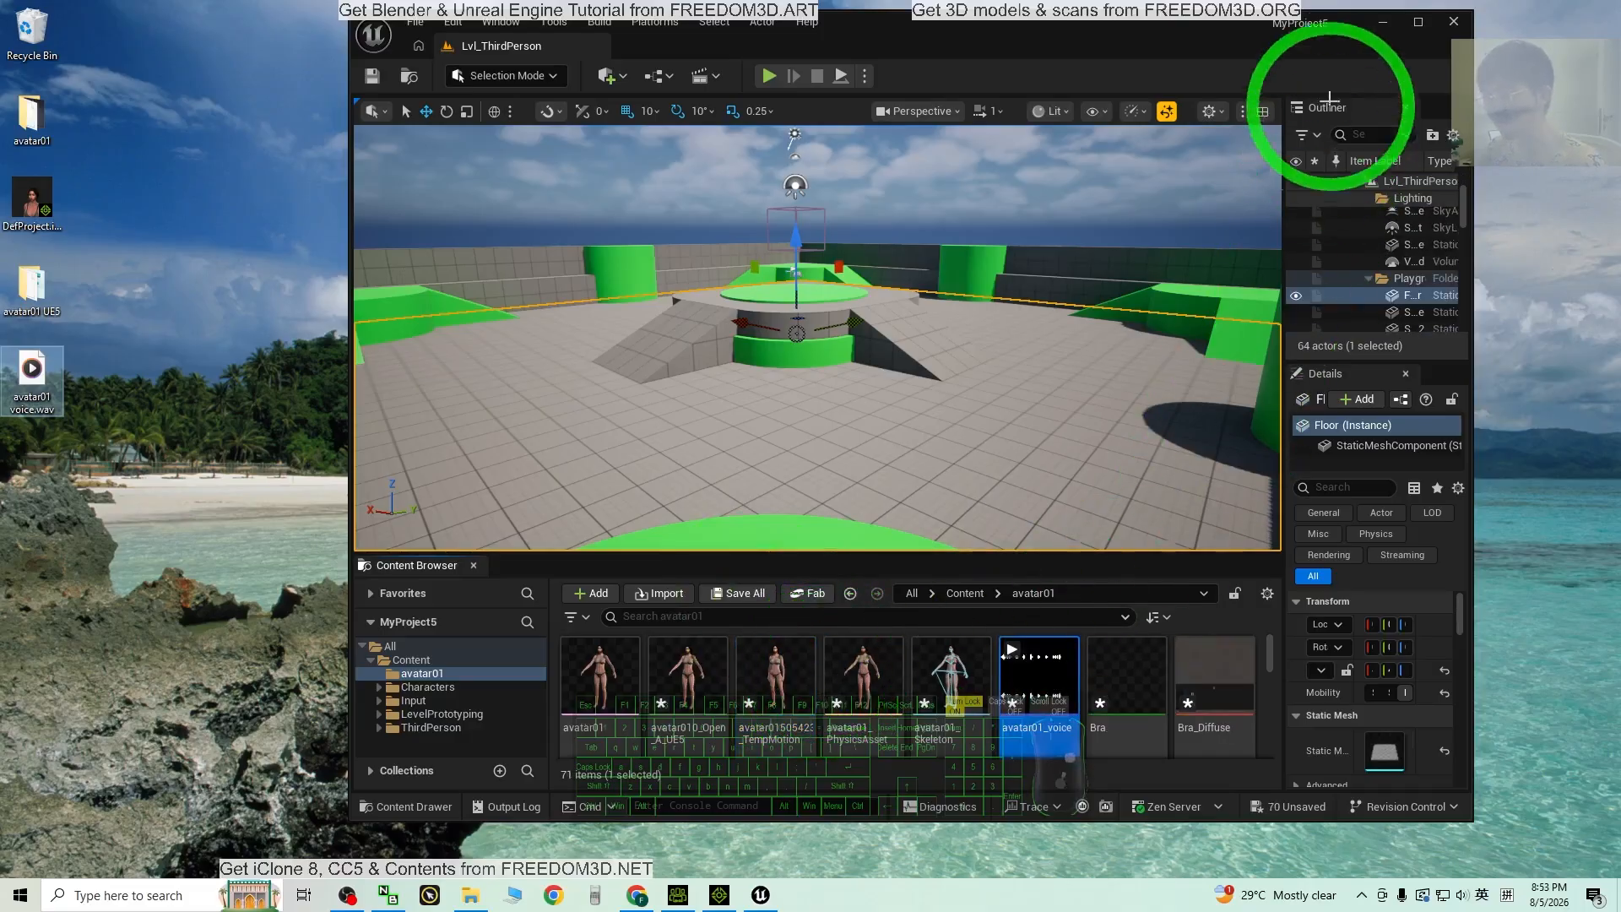
left_click(1416, 20)
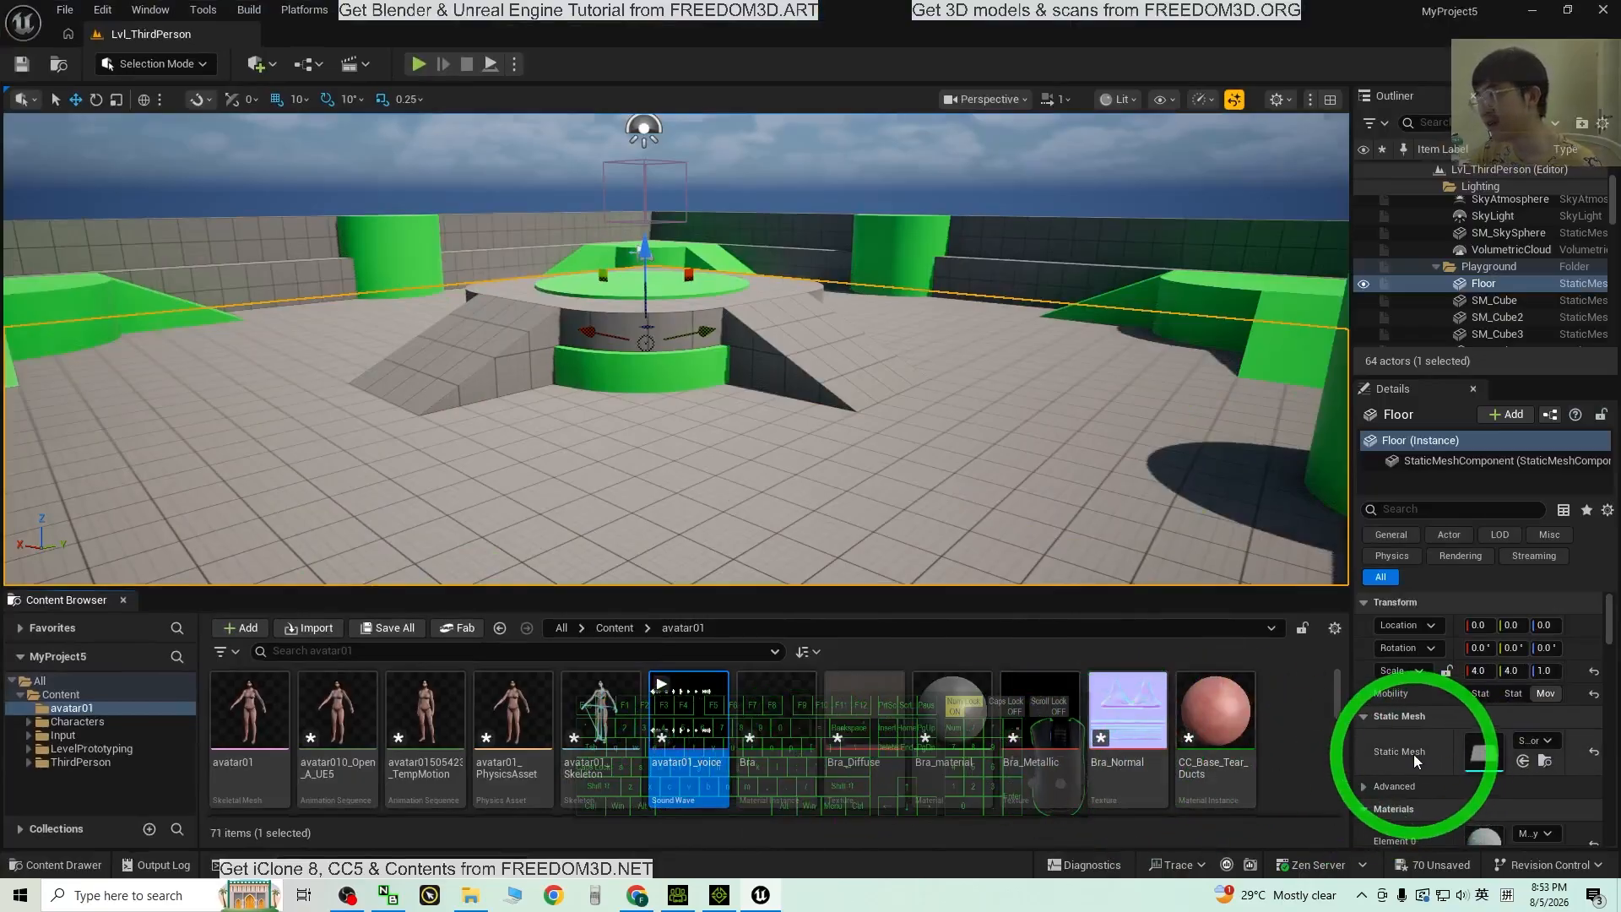
left_click_drag(843, 589, 868, 559)
Step: Open the avatar010_Open_A_UE5 animation preview, then close it
double_click(337, 700)
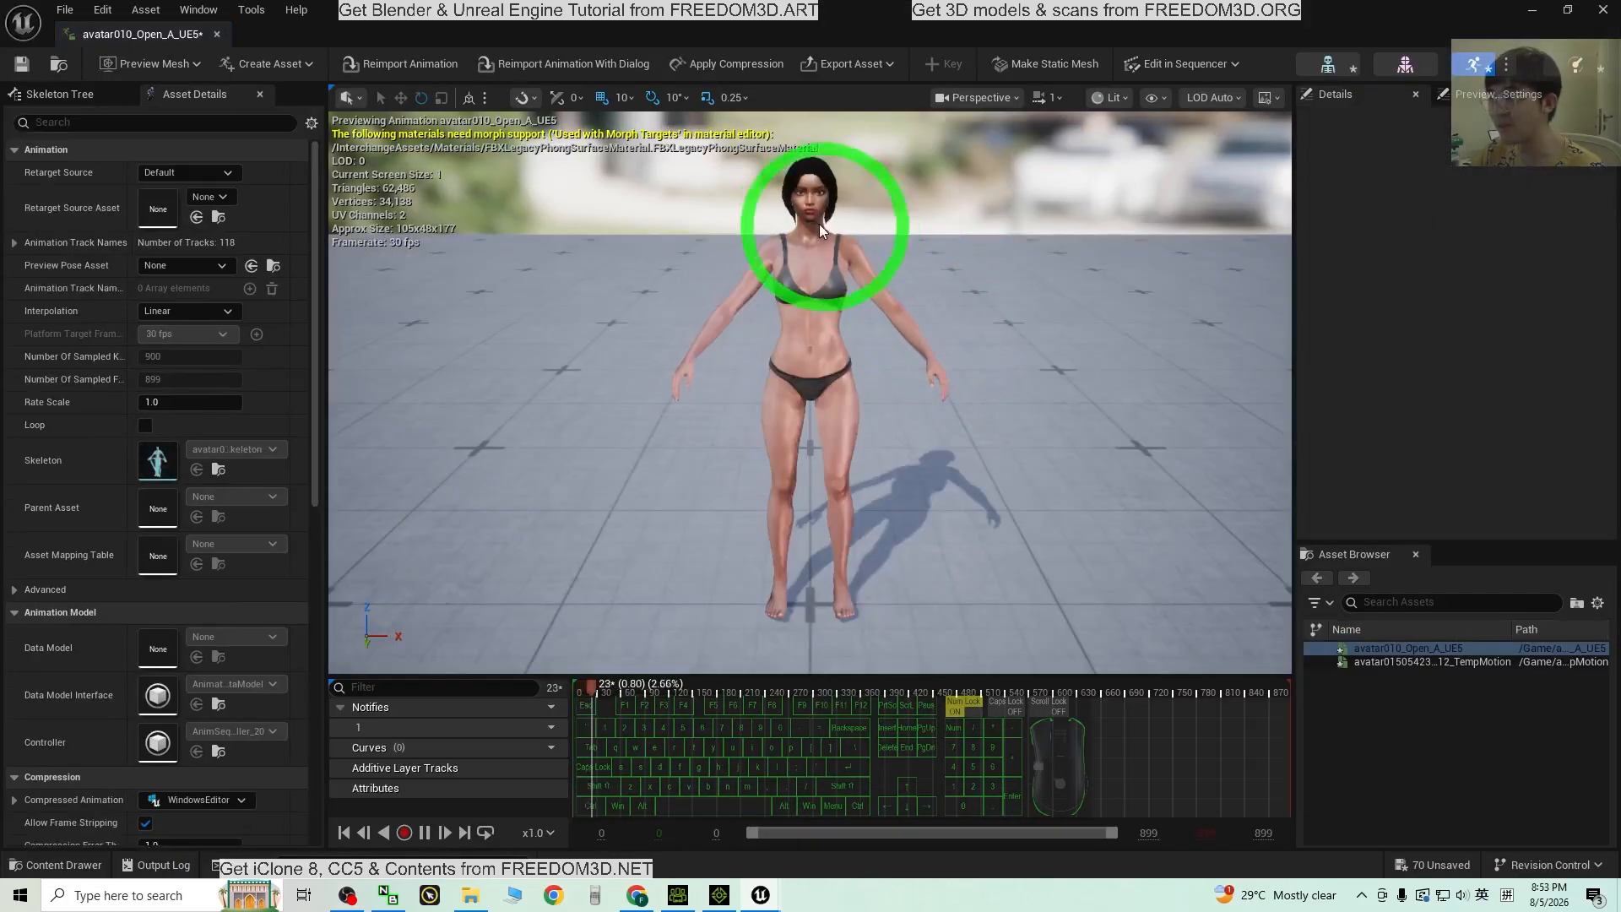
scroll(816, 218, "up", 3)
scroll(815, 218, "down", 3)
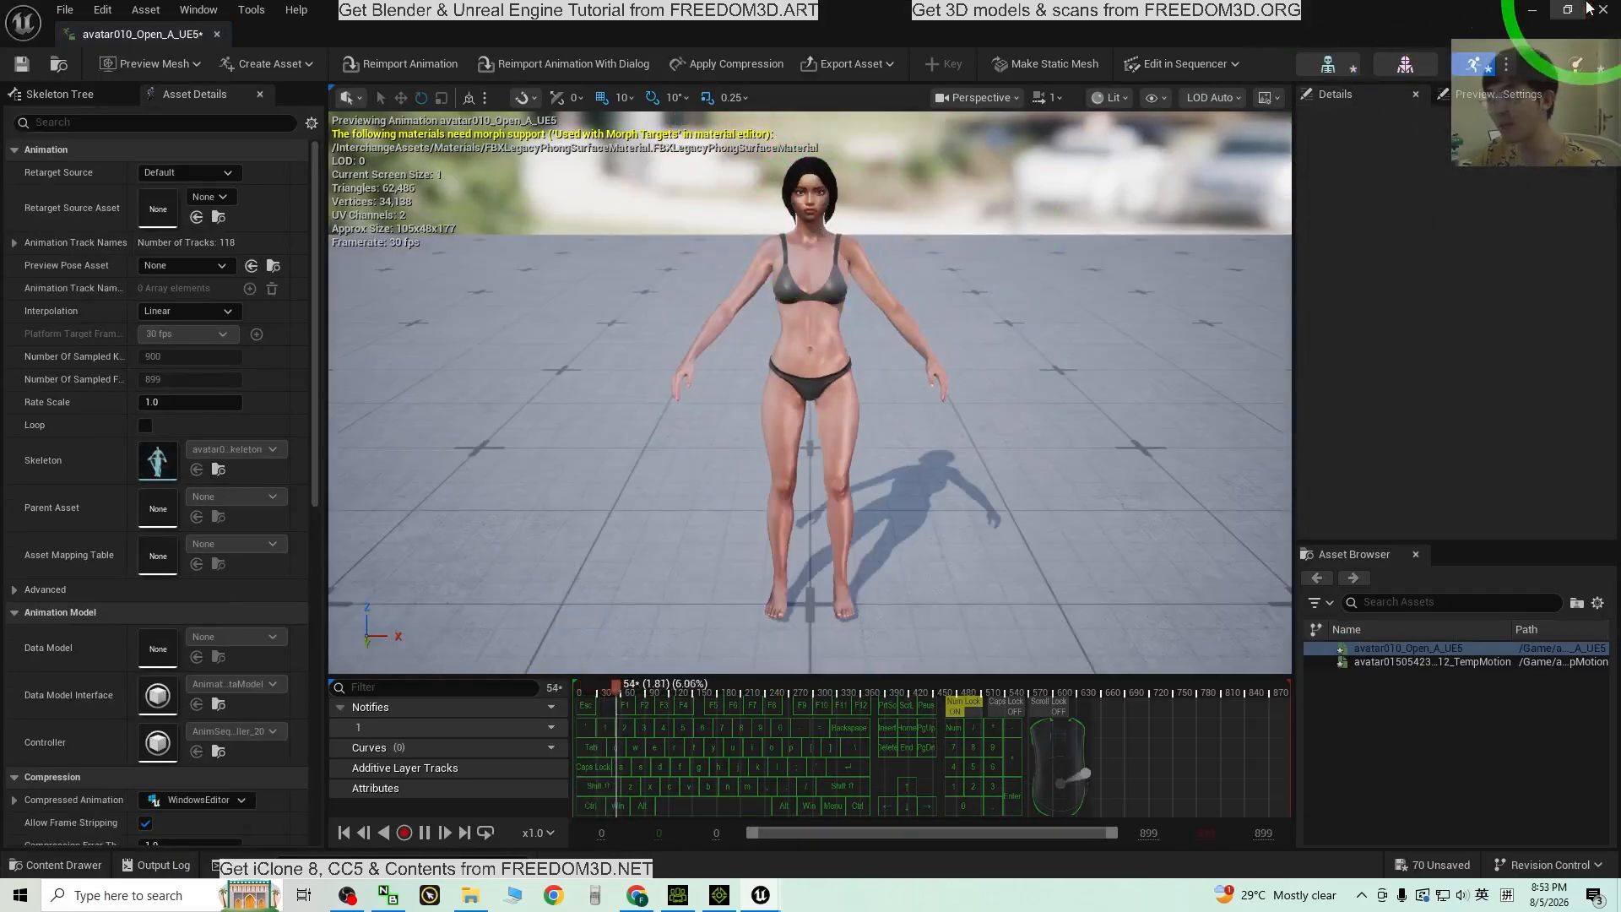
left_click(1592, 11)
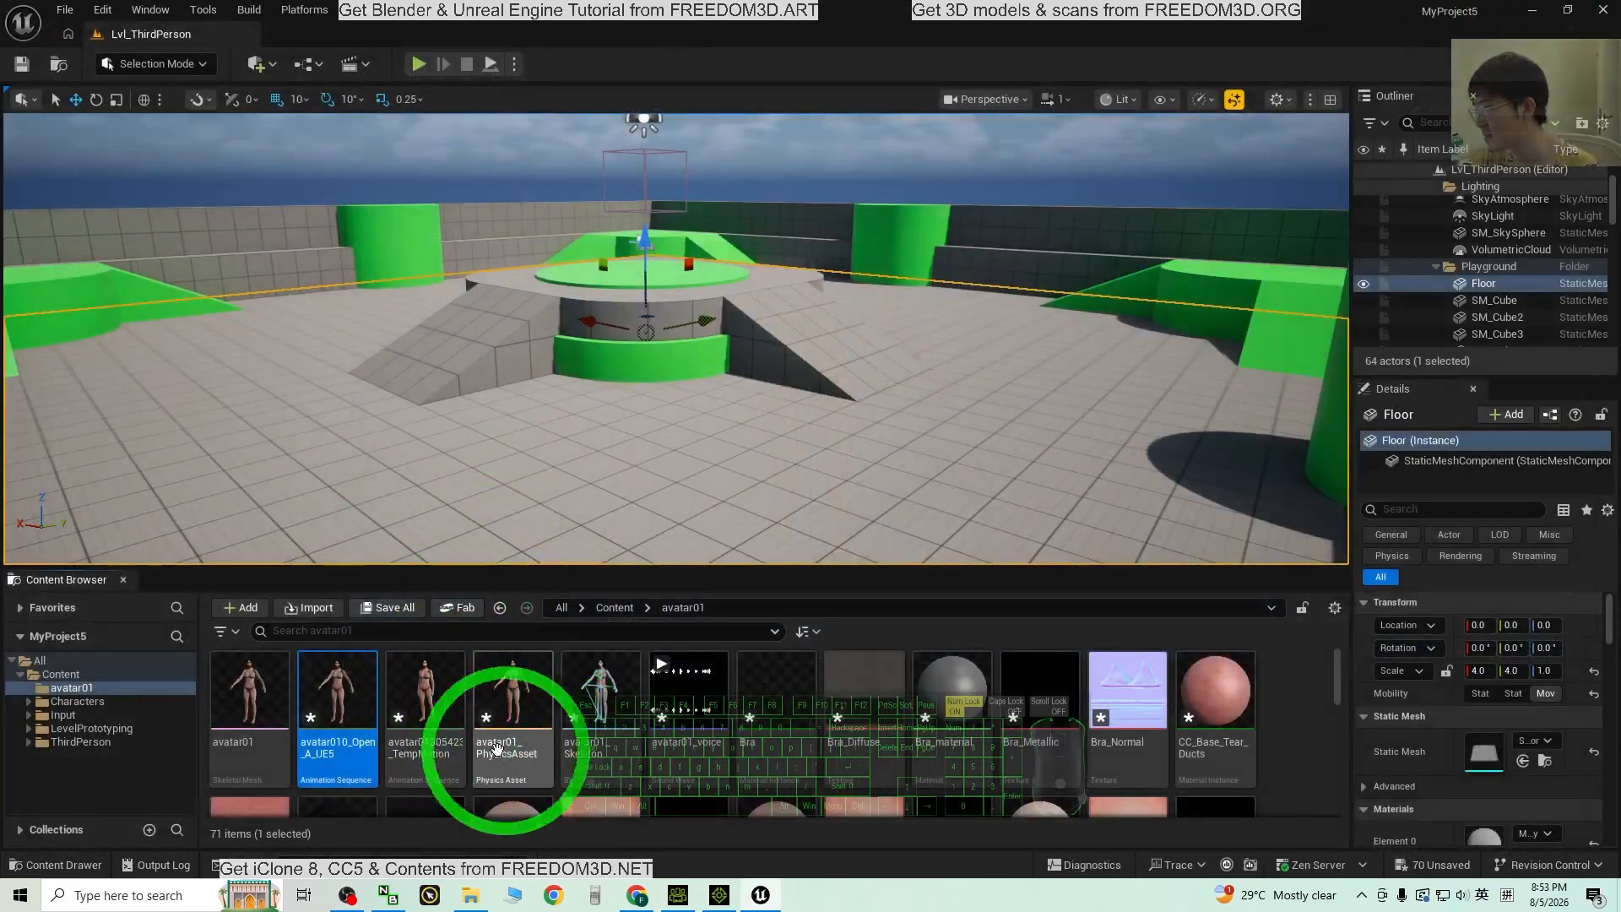
Step: Play avatar01505423_TempMotion framed on the character's head, then switch to iClone
left_click(418, 712)
double_click(418, 712)
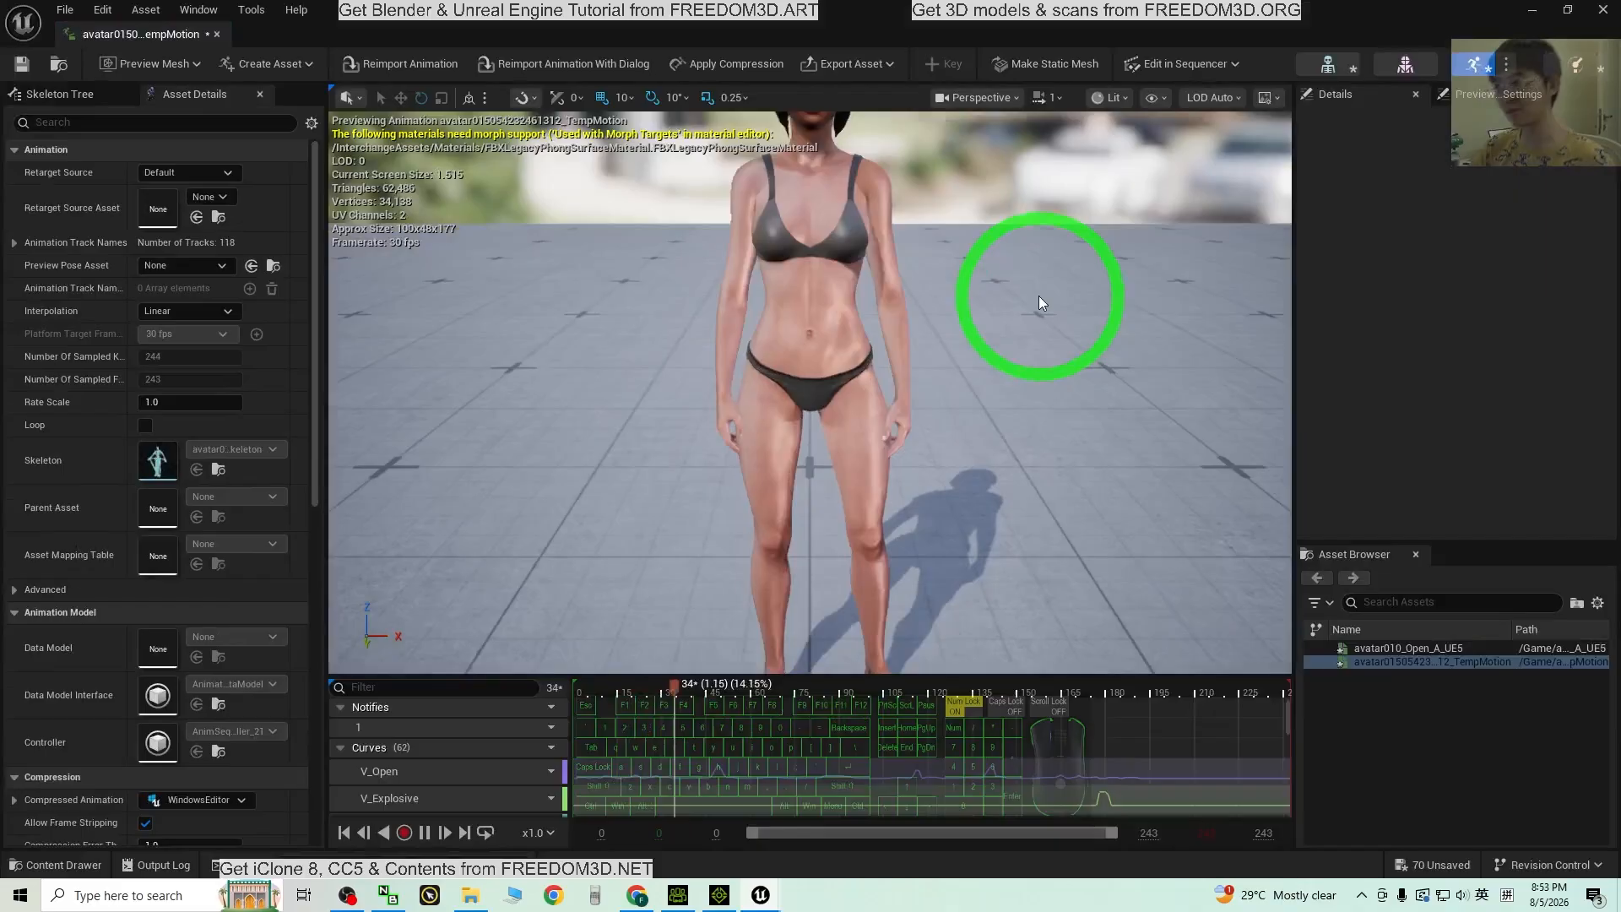
middle_click_drag(1010, 420, 1010, 370)
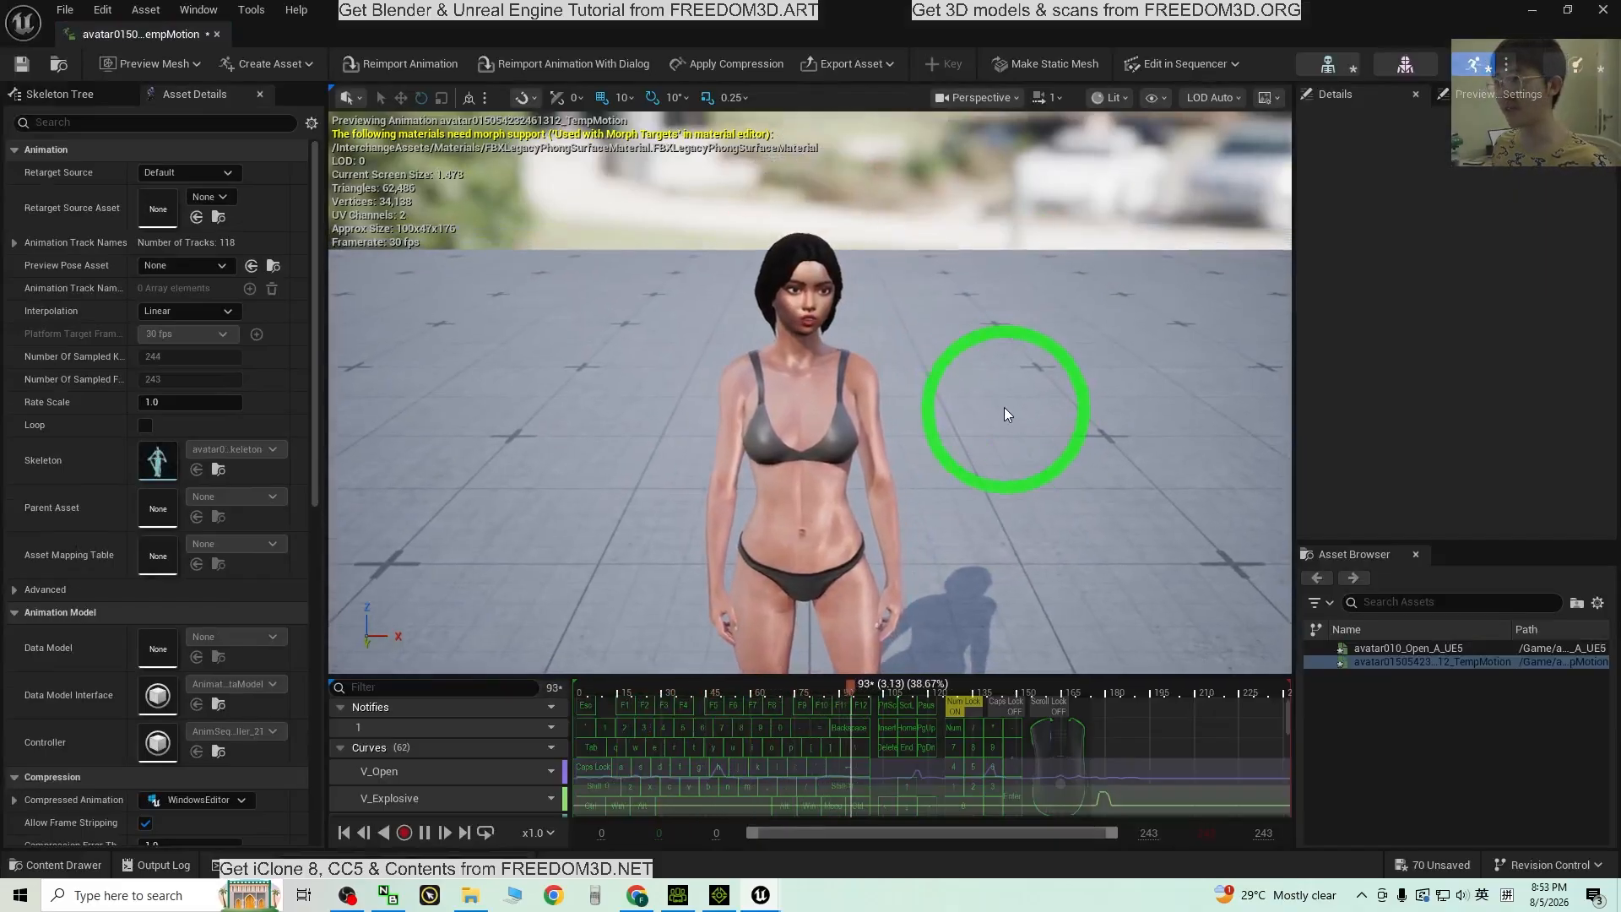
scroll(1008, 405, "up", 3)
left_click_drag(1120, 533, 969, 564, "alt")
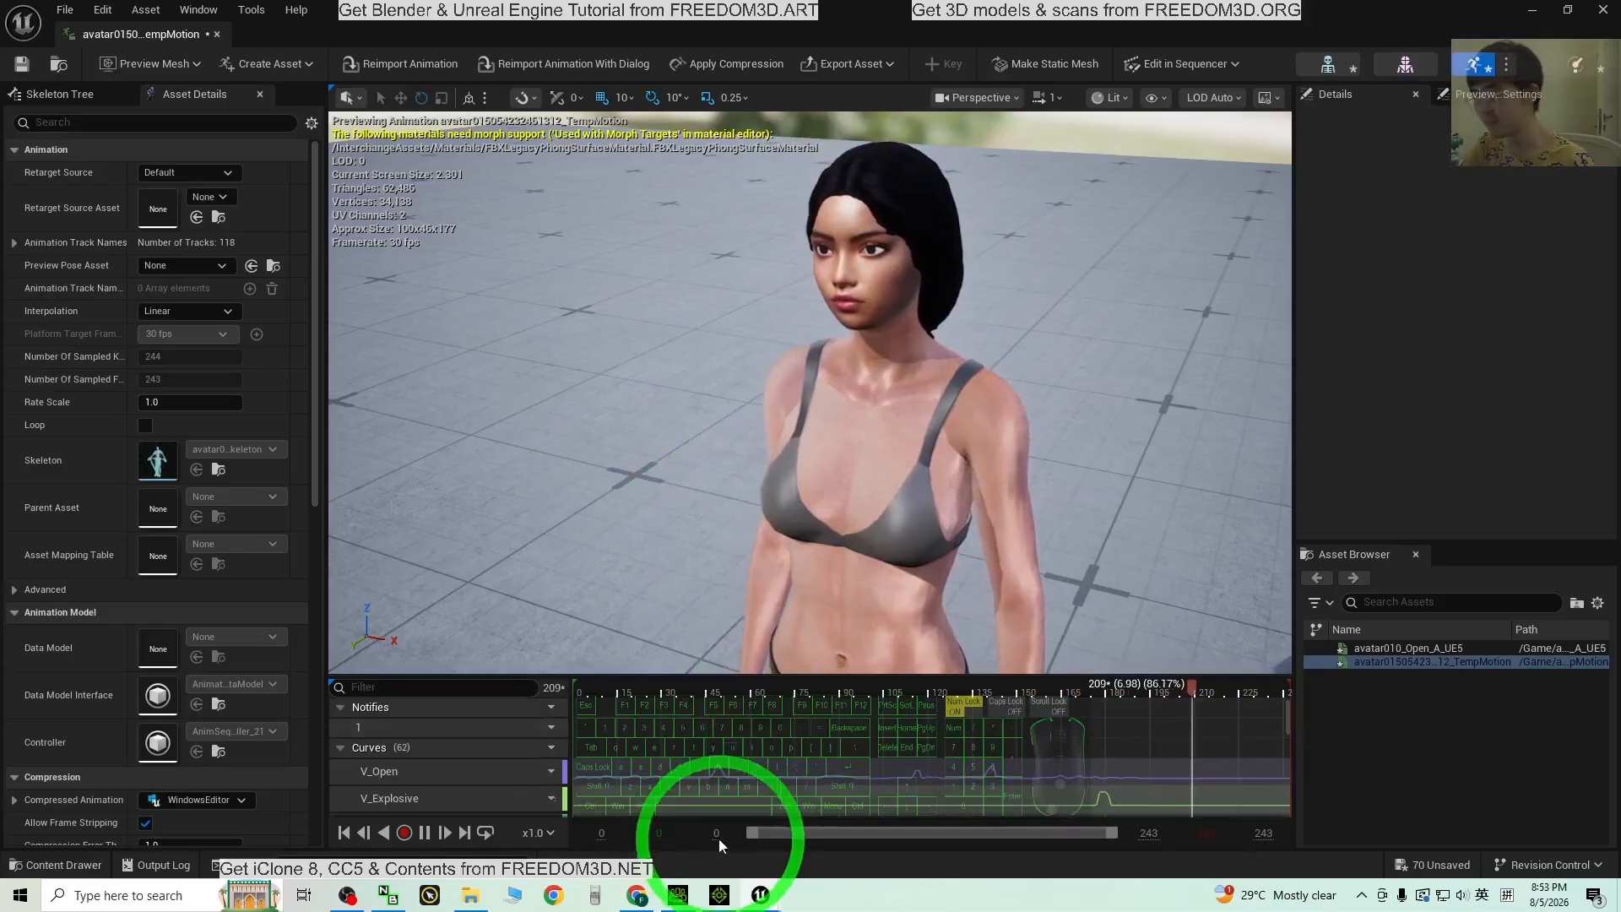
left_click(719, 895)
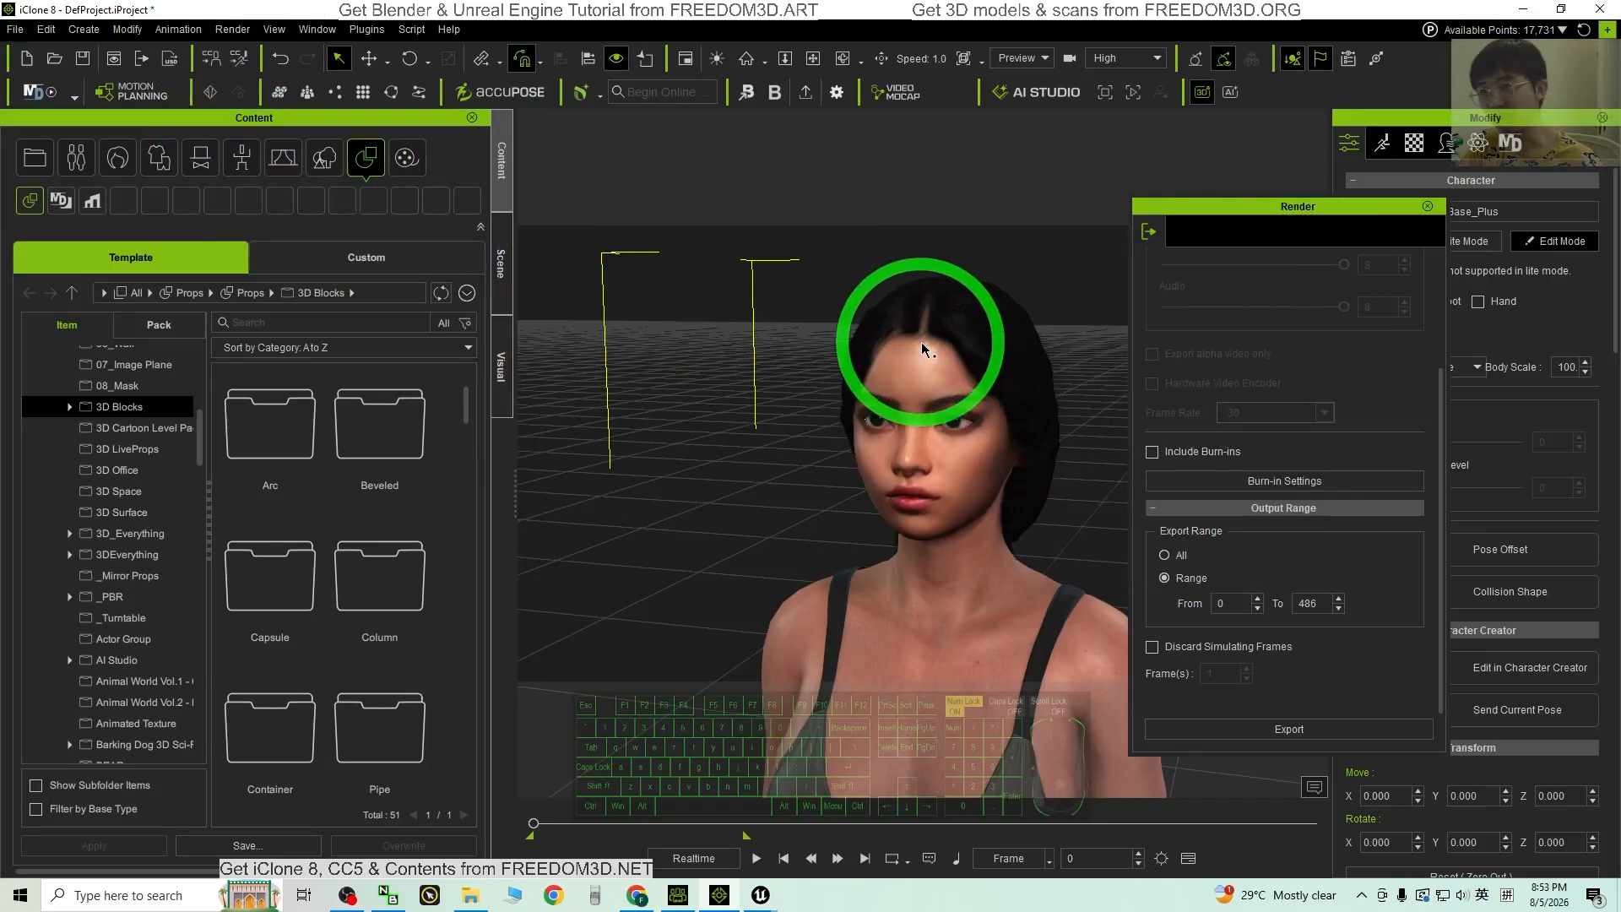
Step: Bring Unreal's TempMotion animation editor back to the front from the taskbar
mouse_move(770, 895)
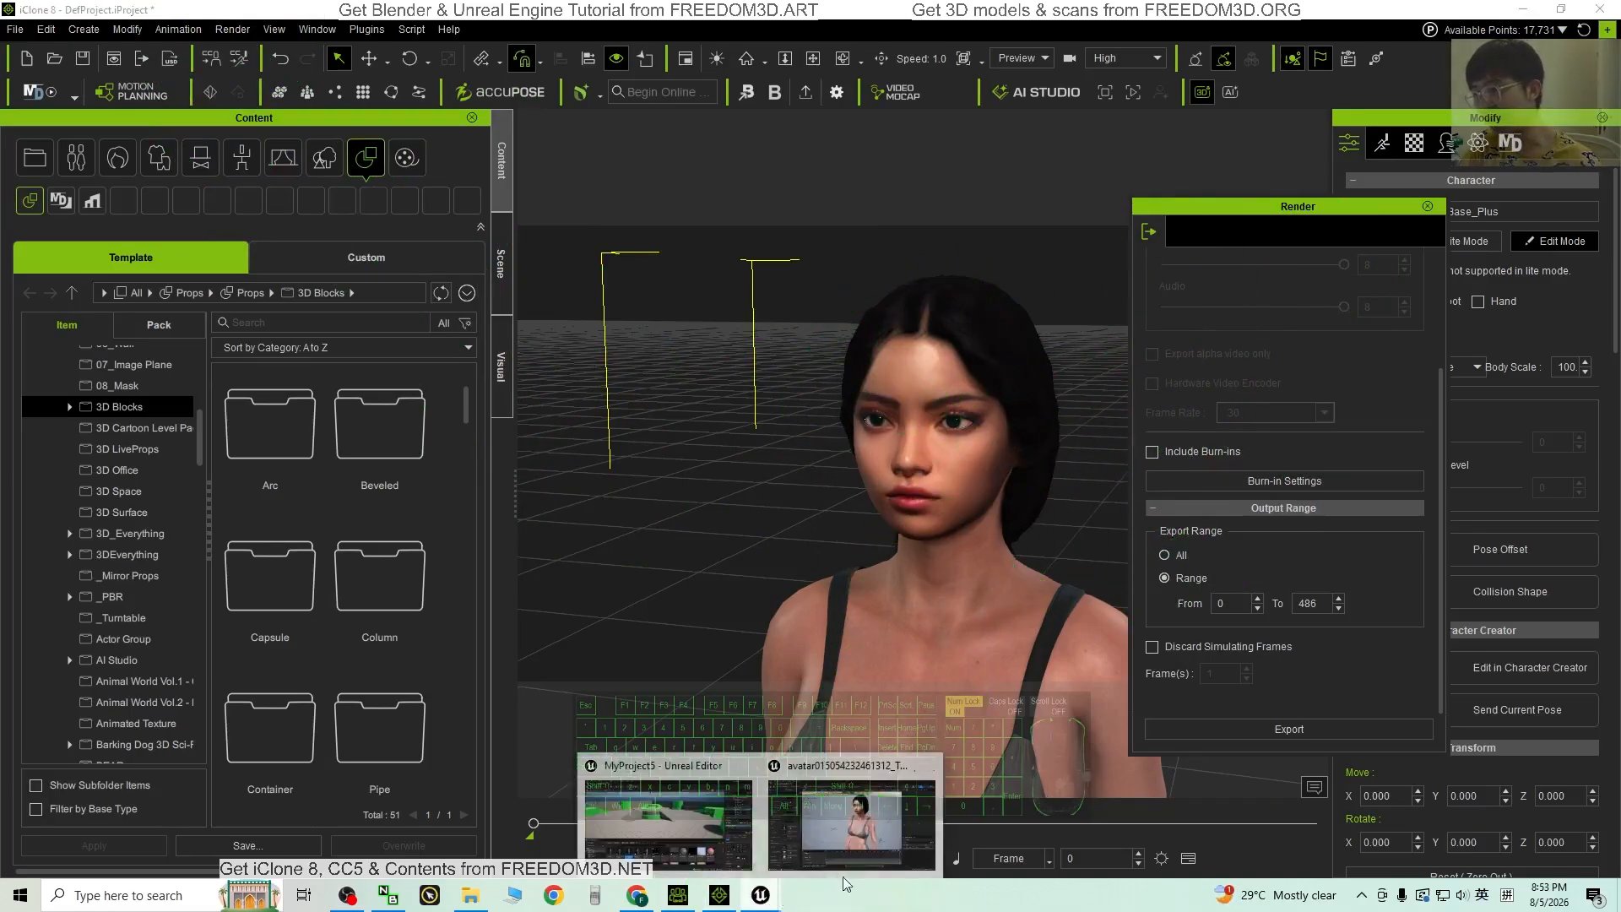
left_click(868, 837)
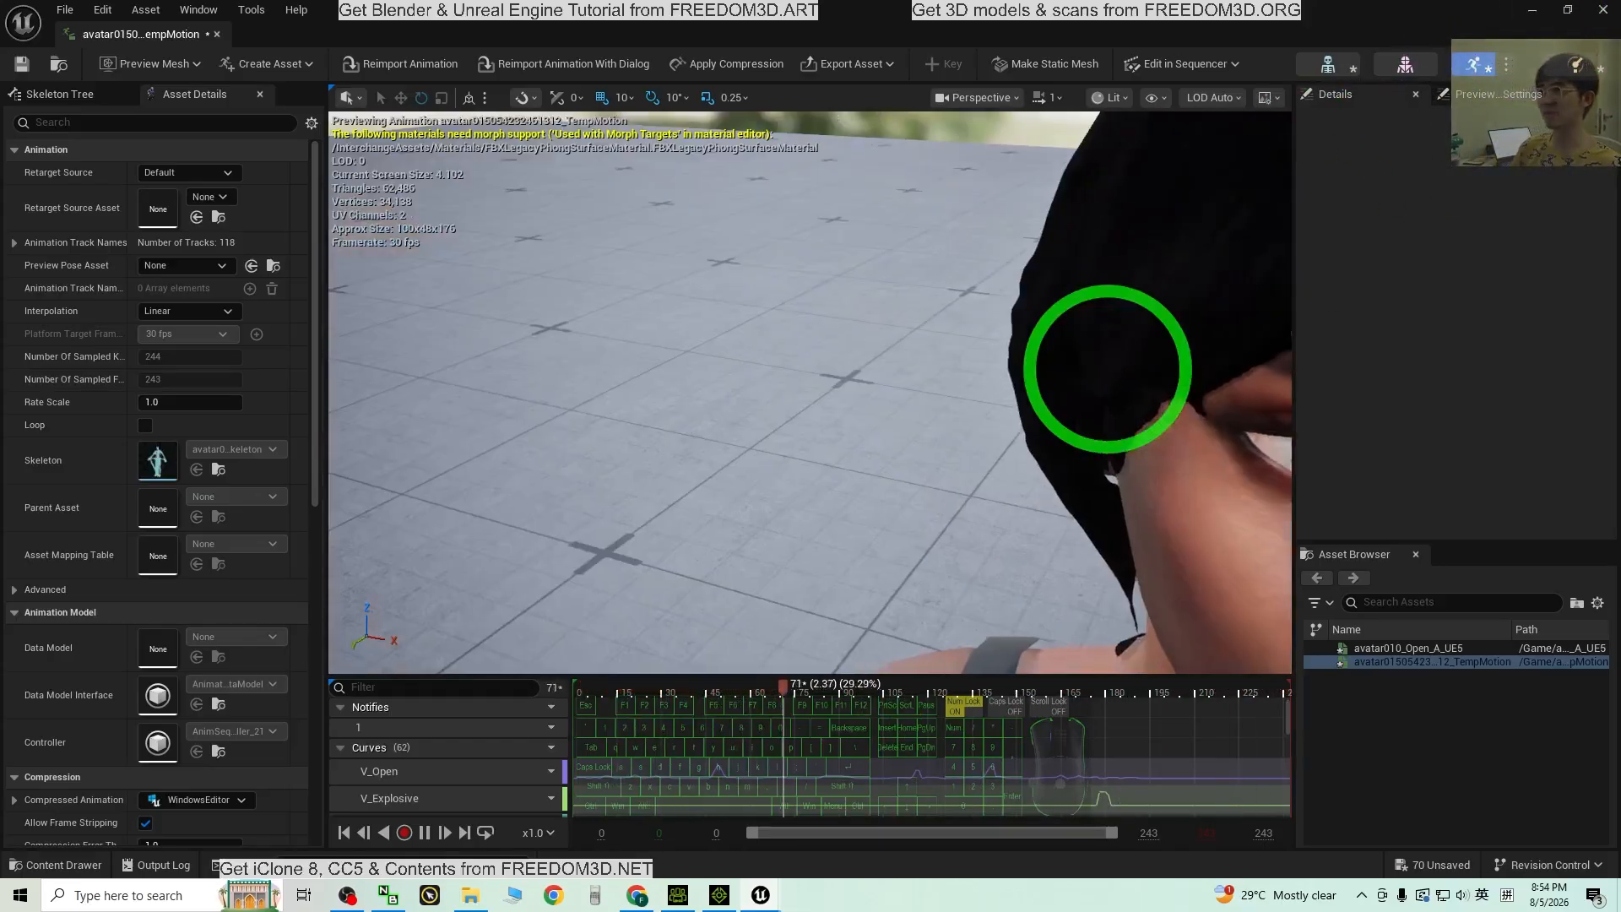
Step: Orbit around the talking character, then close iClone's floating Render settings panel
left_click_drag(1042, 534, 1044, 581, "alt")
left_click_drag(1097, 500, 766, 910, "alt")
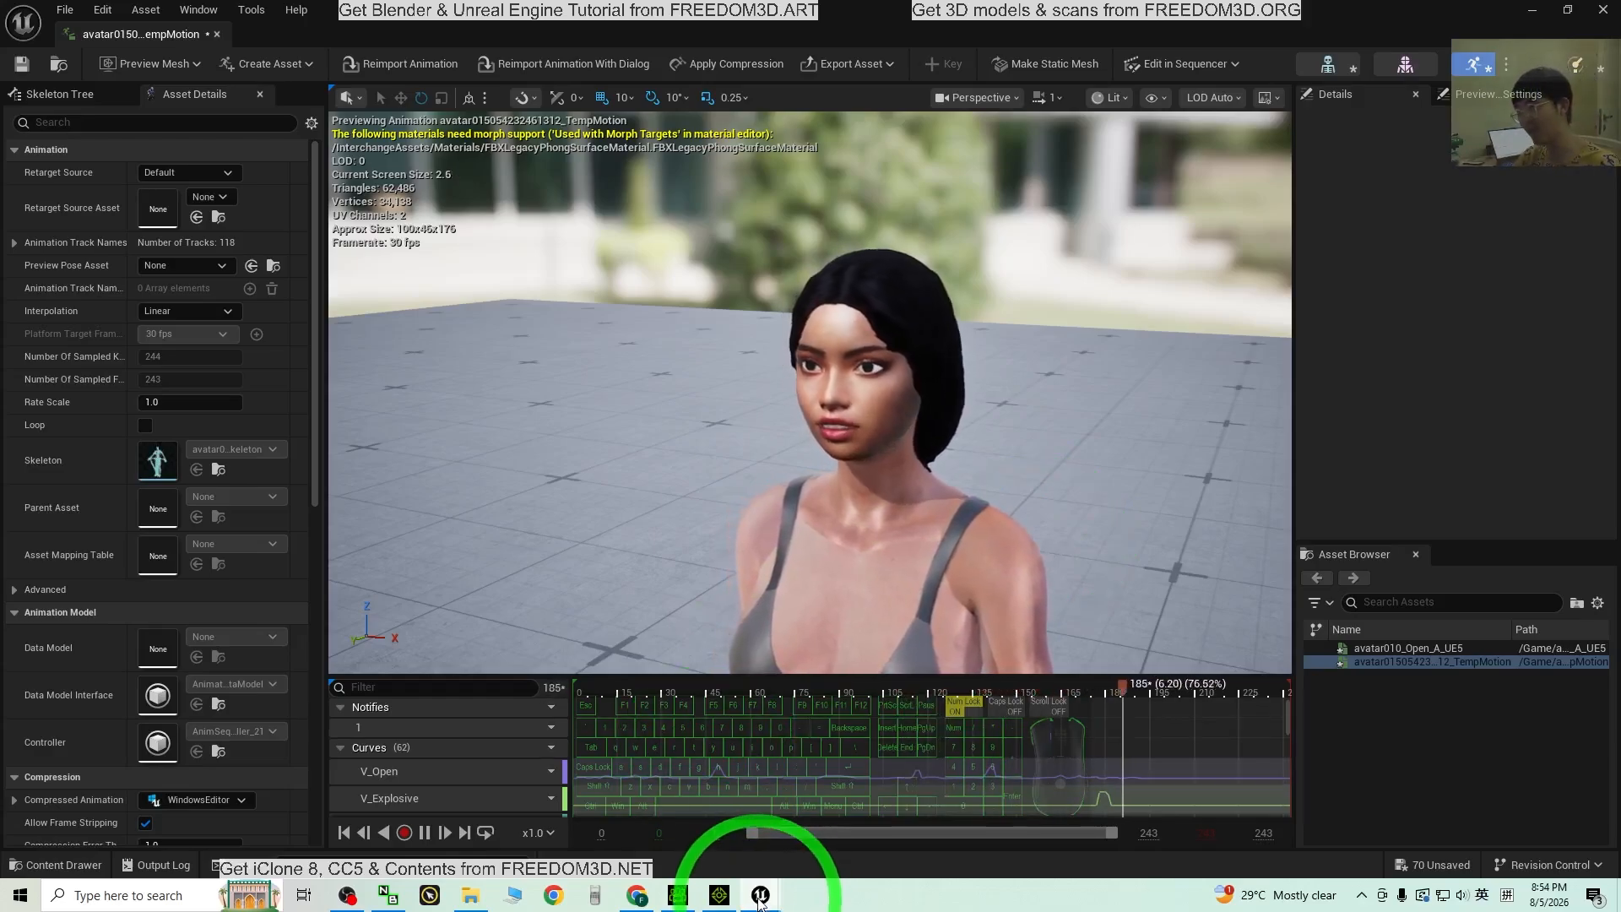
left_click(728, 902)
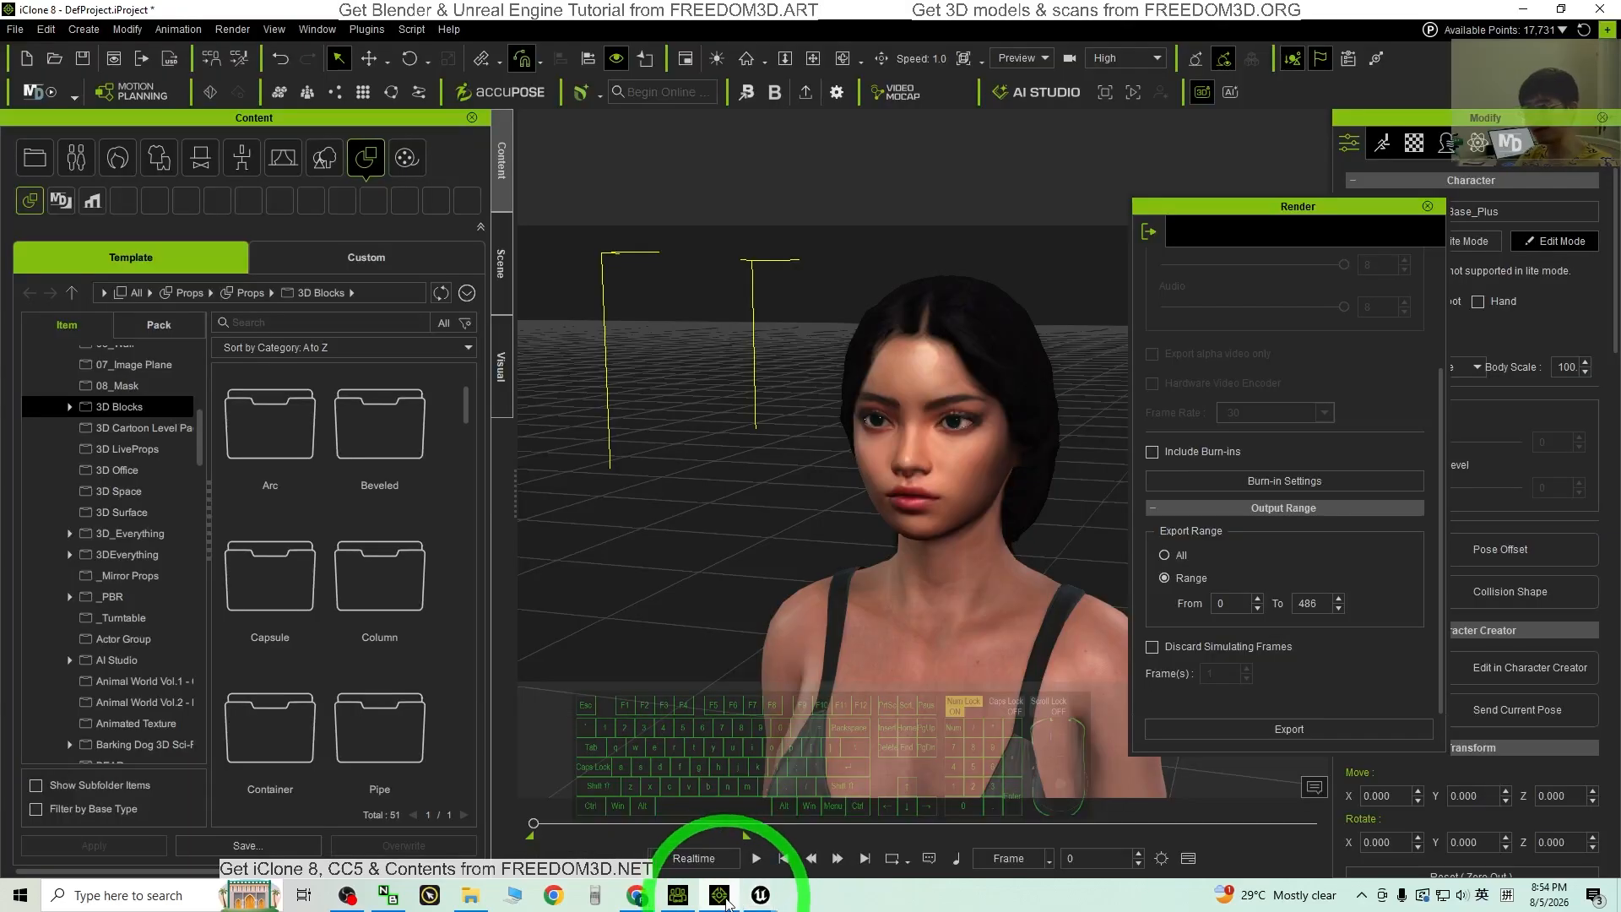
left_click(1428, 207)
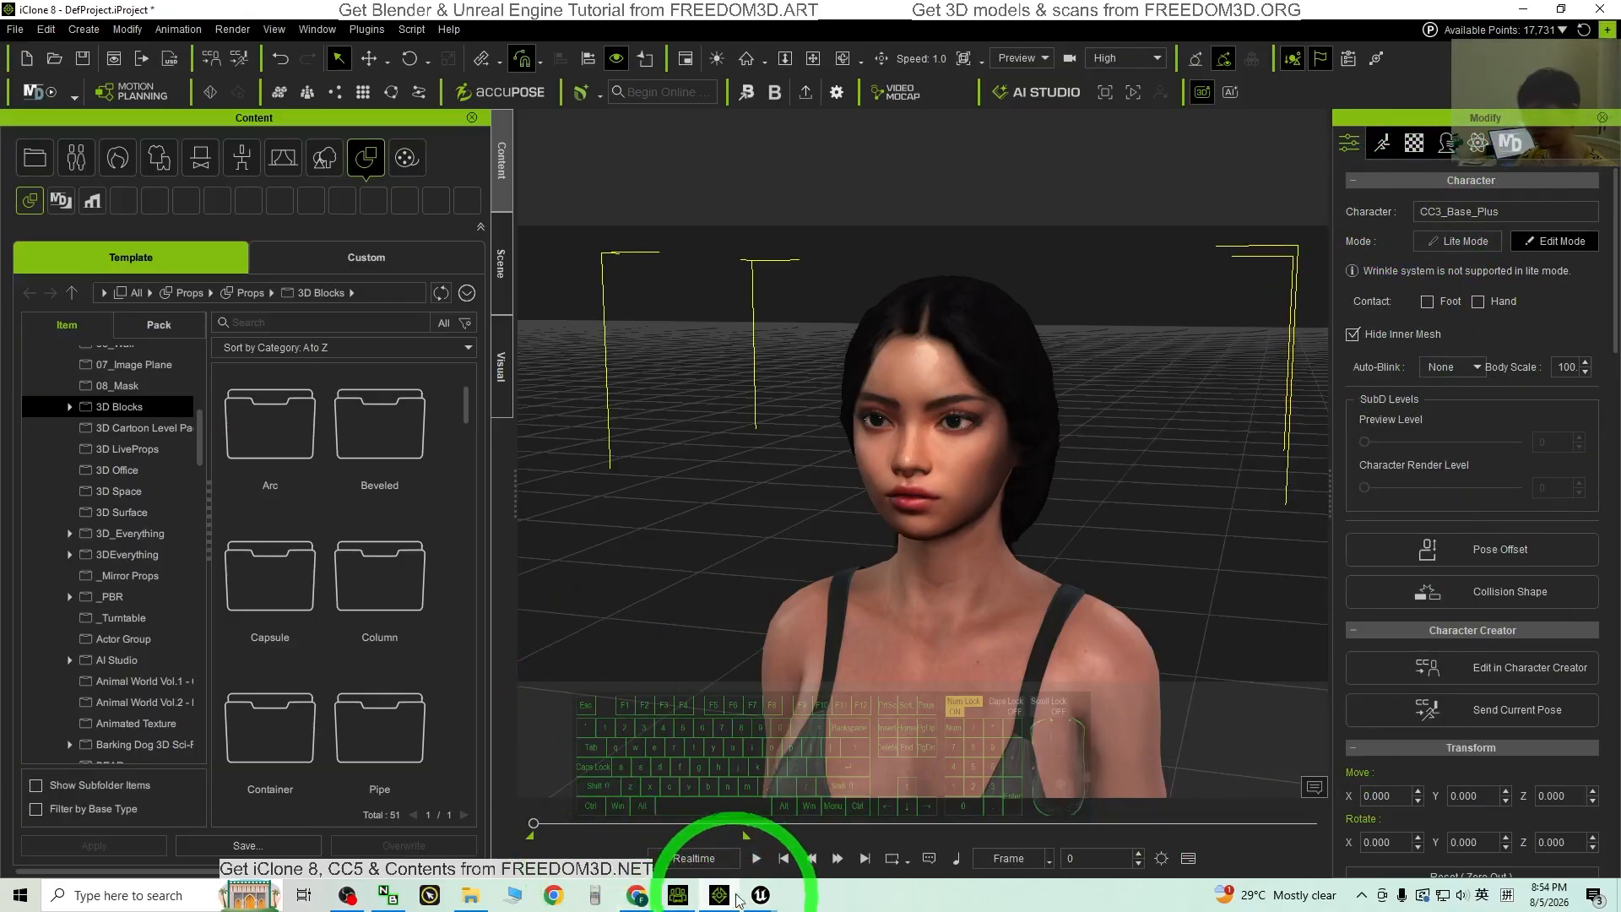